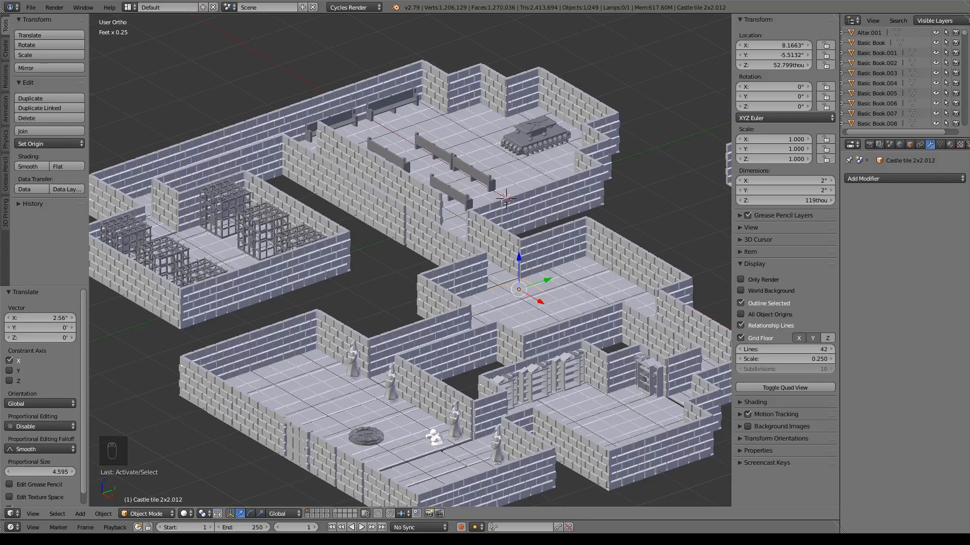
Switch to an empty layer and display the scene's unit settings.
left_click(336, 512)
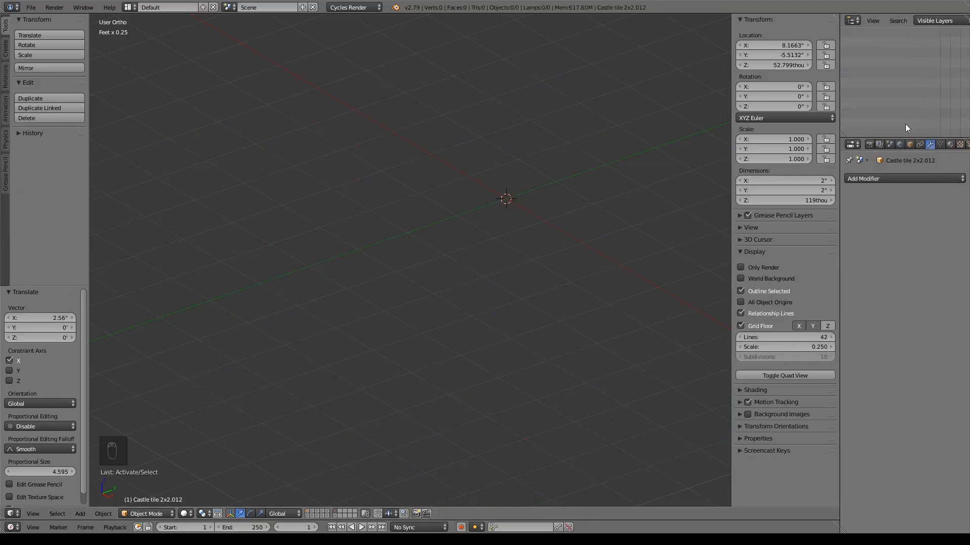
left_click(890, 145)
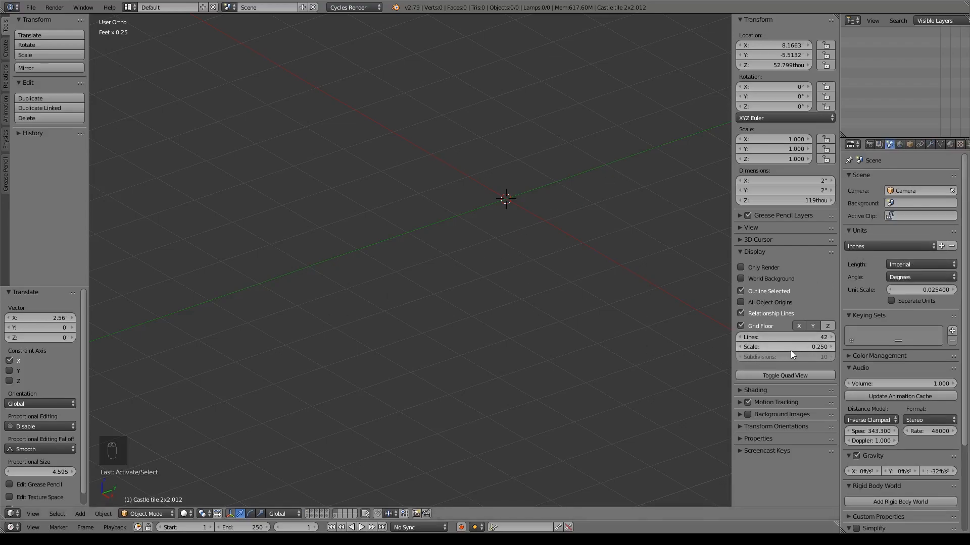
Add a cube mesh at the 3D cursor in the centre of the scene.
key("shift+a")
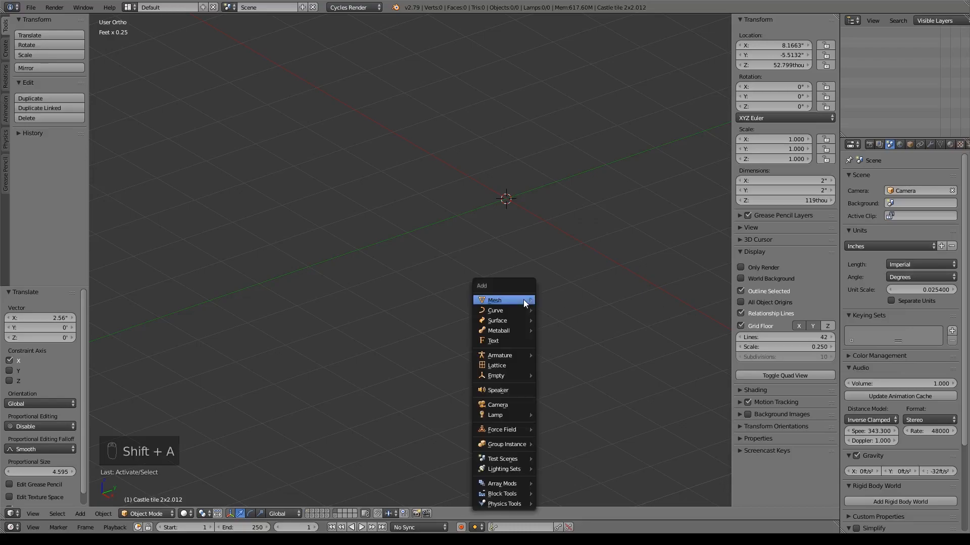
mouse_move(523, 300)
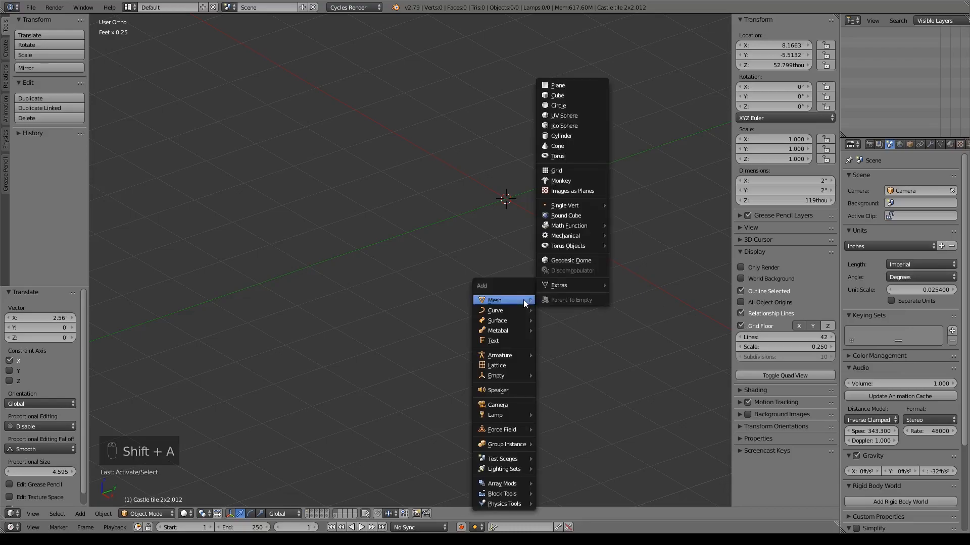
left_click(574, 96)
scroll(511, 210, "up", 2)
scroll(510, 214, "up", 2)
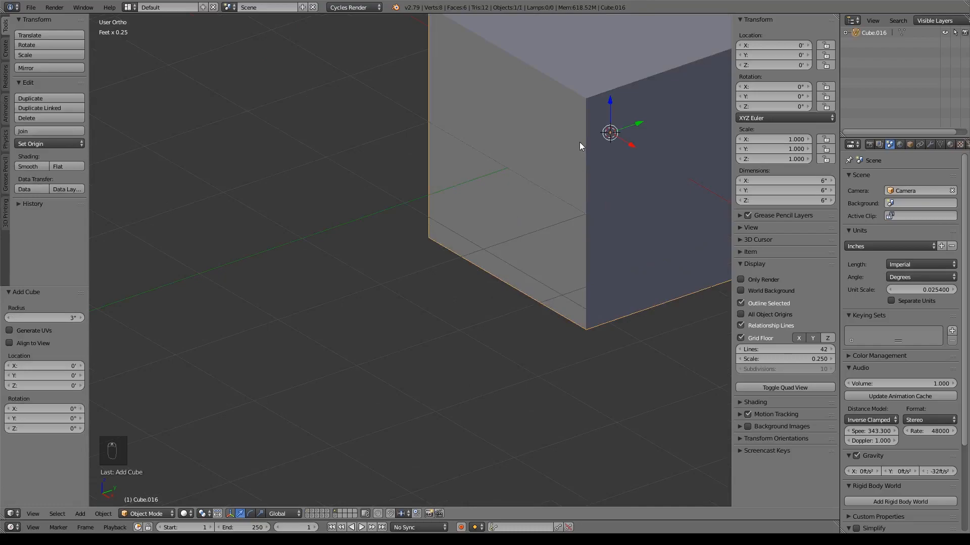
middle_click_drag(580, 142, 425, 266, "shift")
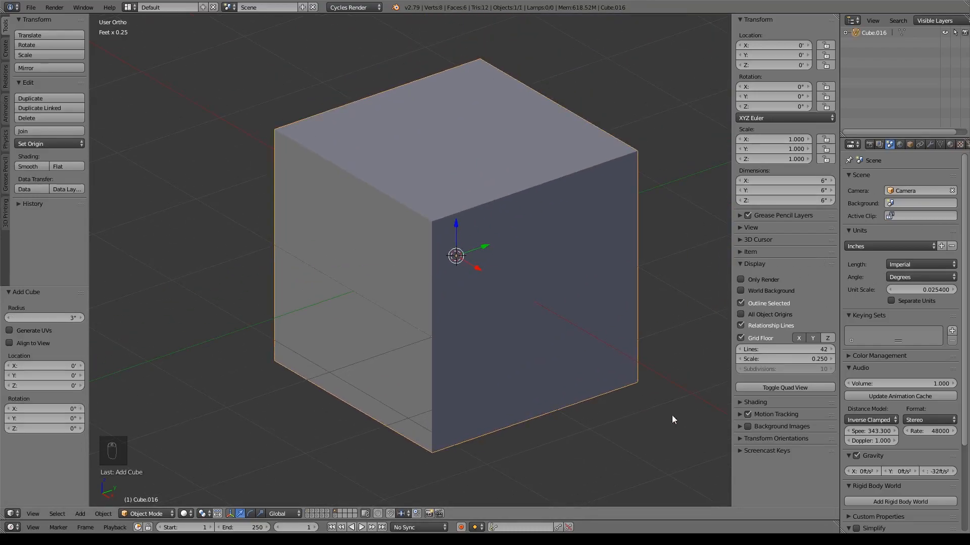
Scale the cube down and stretch it along Z into a block about 220 × 220 × 450 thou.
key("s")
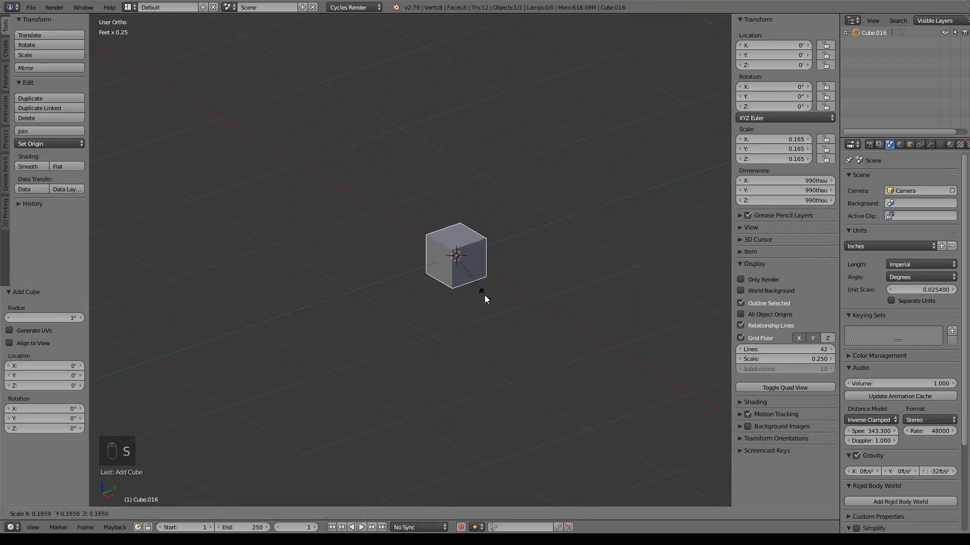
left_click(459, 265)
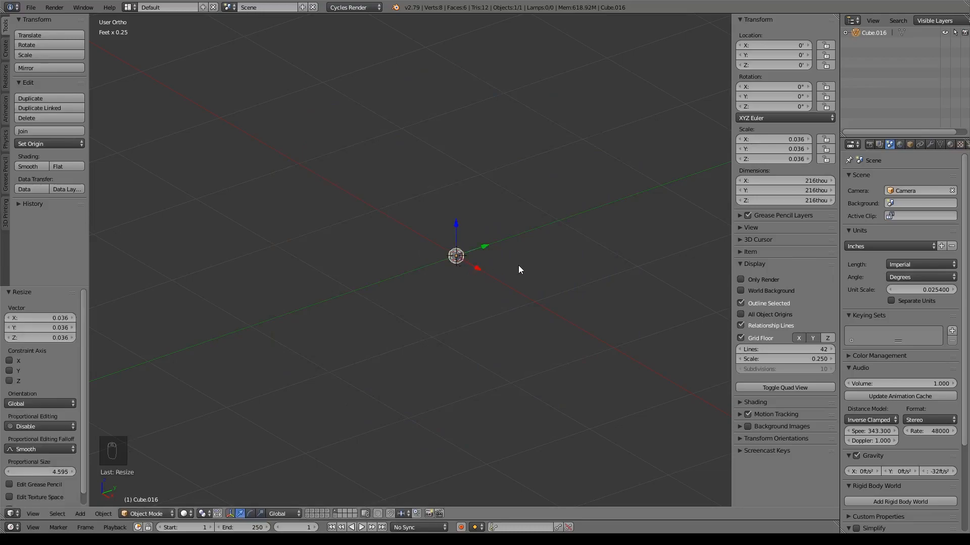
key("s")
key("z")
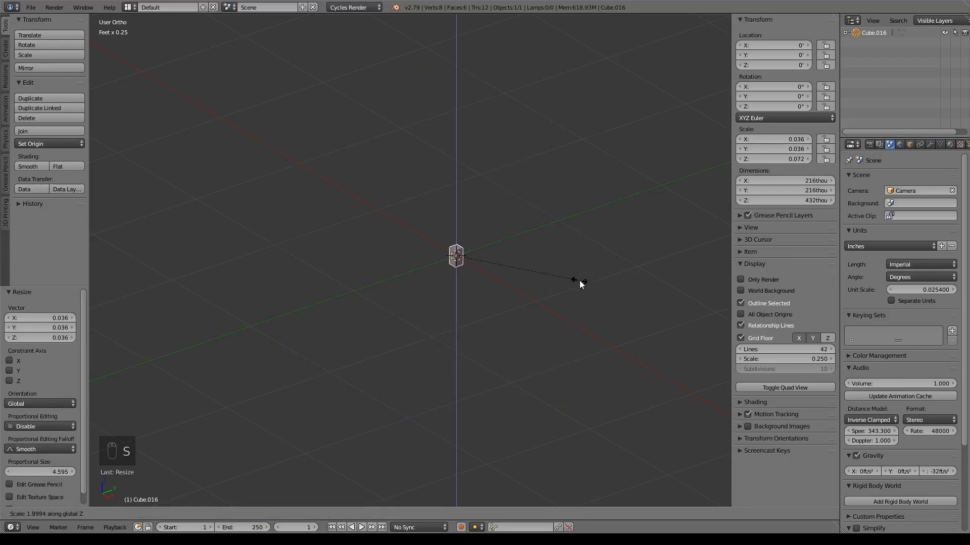
left_click(582, 282)
scroll(522, 302, "up", 7)
middle_click_drag(651, 282, 475, 272, "shift")
scroll(504, 284, "up", 5)
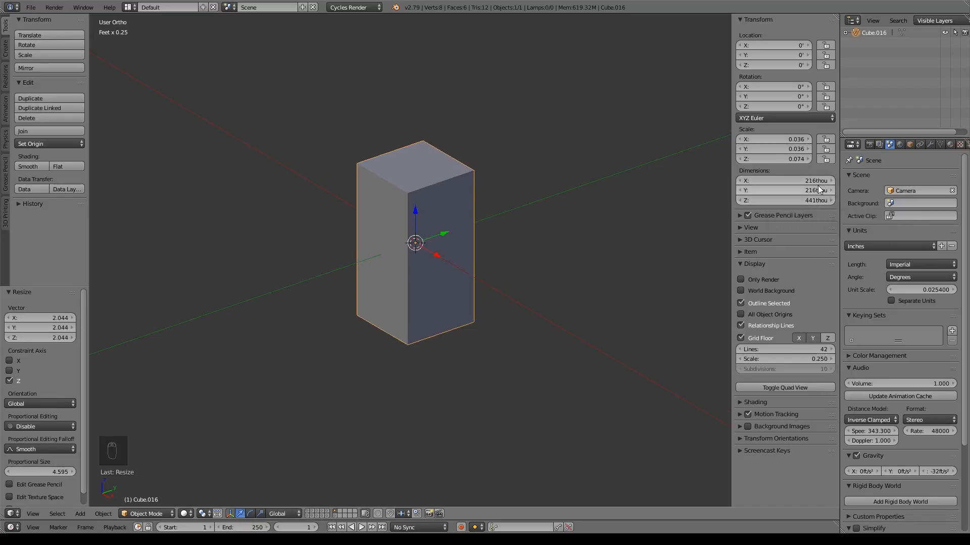
key("s")
left_click(589, 240)
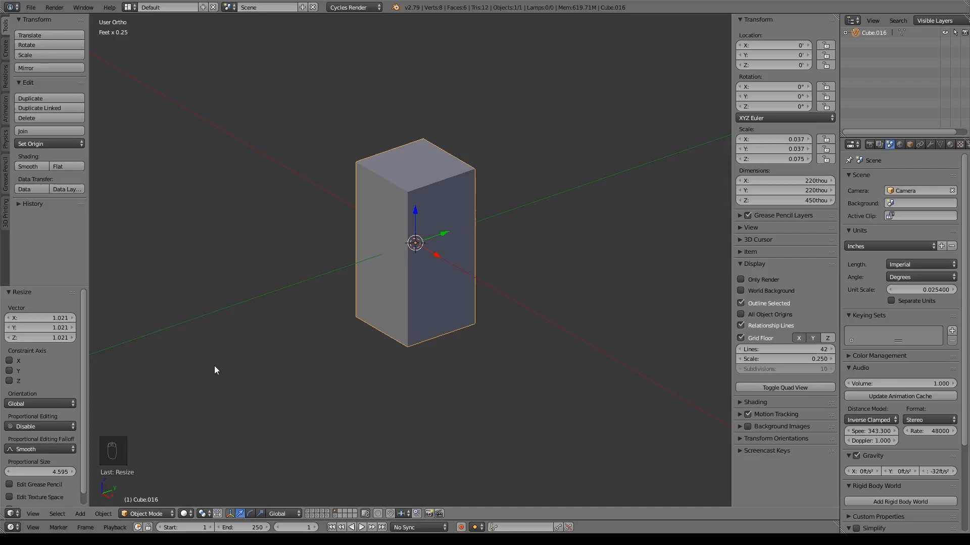
In Edit Mode, add two centred vertical loop cuts to the block, one dividing its X width and one its Y depth.
middle_click_drag(455, 259, 480, 260, "shift")
key("Tab")
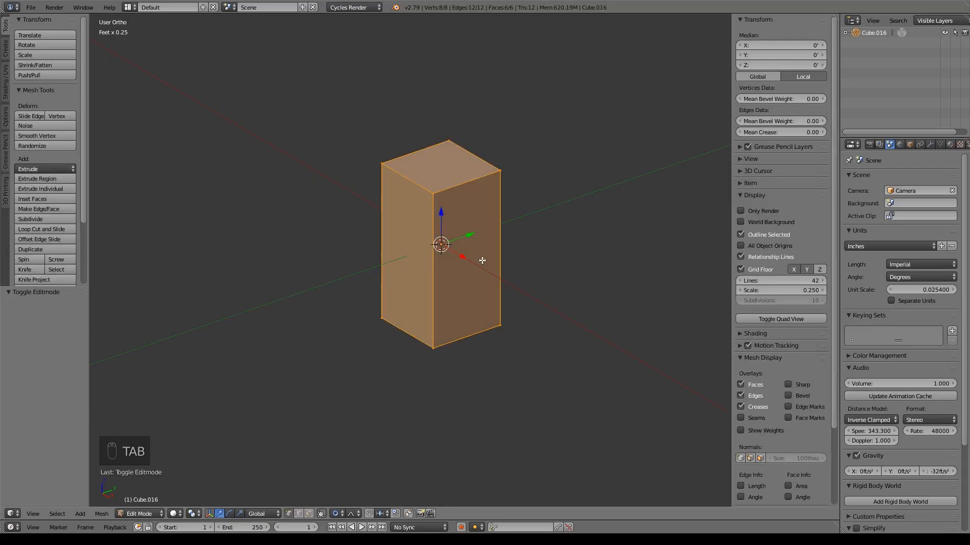
key("ctrl+r")
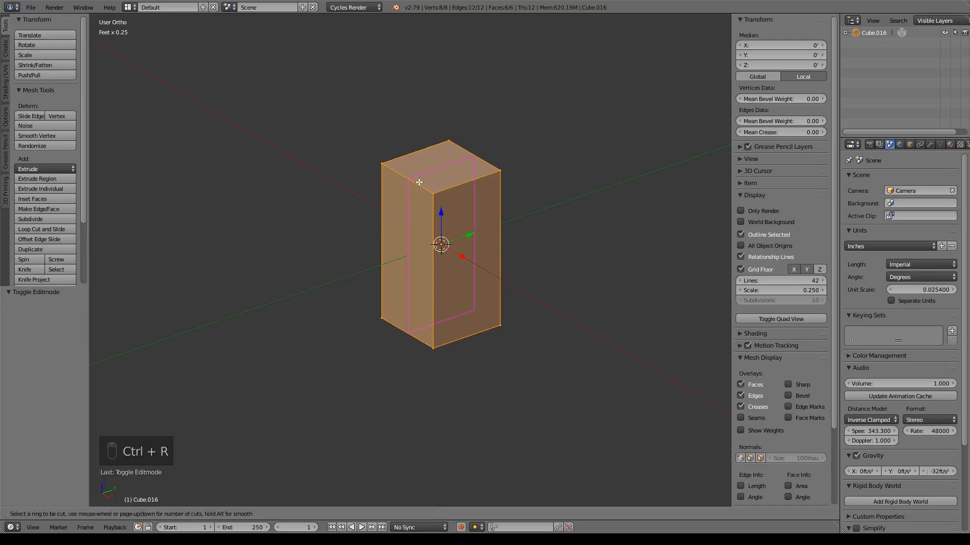
left_click(419, 182)
right_click(419, 181)
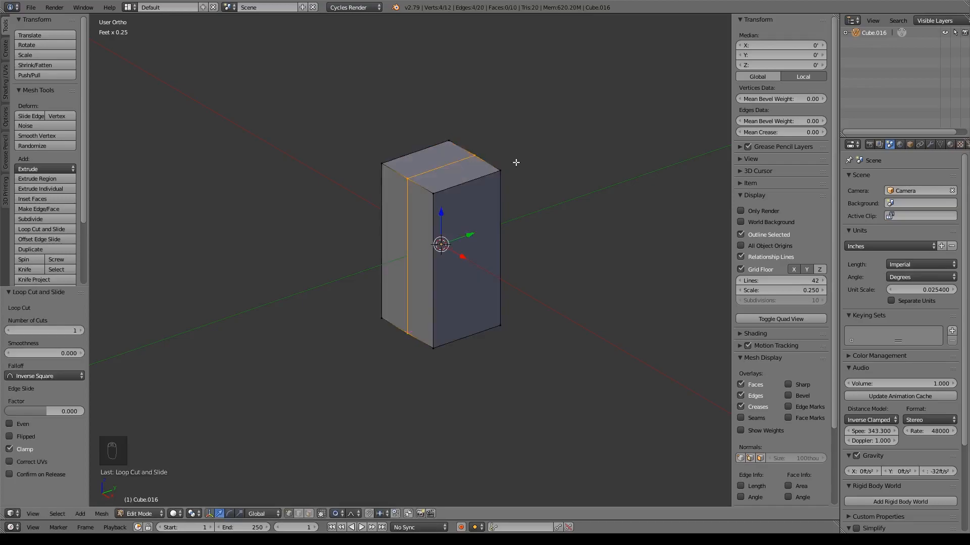
key("ctrl+r")
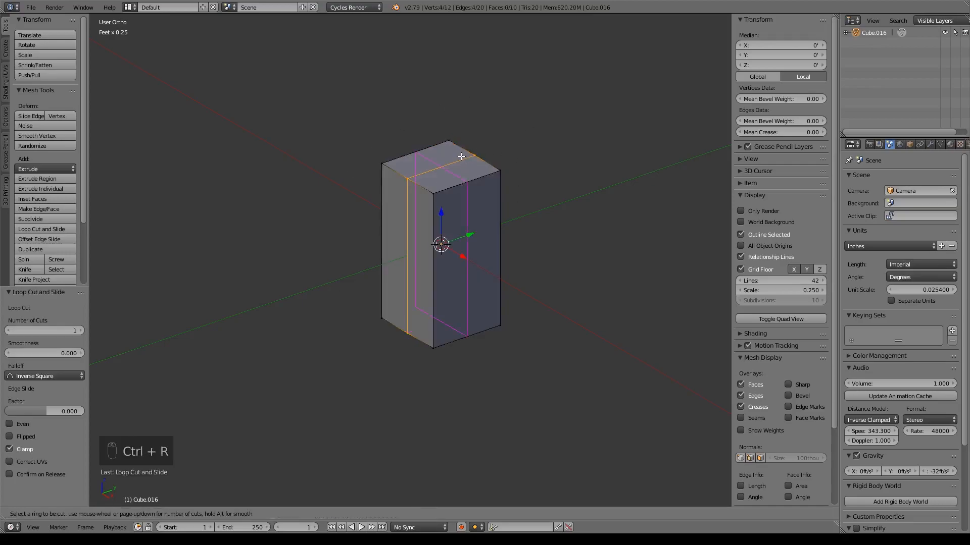
left_click(469, 166)
right_click(468, 166)
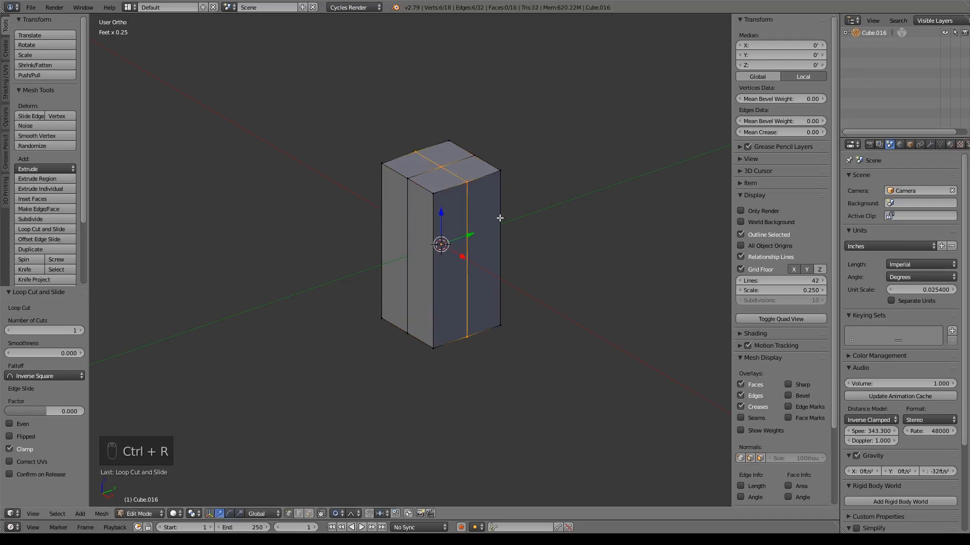
Delete the vertices on the block's negative X side, keeping only the positive X half.
key("KP_1")
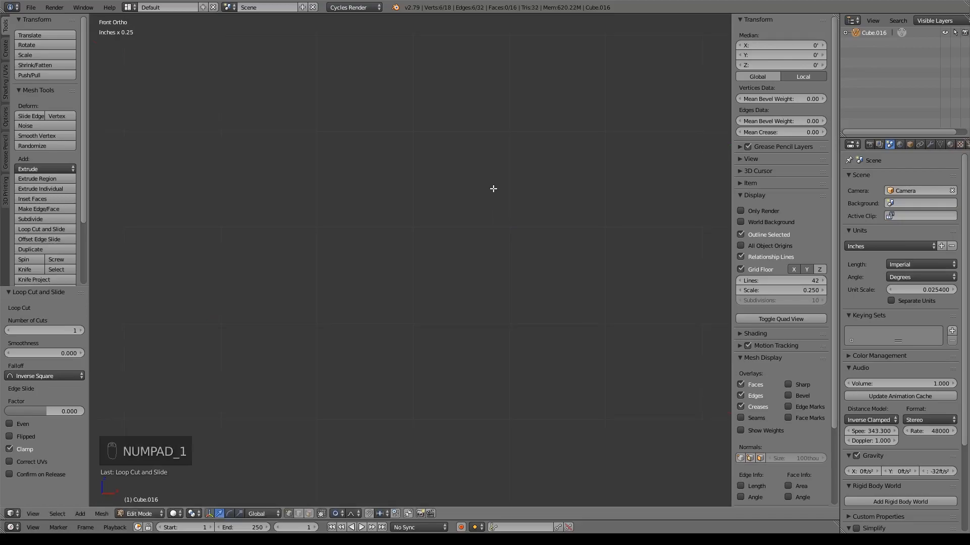
key("KP_Decimal")
key("a")
key("a")
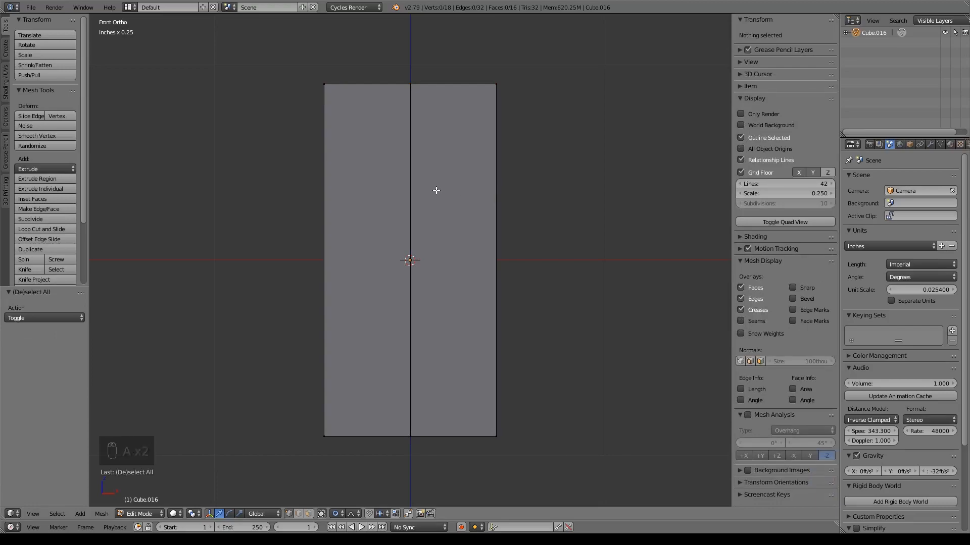
key("z")
key("b")
left_click_drag(288, 51, 369, 466)
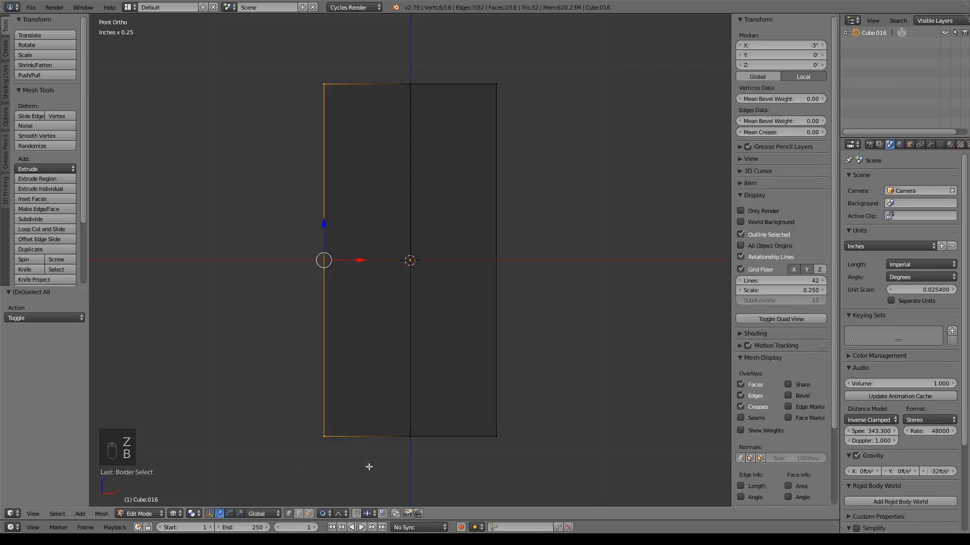
key("x")
left_click(340, 178)
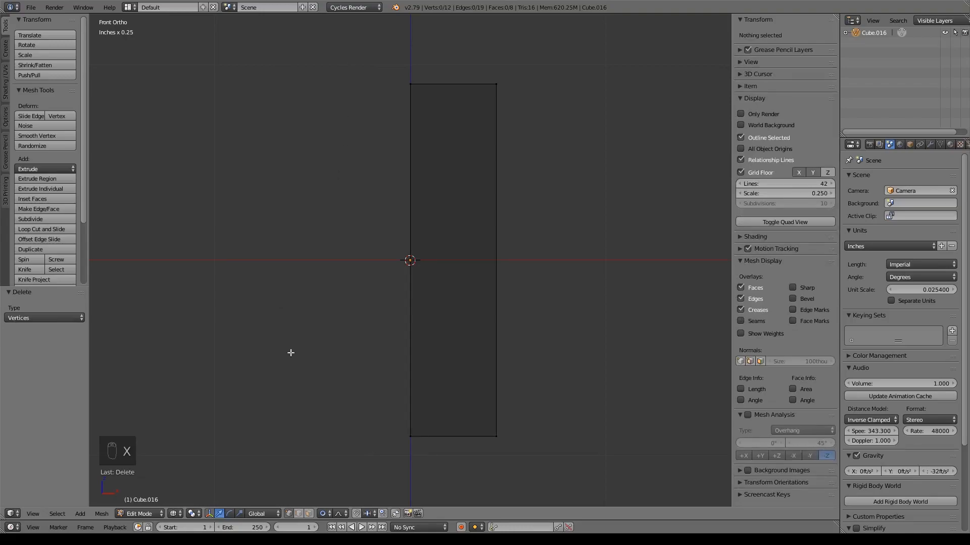
Delete the remaining vertices on the positive Y side, leaving only one quarter of the block.
middle_click_drag(622, 183, 574, 240)
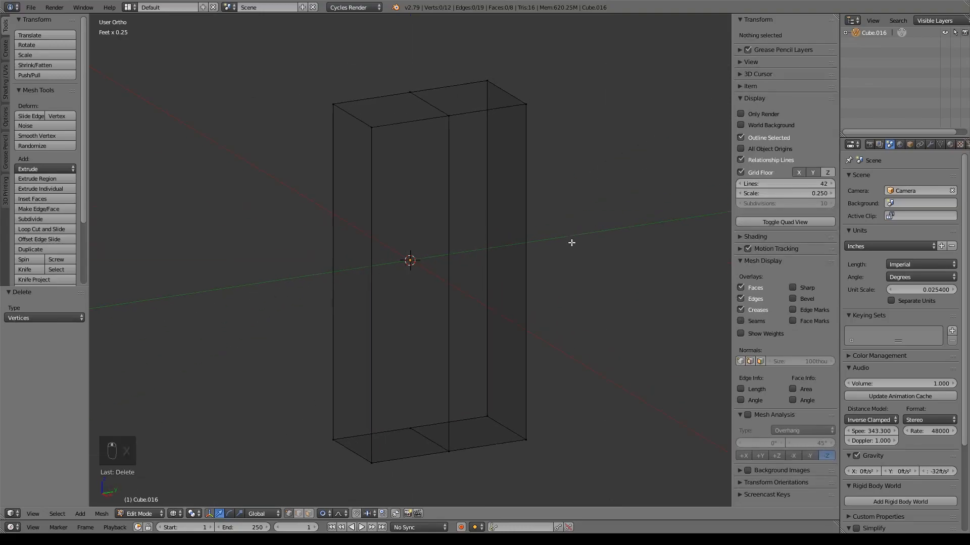
key("b")
left_click_drag(472, 57, 573, 460)
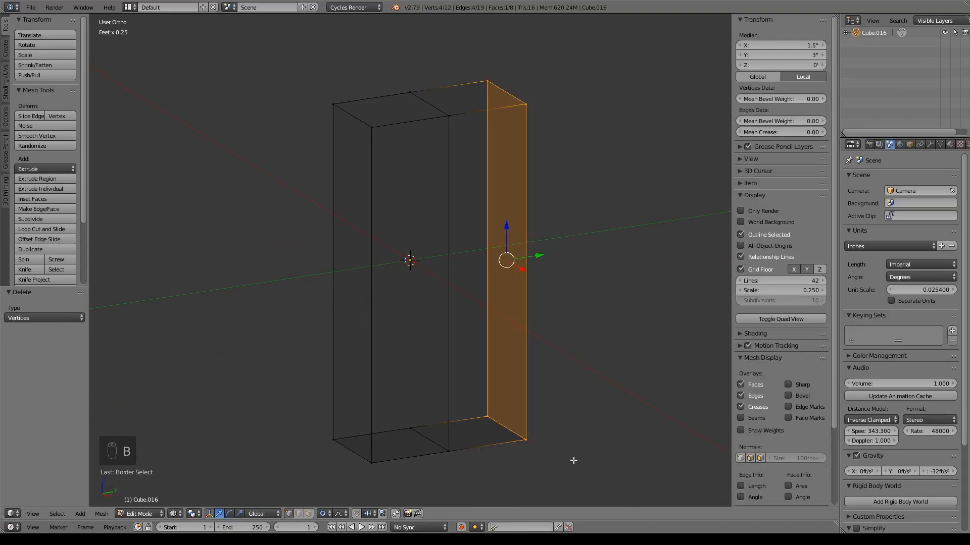
key("x")
left_click(562, 403)
middle_click_drag(485, 222, 507, 194, "shift")
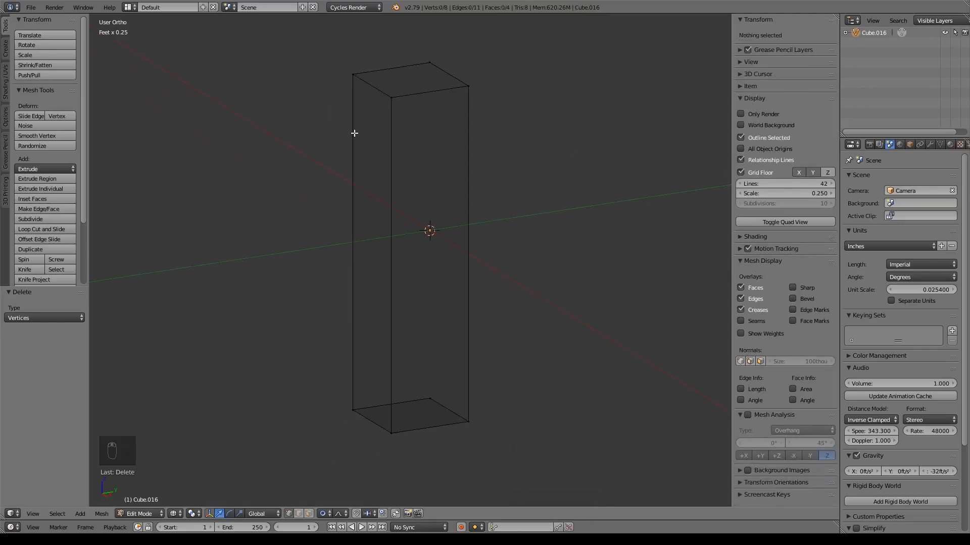
Add a Mirror modifier to the quarter block and enable mirroring on the Y axis as well as X.
left_click(930, 144)
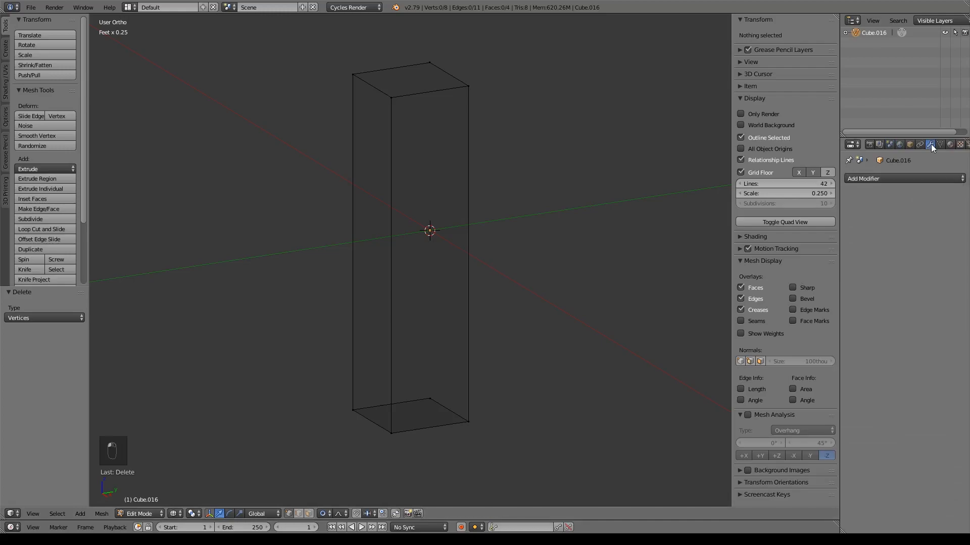
left_click(901, 177)
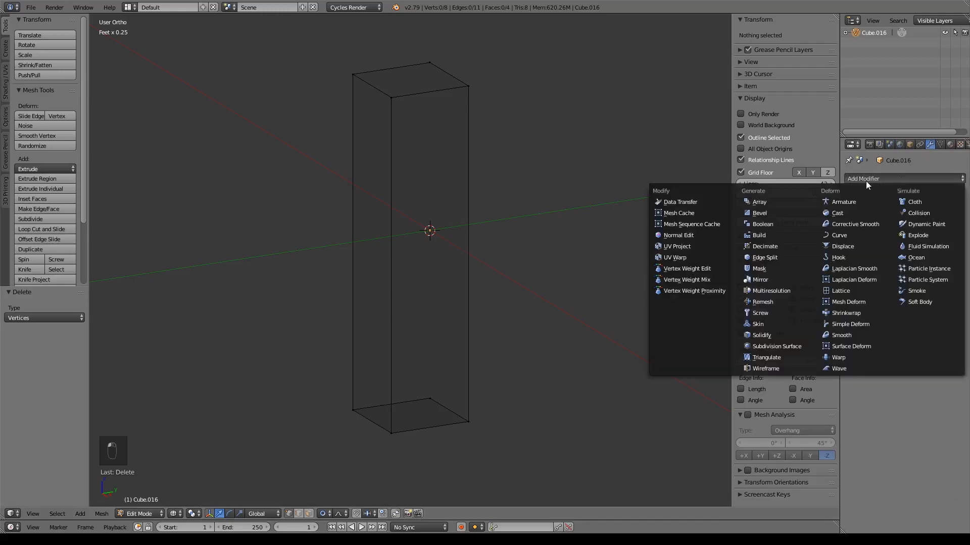
left_click(768, 281)
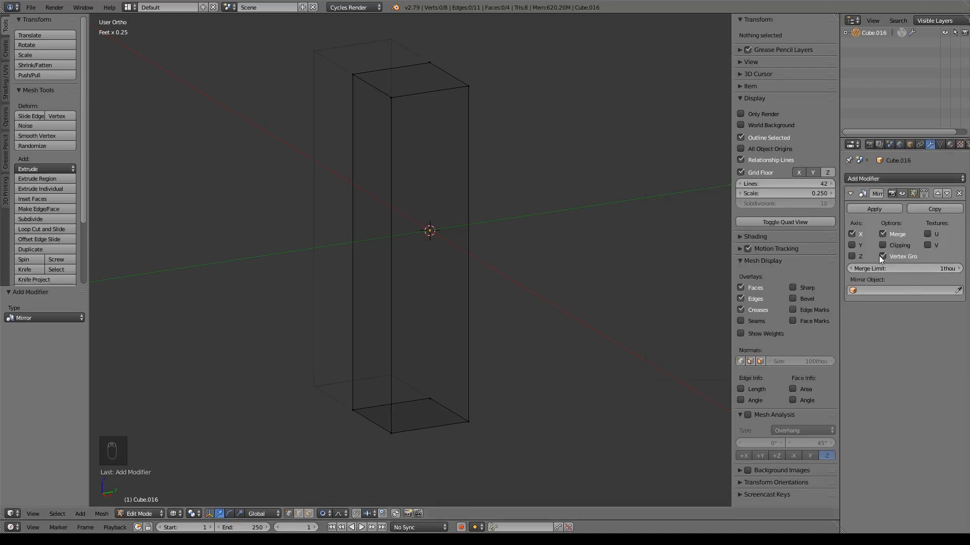
left_click(852, 244)
middle_click_drag(565, 119, 572, 152)
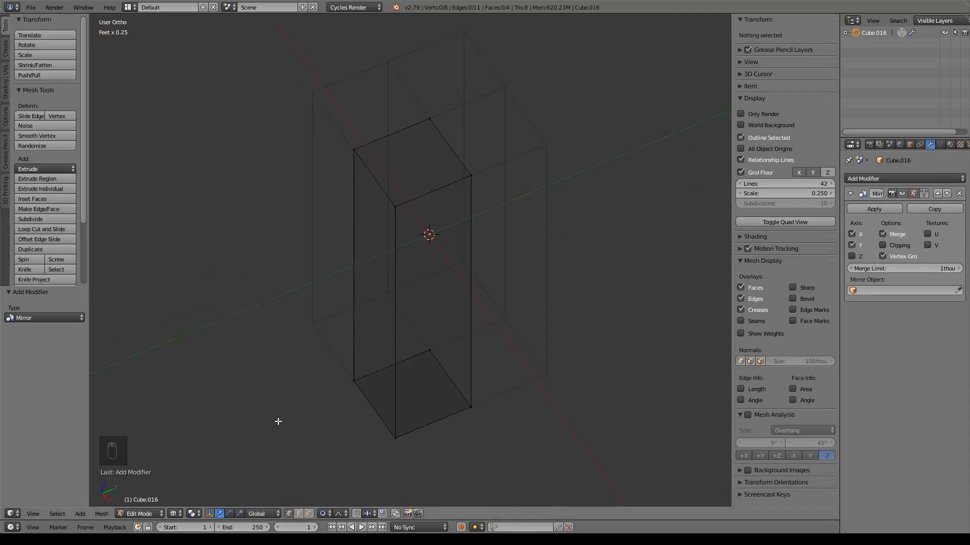
Add a centred vertical loop cut across the quarter block's X width and another across its Y depth.
key("KP_1")
middle_click_drag(530, 126, 563, 135, "shift")
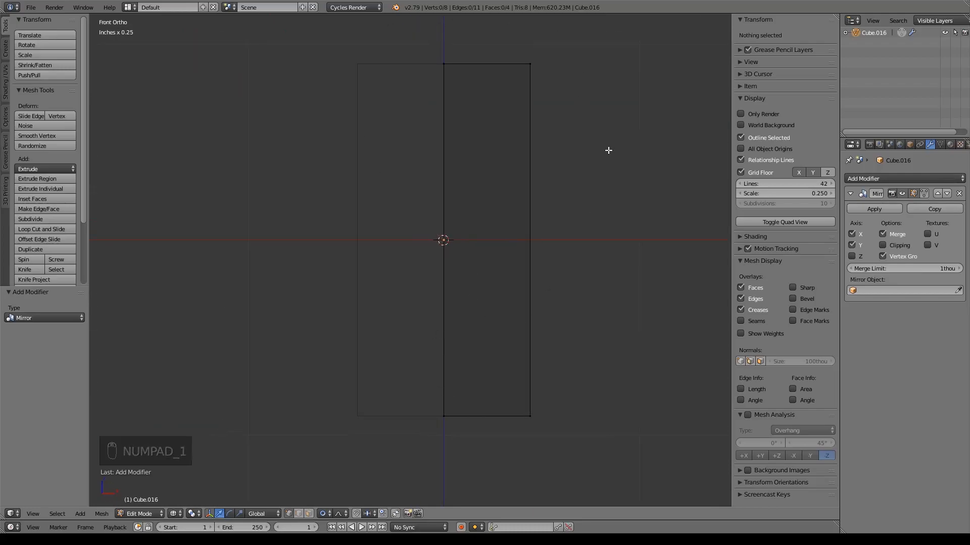
key("ctrl+r")
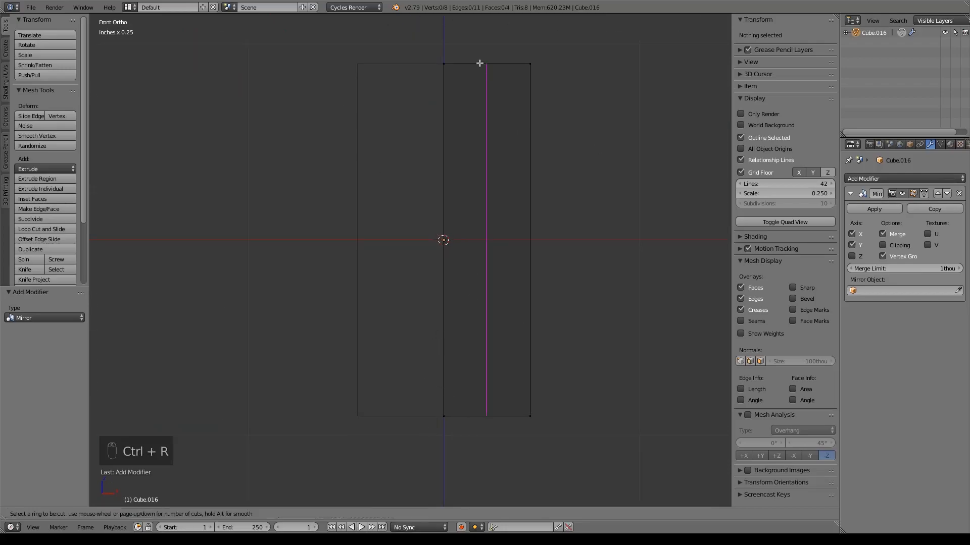
scroll(479, 63, "up", 1)
scroll(480, 63, "down", 1)
left_click(480, 63)
right_click(480, 63)
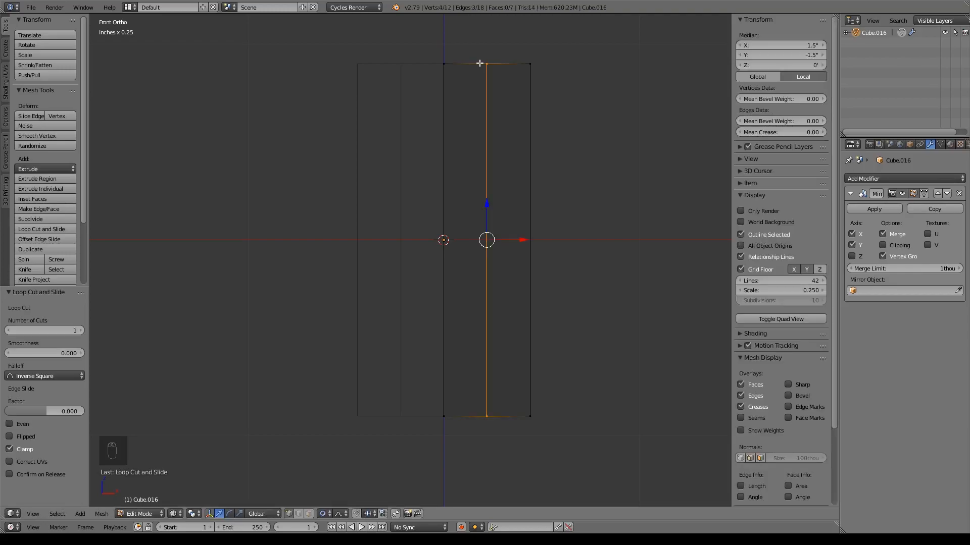
middle_click_drag(677, 136, 622, 169)
key("ctrl+r")
left_click(480, 125)
right_click(417, 166)
Add a vertical loop cut through the middle of the inner half of both the X width and the Y depth.
middle_click_drag(418, 166, 451, 185)
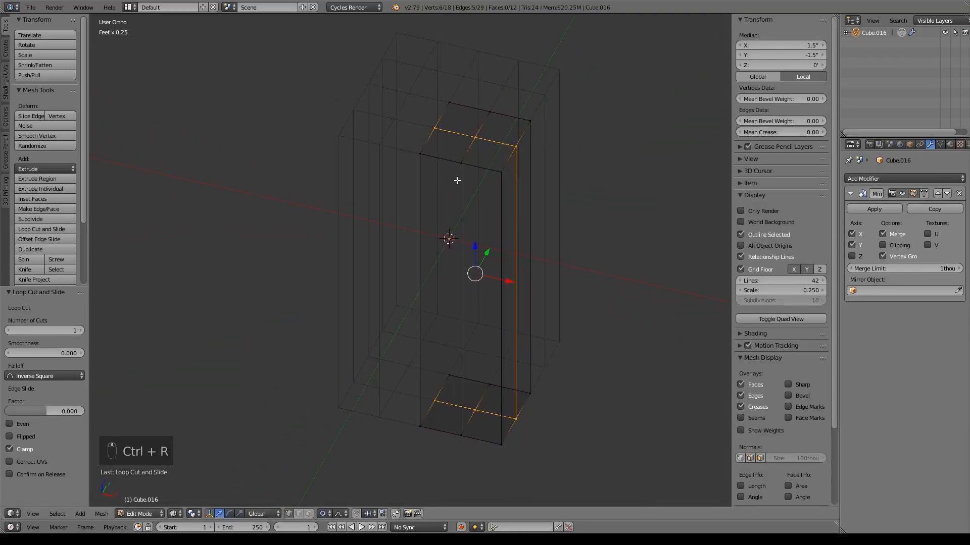
key("ctrl+r")
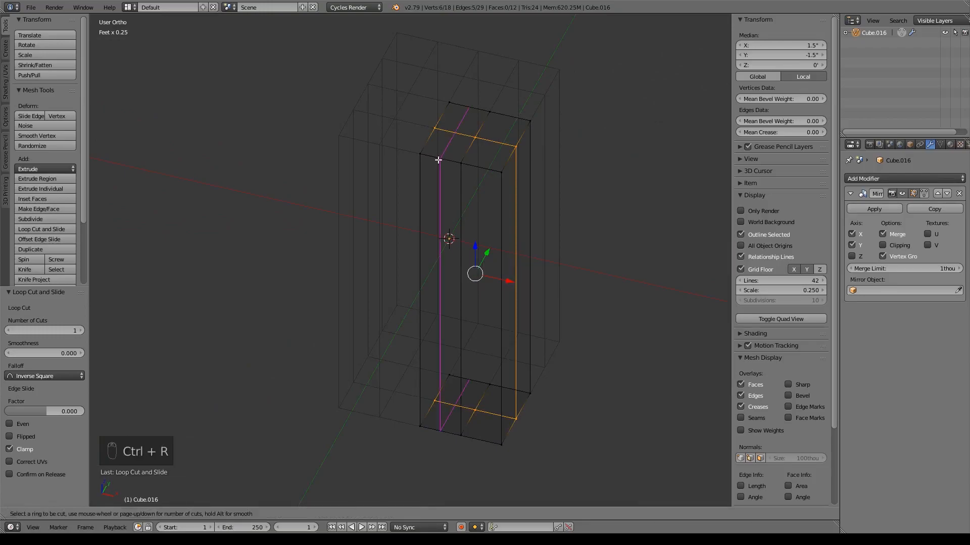
left_click(441, 161)
right_click(440, 160)
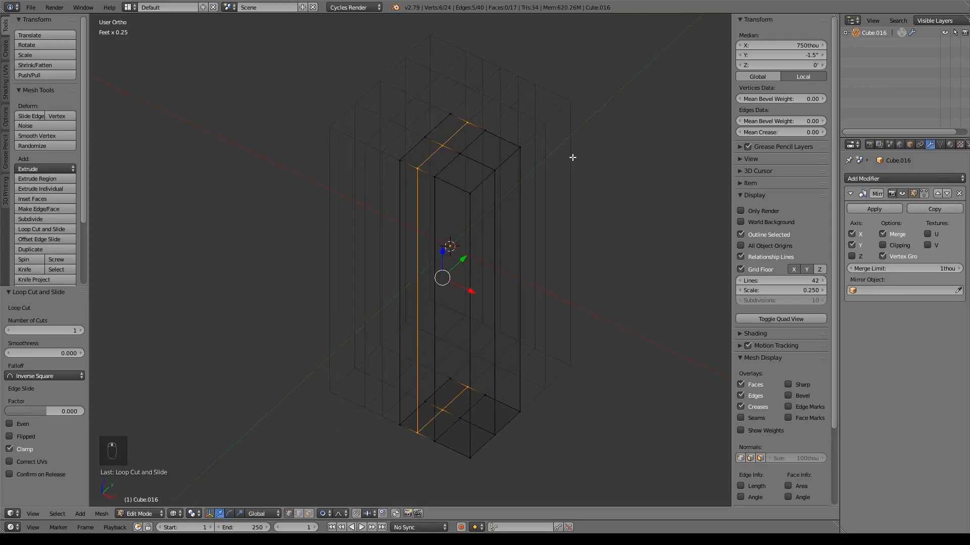
key("ctrl+r")
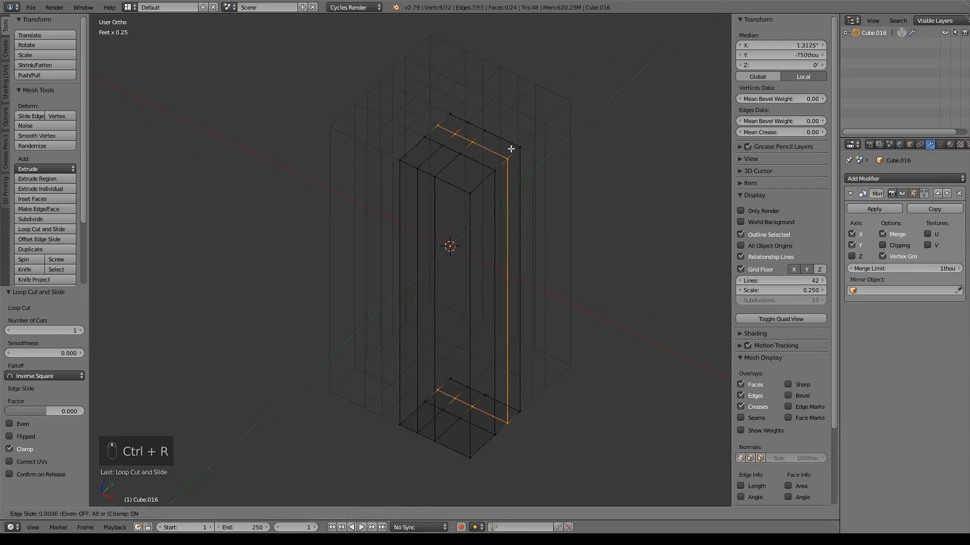
right_click(505, 145)
Return the viewport to solid shading and show the block in the front view.
mouse_move(530, 299)
middle_mouse_down()
mouse_move(563, 297)
mouse_move(547, 262)
mouse_move(517, 264)
middle_mouse_up()
key("z")
key("KP_1")
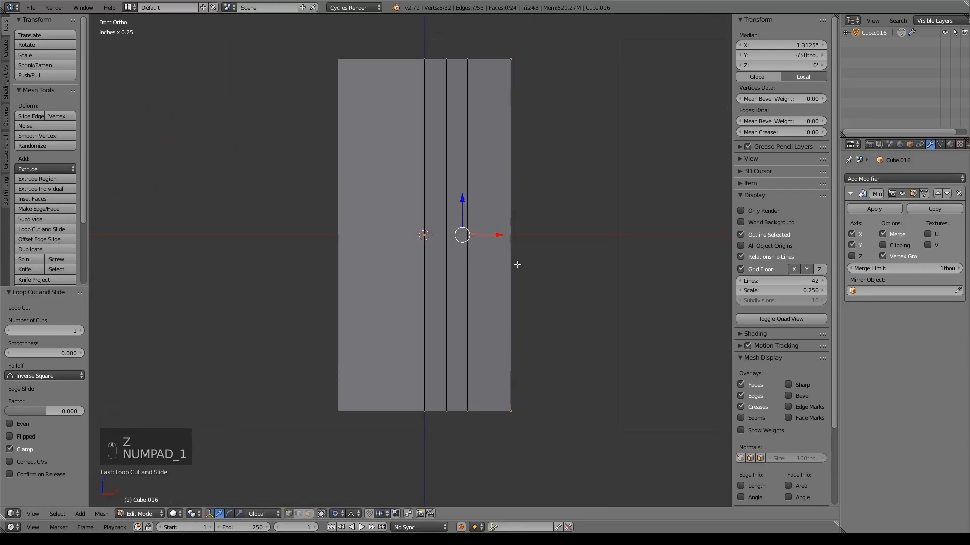
Add two horizontal loop cuts around the quarter block and spread them apart along Z towards its ends.
key("ctrl+r")
scroll(432, 159, "up", 1)
left_click(432, 160)
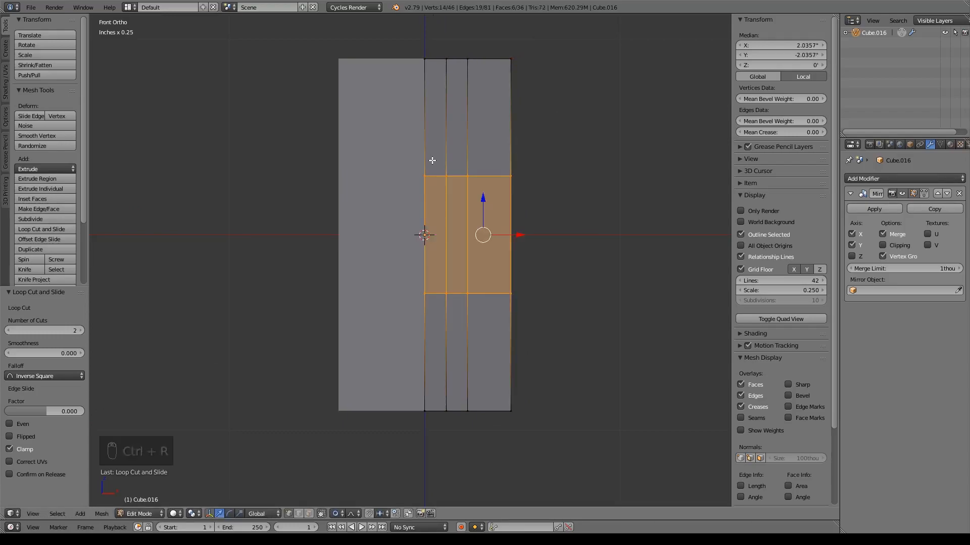
right_click(432, 159)
key("s")
key("z")
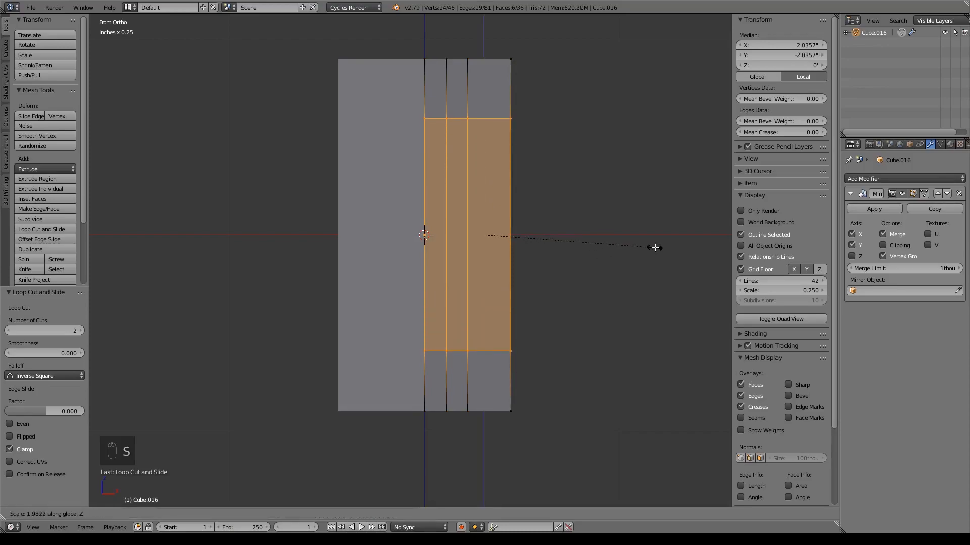
left_click(708, 260)
Refine the spacing of the two horizontal loops along Z, scaling by about 0.974 and then about 0.947.
middle_click_drag(584, 143, 607, 188)
key("s")
key("z")
left_click(631, 248)
mouse_move(631, 247)
middle_mouse_down()
mouse_move(586, 203)
mouse_move(629, 246)
mouse_move(612, 244)
middle_mouse_up()
key("s")
key("z")
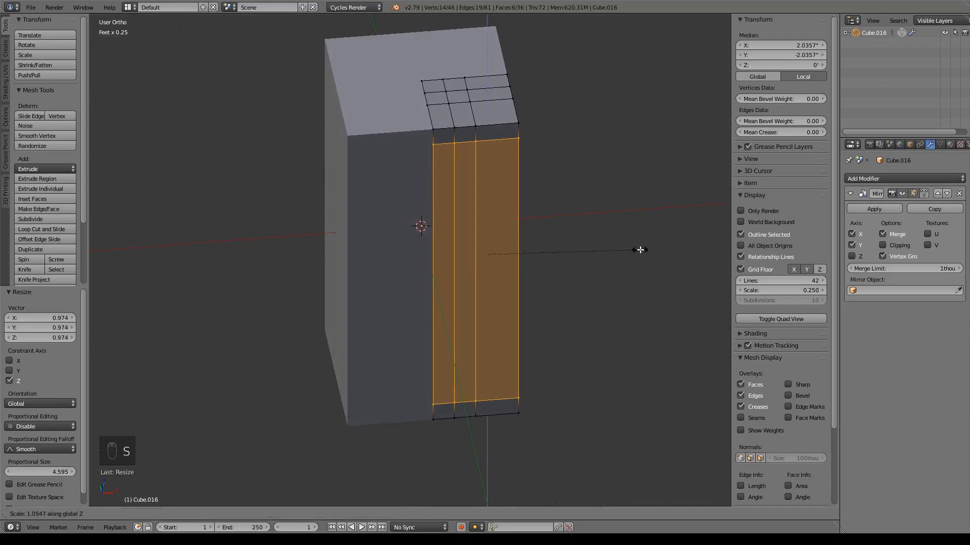
left_click(623, 240)
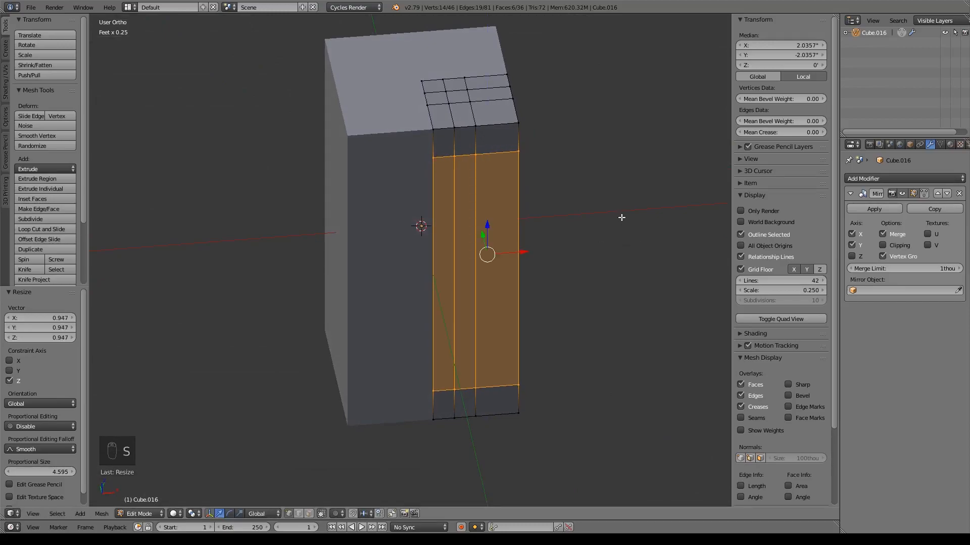
Select the two horizontal edge loops and scale them along Z by about 0.994.
middle_click_drag(621, 216, 599, 225)
right_click(451, 139)
right_click(464, 139, "shift")
right_click(461, 165, "shift")
right_click(439, 162, "shift")
right_click(441, 185, "shift")
right_click(415, 185, "shift")
middle_click_drag(489, 220, 474, 166)
right_click(468, 93, "alt")
right_click(446, 374, "alt+shift")
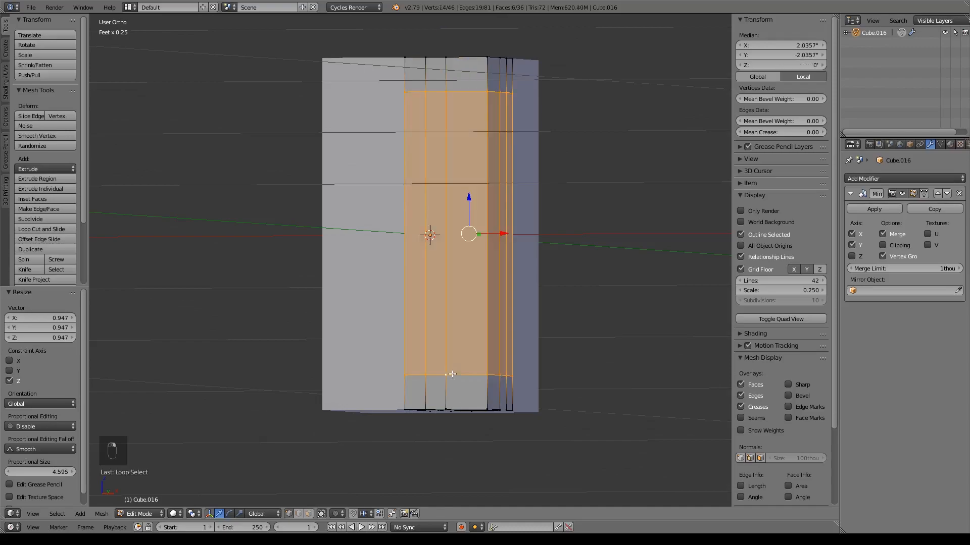
key("s")
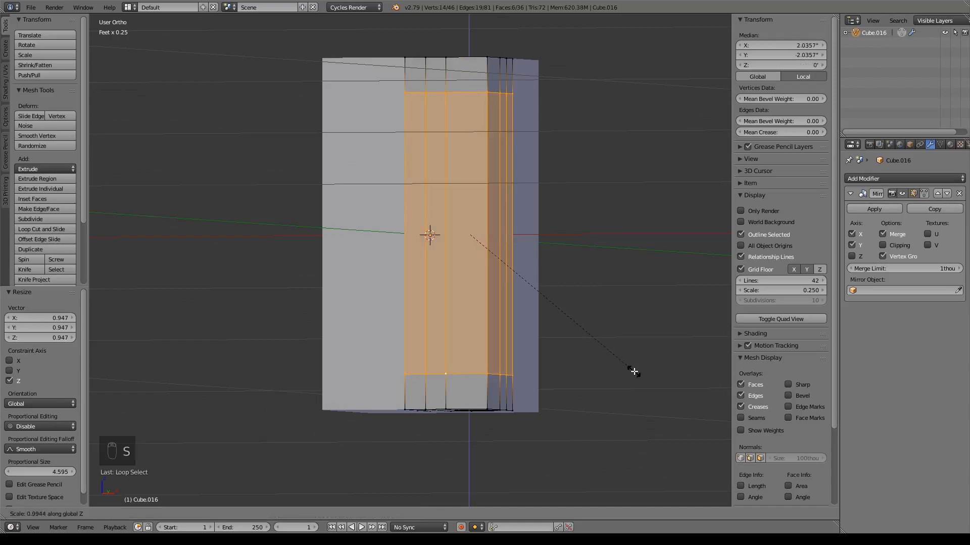
left_click(632, 370)
middle_click_drag(562, 238, 547, 251)
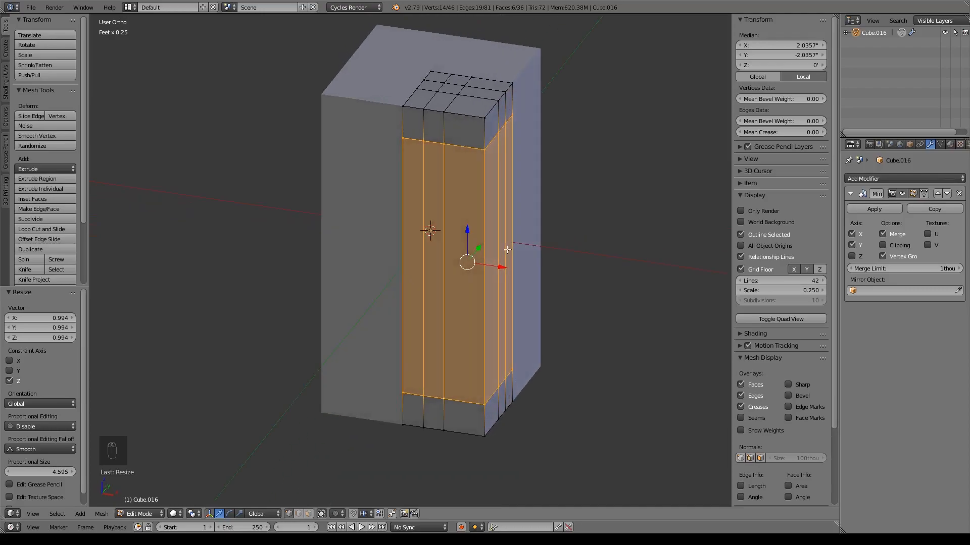
Select the C-shaped set of ten faces around the quarter block's outer corner and extrude them outward about 32.2 thou along the normal.
key("a")
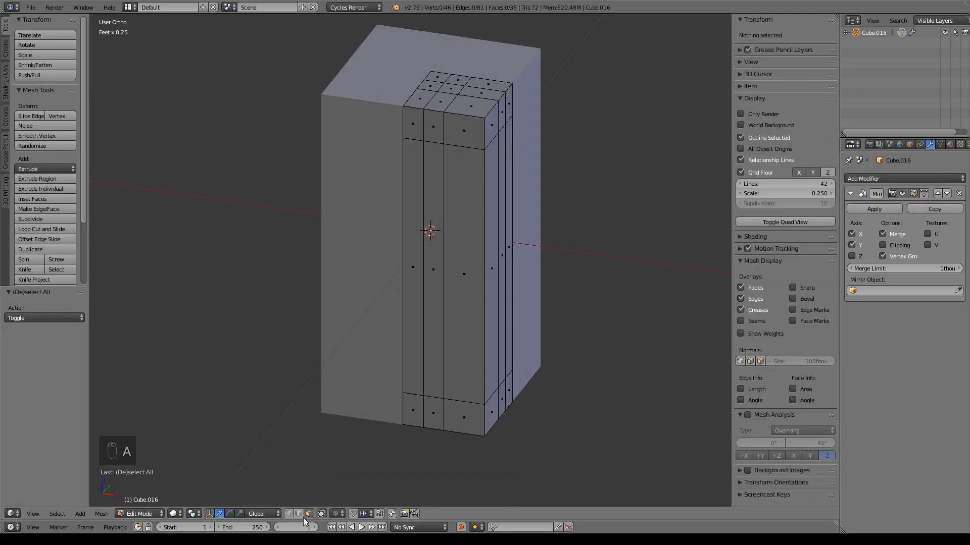
left_click(434, 126)
left_click(464, 130, "shift")
left_click(496, 118, "shift")
left_click(501, 115, "shift")
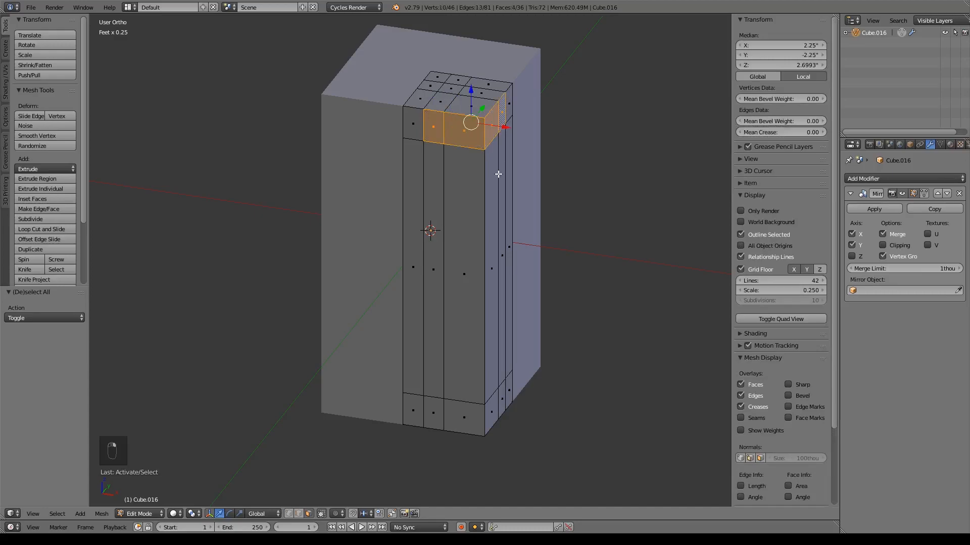
left_click(492, 204, "shift")
left_click(474, 219, "shift")
left_click(463, 428, "shift")
left_click(493, 421, "shift")
left_click(499, 399, "shift")
left_click(437, 415, "shift")
middle_click_drag(474, 349, 481, 306)
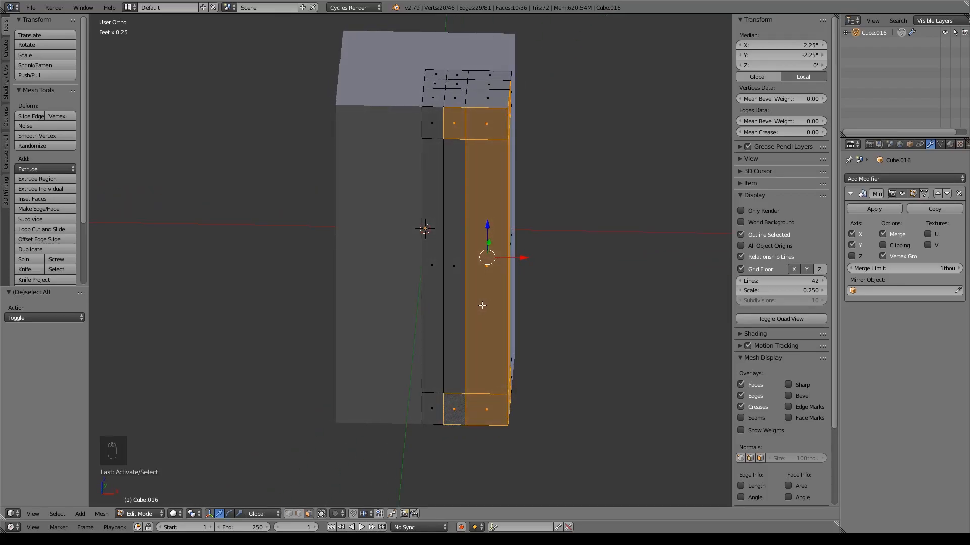
key("KP_7")
scroll(569, 387, "up", 3)
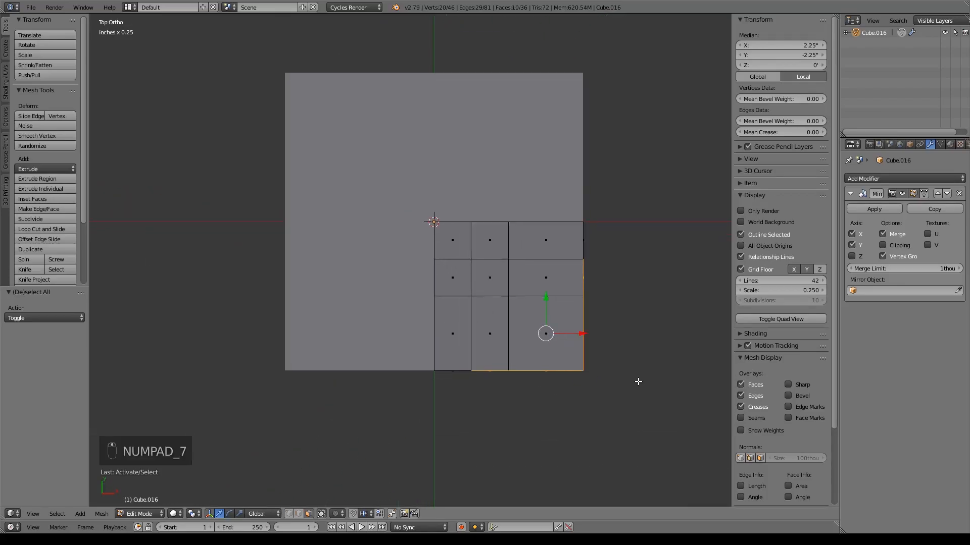
key("ctrl+z")
key("e")
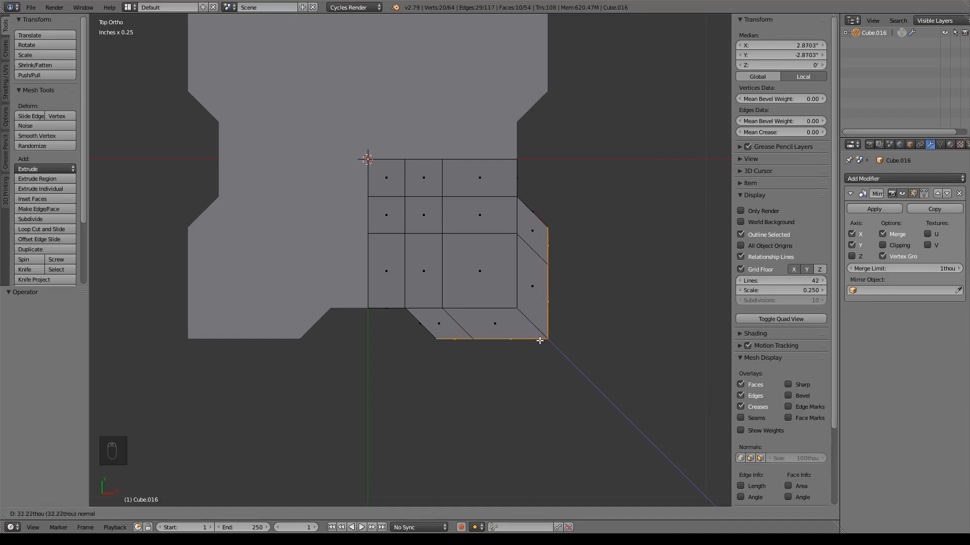
left_click(540, 341)
Select the seven top faces over the protruding corner and extrude them upward along Z to a height of about 3.27 inches.
middle_click_drag(541, 346, 421, 293)
middle_click_drag(434, 292, 519, 347)
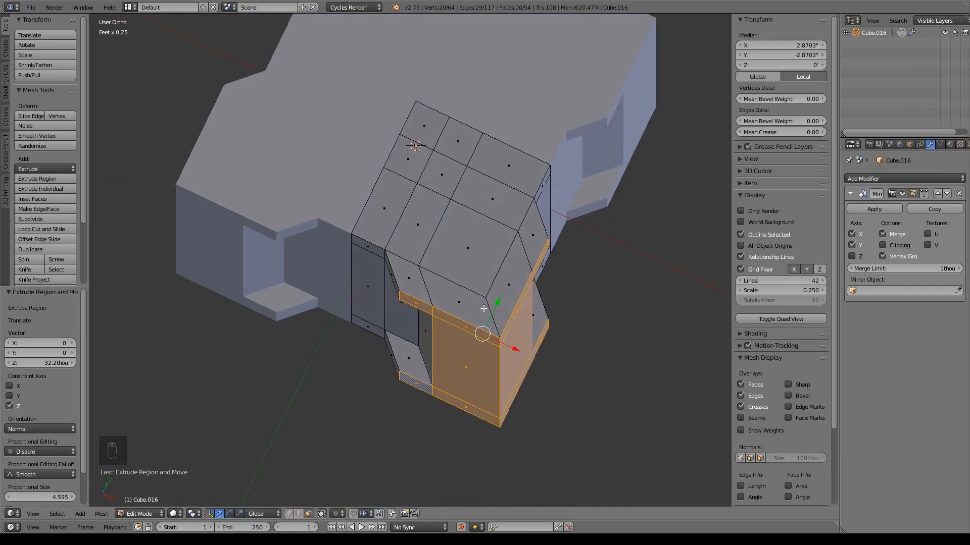
middle_click_drag(602, 343, 633, 275)
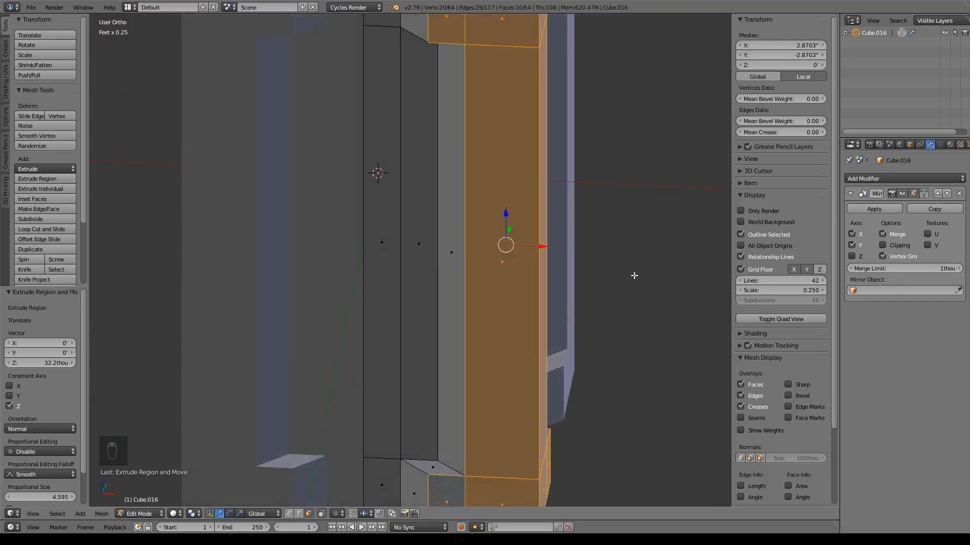
middle_click_drag(535, 157, 536, 277, "shift")
middle_click_drag(538, 217, 523, 258)
right_click(446, 204)
right_click(402, 233, "shift")
right_click(403, 235, "shift")
right_click(396, 218, "shift")
right_click(399, 242, "shift")
right_click(454, 253, "shift")
right_click(499, 242, "shift")
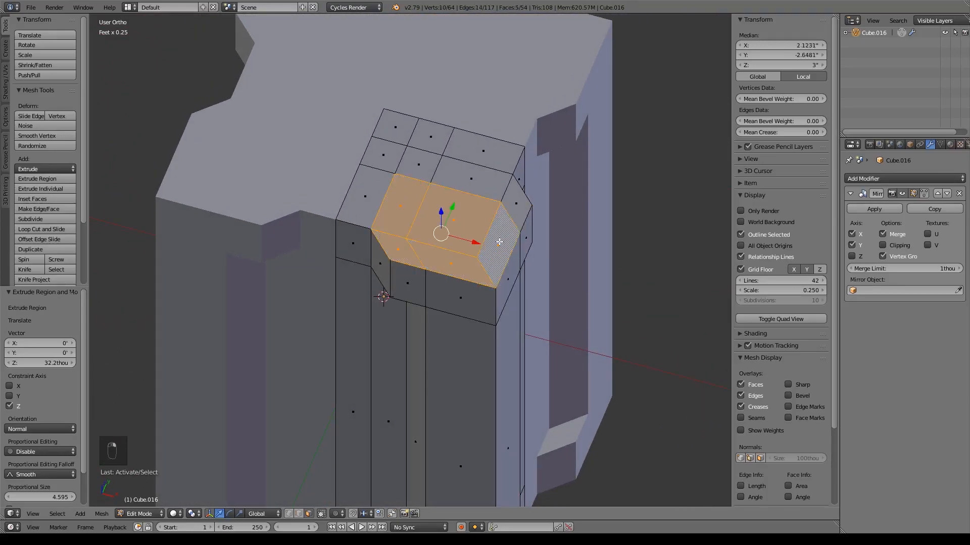
right_click(512, 211, "shift")
right_click(479, 196, "shift")
middle_click_drag(454, 197, 502, 301)
key("e")
right_click(504, 301)
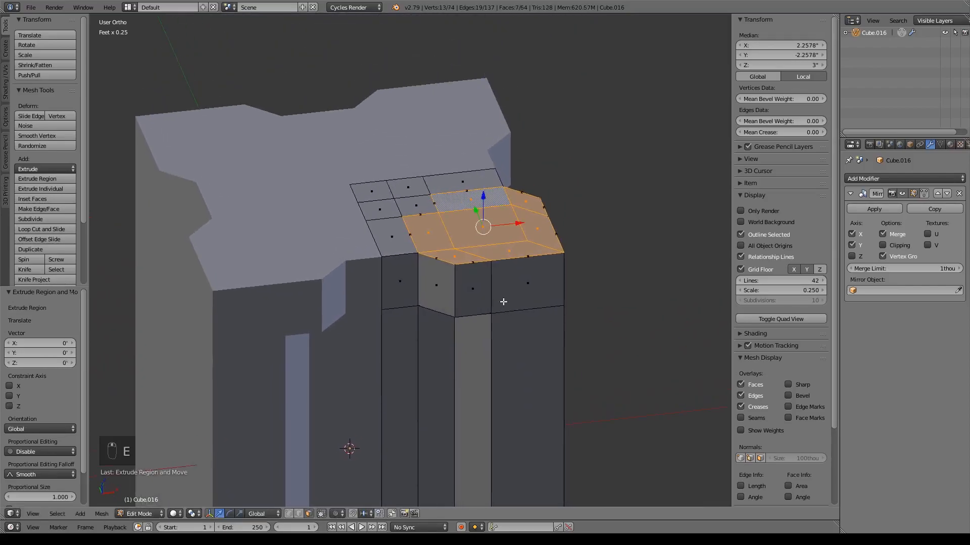
key("KP_1")
left_click_drag(457, 131, 455, 107)
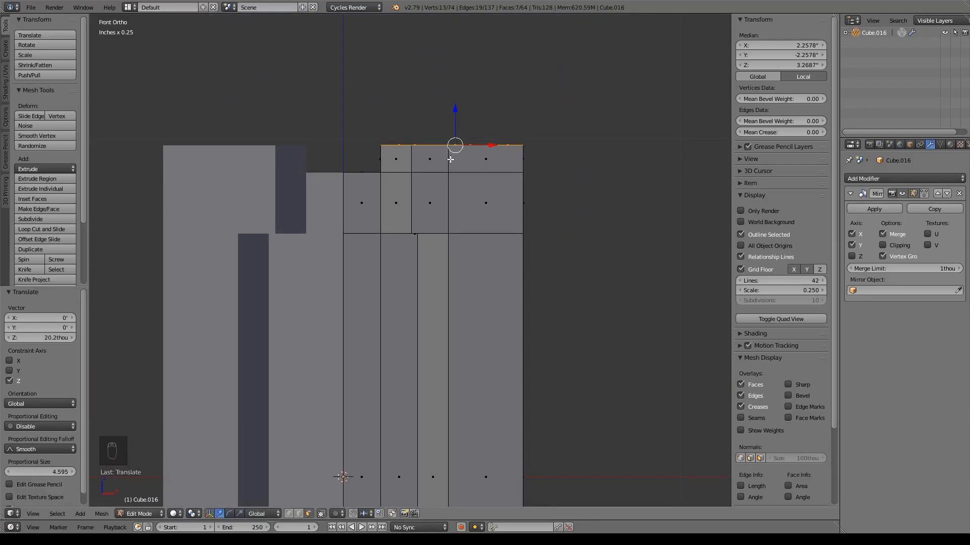
Examine the raised corner tops and the side recesses of the mirrored block from several angles.
right_click(430, 156)
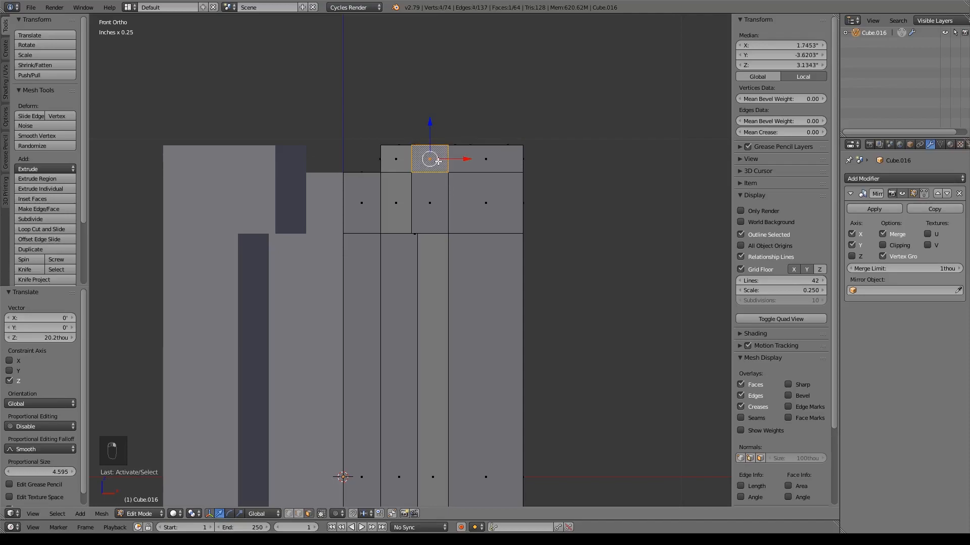
right_click(432, 203)
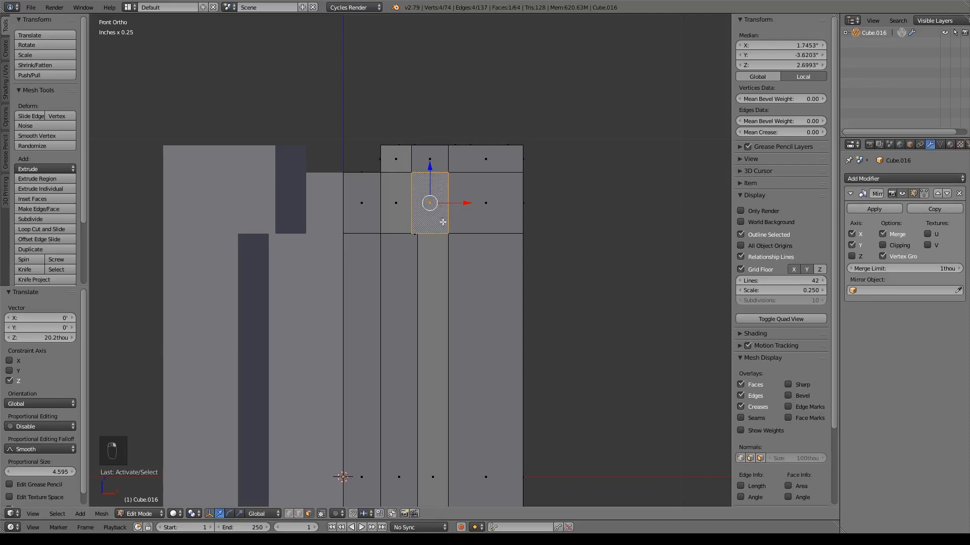
right_click(430, 161)
middle_click_drag(439, 202, 423, 230)
middle_click_drag(475, 306, 521, 116, "shift")
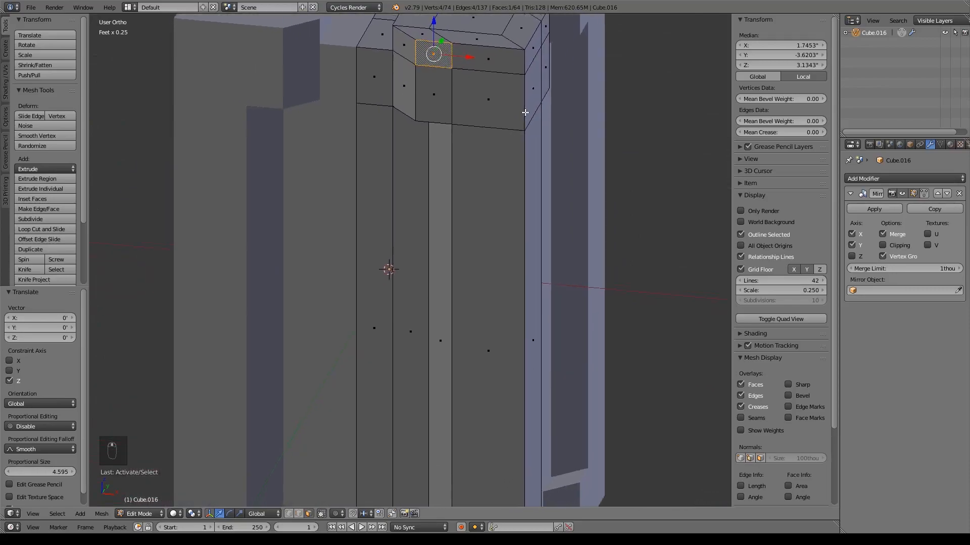
scroll(550, 273, "down", 4)
middle_click_drag(552, 284, 552, 271, "shift")
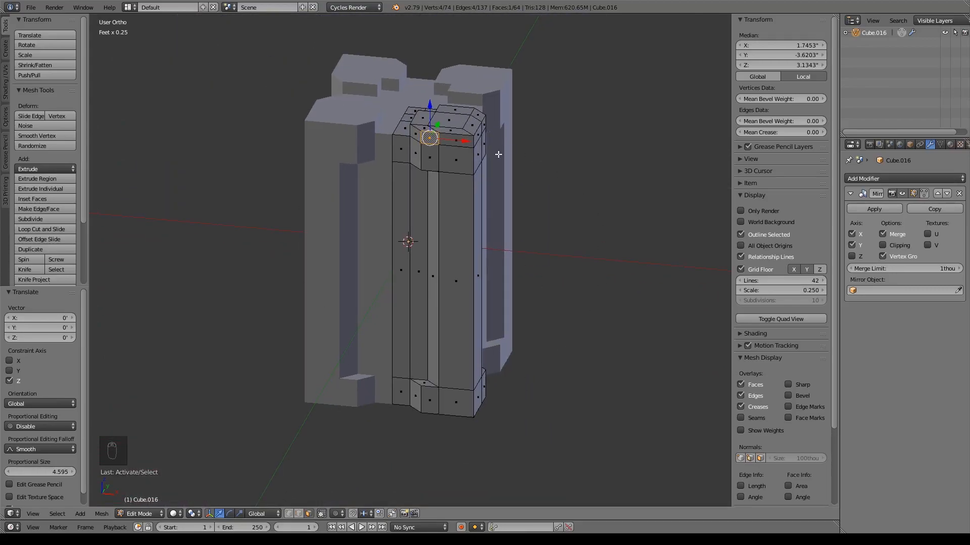
middle_click_drag(362, 86, 504, 137)
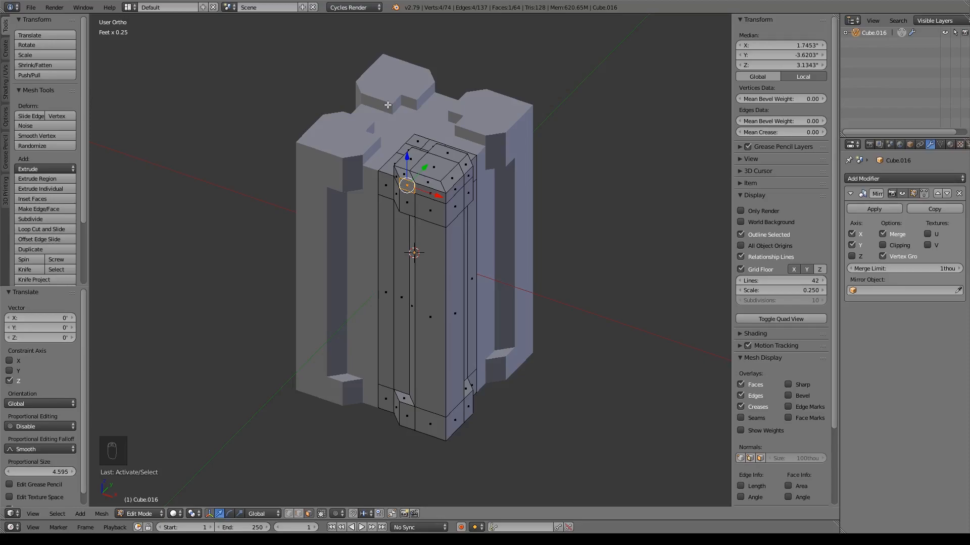
middle_click_drag(475, 279, 474, 254)
scroll(461, 277, "up", 2)
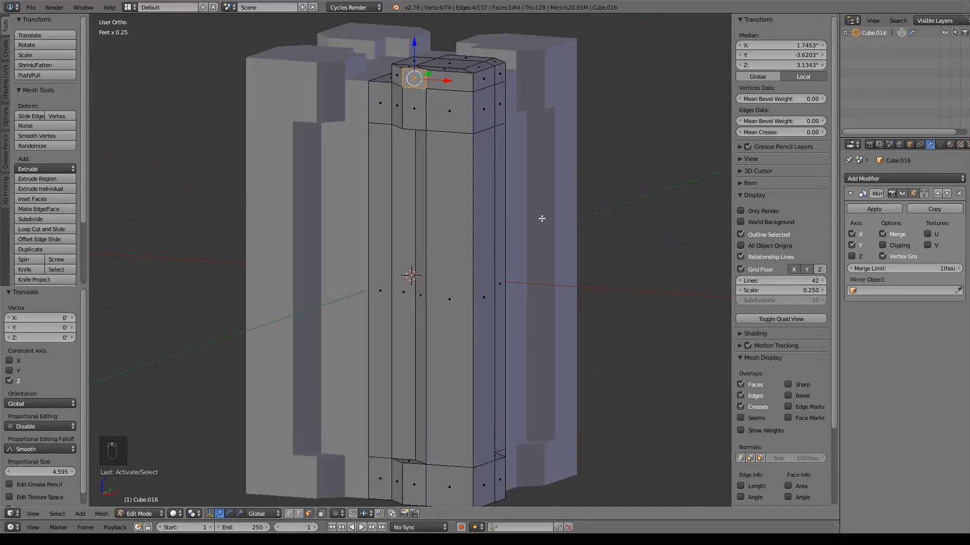
middle_click_drag(541, 219, 545, 177, "shift")
Select the two tall recessed faces beside the mirror centre on the front and enable Clipping on the Mirror modifier.
left_click(410, 179)
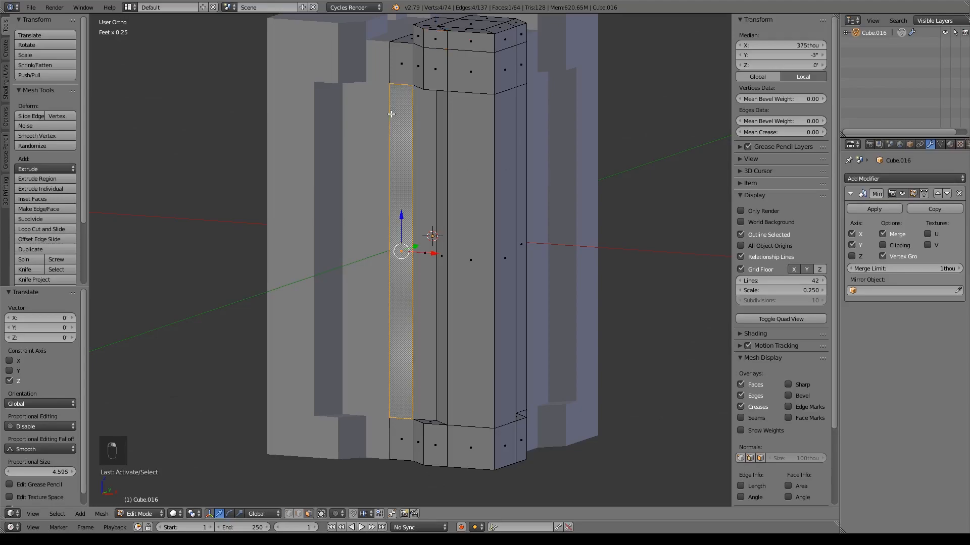
left_click(425, 175, "shift")
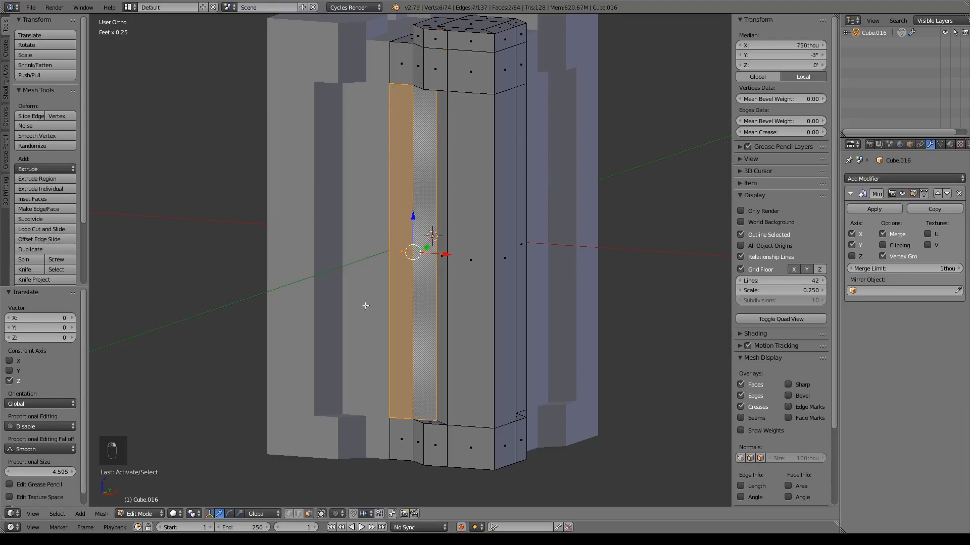
middle_click_drag(582, 214, 411, 239)
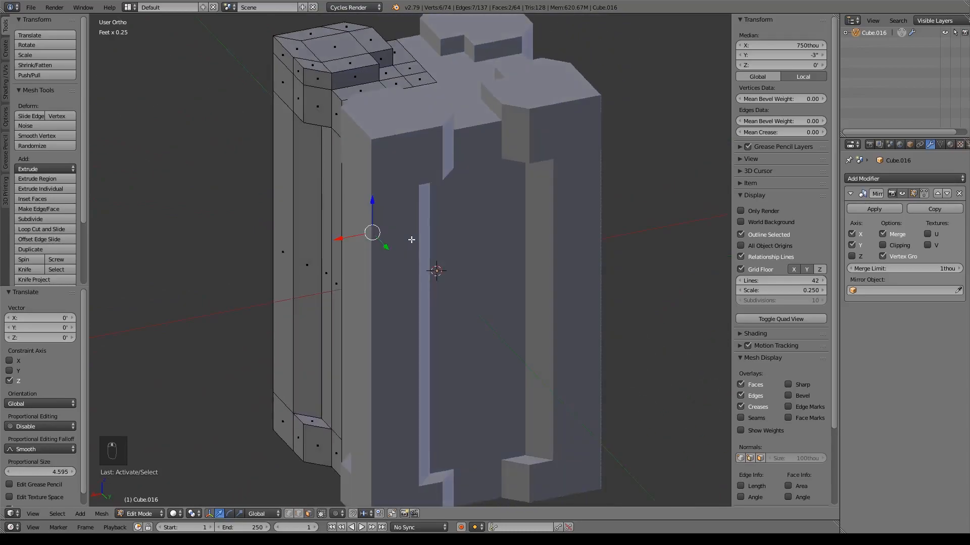
middle_click_drag(458, 393, 542, 286)
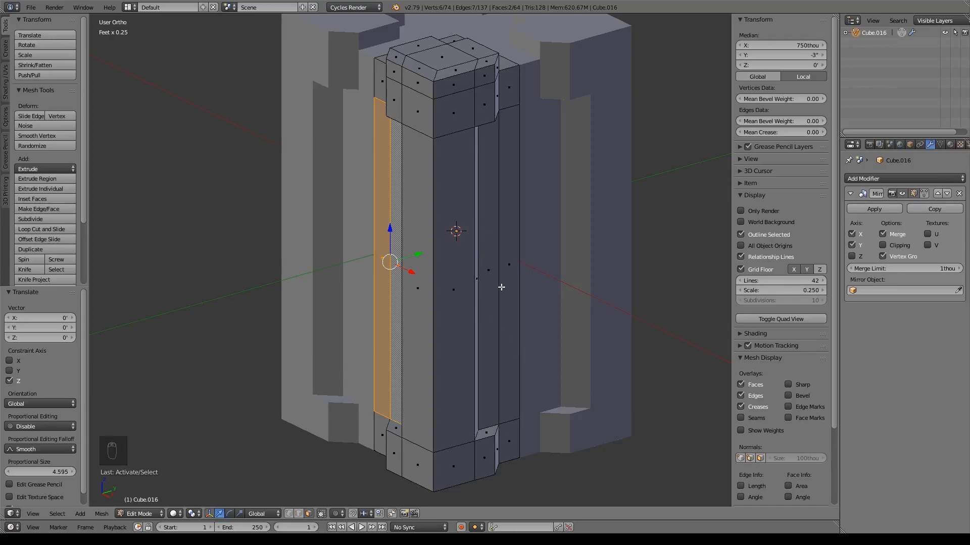
middle_click_drag(502, 288, 546, 257)
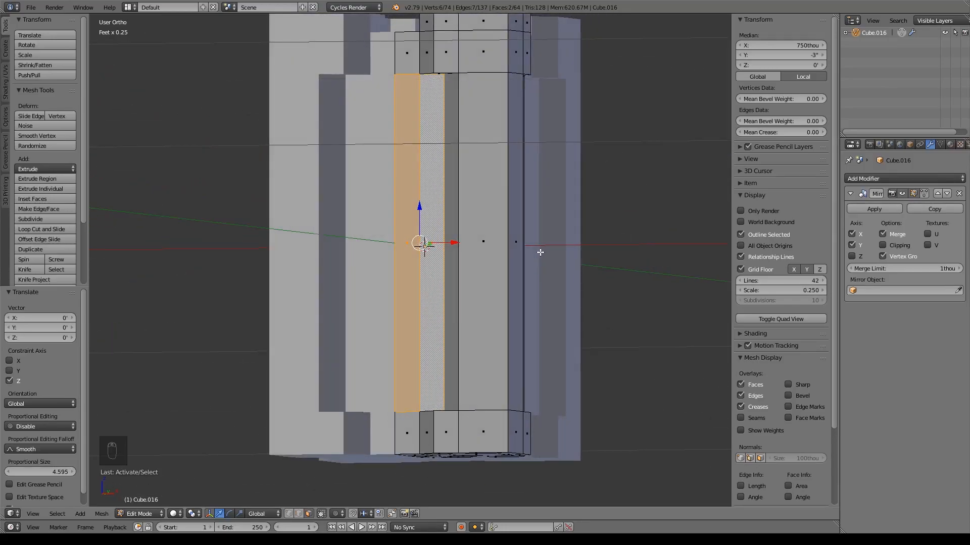
middle_click_drag(537, 252, 548, 175)
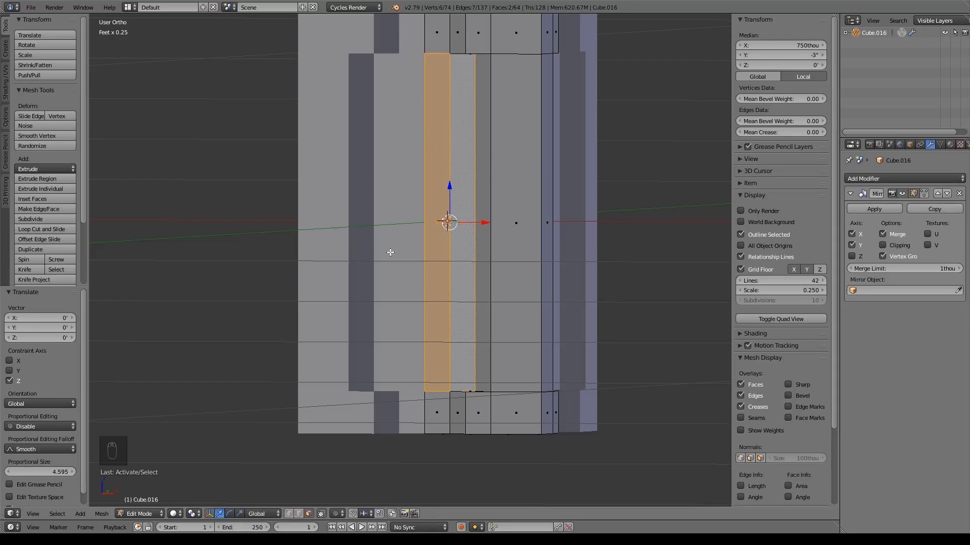
left_click(883, 245)
Inset the two recessed front faces by extruding in place, scaling to about 0.81 and moving about -16.7 thou along X.
scroll(502, 186, "up", 2)
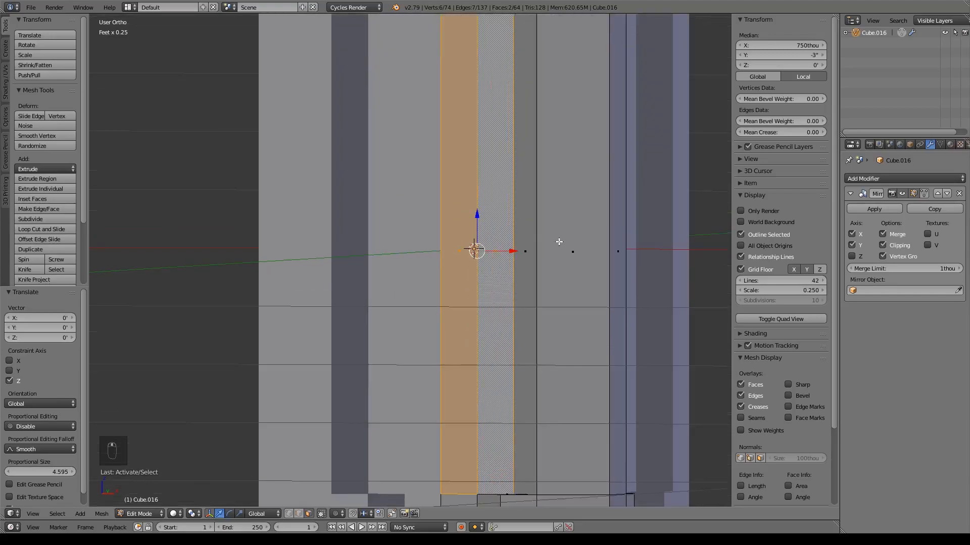
scroll(559, 242, "down", 2)
key("e")
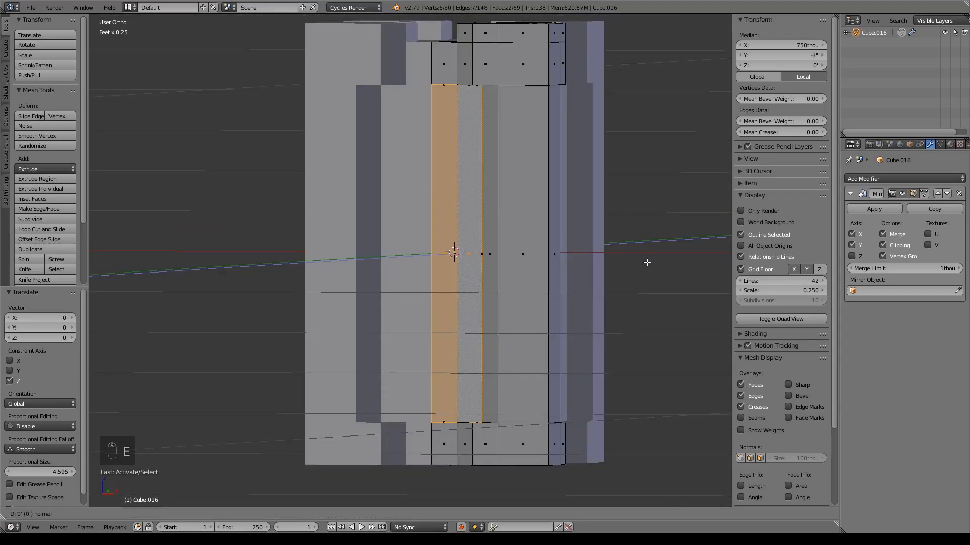
key("KP_1")
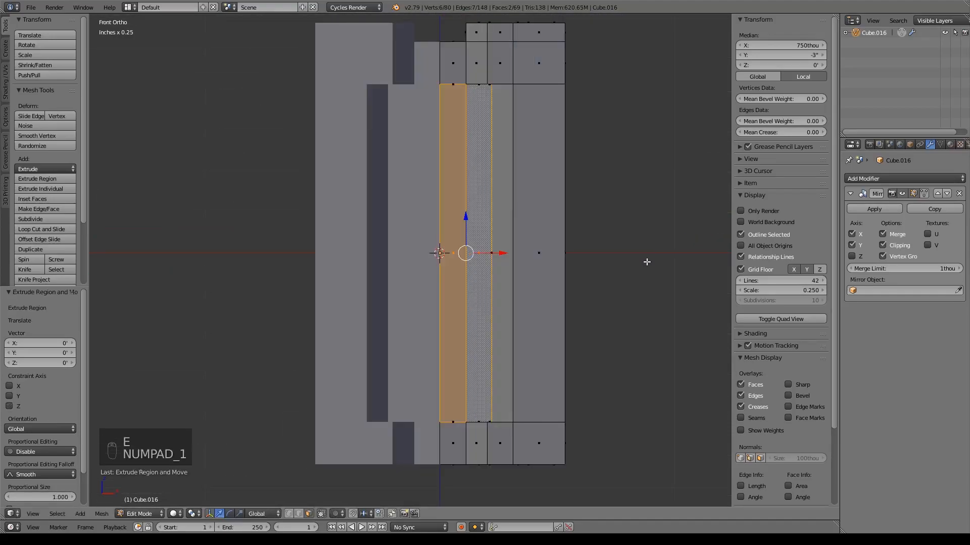
key("s")
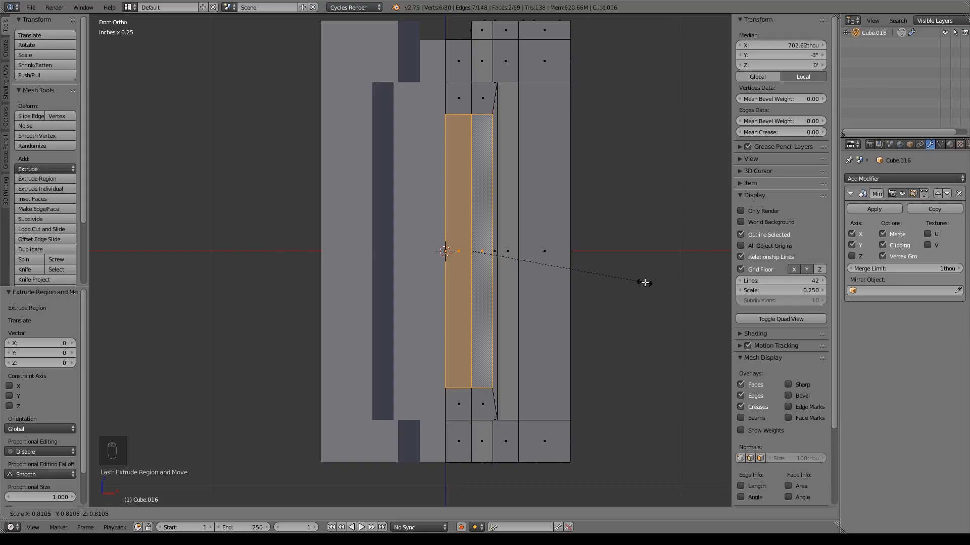
left_click(645, 283)
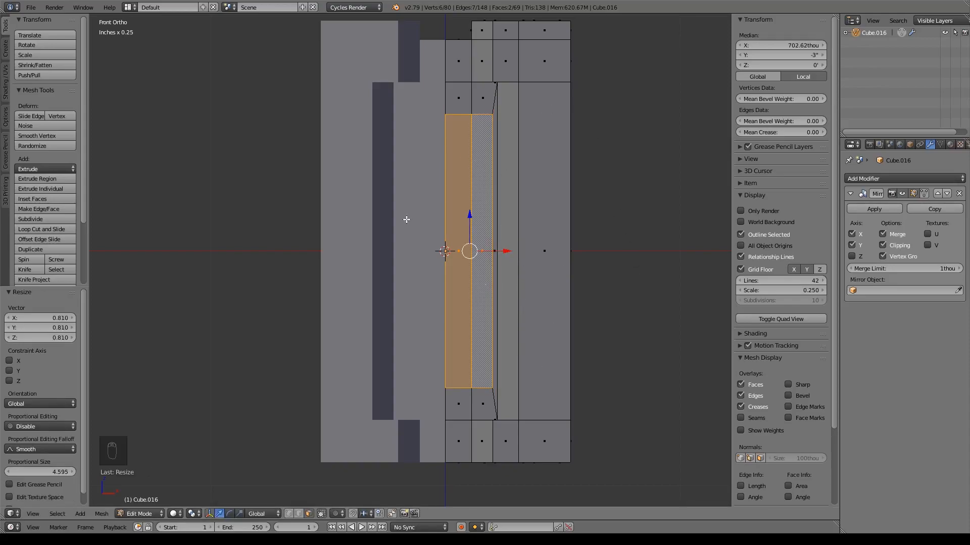
left_click_drag(507, 251, 492, 252)
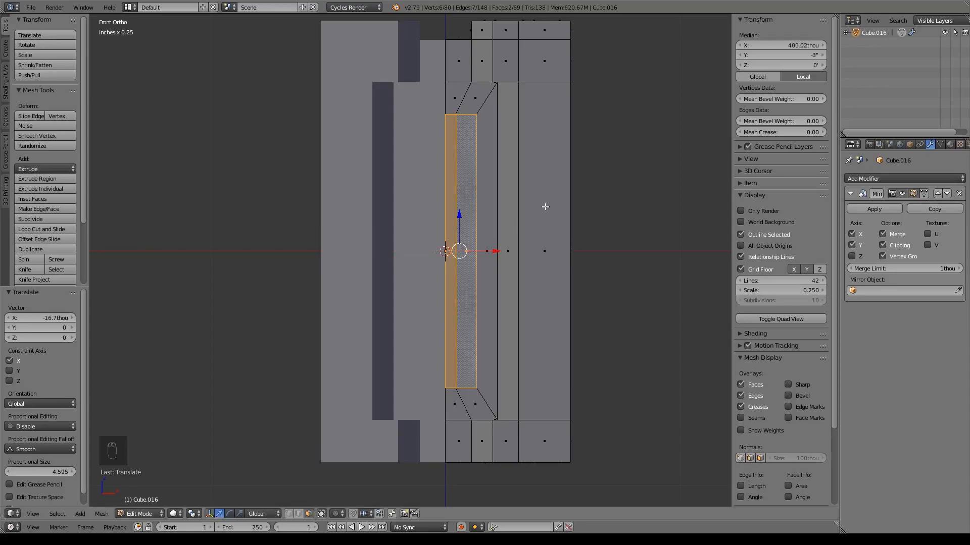
Extrude the two inset front faces outward along Y to about -3.39 inches to form a raised panel.
middle_click_drag(542, 207, 510, 240)
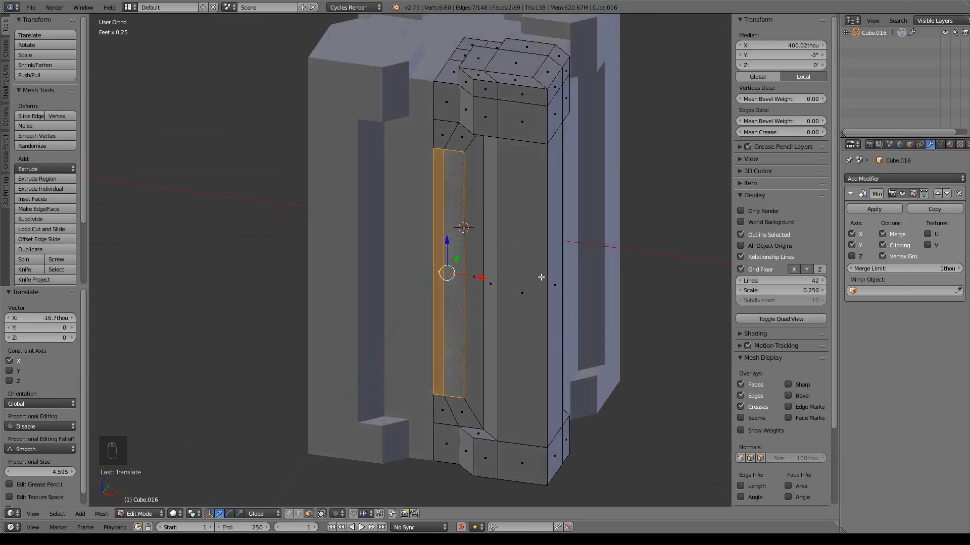
key("KP_7")
scroll(523, 286, "up", 5)
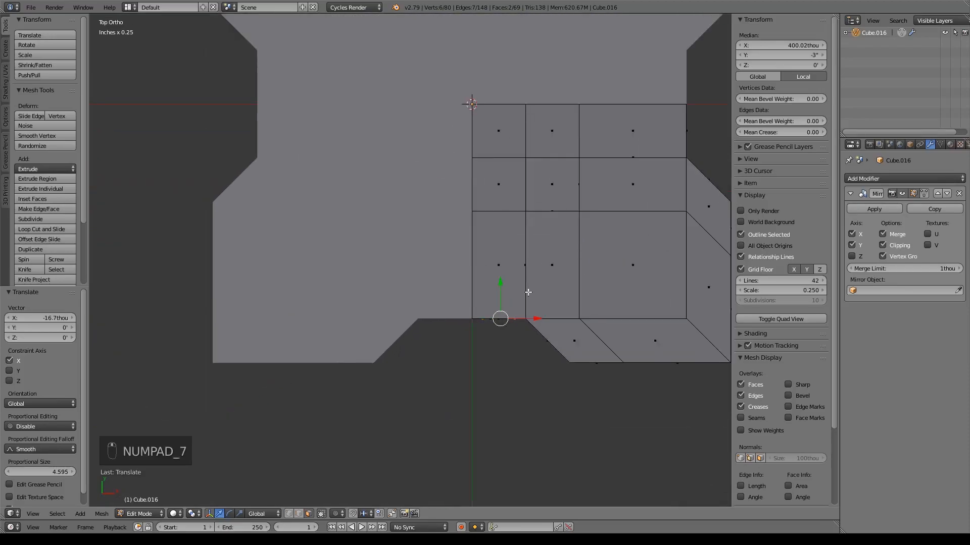
middle_click_drag(524, 286, 443, 236, "shift")
key("e")
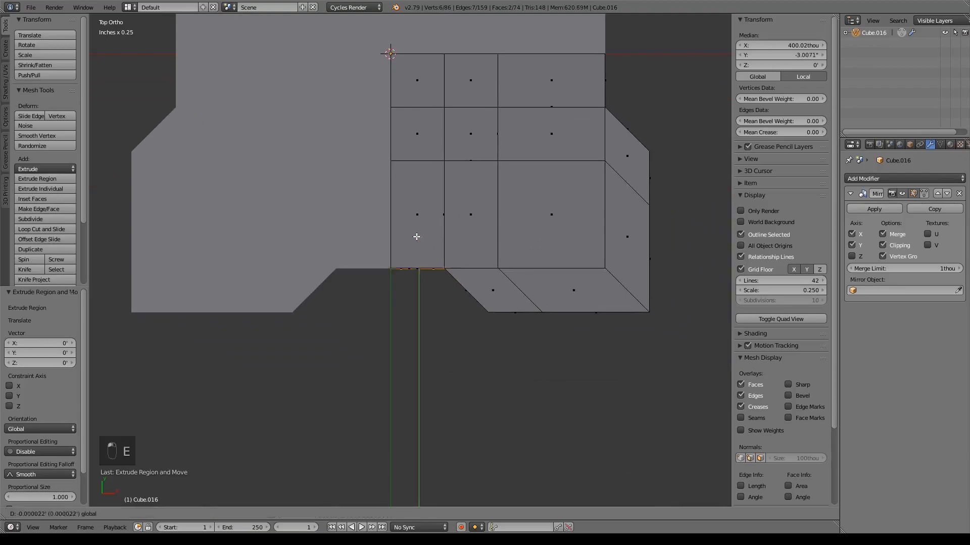
left_click(419, 262)
middle_click_drag(489, 342, 508, 248)
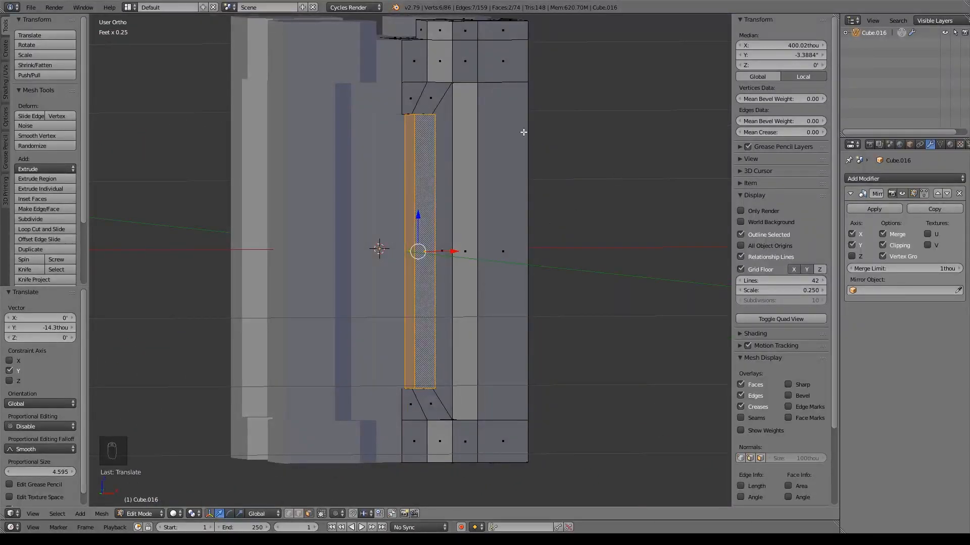
Add a Subdivision Surface modifier to the block with its view subdivisions set to 3.
left_click(895, 178)
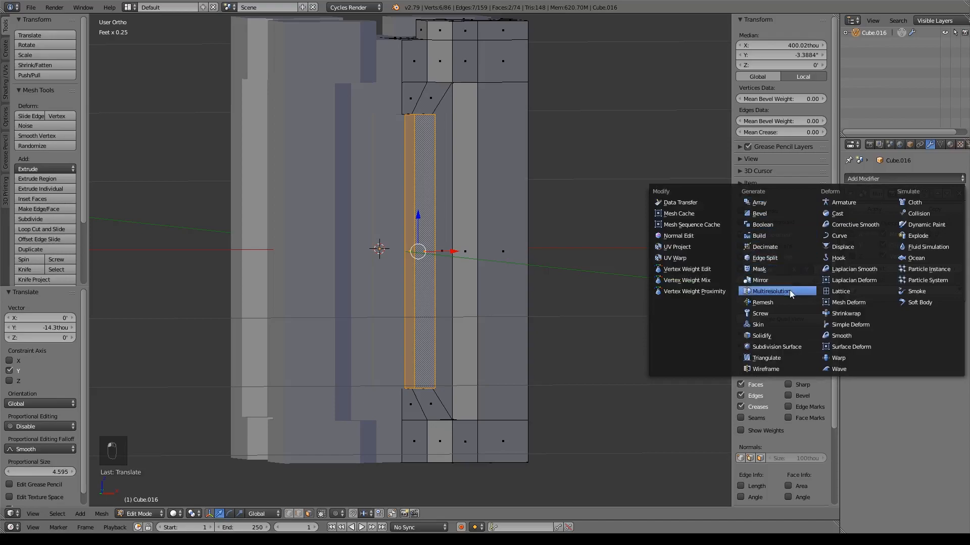
left_click(780, 348)
left_click(899, 364)
left_click(899, 364)
scroll(614, 240, "down", 2)
Select all the block's outer geometry except the raised front panel in wireframe and crease its edges to 1.
key("KP_1")
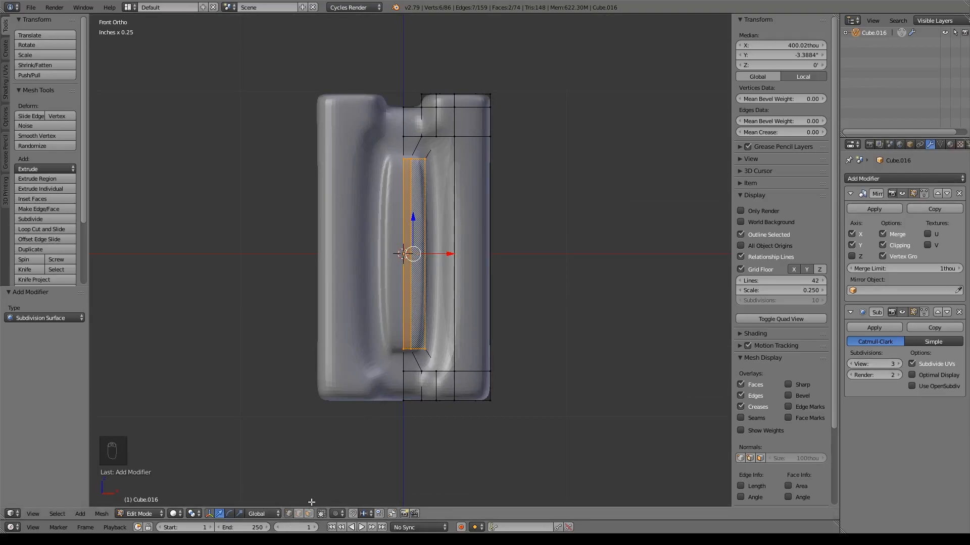
key("z")
key("a")
key("b")
left_click_drag(339, 39, 524, 143)
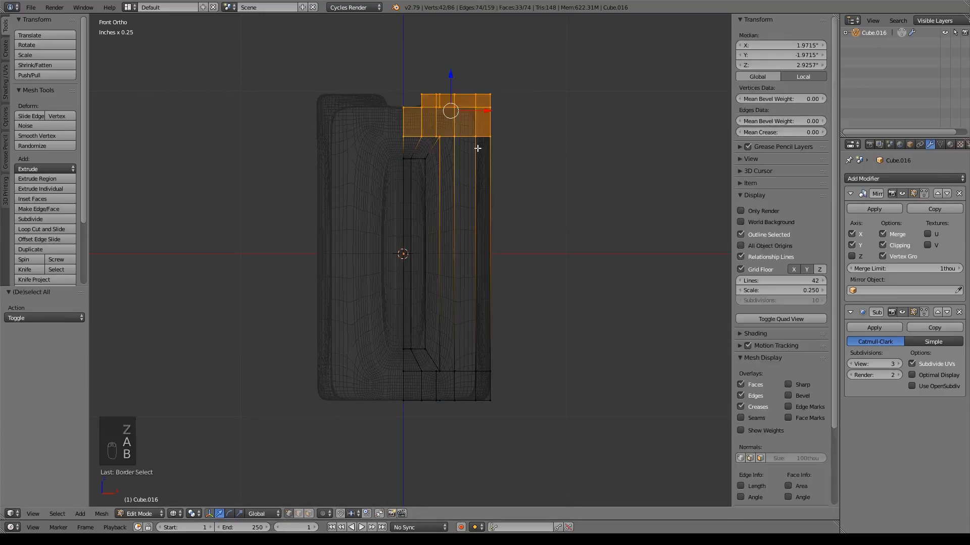
key("b")
left_click_drag(433, 77, 510, 362)
key("b")
left_click_drag(386, 365, 535, 414)
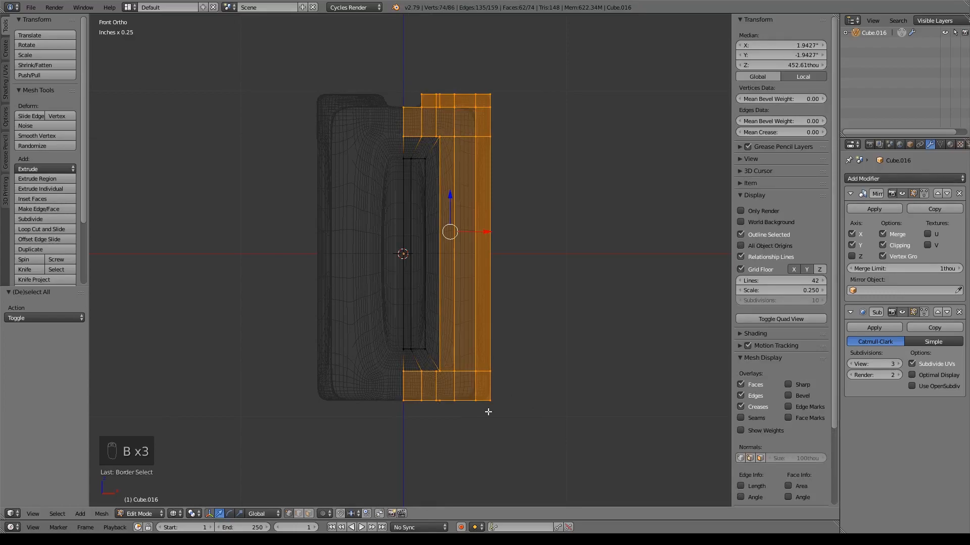
key("shift+e")
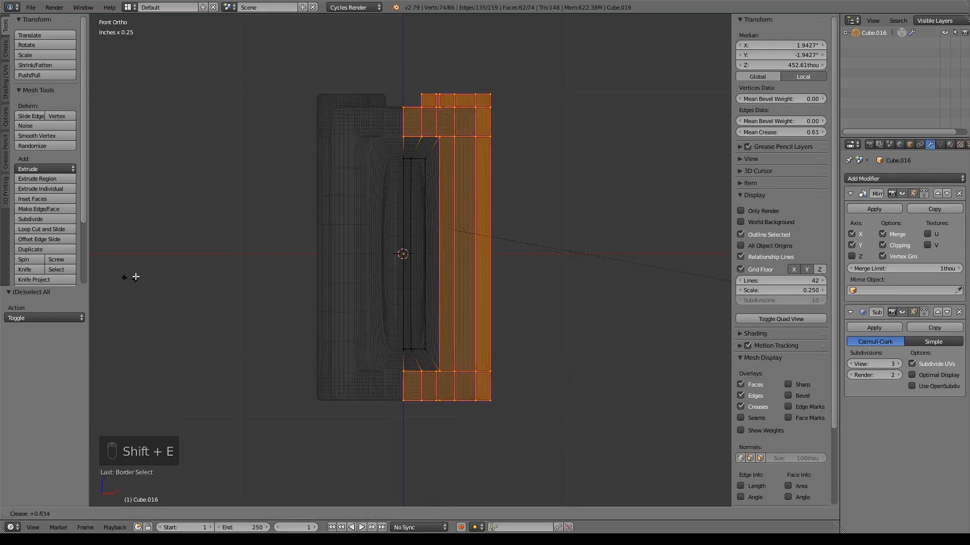
left_click(572, 235)
key("z")
Select the edge loop around the base of the raised front panel and crease it to 1.
middle_click_drag(572, 235, 443, 109)
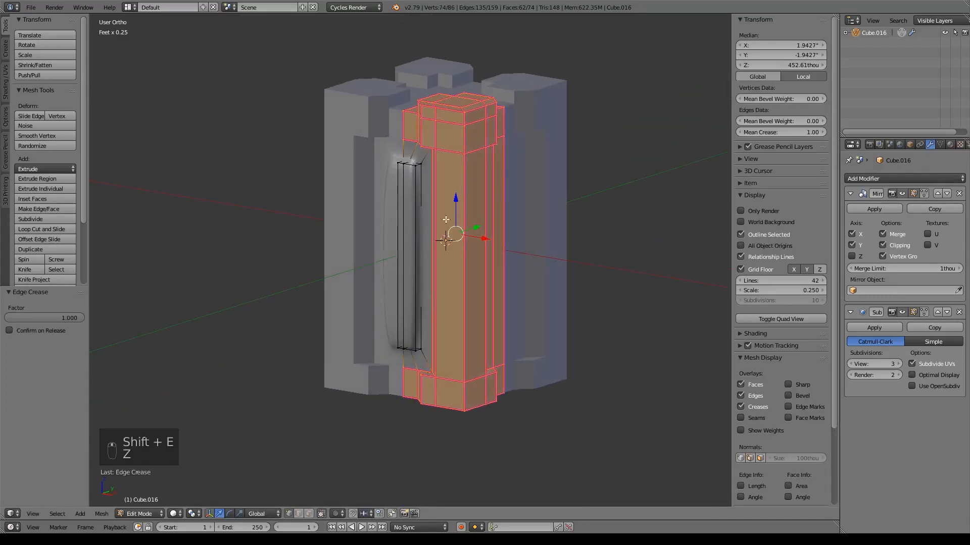
scroll(448, 210, "up", 4)
middle_click_drag(435, 177, 425, 276, "shift")
middle_click_drag(447, 227, 411, 245)
right_click(398, 193, "alt")
middle_click_drag(437, 321, 480, 125, "shift")
key("shift+e")
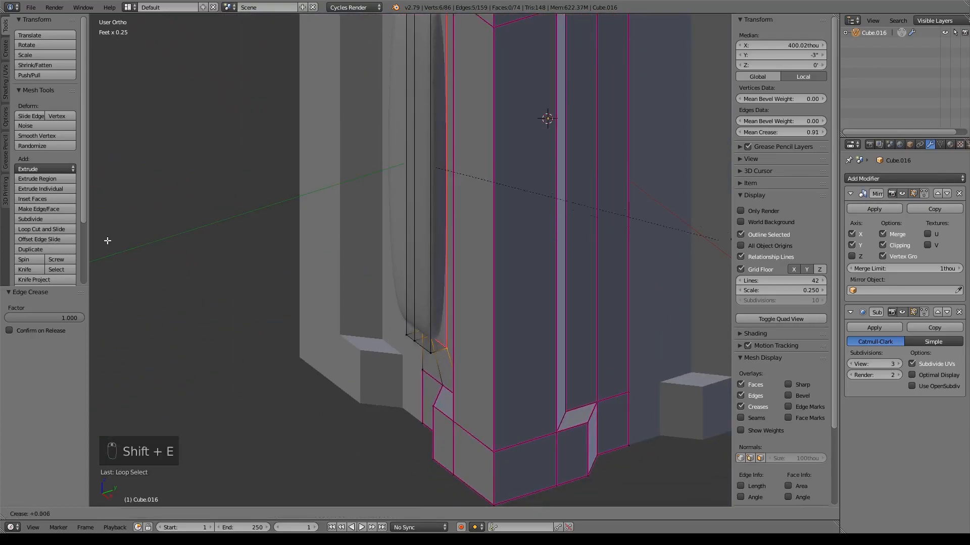
left_click(652, 253)
Crease the upper and lower front edges of the raised panel to 1.
middle_click_drag(604, 270, 581, 298)
right_click(490, 182, "alt")
middle_click_drag(548, 228, 536, 264)
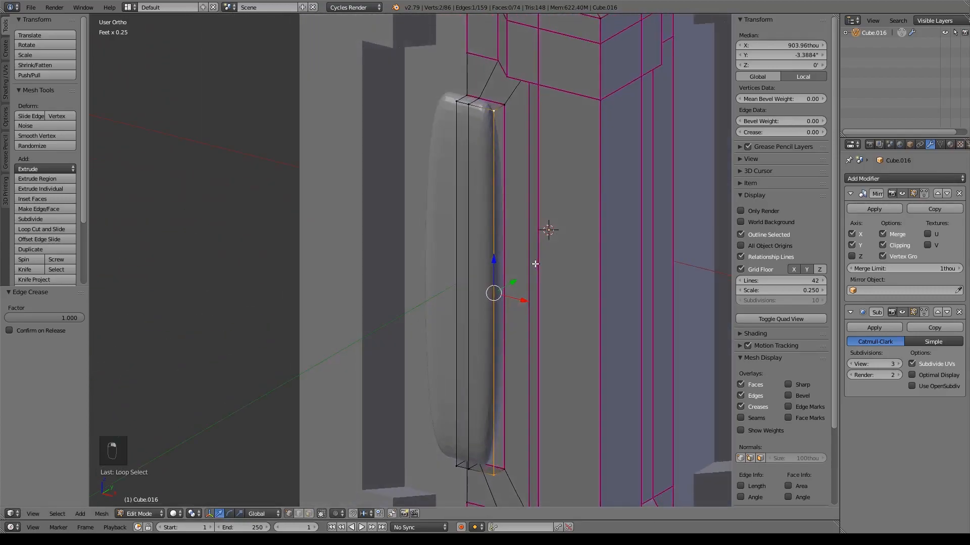
right_click(484, 112, "alt")
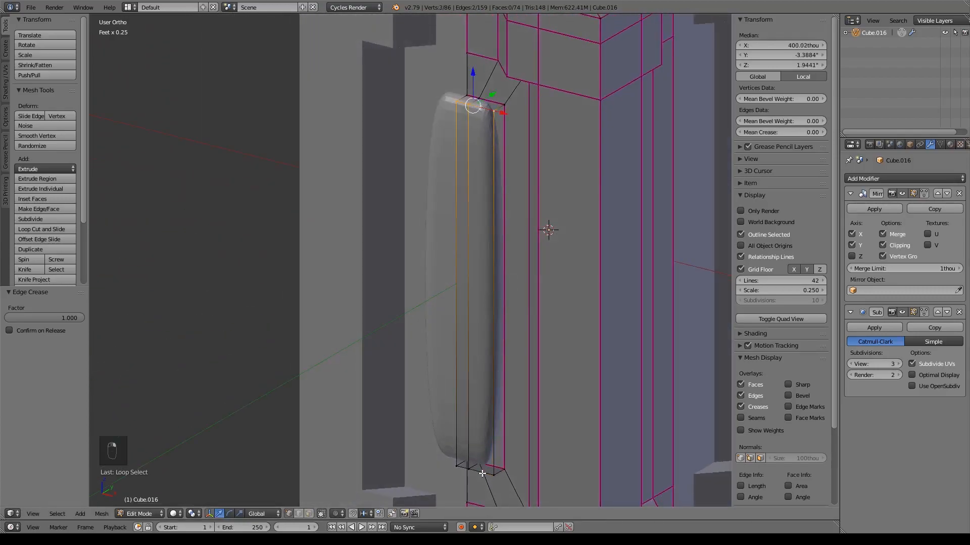
key("shift+e")
left_click(715, 261)
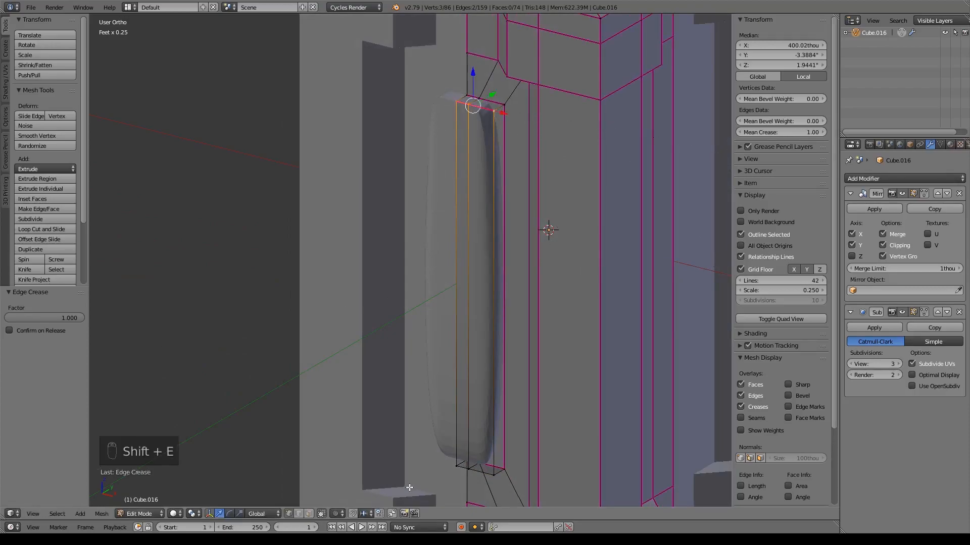
right_click(480, 468, "alt")
key("shift+e")
left_click(528, 433)
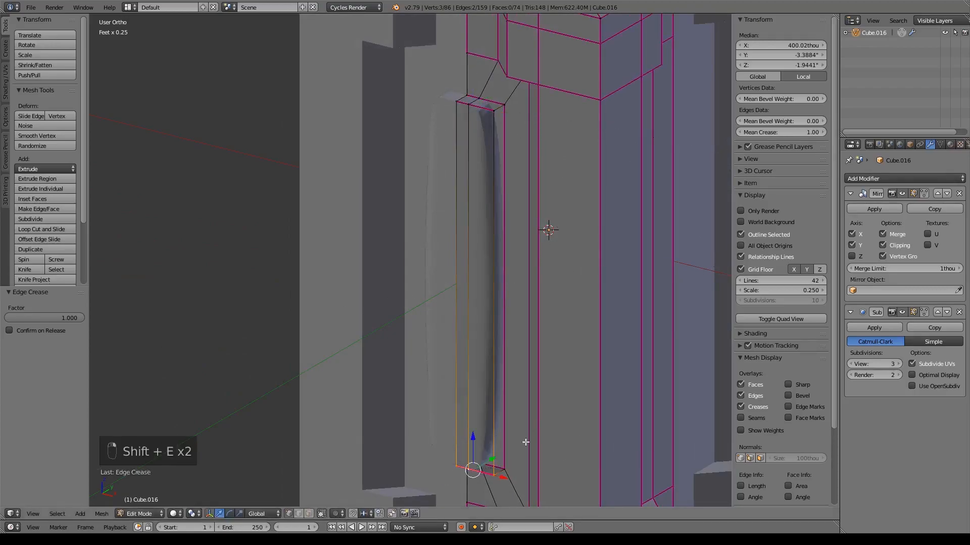
Crease the vertical side edges of the raised panel, including its outer front edge, to 1.
right_click(545, 419, "alt")
right_click(505, 112, "shift")
key("shift+e")
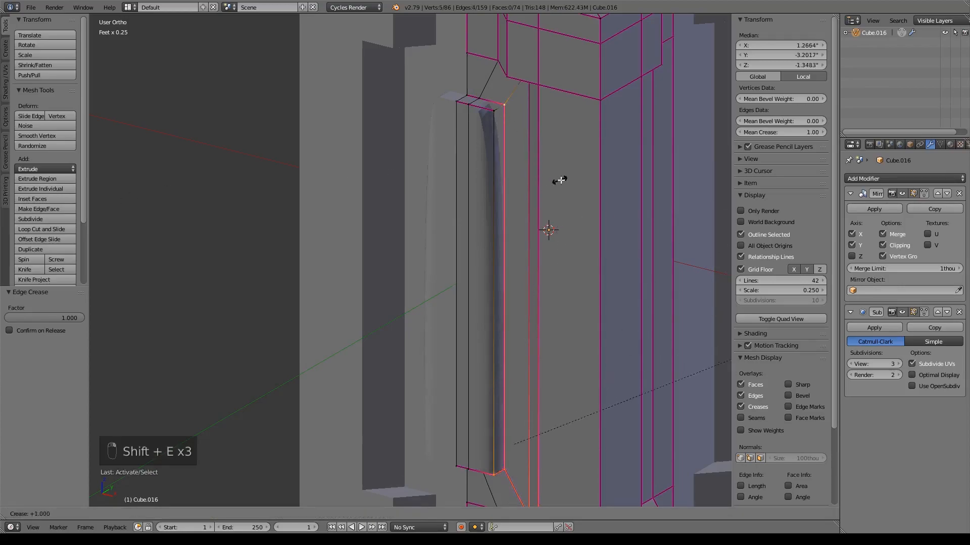
left_click(616, 180)
right_click(493, 111, "shift")
key("shift+e")
left_click(303, 216)
Select the diagonal edge from the panel's upper outer corner to the recess corner and crease it to 1.
middle_click_drag(564, 254, 639, 247)
middle_click_drag(513, 301, 568, 188, "shift")
middle_click_drag(569, 187, 510, 233)
middle_click_drag(521, 126, 512, 281, "shift")
middle_click_drag(546, 199, 518, 188)
scroll(534, 174, "up", 4)
mouse_move(608, 123)
middle_mouse_down("shift")
mouse_move(434, 305)
mouse_move(513, 303)
mouse_move(498, 314)
middle_mouse_up("shift")
key("z")
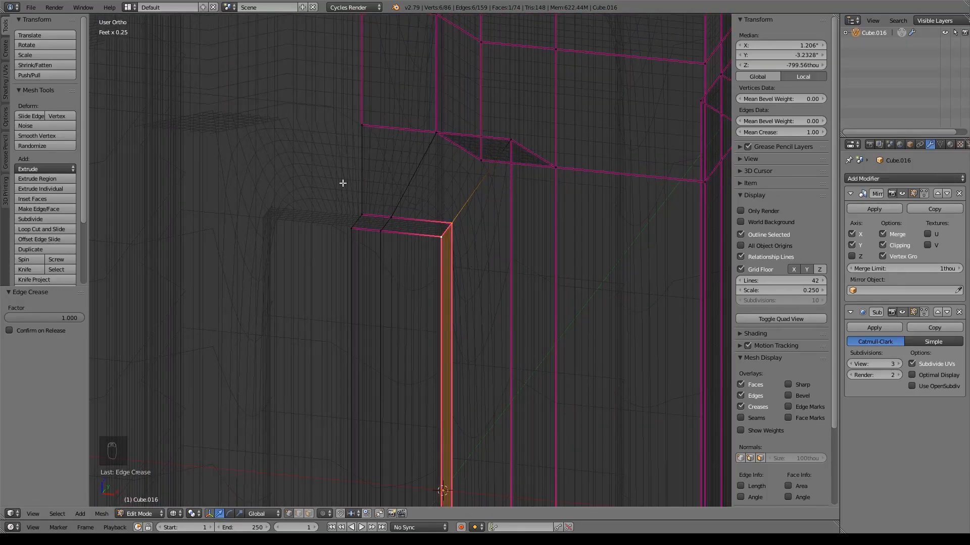
middle_click_drag(539, 307, 550, 314)
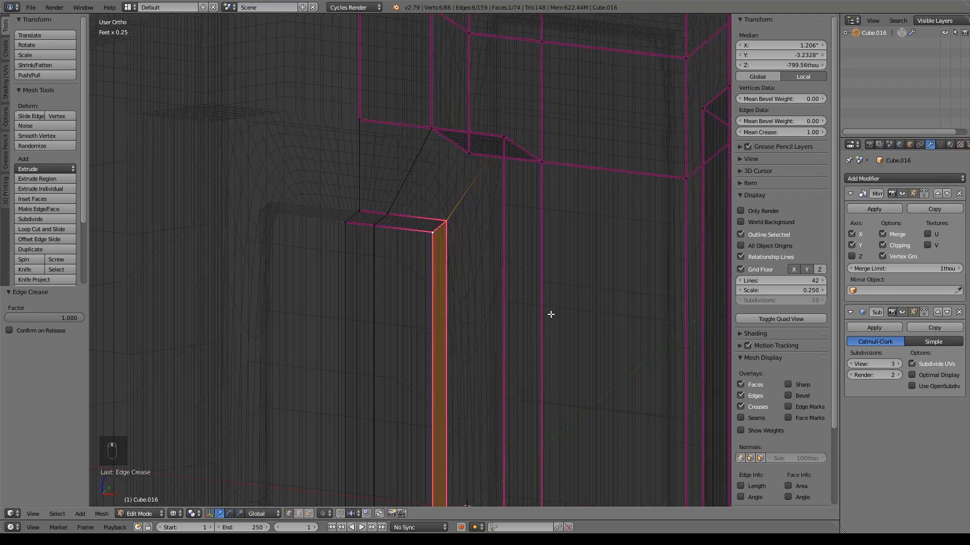
right_click(445, 225)
right_click(504, 138, "shift")
key("shift+e")
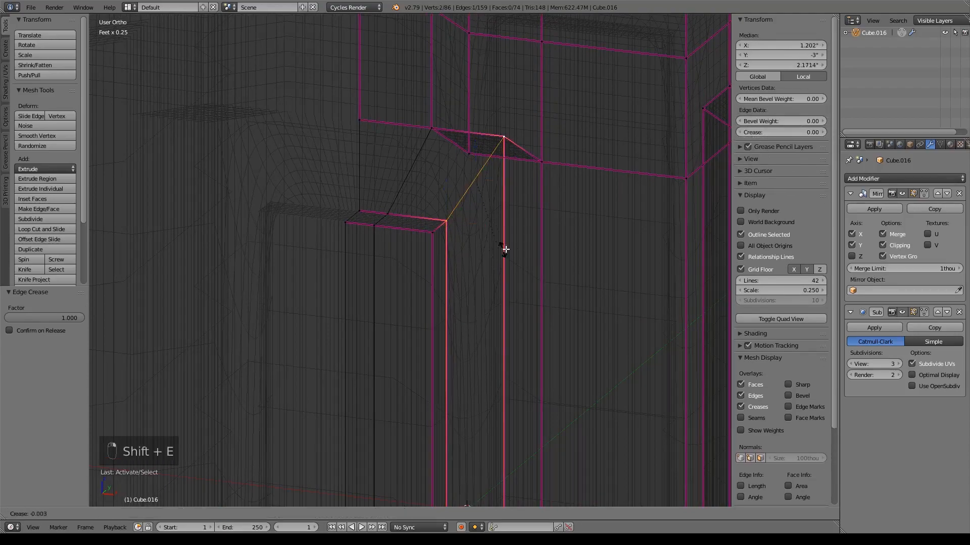
left_click(197, 265)
Examine the creased edges at the lower corner of the front recess and along the raised panel.
middle_click_drag(485, 342, 471, 130, "shift")
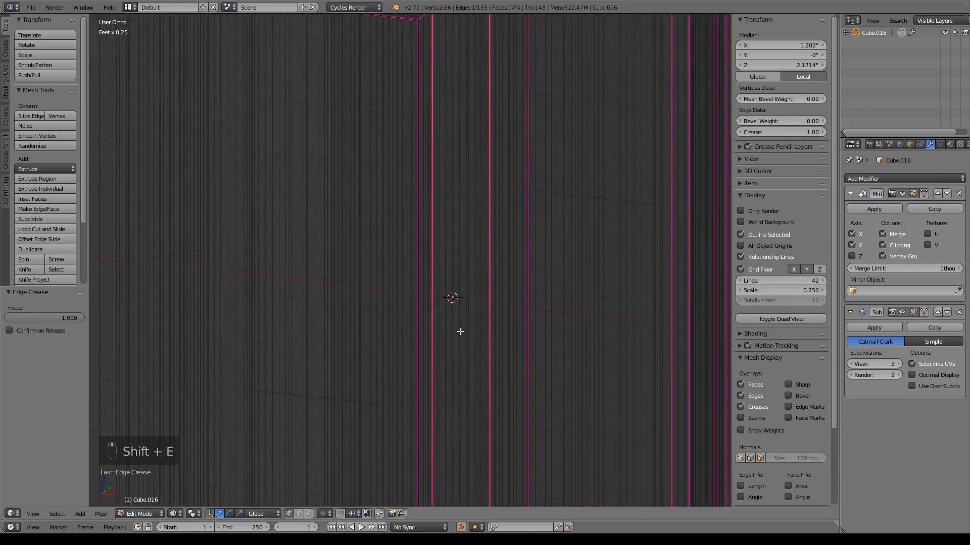
scroll(469, 312, "down", 5)
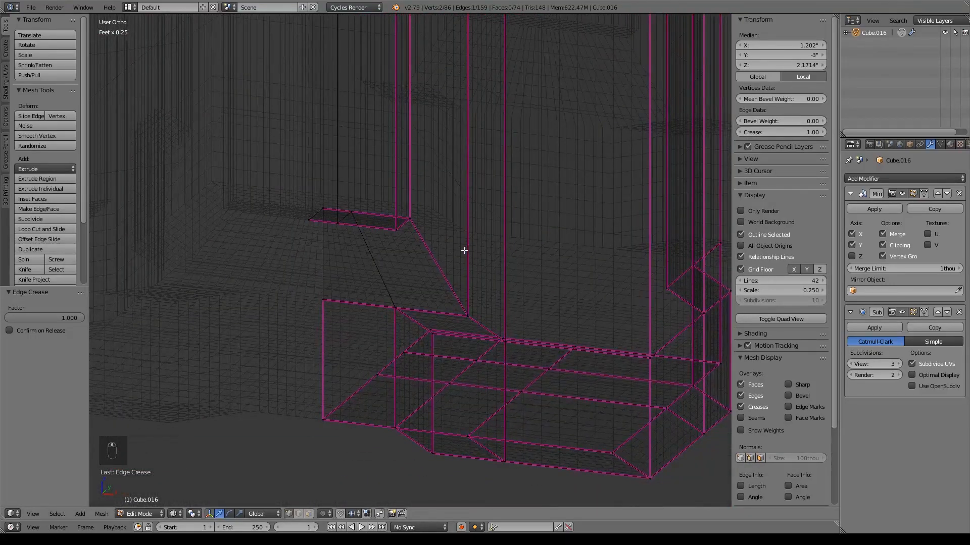
scroll(399, 212, "down", 3)
key("z")
scroll(455, 147, "up", 6)
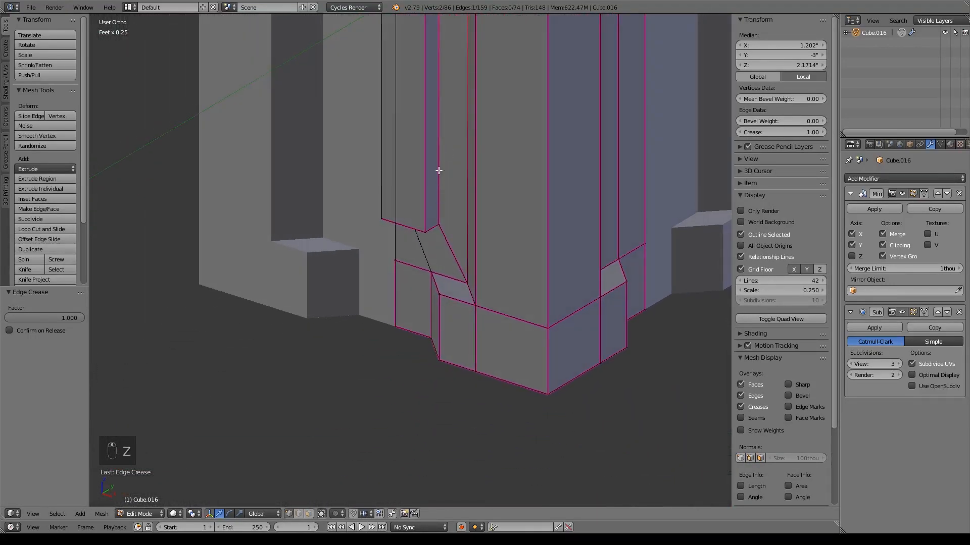
middle_click_drag(369, 177, 409, 273)
middle_click_drag(411, 316, 435, 230, "shift")
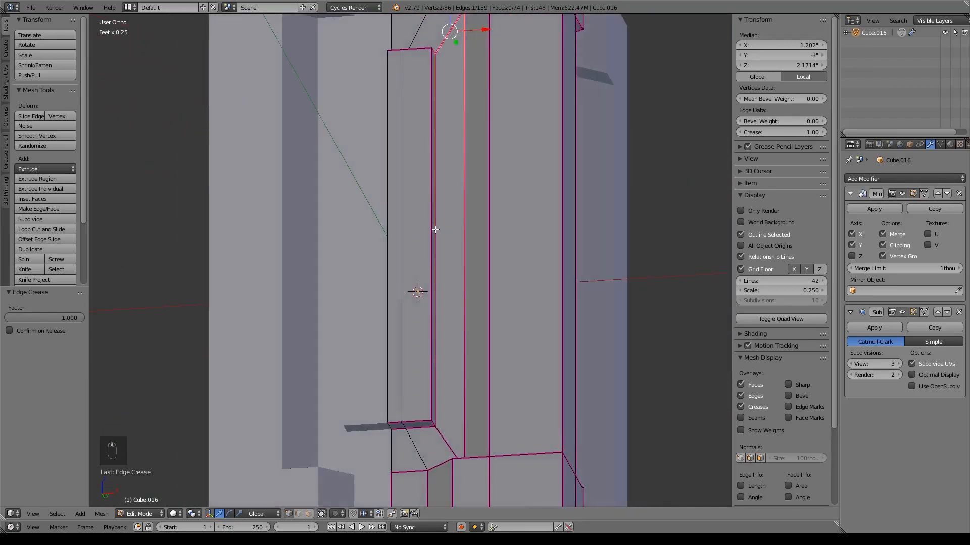
Lower the raised panel's upper mirror-centre edge along Z to about 1.70 inches and crease it to 1.
key("KP_1")
middle_click_drag(437, 171, 419, 108)
left_click(435, 105)
left_click(434, 106, "shift")
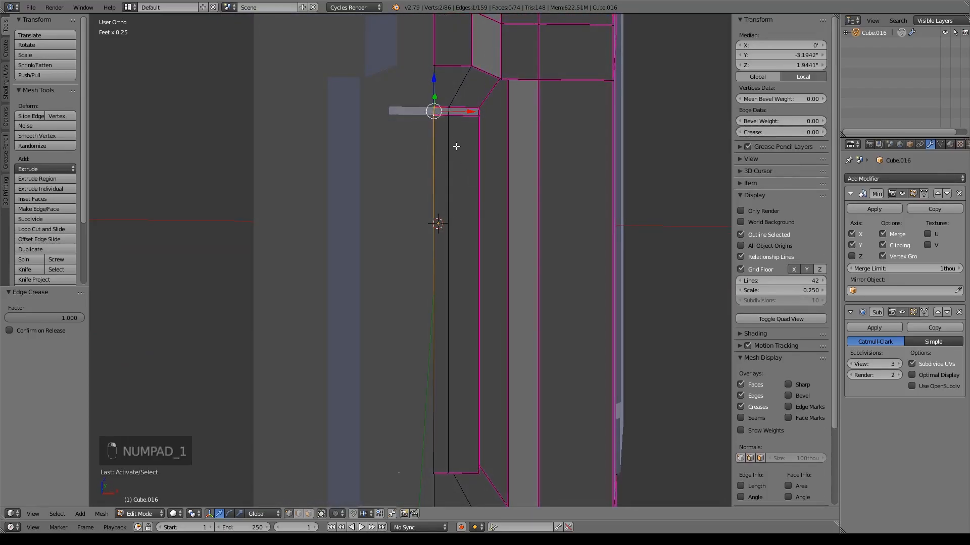
key("KP_1")
left_click_drag(434, 70, 436, 92)
key("shift+e")
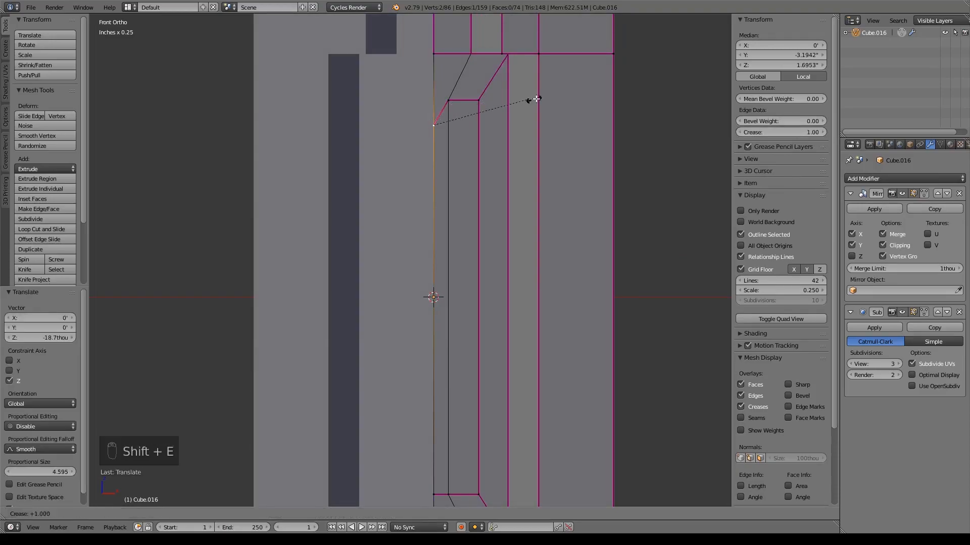
Raise the panel's lower mirror-centre edge along Z to about -1.40 inches and crease it to 1.
middle_click_drag(489, 409, 503, 186, "shift")
middle_click_drag(479, 297, 482, 251)
right_click(448, 275)
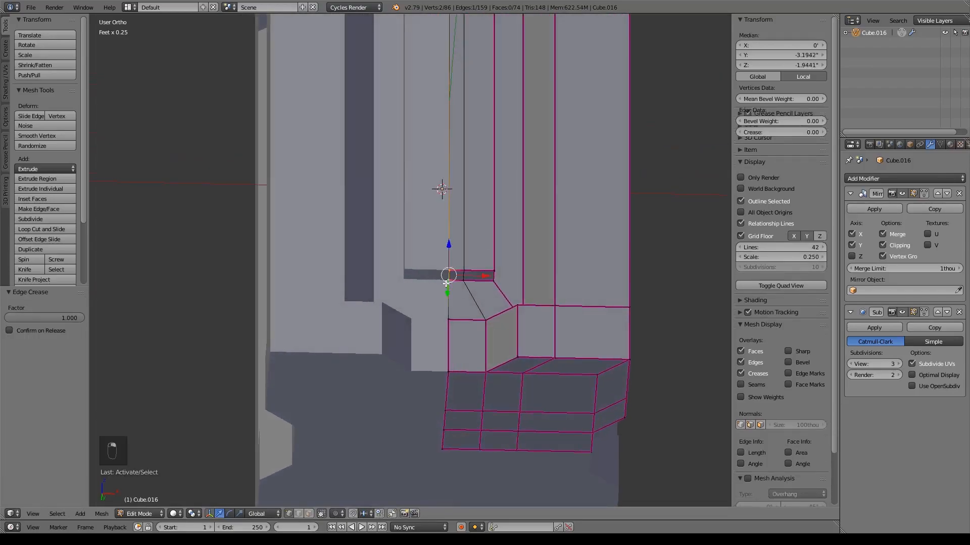
key("KP_1")
left_click_drag(450, 231, 450, 176)
key("shift+e")
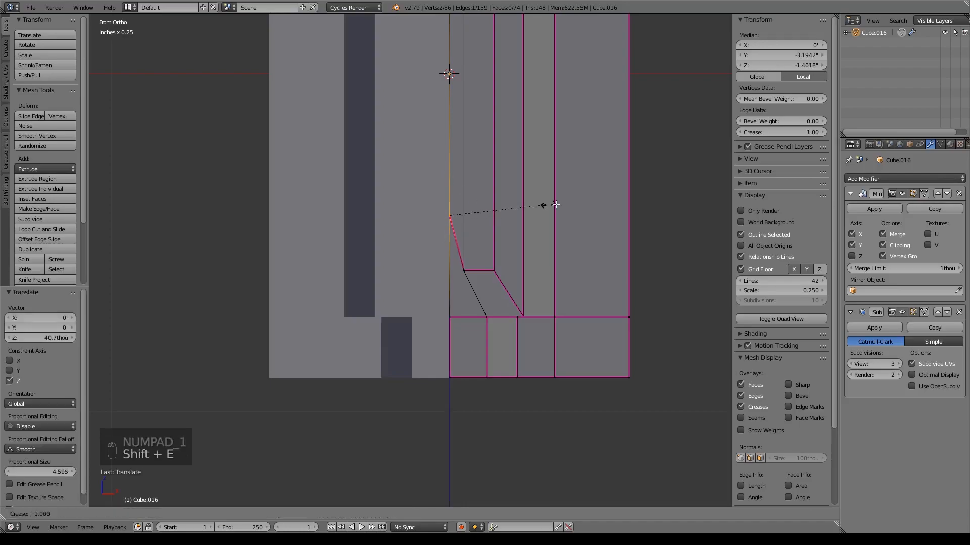
left_click(335, 190)
Crease the short depth edge at the foot of the panel's lower notch to 1.
middle_click_drag(529, 212, 506, 277)
scroll(511, 313, "up", 4)
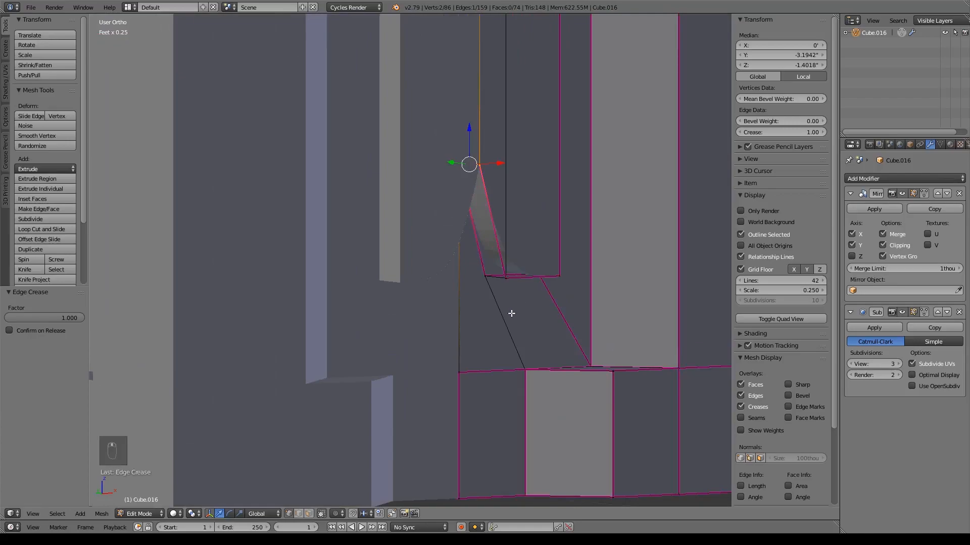
scroll(511, 313, "up", 3)
middle_click_drag(618, 309, 506, 333, "shift")
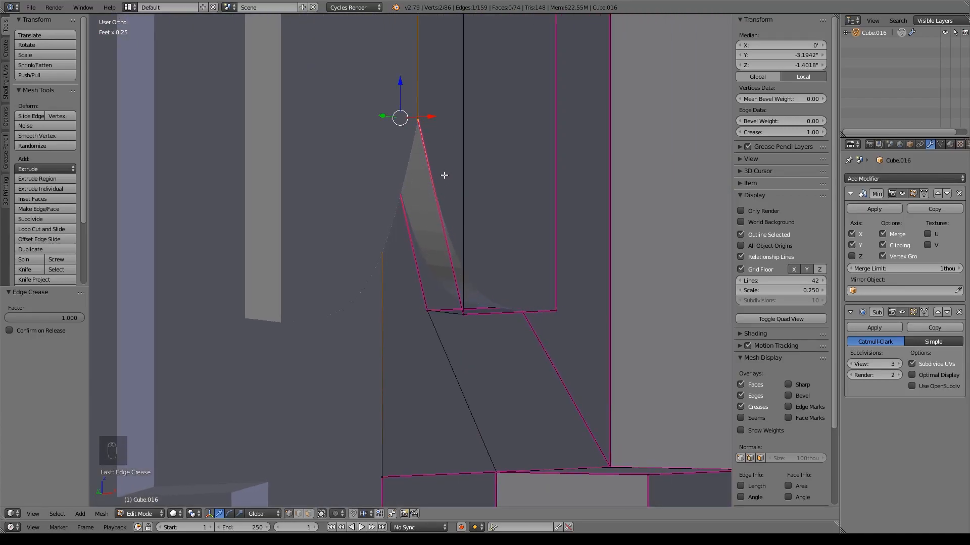
right_click(456, 319)
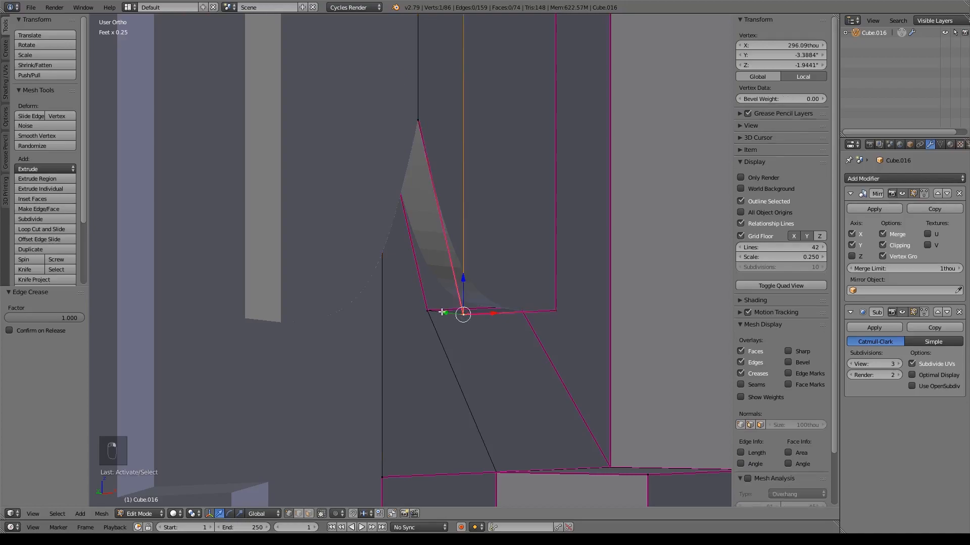
key("shift+e")
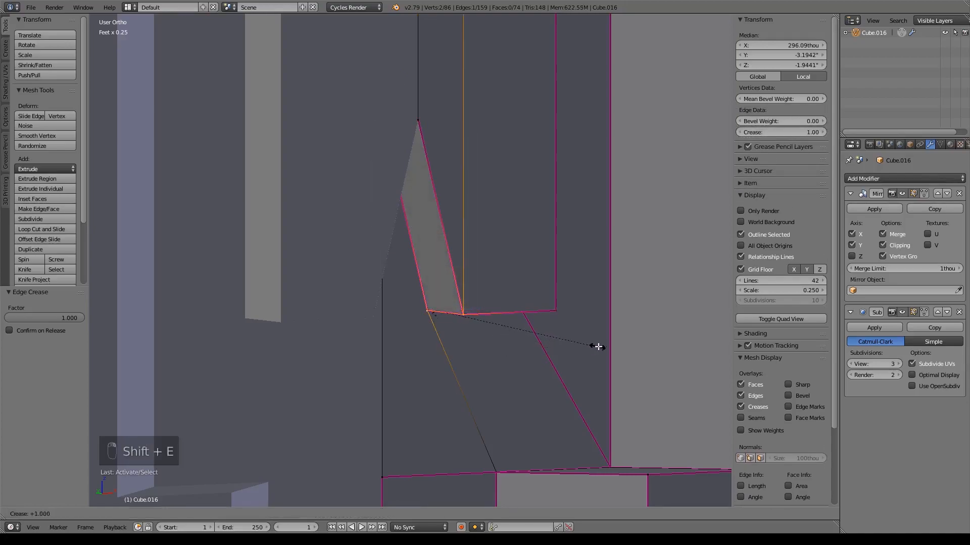
left_click(441, 314)
Add a single horizontal loop cut around the block's tall faces and slide it by a factor of about 0.249.
middle_click_drag(496, 337, 534, 317)
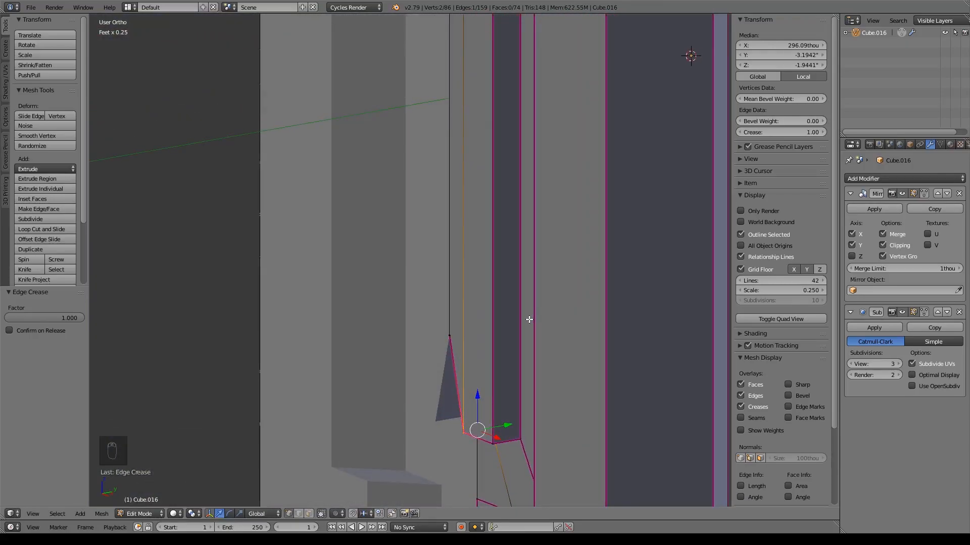
key("ctrl+r")
left_click(492, 243)
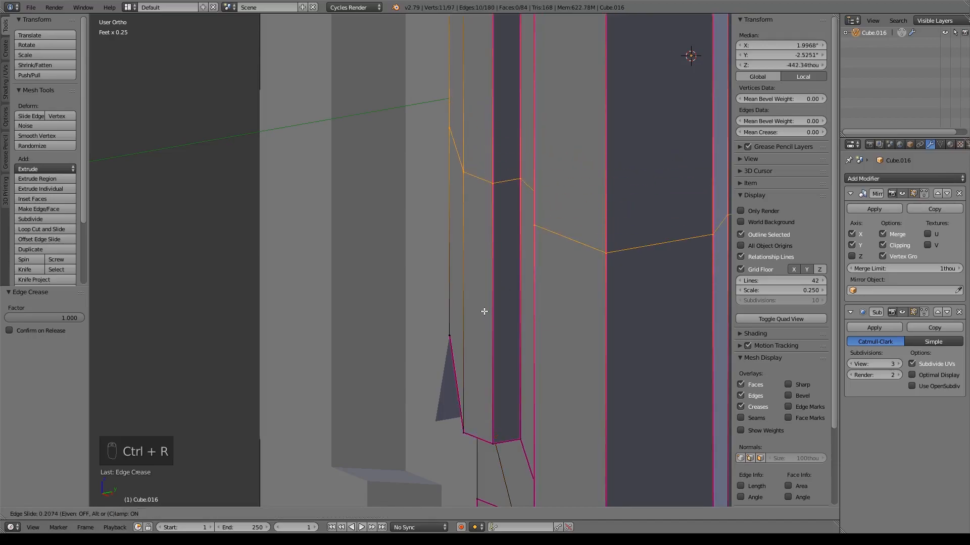
left_click(483, 324)
middle_click_drag(483, 325, 544, 300)
scroll(540, 389, "down", 2)
scroll(544, 314, "up", 1)
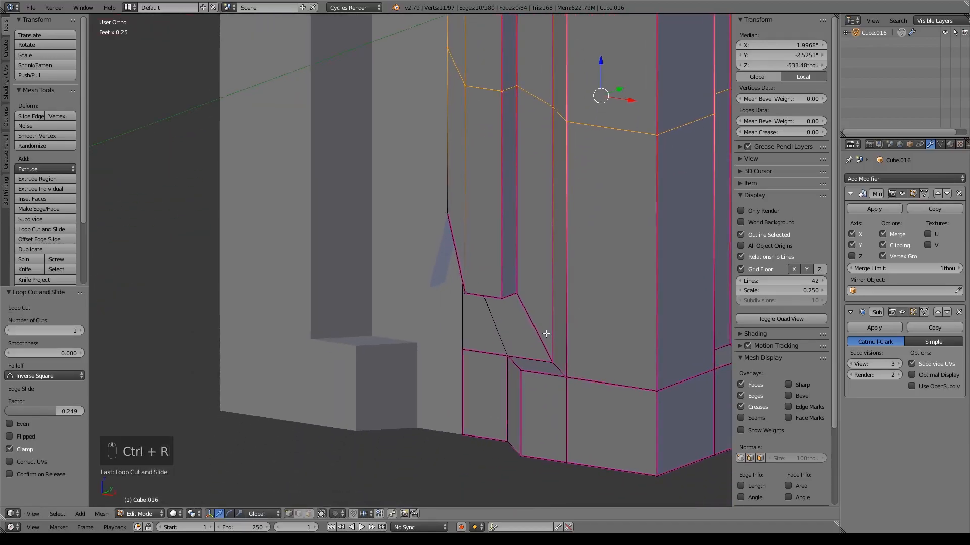
Pull the three front vertices of the panel's lower notched end outward along Y by about 5.92 thou, and nudge the mirror-centre vertex back along Y.
right_click(503, 300)
right_click(466, 292, "shift")
right_click(452, 221, "shift")
middle_click_drag(454, 224, 491, 297)
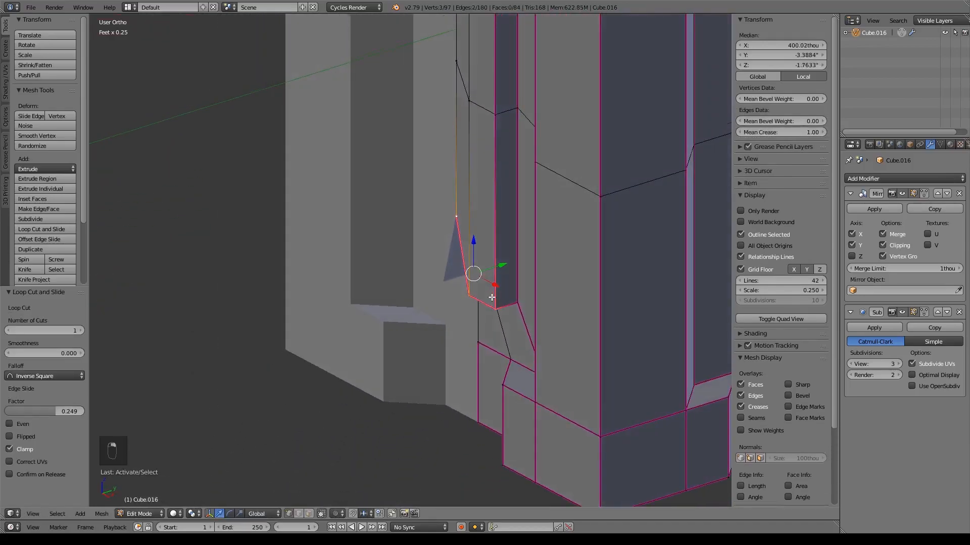
left_click_drag(502, 265, 494, 268)
right_click(449, 218)
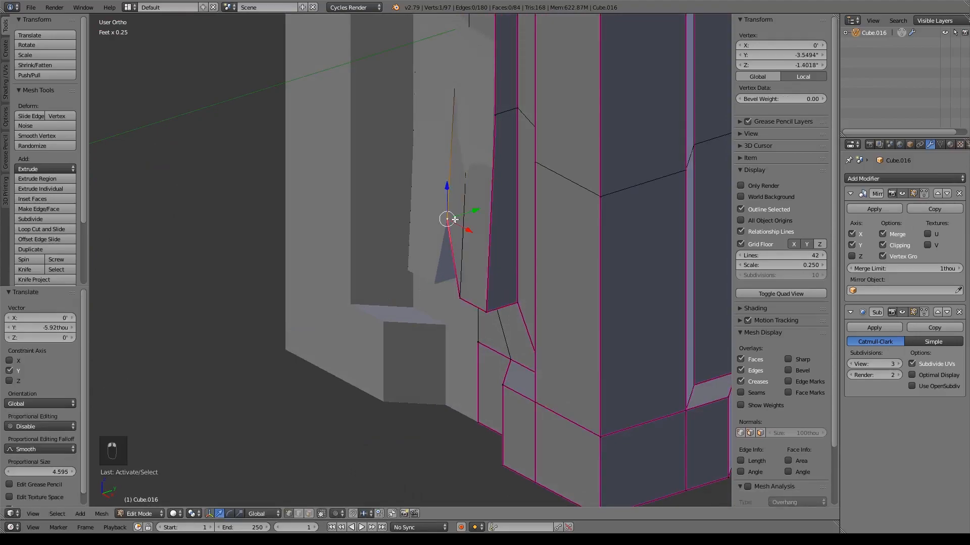
left_click_drag(475, 211, 481, 214)
Move the new loop's vertex on the panel's outer vertical edge about -2.03 thou along Y.
middle_click_drag(480, 214, 439, 318)
right_click(462, 310)
left_click_drag(494, 307, 502, 342)
middle_click_drag(502, 342, 525, 369)
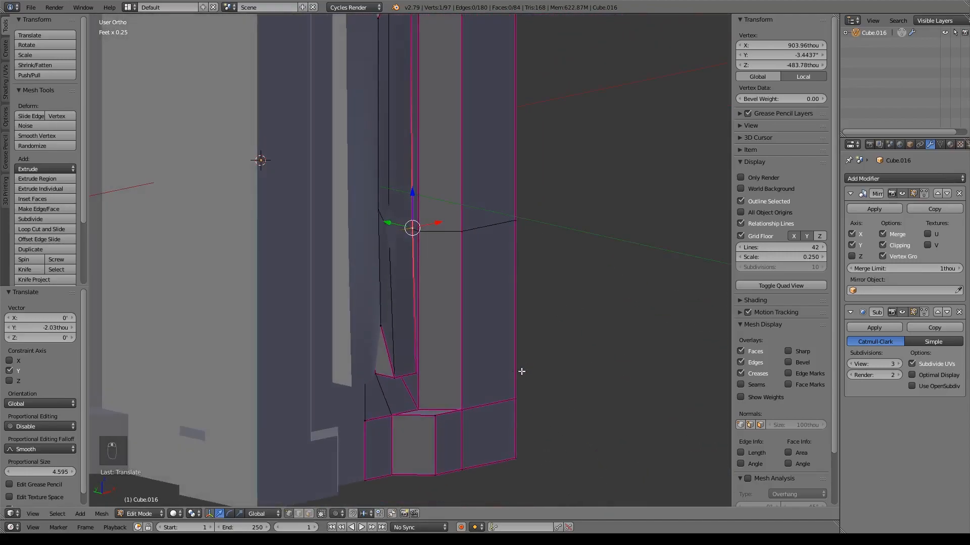
Move the panel's lower outer corner vertex about -5.17 thou along Y and view the result in object mode.
right_click(417, 371)
key("g")
key("y")
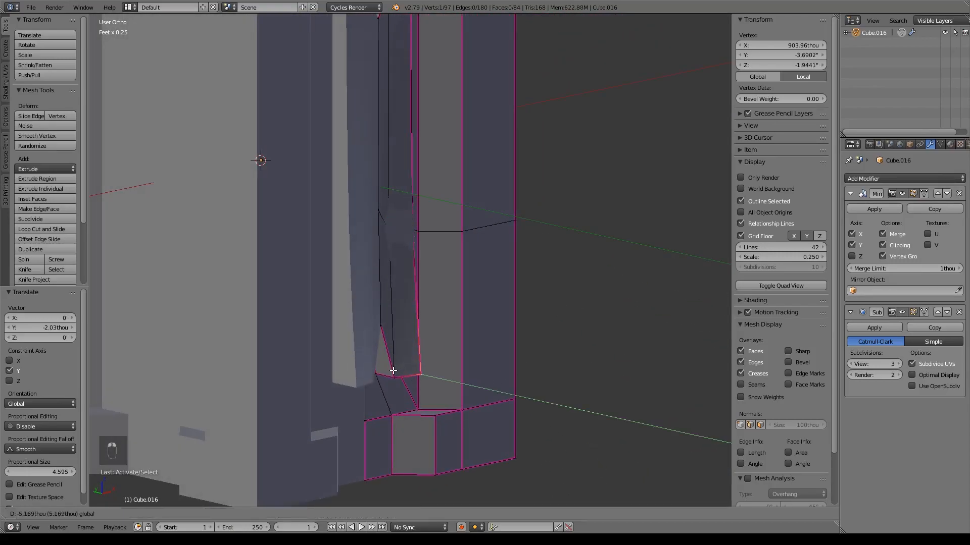
left_click(393, 370)
middle_click_drag(393, 371, 364, 300)
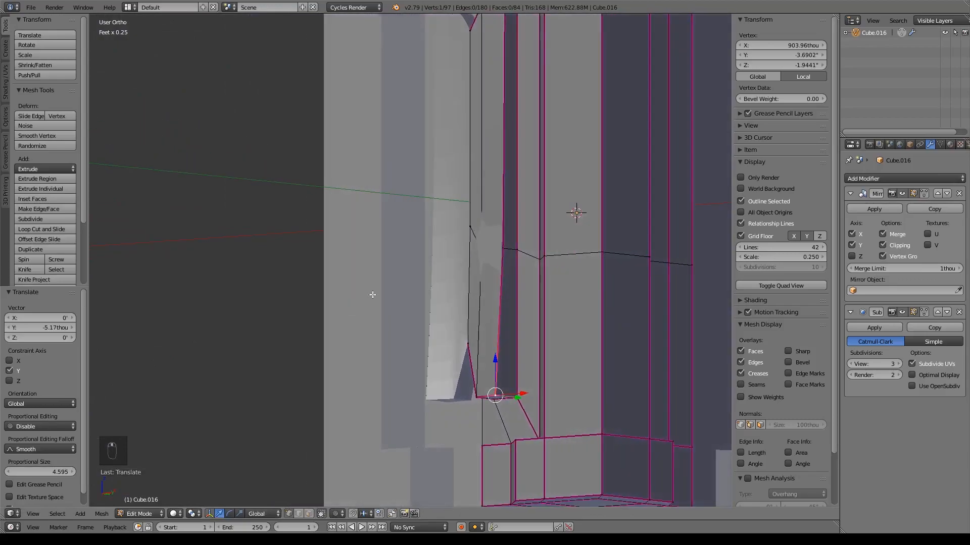
scroll(364, 300, "down", 2)
key("Tab")
middle_click_drag(447, 286, 521, 296)
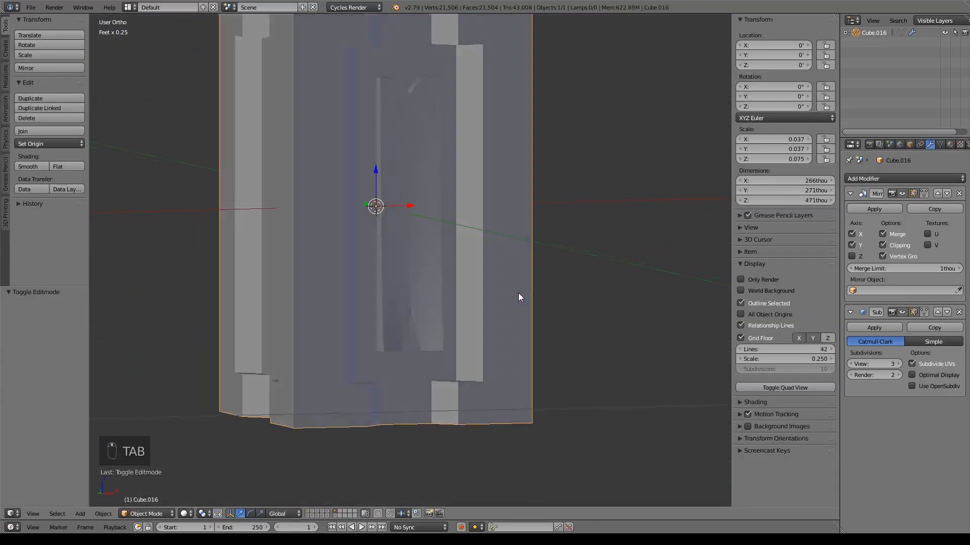
Crease the short depth edge at the peak of the panel's upper notch to 1.
key("Tab")
middle_click_drag(461, 91, 483, 301, "shift")
scroll(483, 302, "up", 8)
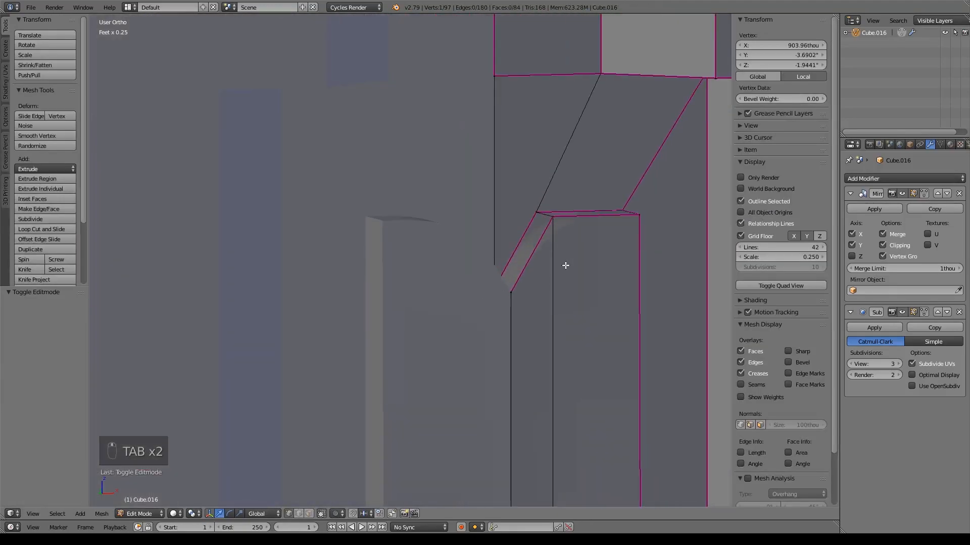
middle_click_drag(567, 266, 527, 263, "shift")
right_click(513, 212, "shift")
key("shift+e")
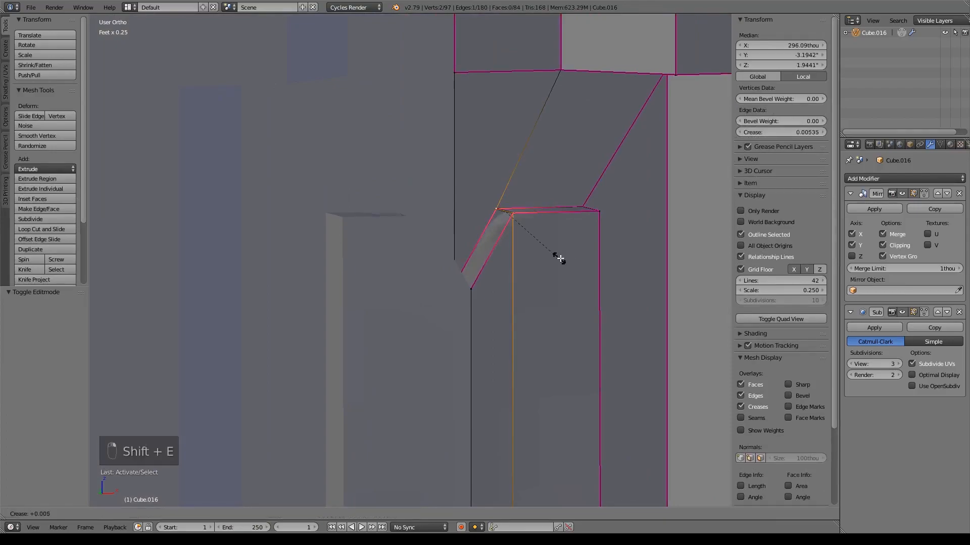
left_click(430, 273)
Examine the panel's lower end and upper notch from several angles, finishing in object mode.
middle_click_drag(477, 335, 451, 270, "shift")
scroll(505, 300, "down", 4)
middle_click_drag(559, 328, 553, 189)
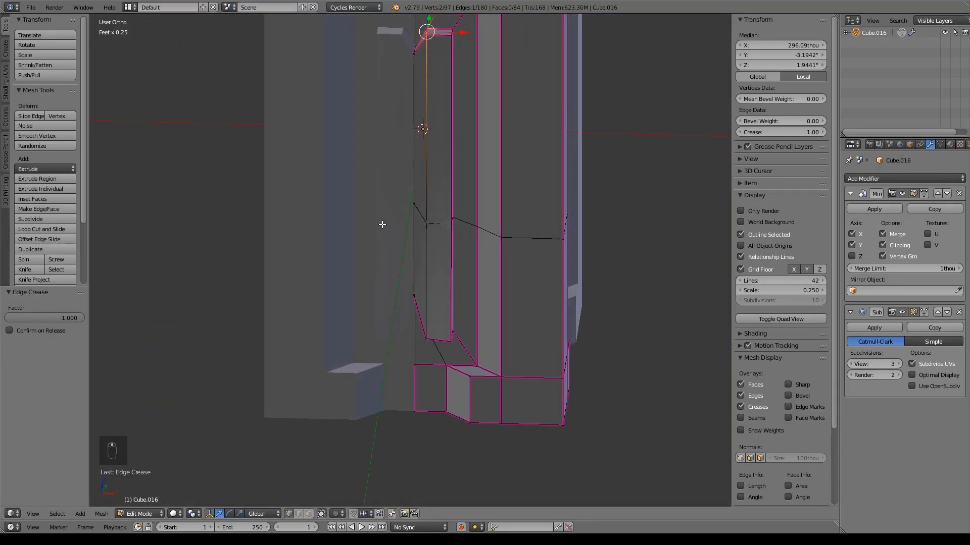
middle_click_drag(463, 154, 491, 277, "shift")
scroll(498, 289, "up", 3)
middle_click_drag(520, 230, 506, 293, "shift")
scroll(483, 315, "up", 2)
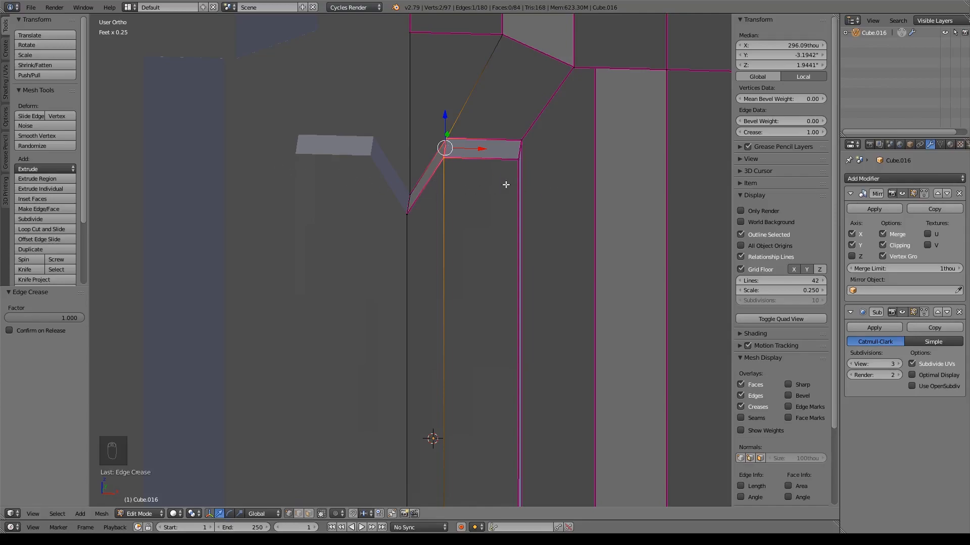
key("Tab")
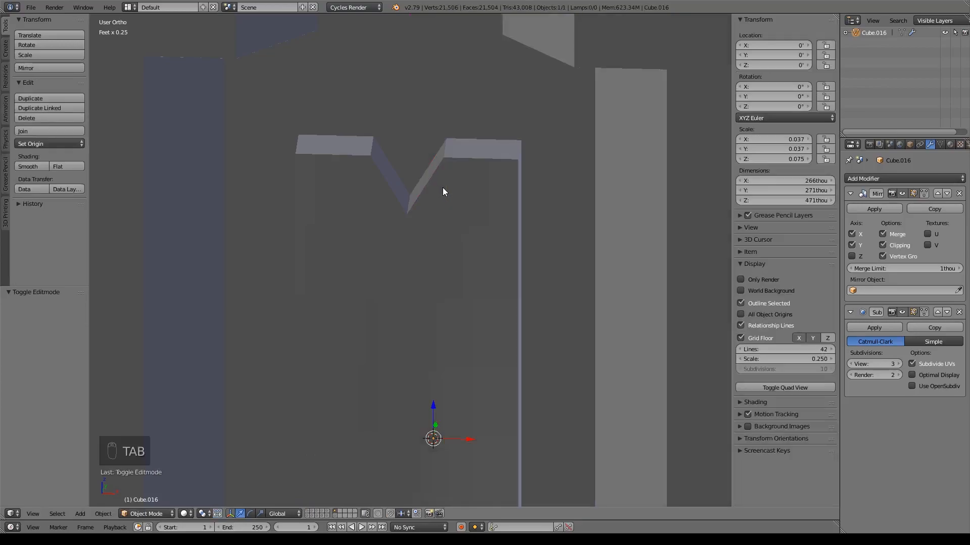
Add a UV sphere with 32 segments and 16 rings, aligned to the right orthographic view.
key("shift+a")
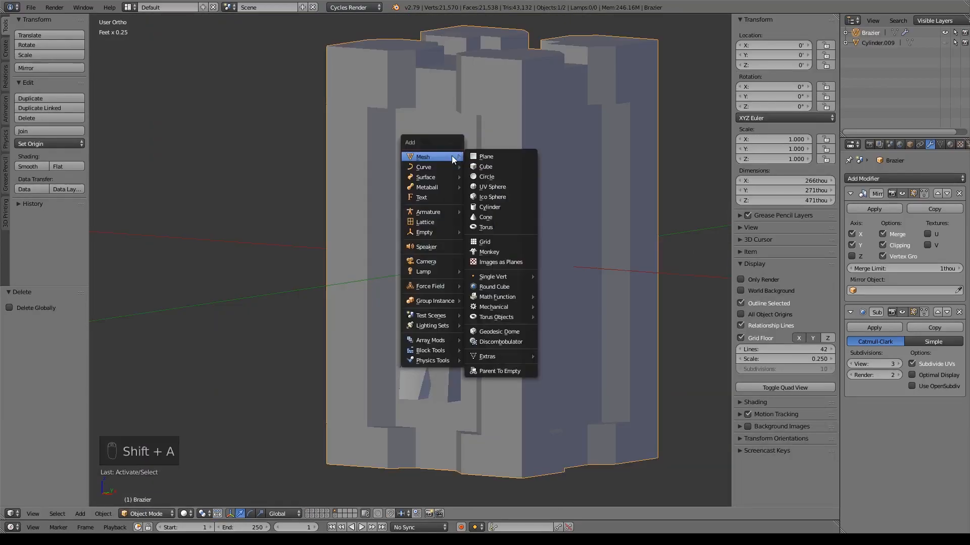
left_click(503, 186)
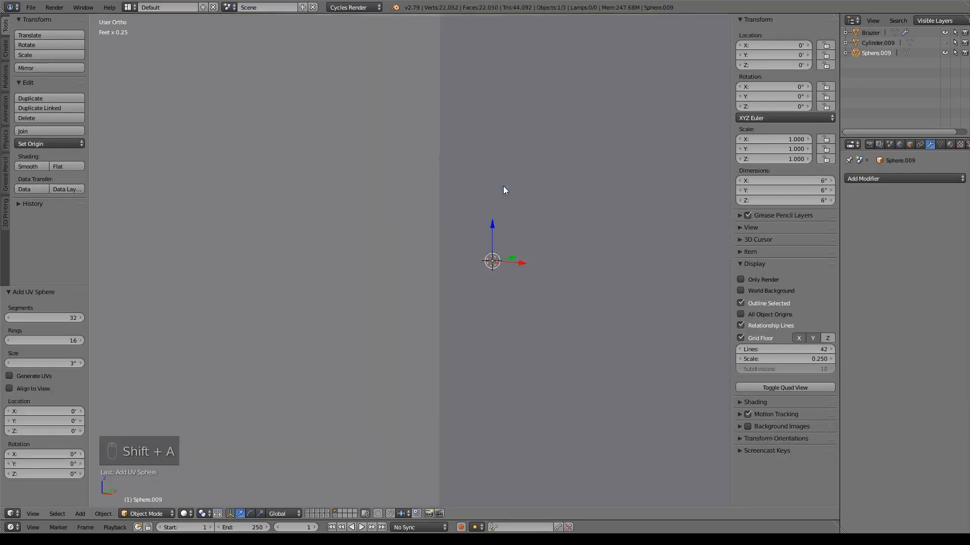
scroll(517, 153, "down", 6)
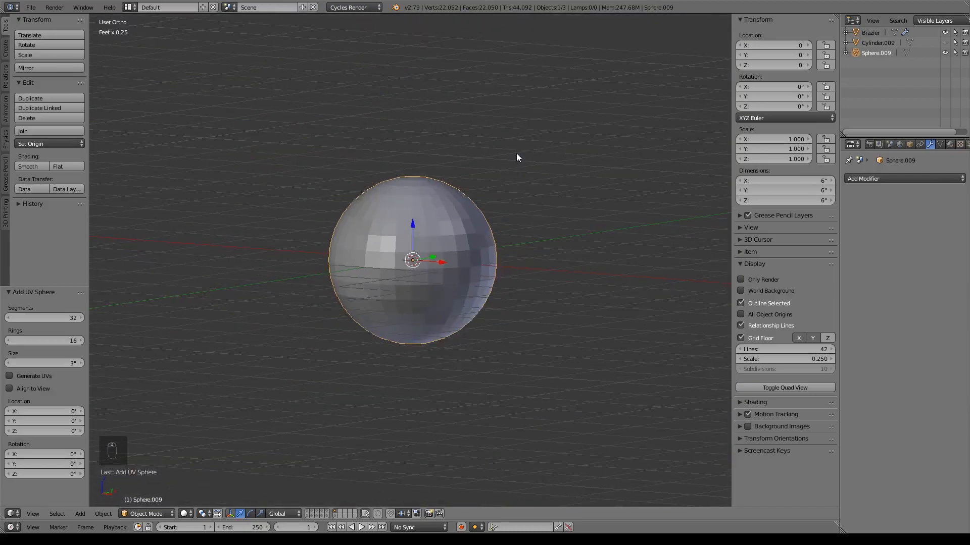
key("KP_3")
scroll(524, 158, "up", 2)
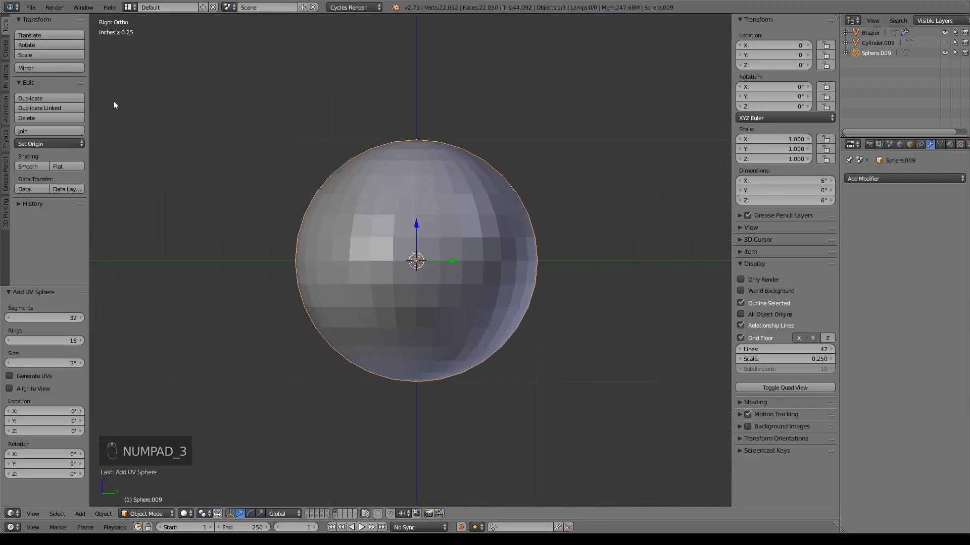
left_click(9, 389)
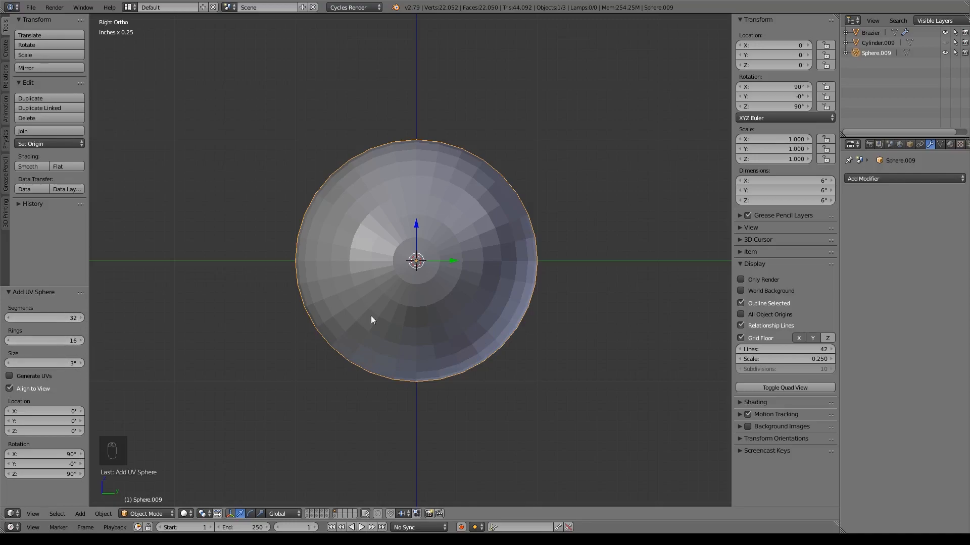
Move the sphere in front of the block to about -514 thou on Y and scale it down to about 0.022.
key("s")
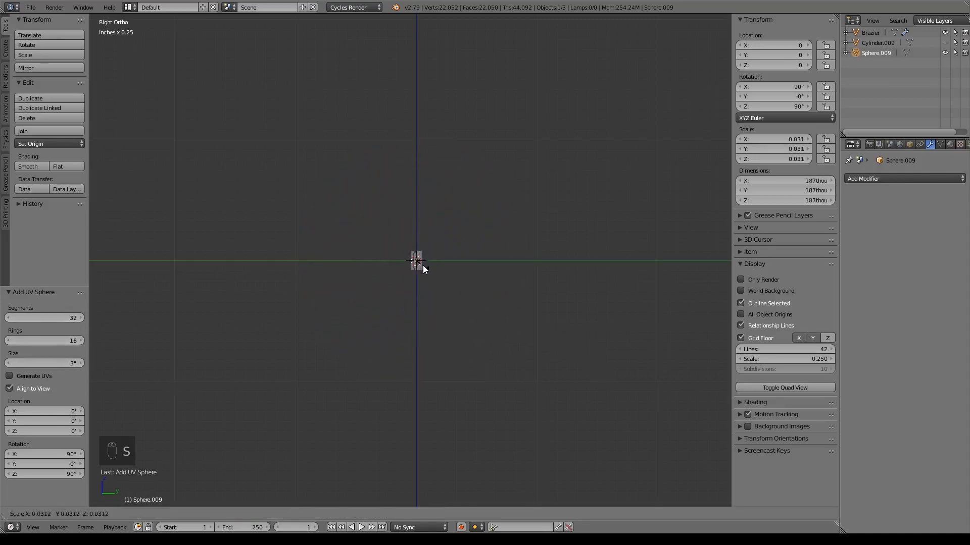
left_click(429, 268)
key("g")
key("y")
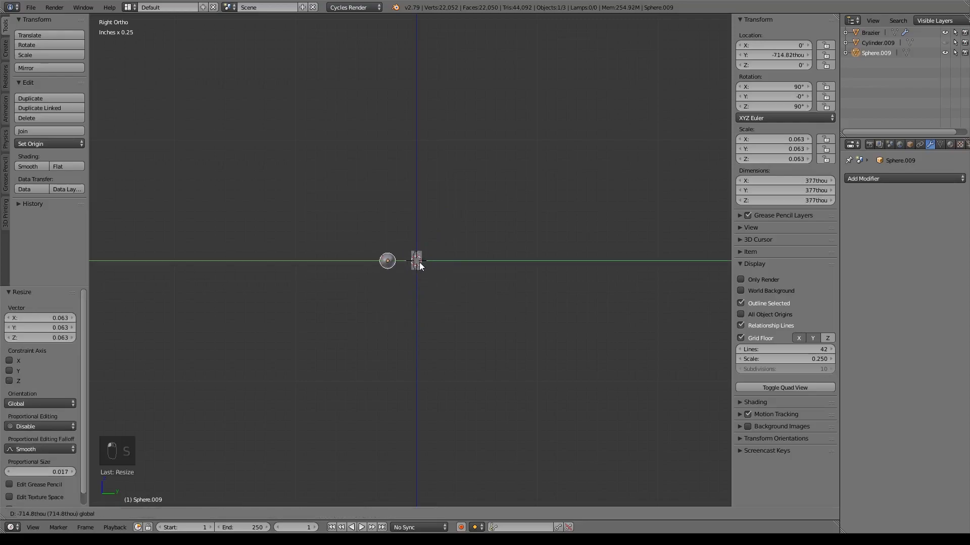
left_click(428, 265)
key("KP_Decimal")
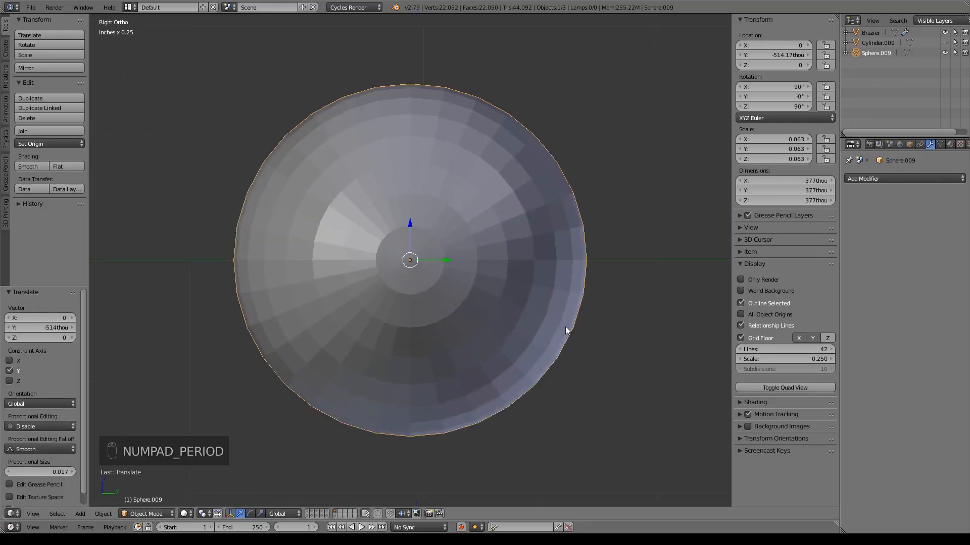
key("s")
left_click(482, 282)
scroll(489, 285, "down", 2)
middle_click_drag(489, 285, 558, 301)
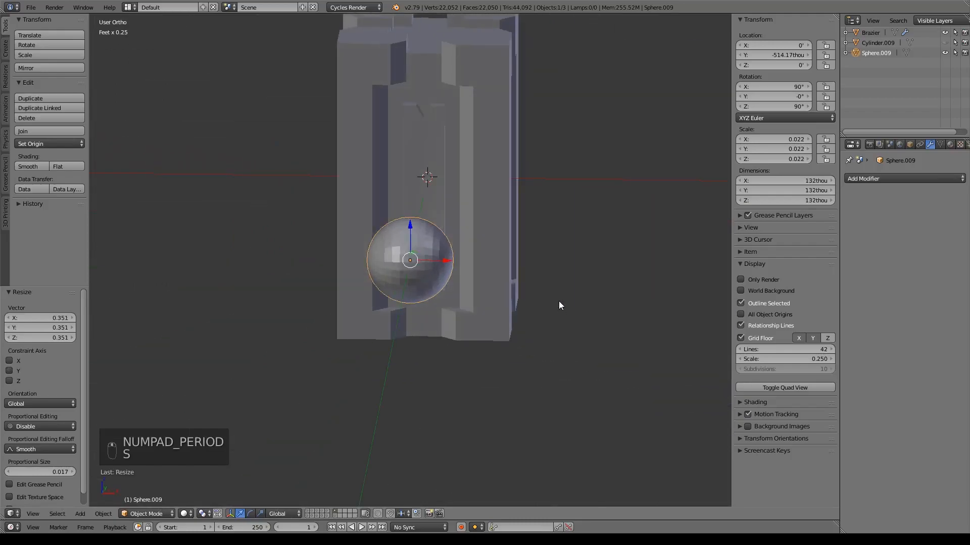
Place the sphere beside the block at about X 160 thou and Z 104 thou in front view, and scale it to about 0.010.
key("KP_1")
key("g")
left_click(659, 233)
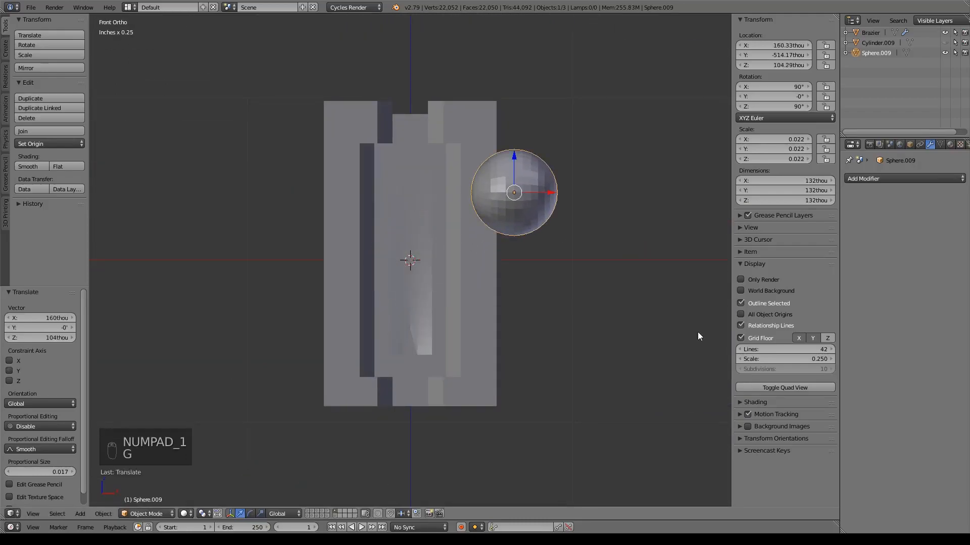
key("s")
left_click(589, 266)
middle_click_drag(584, 193, 574, 275, "shift")
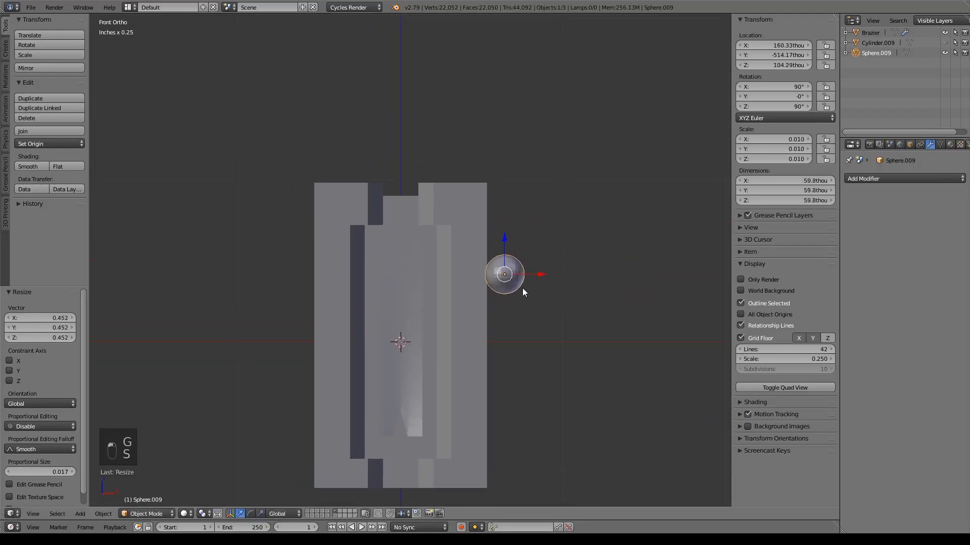
Delete the vertices of the sphere's cap that faces the block, using wireframe display in front view.
key("Tab")
scroll(522, 288, "up", 6)
middle_click_drag(639, 320, 362, 265, "shift")
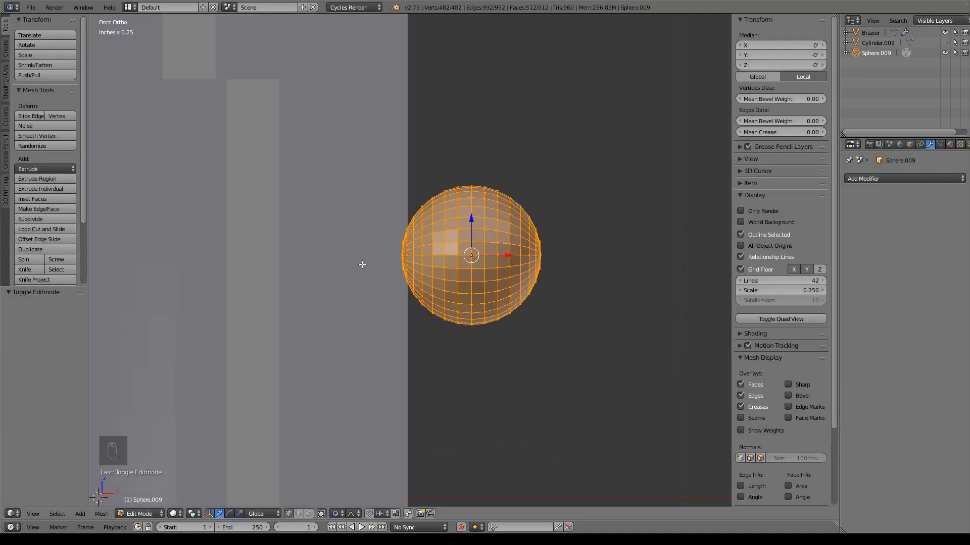
key("z")
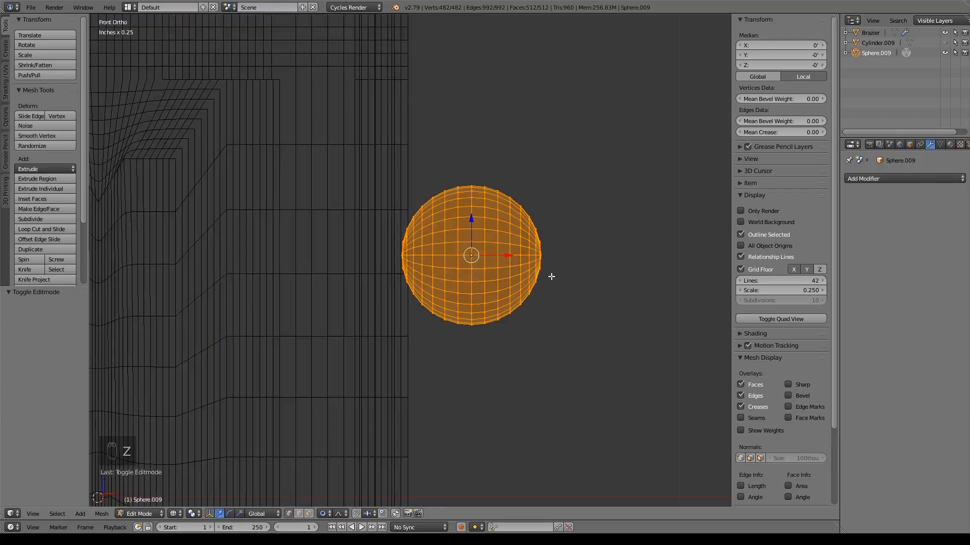
key("a")
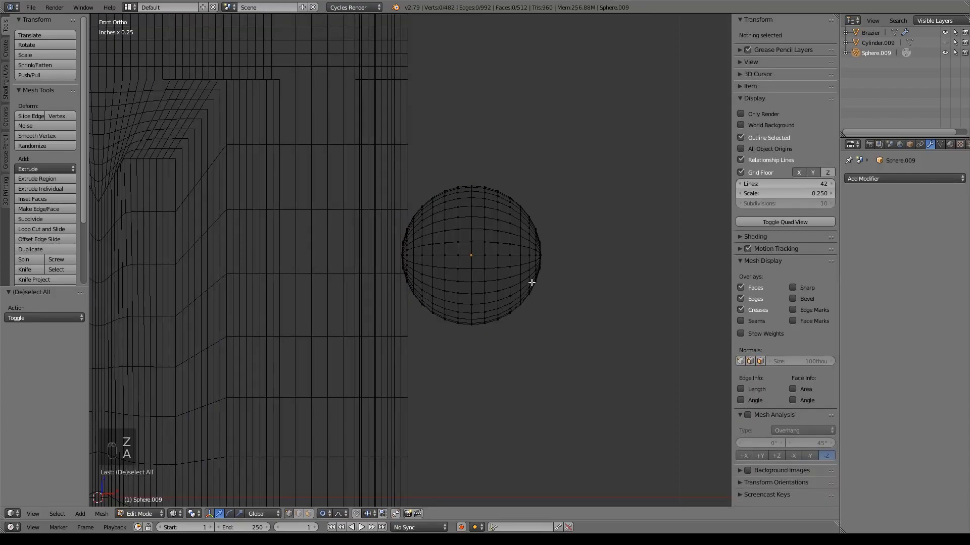
key("b")
left_click_drag(377, 171, 429, 327)
key("x")
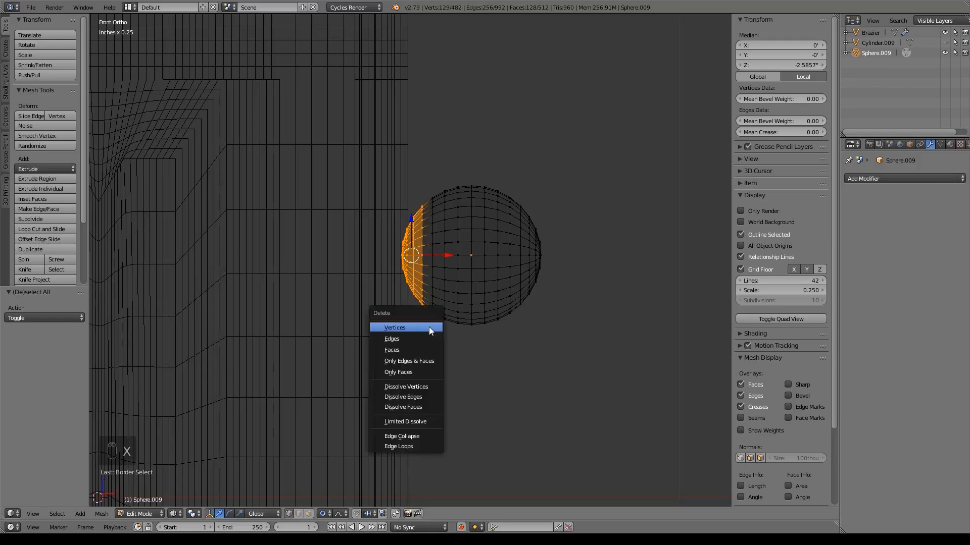
left_click(429, 326)
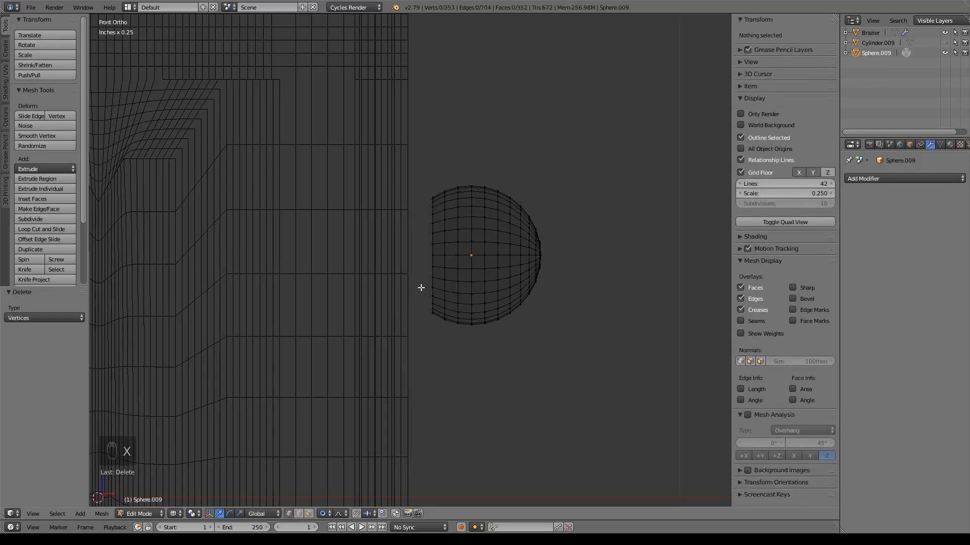
Extrude the sphere's open edge loop about -142 thou along X towards the block's centre, with proportional editing disabled.
right_click(433, 260, "alt")
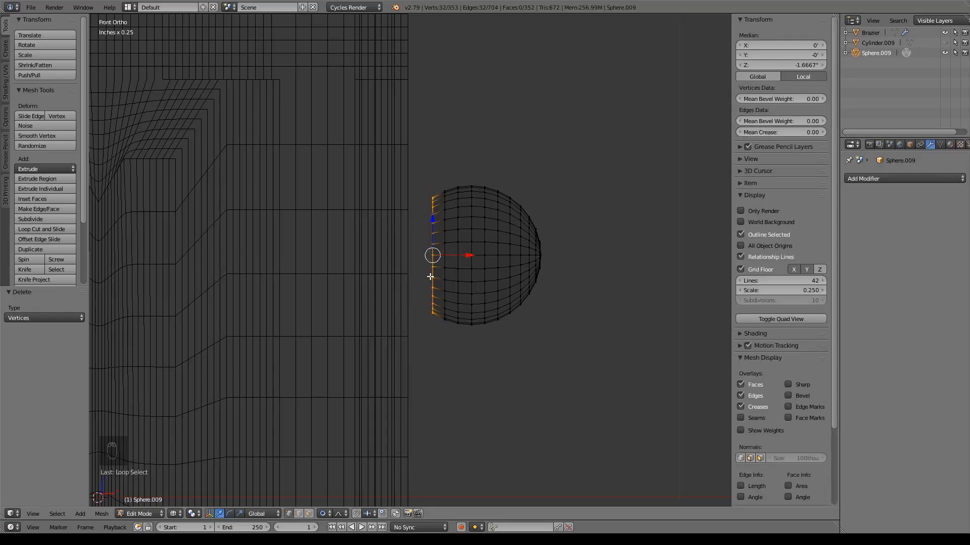
scroll(430, 277, "down", 3)
middle_click_drag(439, 287, 486, 284, "shift")
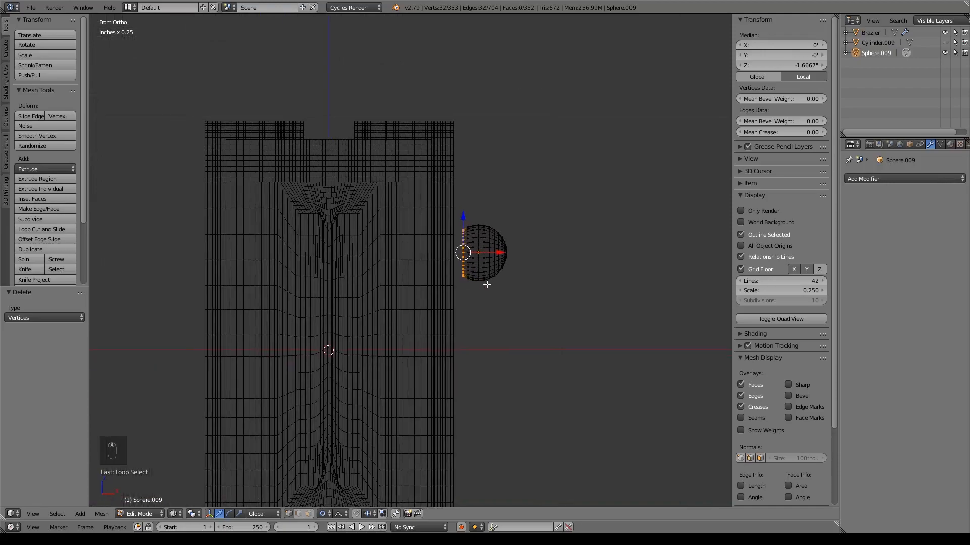
key("e")
left_click_drag(501, 253, 453, 254)
right_click(453, 253)
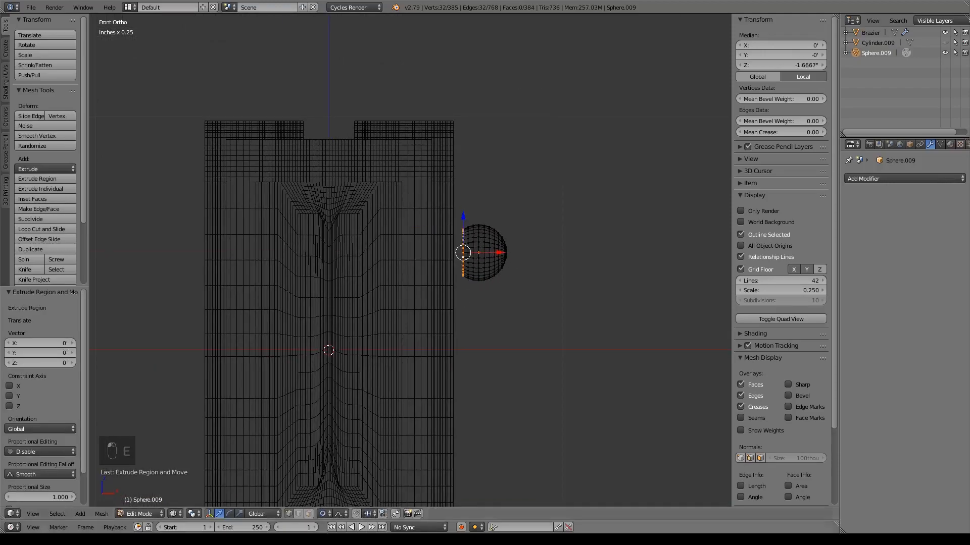
left_click(324, 514)
left_click(329, 503)
left_click_drag(501, 253, 367, 254)
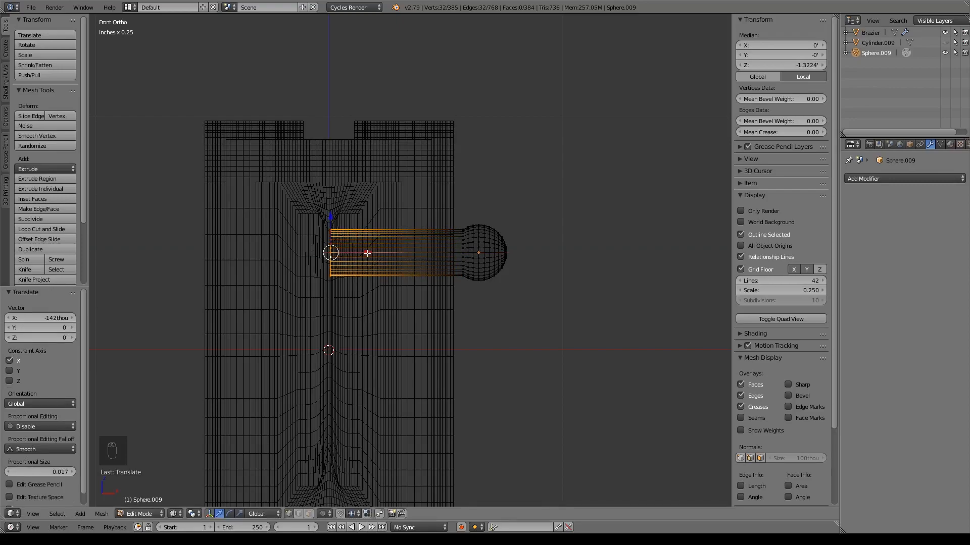
middle_click_drag(368, 349, 446, 314, "shift")
Set the round-headed pin's origin to the 3D cursor in object mode.
key("Tab")
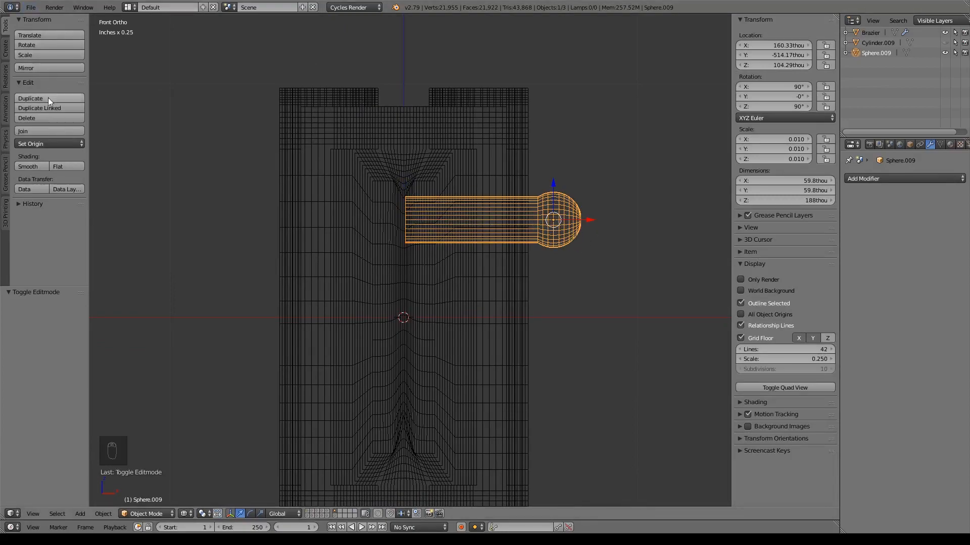
left_click(50, 144)
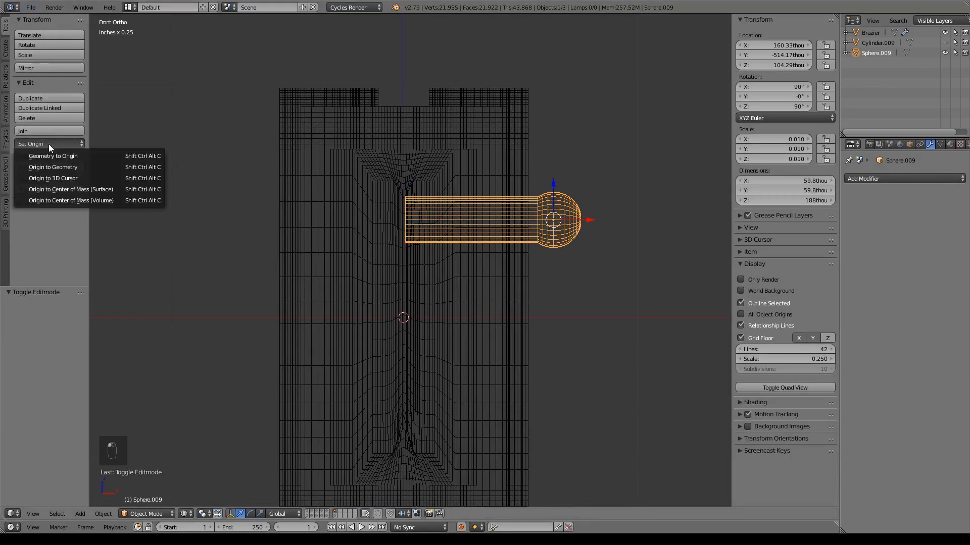
left_click(57, 178)
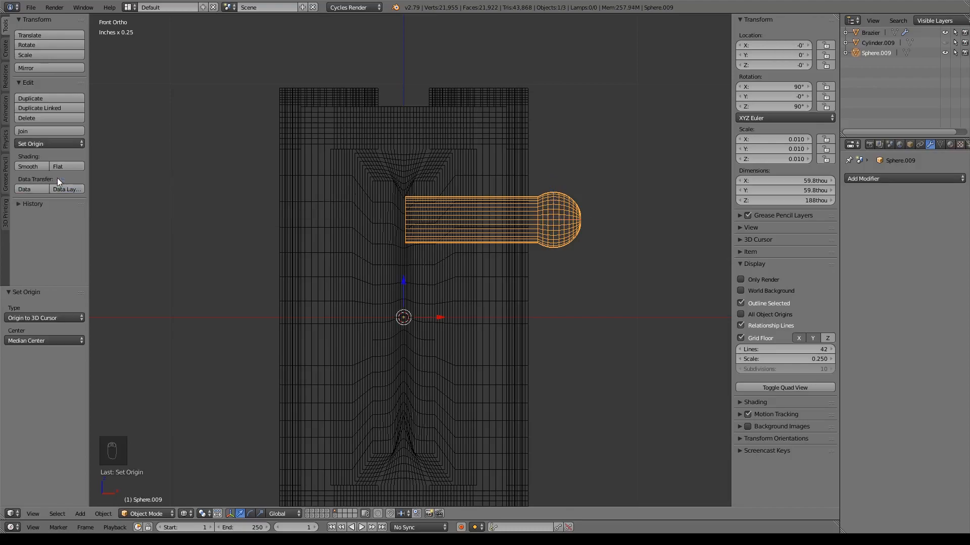
Add a Mirror modifier to the round-headed pin, mirroring across the Z axis only instead of X.
left_click(922, 180)
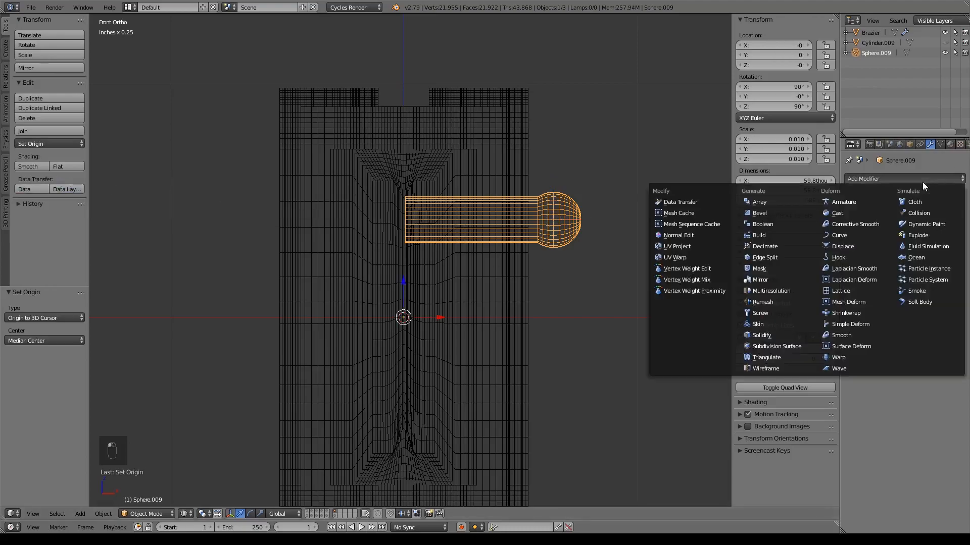
left_click(757, 281)
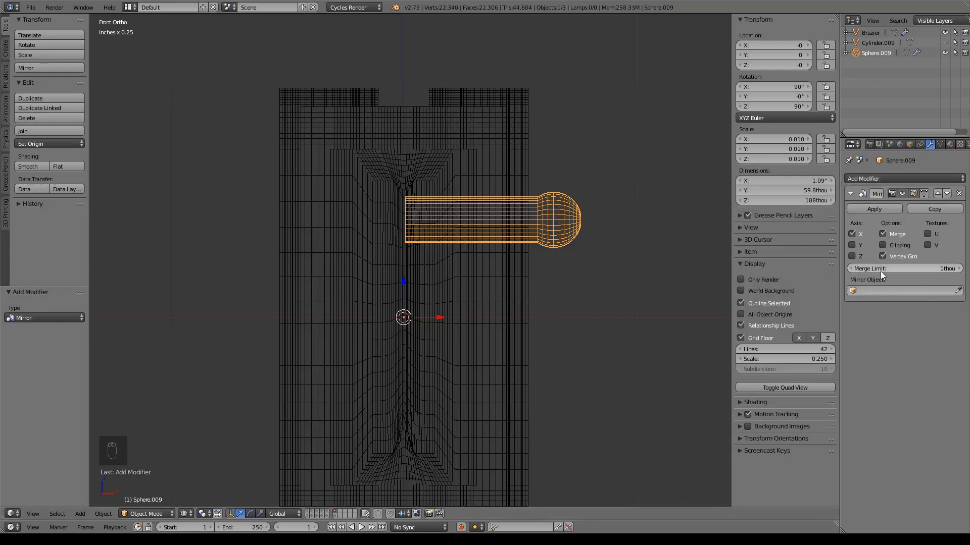
left_click(852, 256)
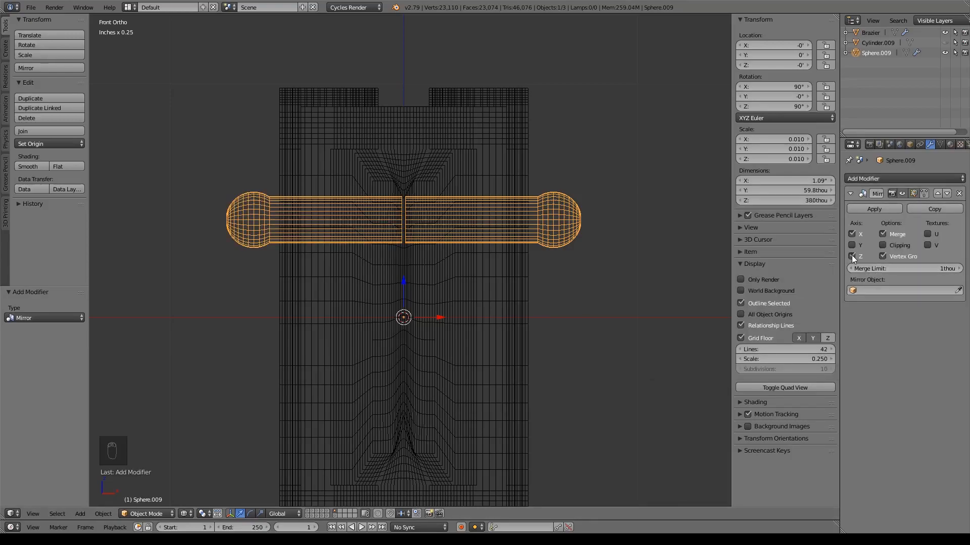
left_click(851, 233)
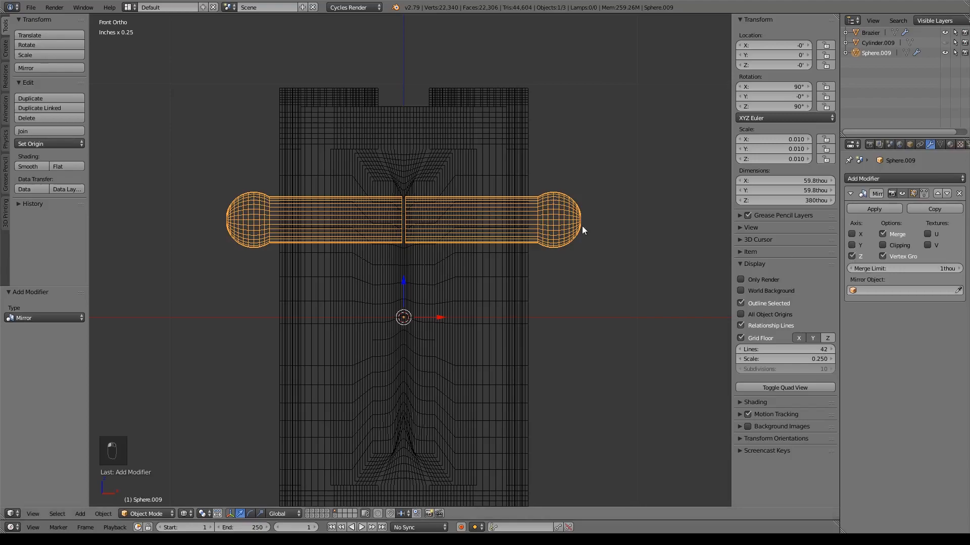
Enable clipping on the mirror and move the pin's open end loop along X to the centre so both halves meet.
key("Tab")
scroll(561, 250, "up", 4)
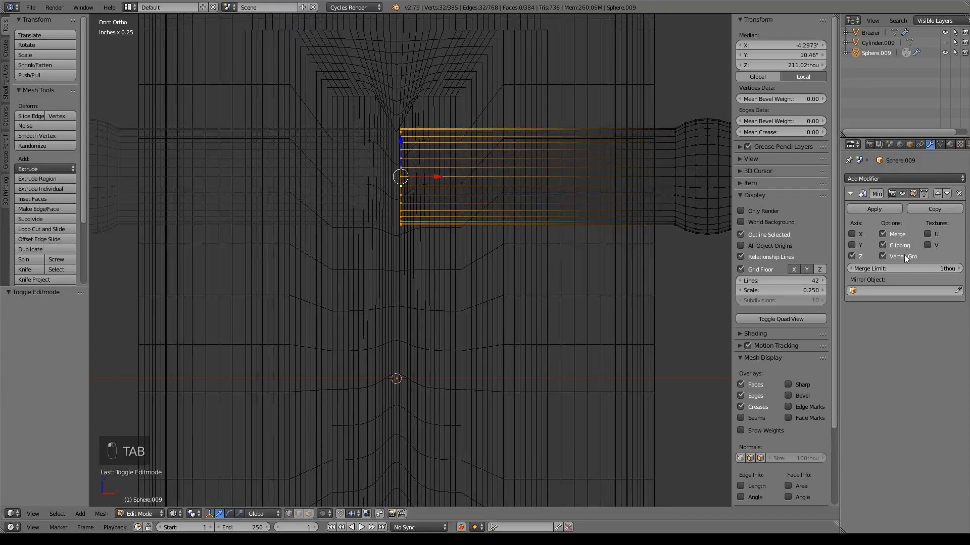
key("g")
key("x")
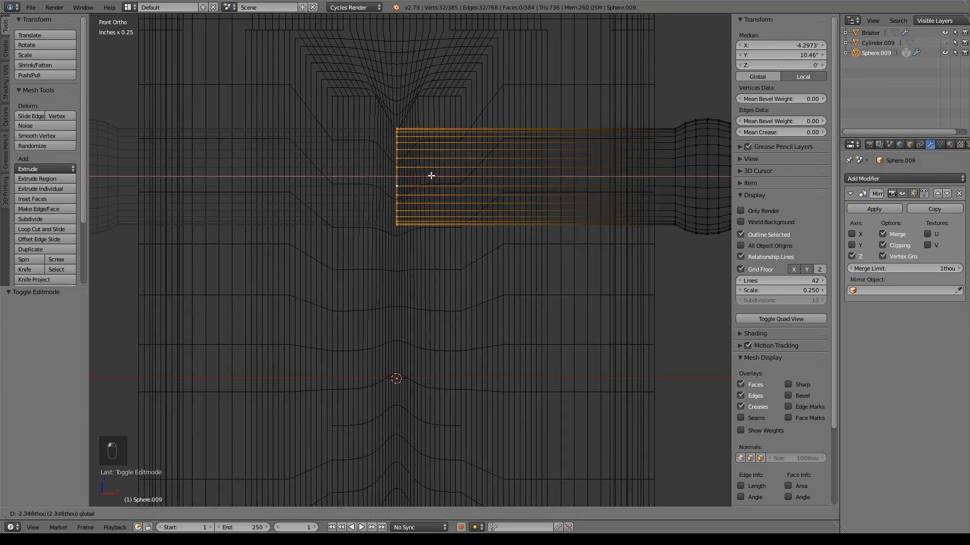
left_click(379, 184)
scroll(427, 223, "down", 2)
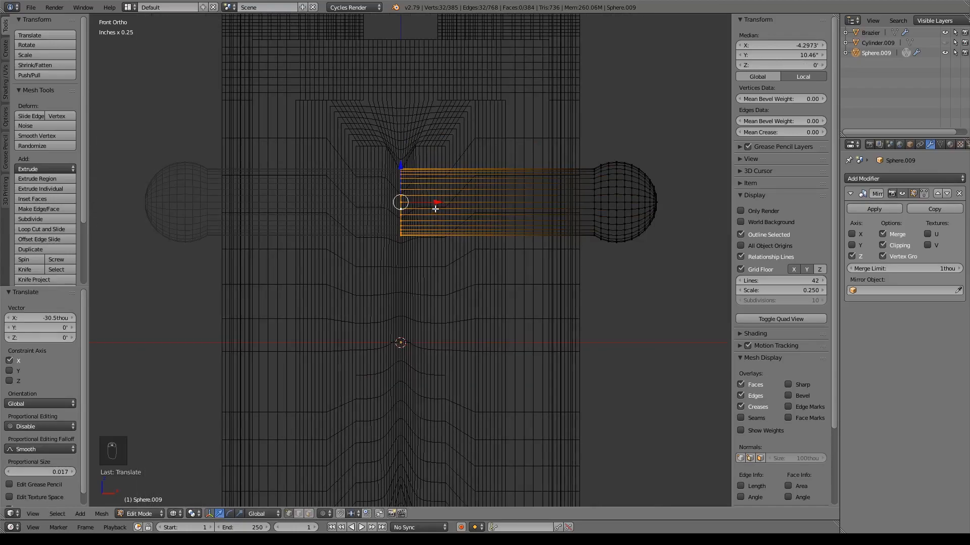
key("g")
key("x")
left_click(457, 210)
key("Tab")
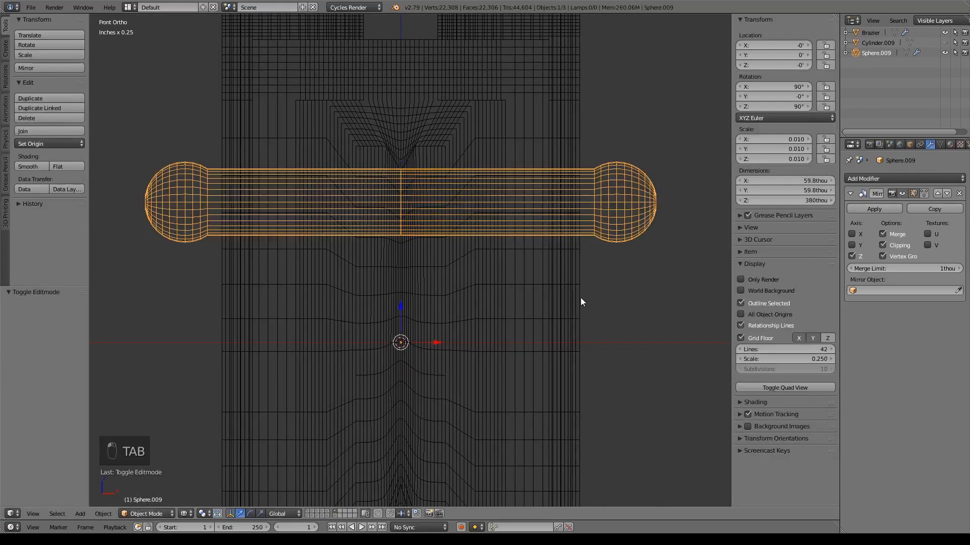
Return to solid shading and move the mirrored pin about 403 thou along Y towards the block.
key("z")
mouse_move(595, 273)
middle_mouse_down()
mouse_move(556, 242)
mouse_move(655, 231)
mouse_move(601, 220)
mouse_move(625, 237)
mouse_move(581, 258)
middle_mouse_up()
scroll(581, 242, "up", 3)
scroll(614, 243, "down", 4)
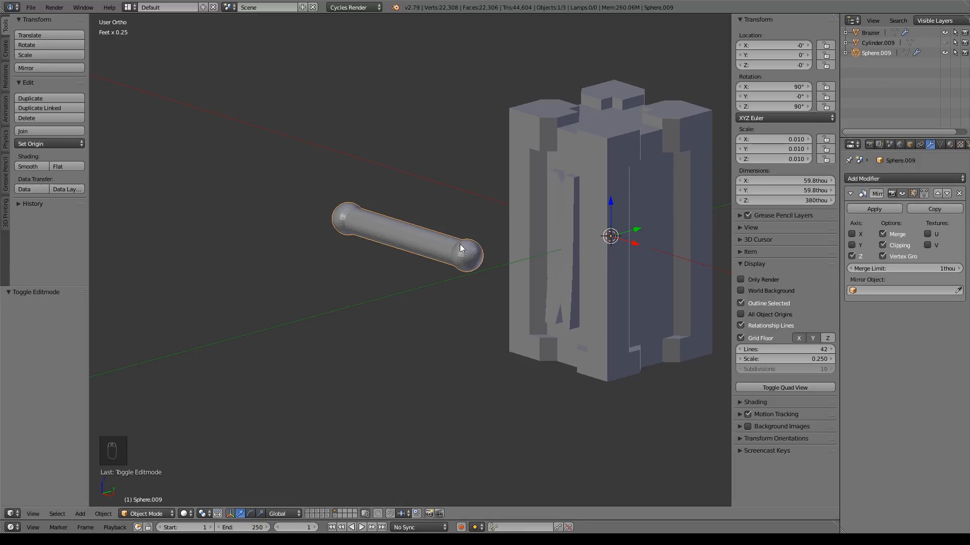
mouse_move(524, 247)
middle_mouse_down()
mouse_move(584, 237)
mouse_move(615, 259)
mouse_move(537, 236)
middle_mouse_up()
key("g")
key("y")
left_click(220, 236)
Scale the pin down uniformly by about 0.454, to a scale of about 0.005.
middle_click_drag(219, 236, 423, 258)
scroll(451, 254, "up", 2)
scroll(451, 250, "up", 5)
key("s")
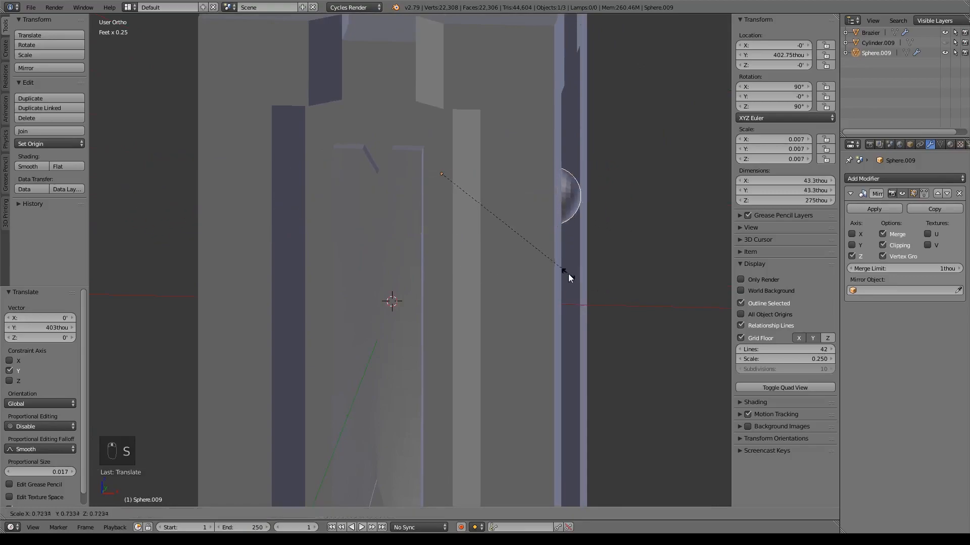
left_click(514, 247)
middle_click_drag(514, 247, 403, 246)
scroll(499, 243, "down", 3)
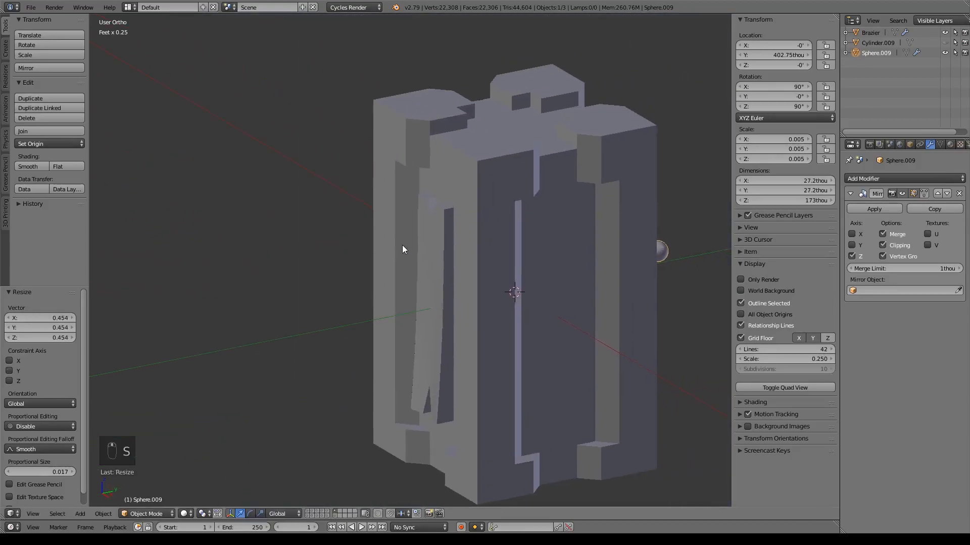
Reposition the pin in right view at the top of the front panel, at about Y 115 thou and Z 87 thou.
key("KP_3")
key("g")
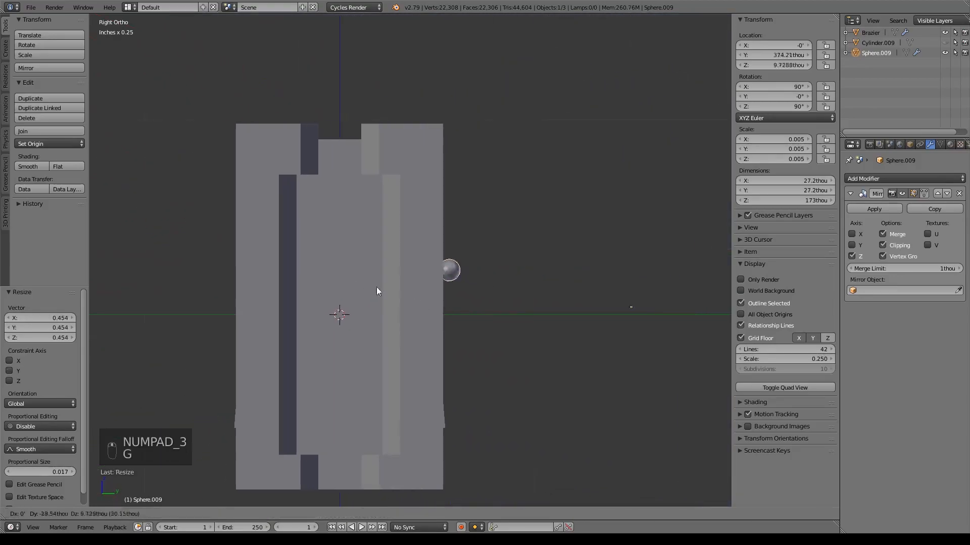
left_click(236, 244)
key("z")
middle_click_drag(334, 250, 491, 232, "shift")
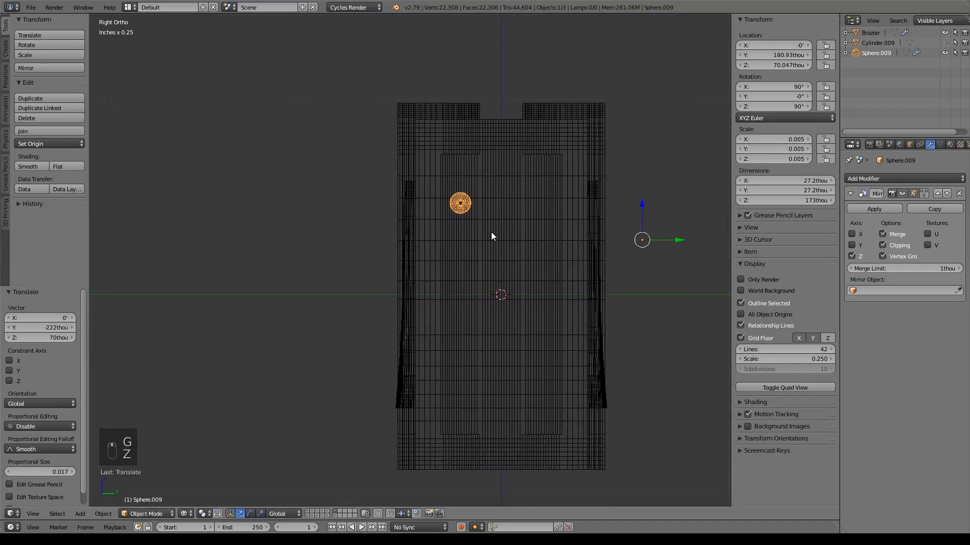
scroll(492, 232, "up", 3)
key("g")
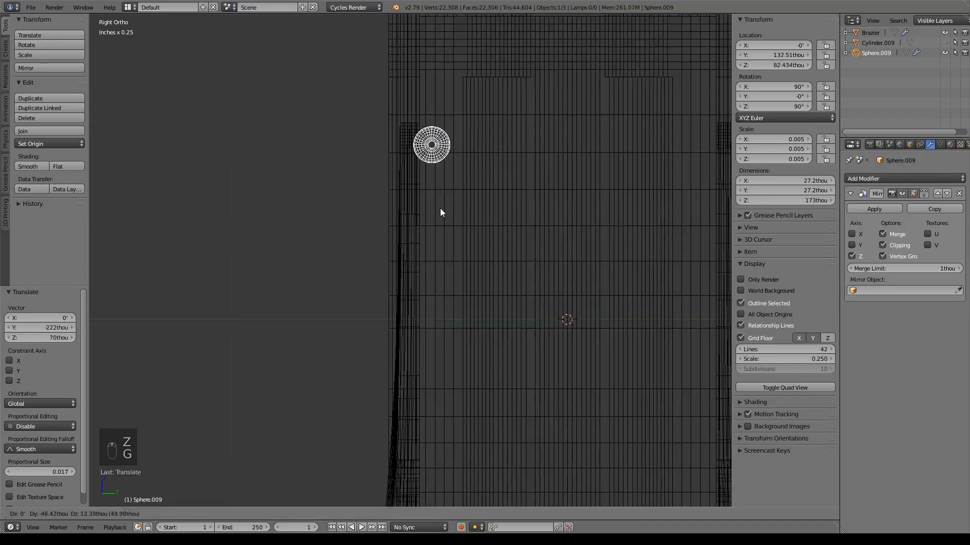
left_click(410, 207)
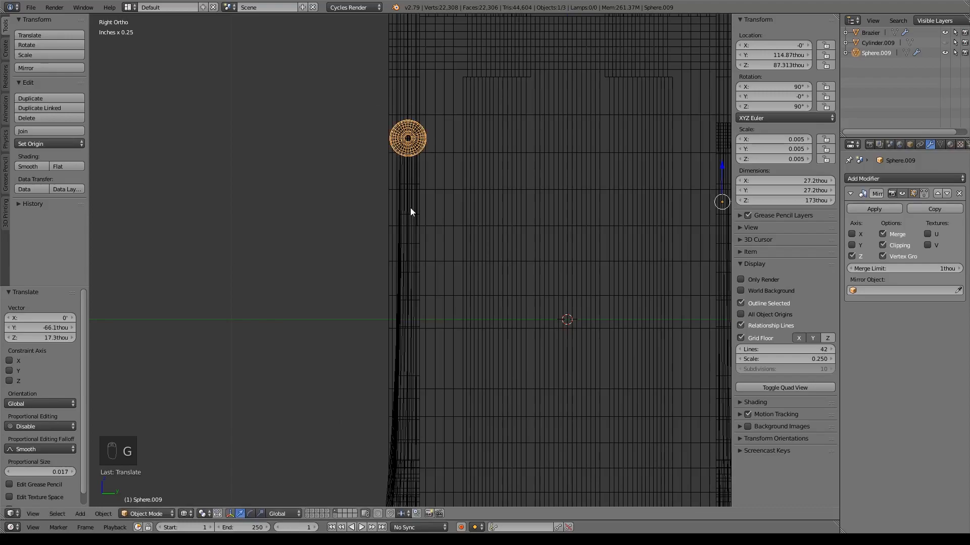
Scale the pin to about 0.004 and shift it about -47.1 thou along Y over the front panel.
key("KP_1")
key("z")
scroll(554, 168, "up", 4)
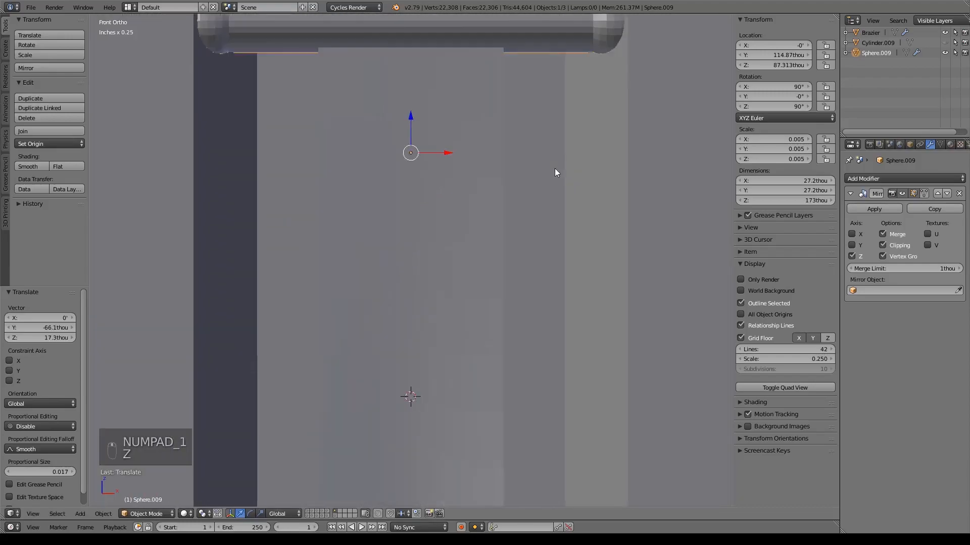
middle_click_drag(541, 86, 556, 220, "shift")
key("s")
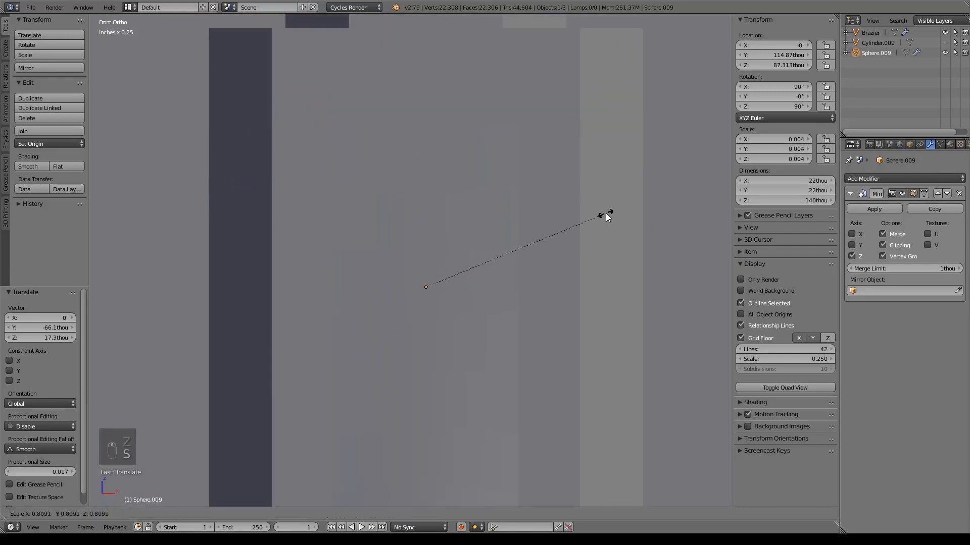
left_click(605, 213)
middle_click_drag(604, 228, 525, 244)
scroll(536, 245, "down", 4)
middle_click_drag(608, 252, 584, 248, "shift")
left_click_drag(563, 236, 535, 247)
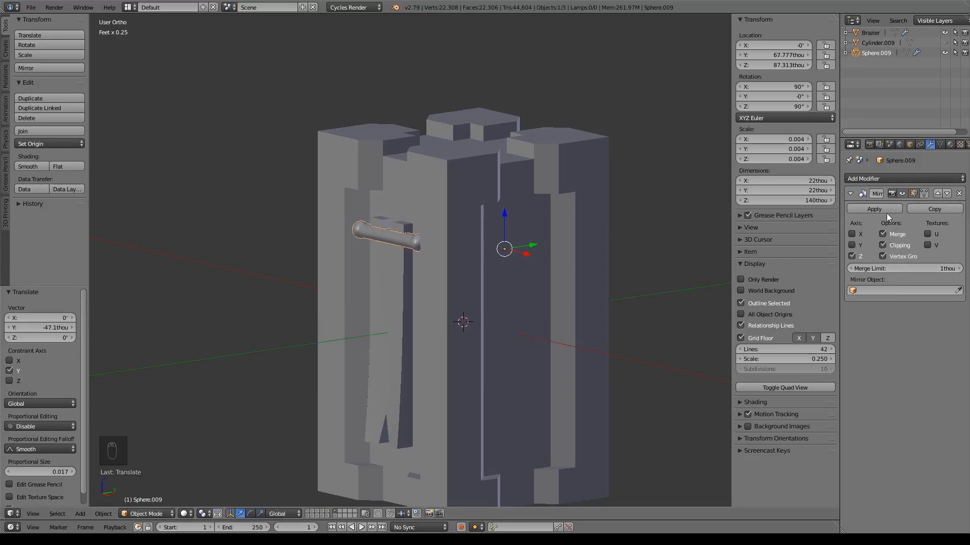
Apply the pin's Mirror modifier and set its origin to its geometry.
left_click(874, 206)
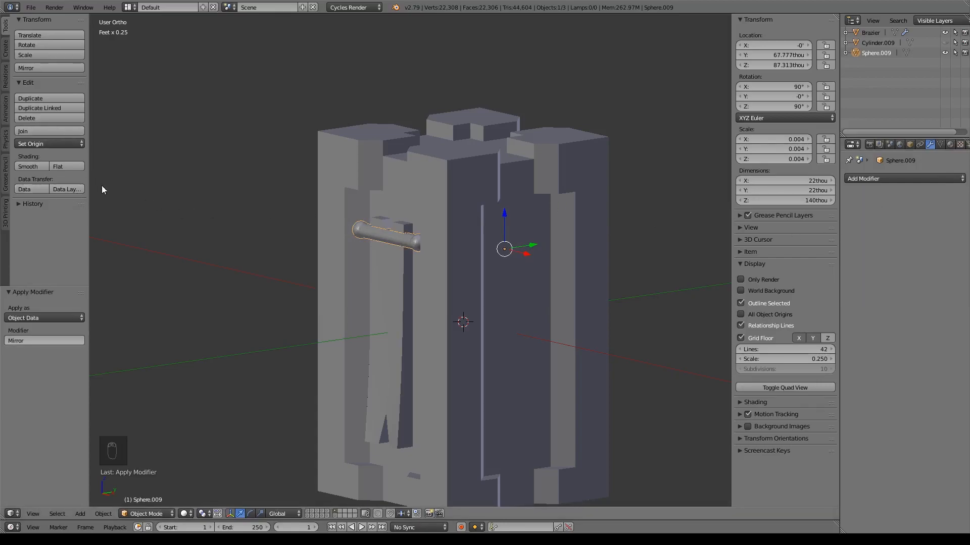
left_click(30, 144)
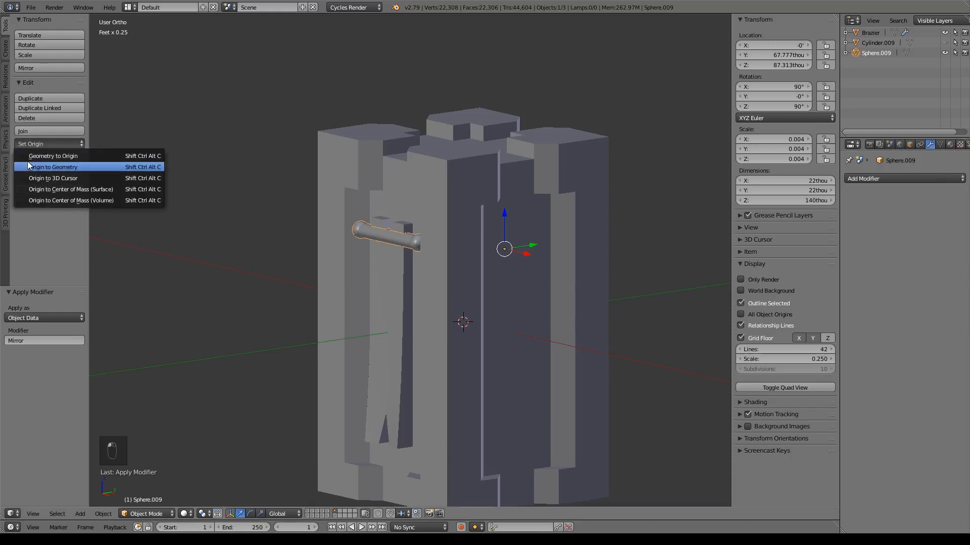
left_click(81, 167)
Move the pin about 6.32 thou along Y into the panel and raise it about 9.35 thou along Z.
middle_click_drag(484, 228, 451, 232)
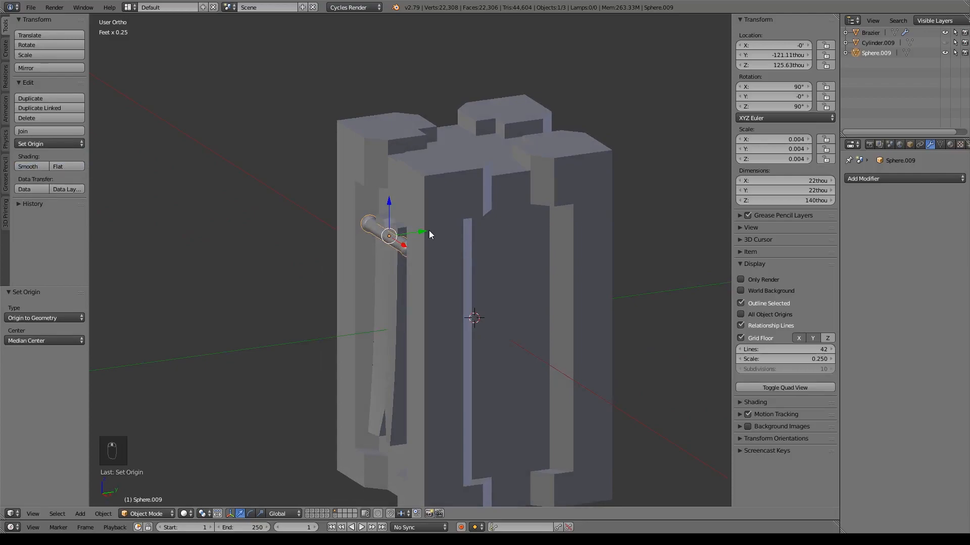
key("g")
key("y")
left_click(428, 232)
key("KP_1")
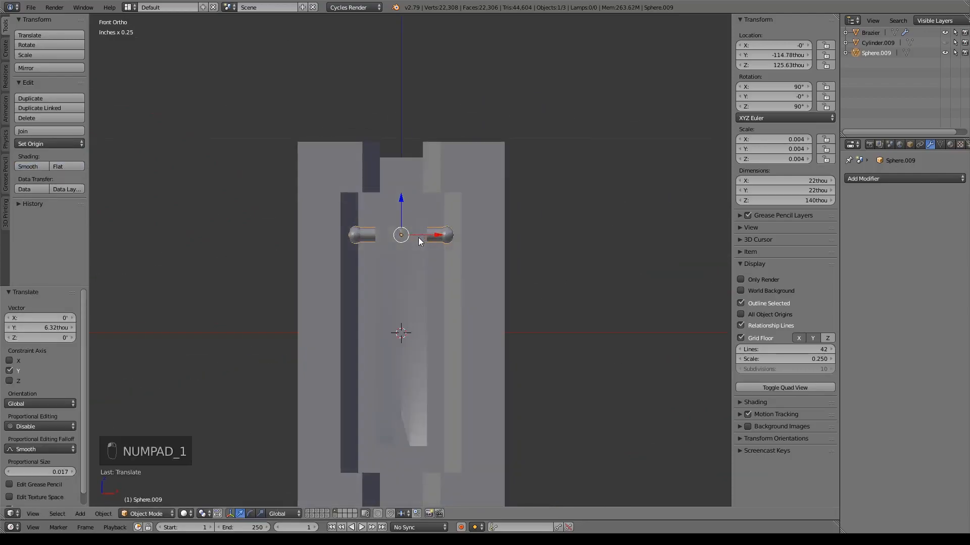
scroll(394, 202, "up", 5)
key("z")
key("g")
key("z")
left_click(388, 169)
Scale the pin by about 0.669 and raise it about 3.32 thou along Z, just below the panel's top edge.
key("s")
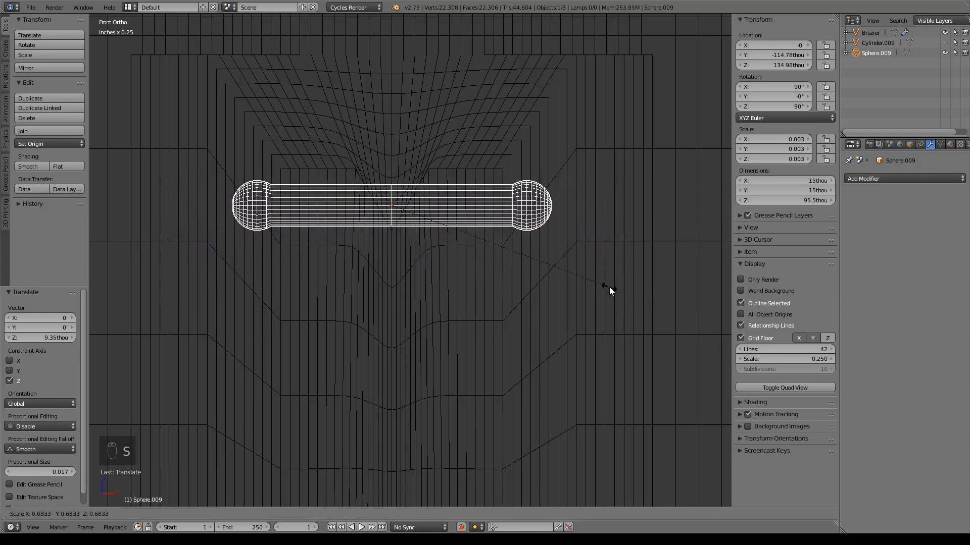
left_click(605, 285)
key("g")
key("z")
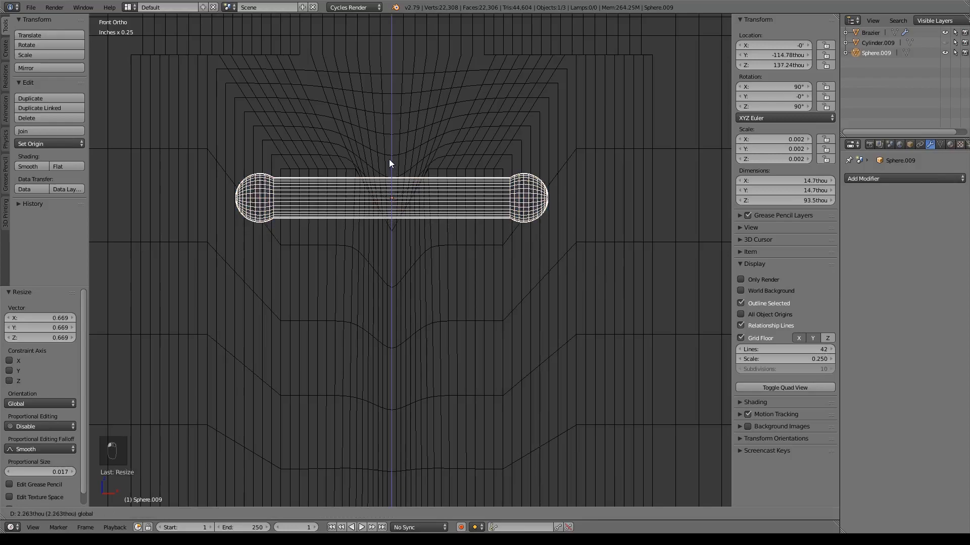
left_click(390, 156)
Fine-tune the pin's depth in the front panel to about Y -114.92 thou, checking it in top view.
key("z")
middle_click_drag(553, 222, 416, 296)
key("g")
key("y")
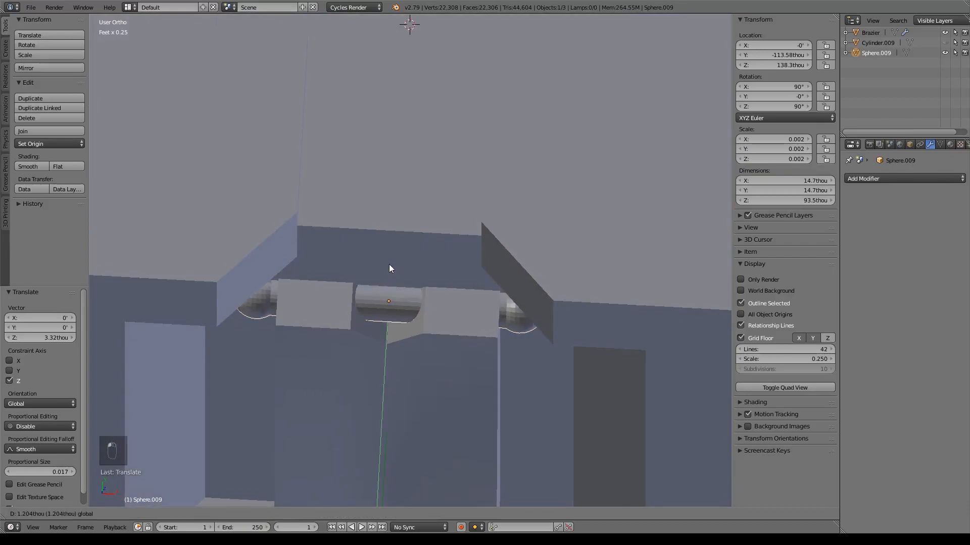
left_click(392, 266)
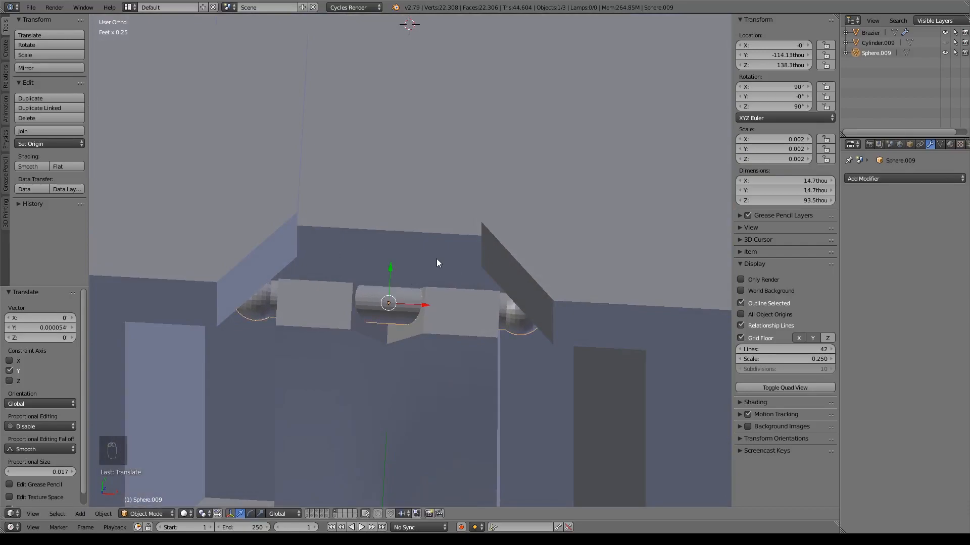
key("z")
key("KP_7")
middle_click_drag(512, 346, 495, 274, "shift")
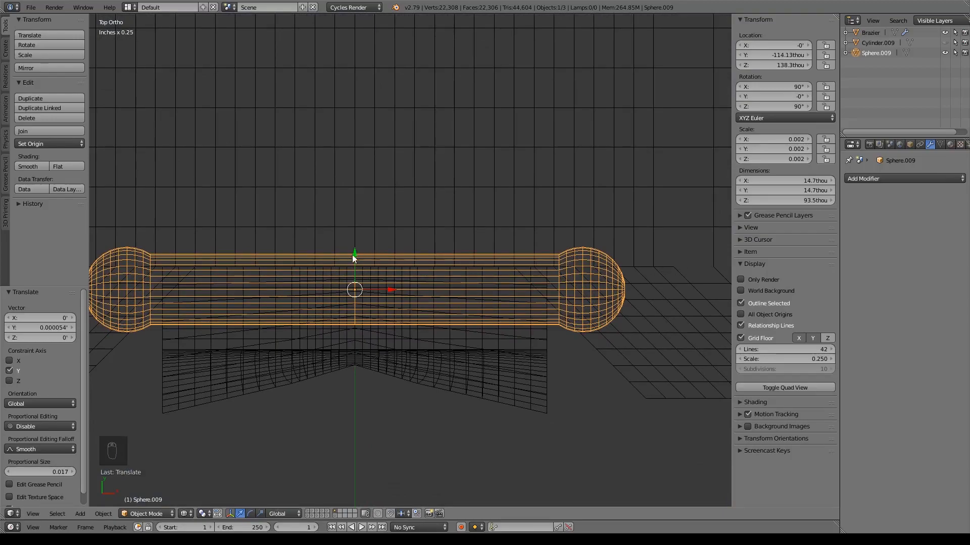
left_click_drag(356, 256, 362, 259)
Restore solid shading and save the file.
key("z")
scroll(550, 296, "down", 5)
middle_click_drag(561, 314, 562, 267)
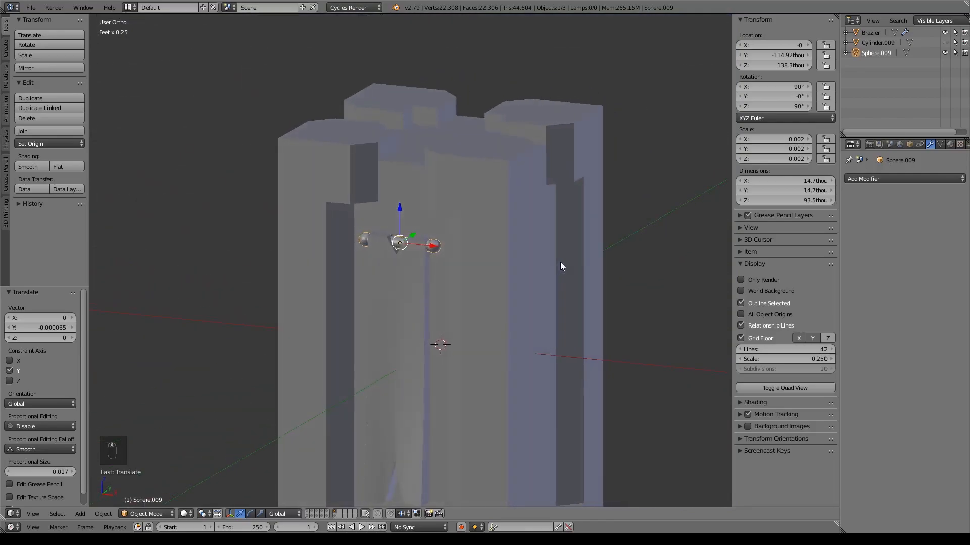
key("ctrl+s")
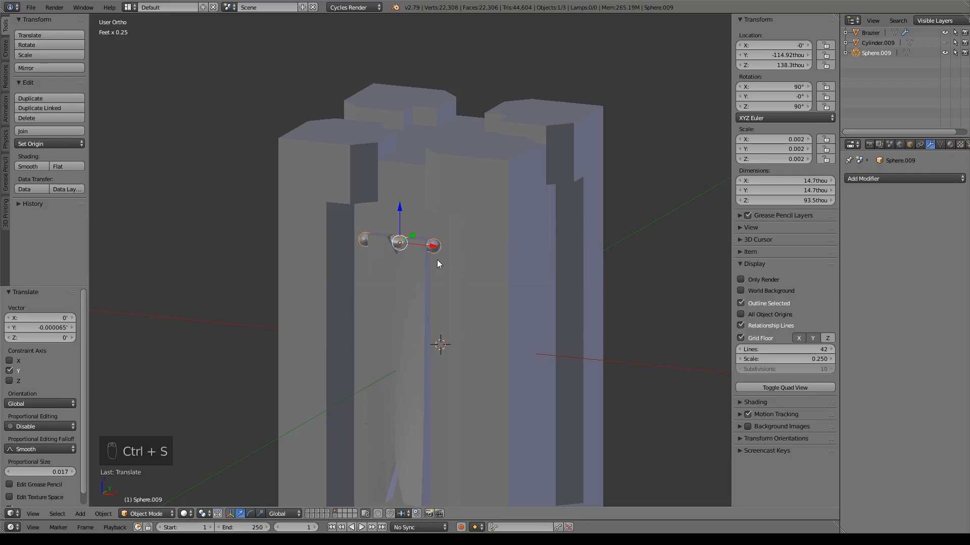
Duplicate the pin and move the copy about 230 thou along Y to the block's opposite panel.
scroll(443, 251, "up", 4)
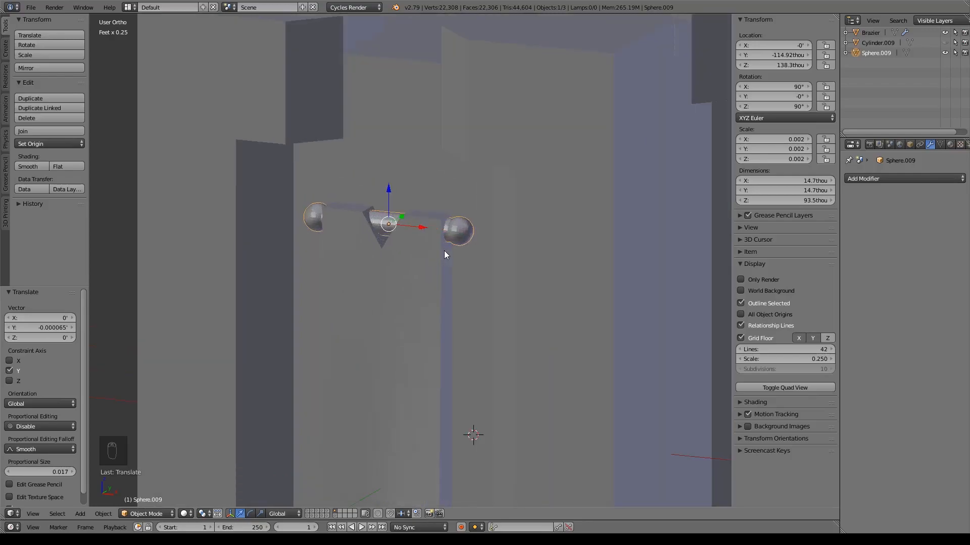
key("shift+d")
right_click(353, 222)
middle_click_drag(535, 217, 557, 212)
key("KP_7")
key("z")
mouse_move(452, 173)
middle_mouse_down("shift")
mouse_move(510, 313)
mouse_move(492, 401)
middle_mouse_up("shift")
key("g")
key("y")
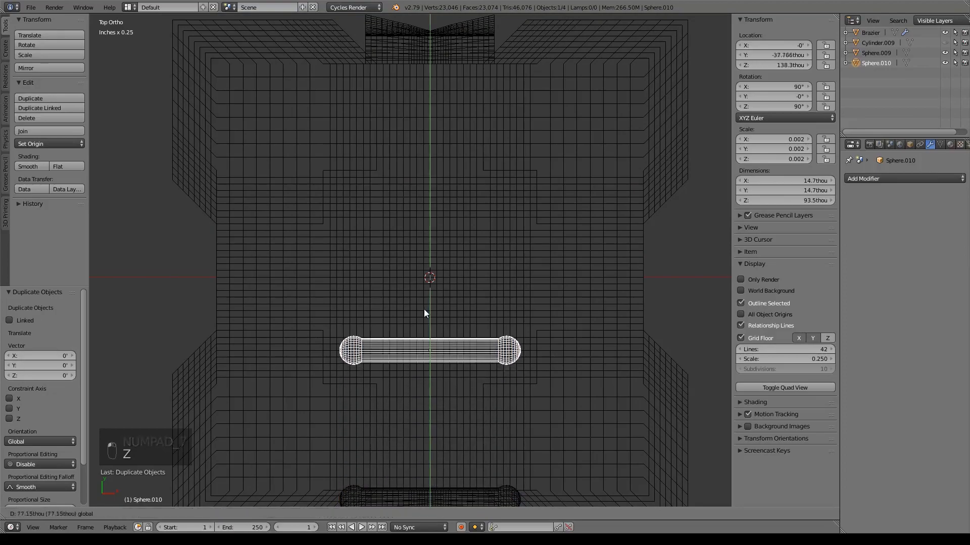
left_click(444, 19)
Fine-tune the duplicated pin's position along Y to about 115.15 thou, aligning it with the rear panel.
middle_click_drag(503, 61, 514, 135, "shift")
scroll(515, 136, "up", 4)
middle_click_drag(539, 100, 546, 257, "shift")
scroll(545, 252, "up", 2)
middle_click_drag(517, 66, 445, 198, "shift")
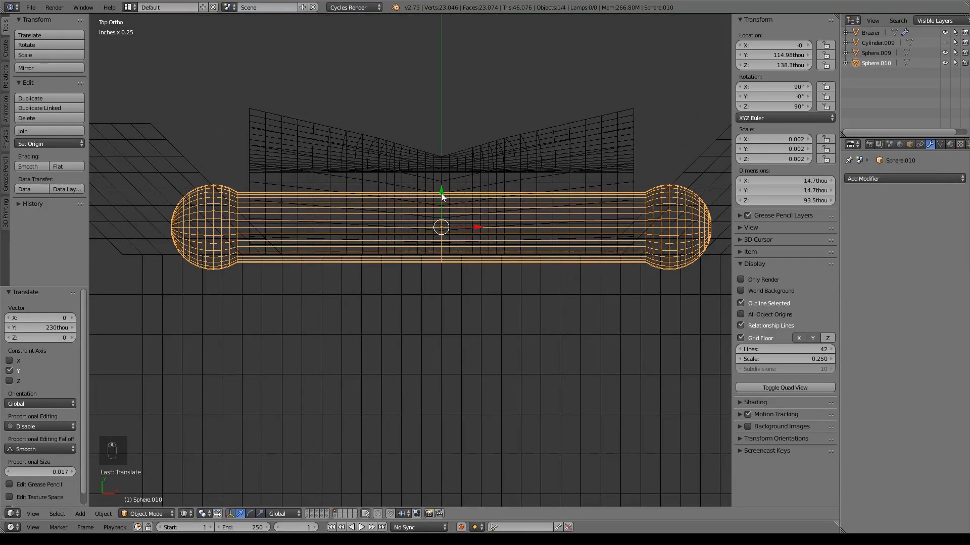
left_click_drag(438, 192, 442, 190)
Select all visible objects and apply their location, rotation and scale.
scroll(638, 265, "down", 6)
middle_click_drag(505, 416, 461, 240, "shift")
middle_click_drag(512, 304, 460, 246)
middle_click_drag(286, 355, 316, 337, "shift")
key("a")
key("a")
key("a")
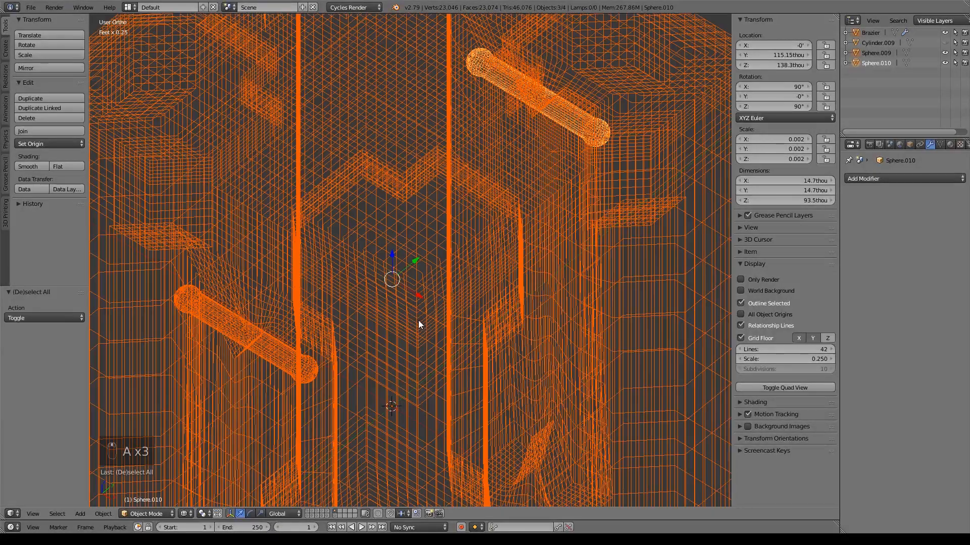
scroll(550, 327, "down", 4)
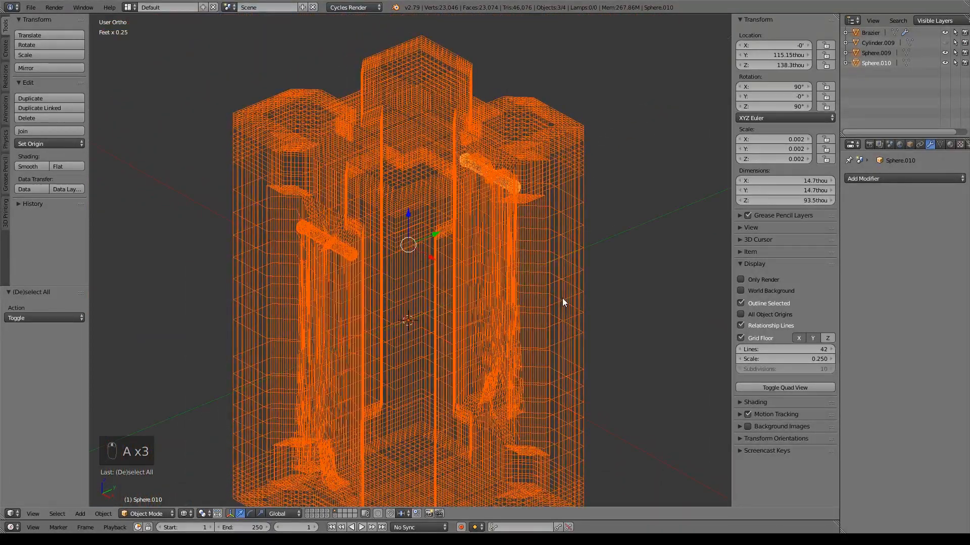
key("ctrl+a")
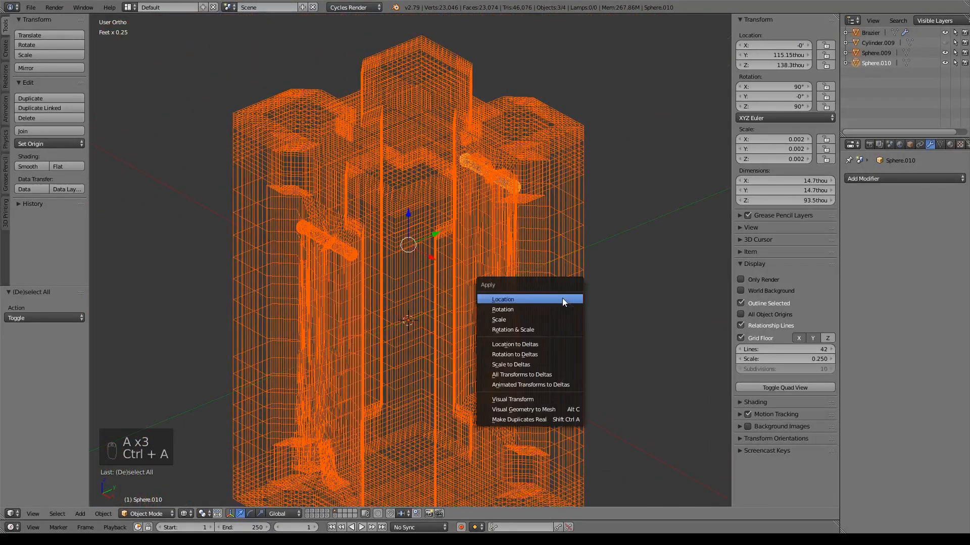
left_click(502, 299)
key("ctrl+a")
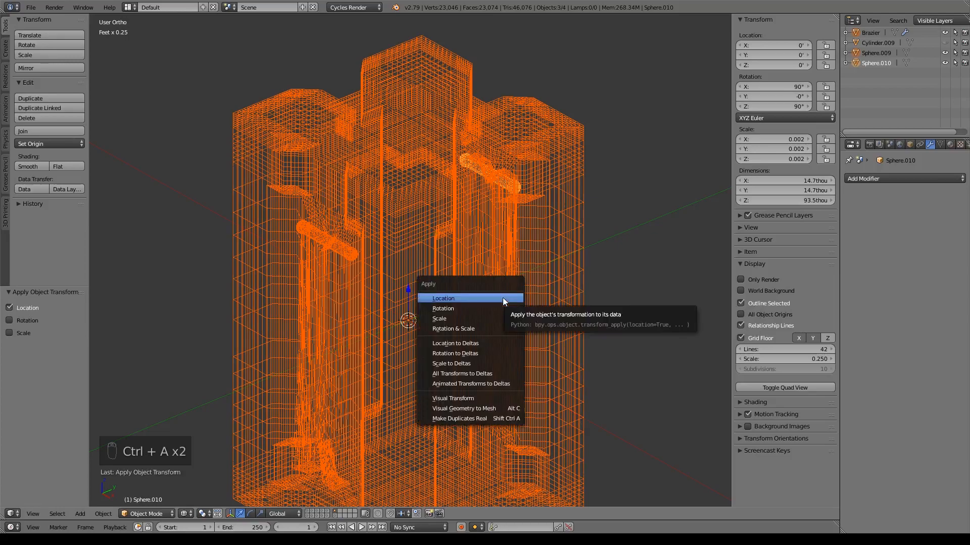
left_click(494, 327)
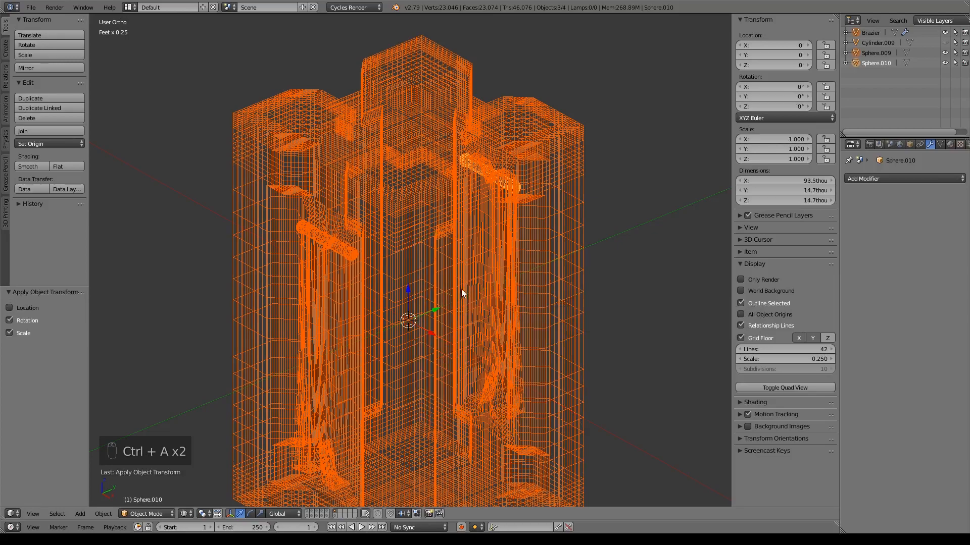
Restore solid shading and duplicate the brazier in place.
right_click(446, 256)
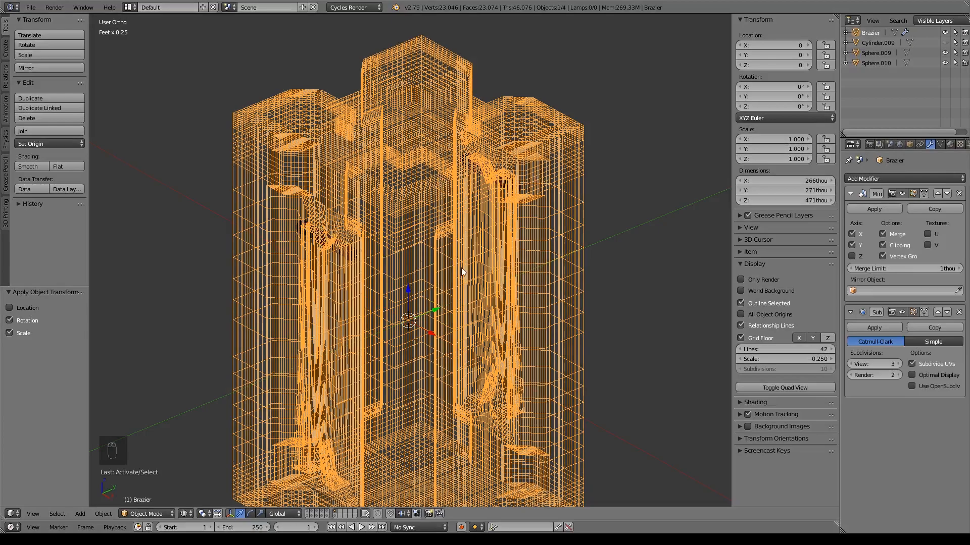
key("z")
mouse_move(537, 307)
middle_mouse_down()
mouse_move(534, 277)
mouse_move(507, 282)
mouse_move(495, 267)
mouse_move(494, 283)
mouse_move(540, 290)
mouse_move(556, 243)
middle_mouse_up()
scroll(555, 242, "down", 2)
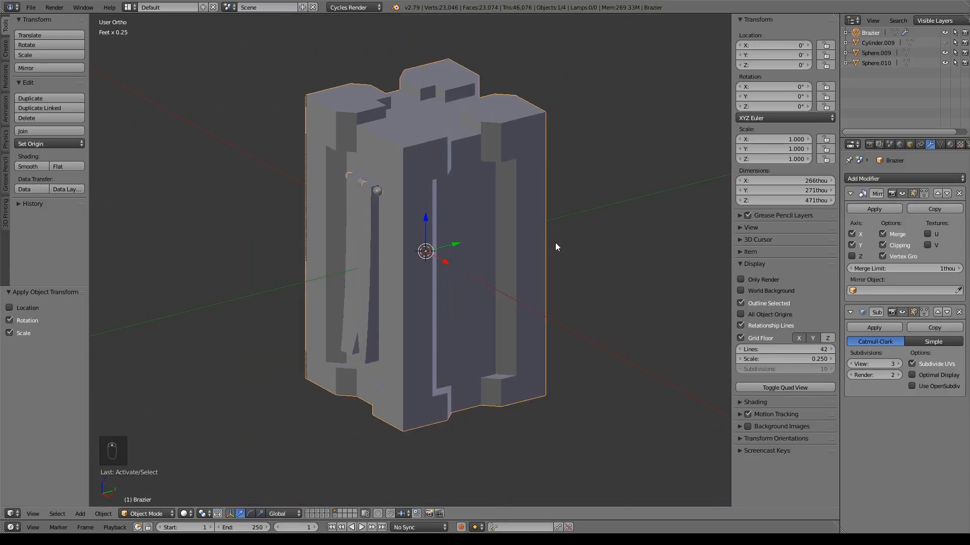
key("shift+d")
right_click(580, 216)
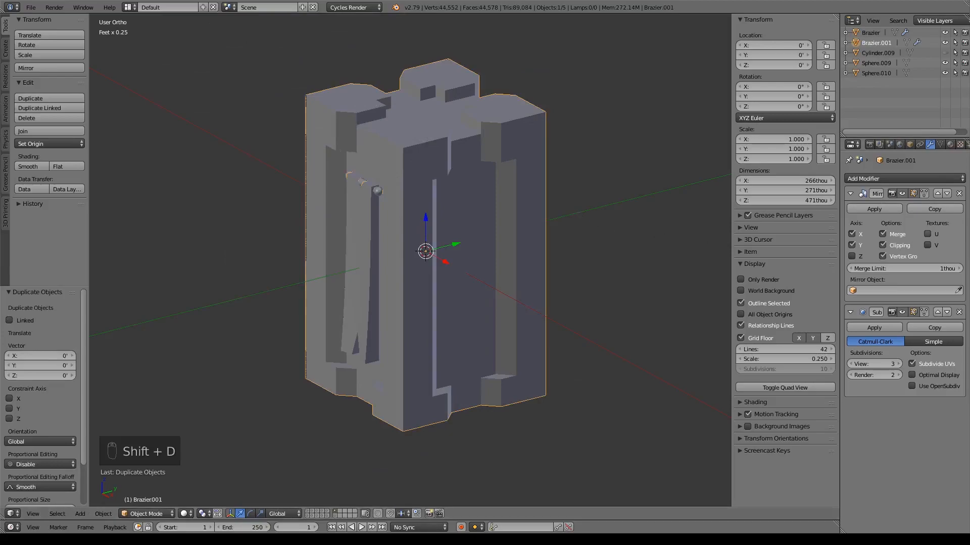
Hide the original brazier and apply the copy's Mirror and Subdivision Surface modifiers.
left_click(944, 33)
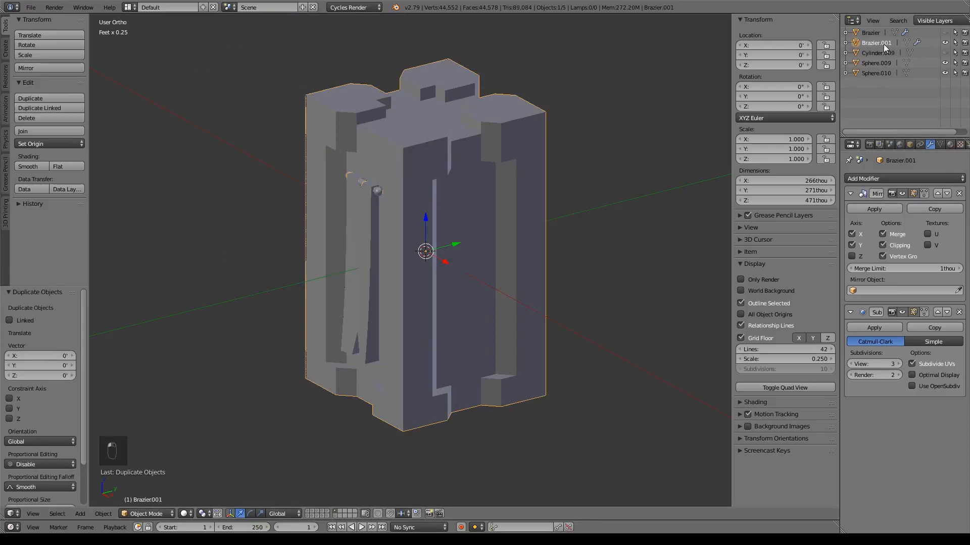
left_click(869, 207)
left_click(870, 208)
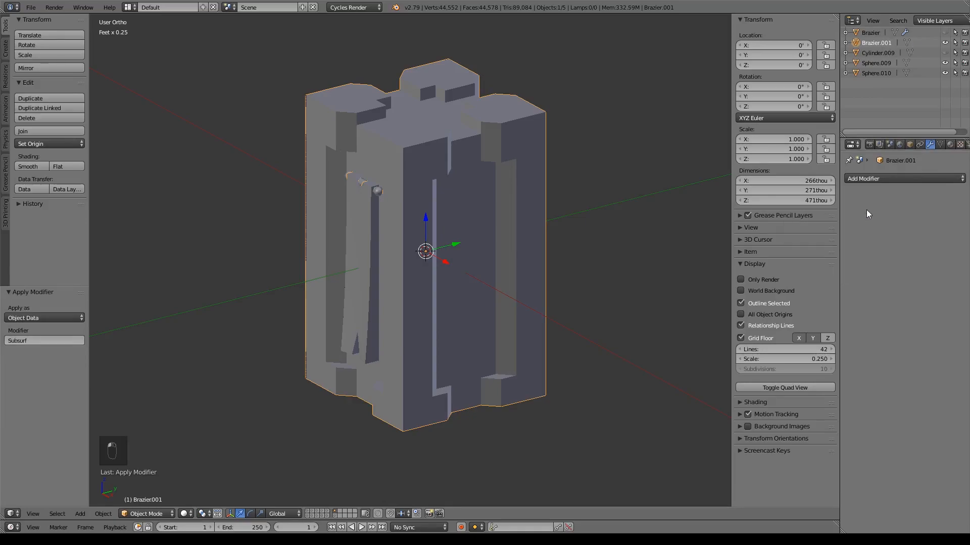
Add a Boolean modifier set to Union to the brazier copy and duplicate that modifier.
left_click(876, 183)
left_click(765, 224)
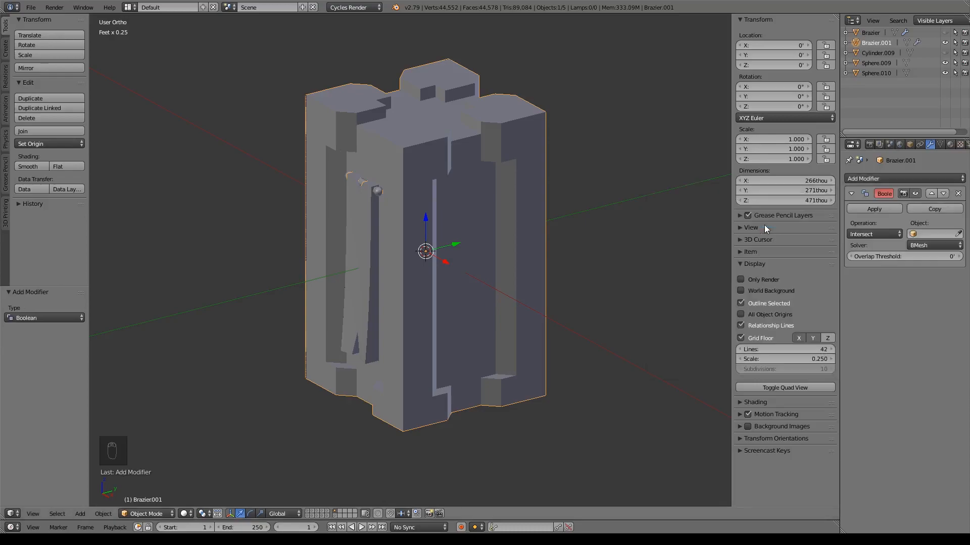
left_click(876, 232)
left_click(868, 212)
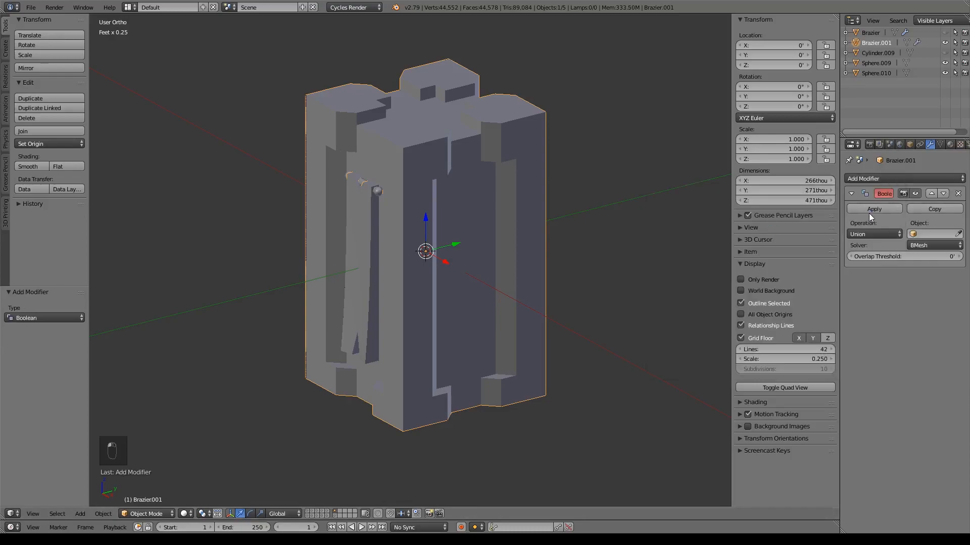
left_click(936, 210)
Assign the front pin Sphere.009 to the first Boolean and the rear pin Sphere.010 to the second.
scroll(459, 210, "up", 5)
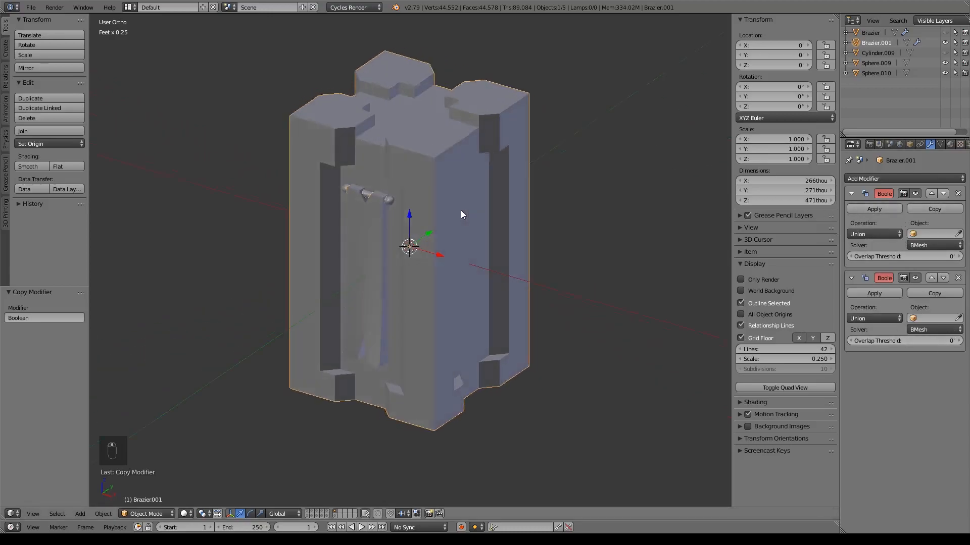
middle_click_drag(449, 211, 486, 277, "shift")
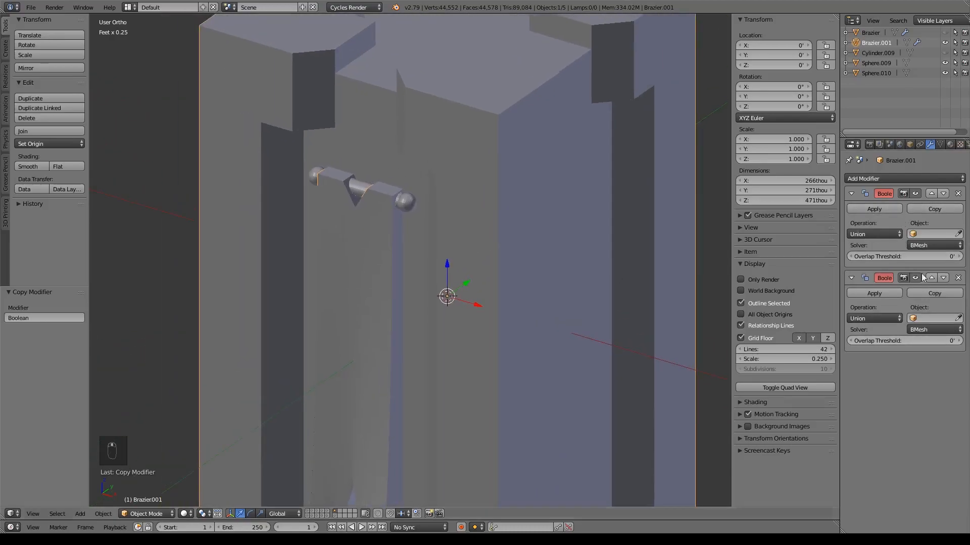
left_click(960, 233)
left_click(404, 200)
middle_click_drag(595, 192, 455, 192)
left_click(958, 318)
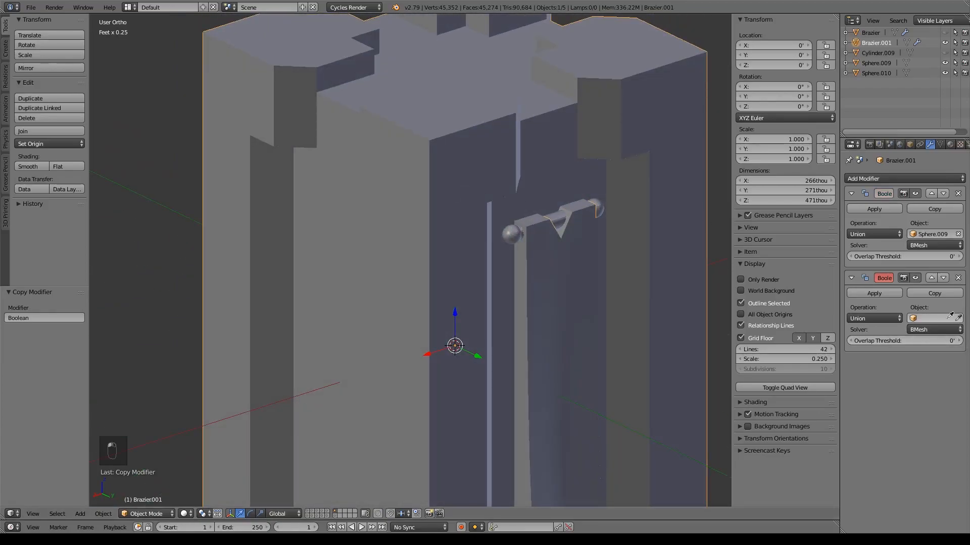
left_click(504, 224)
Hide both separate pin objects and apply the two Boolean modifiers to the brazier copy.
left_click(944, 63)
left_click(945, 73)
middle_click_drag(473, 188, 547, 182)
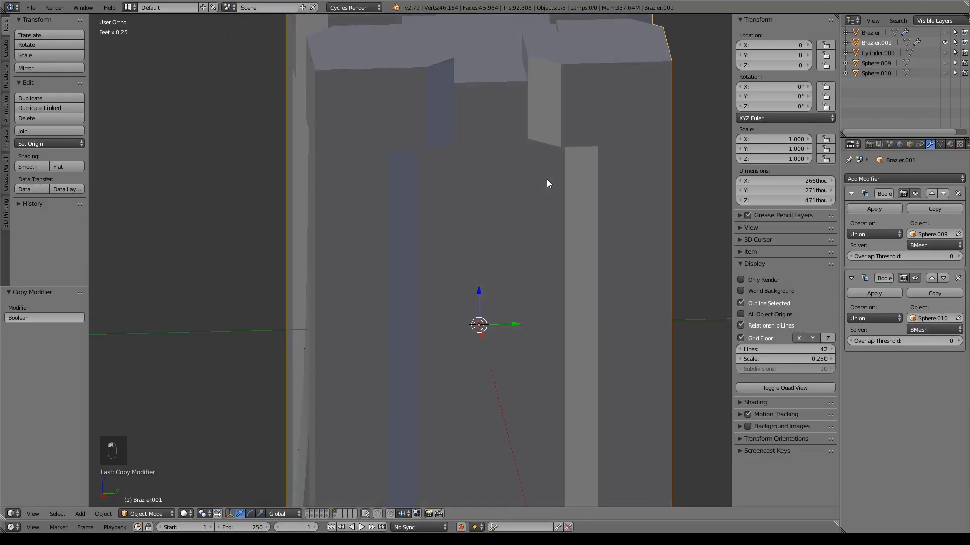
middle_click_drag(456, 198, 533, 192)
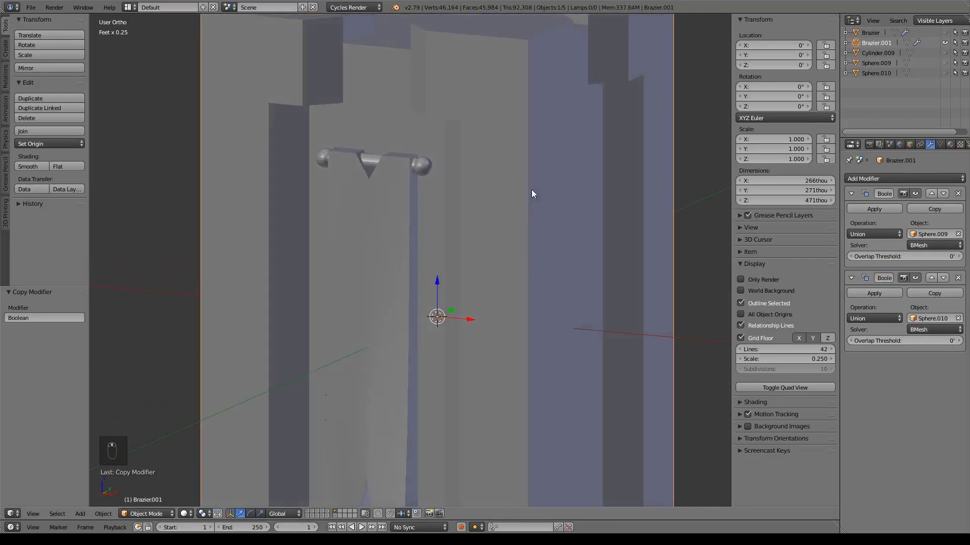
left_click(864, 211)
left_click(864, 211)
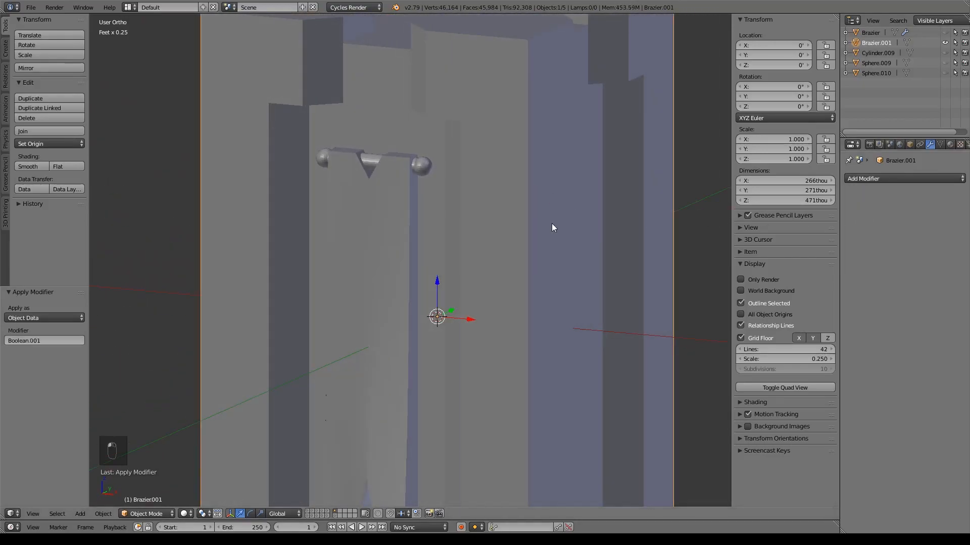
Examine the merged mesh around both pins in Edit Mode with wireframe display.
key("Tab")
middle_click_drag(571, 202, 490, 216)
key("x")
key("Escape")
key("z")
middle_click_drag(438, 191, 459, 223)
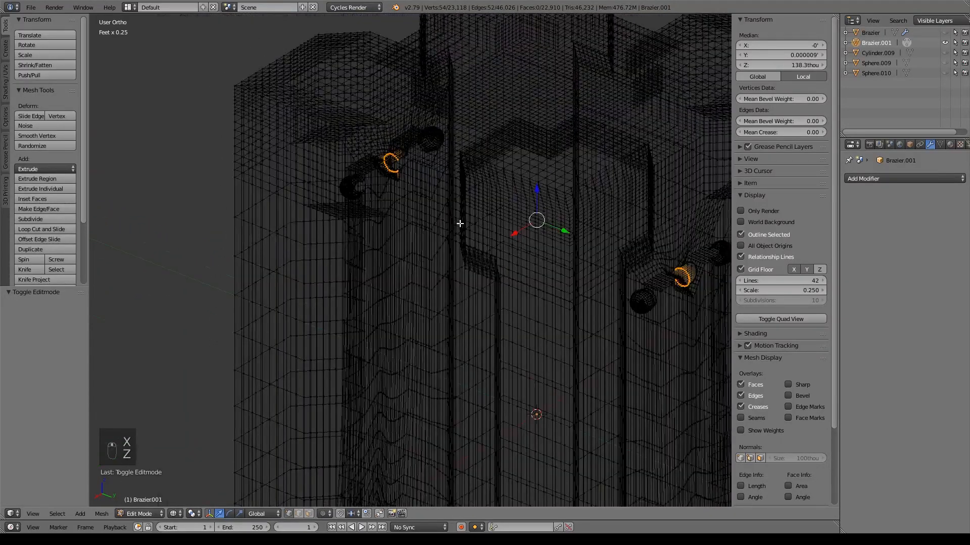
scroll(434, 172, "up", 5)
scroll(409, 122, "down", 5)
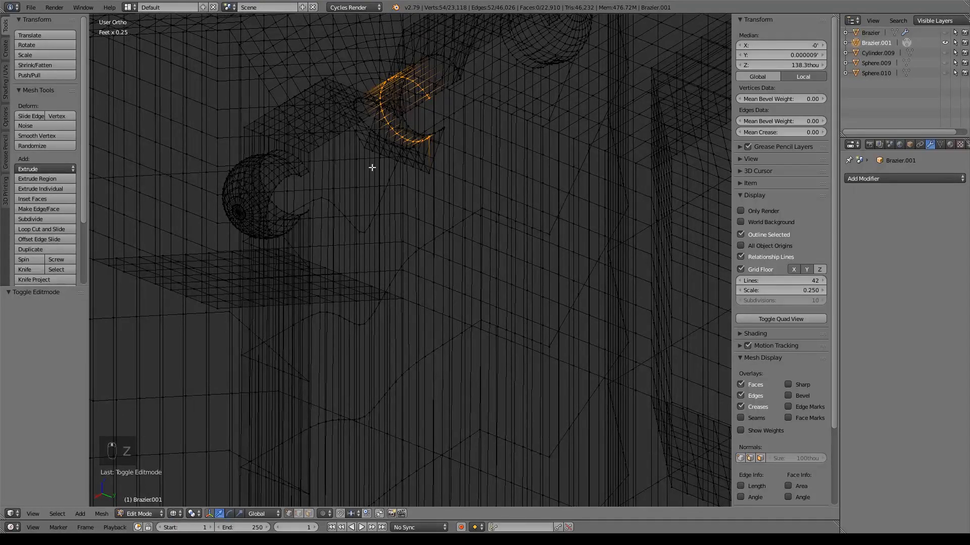
mouse_move(571, 49)
middle_mouse_down()
mouse_move(593, 225)
mouse_move(321, 138)
mouse_move(496, 150)
mouse_move(506, 258)
mouse_move(496, 244)
mouse_move(390, 234)
mouse_move(396, 258)
mouse_move(415, 262)
middle_mouse_up()
key("Tab")
key("z")
Apply the merged brazier's rotation and scale as well as its location.
key("ctrl+a")
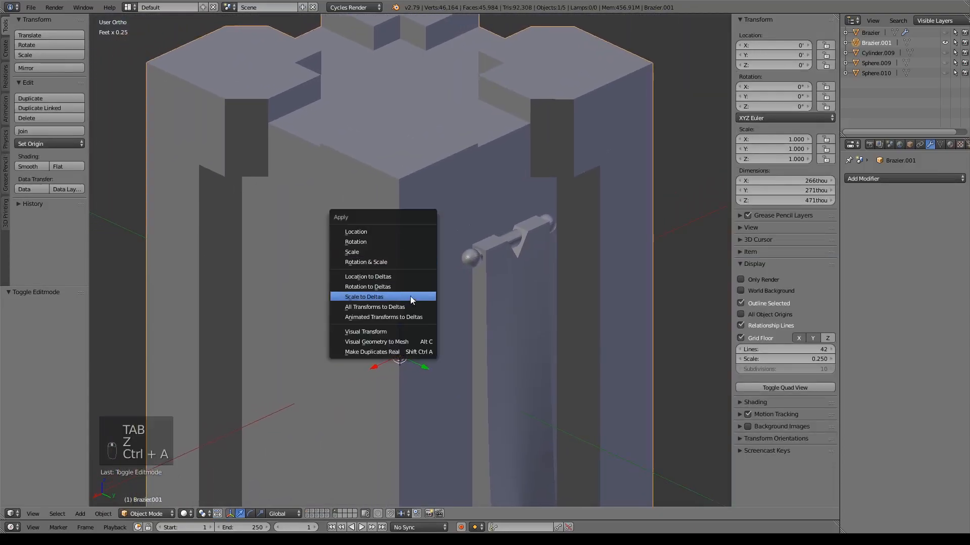
left_click(404, 262)
key("ctrl+a")
left_click(387, 232)
Add a mesh circle with 12 vertices at the brazier's centre.
middle_click_drag(387, 231, 507, 267)
scroll(519, 157, "down", 3)
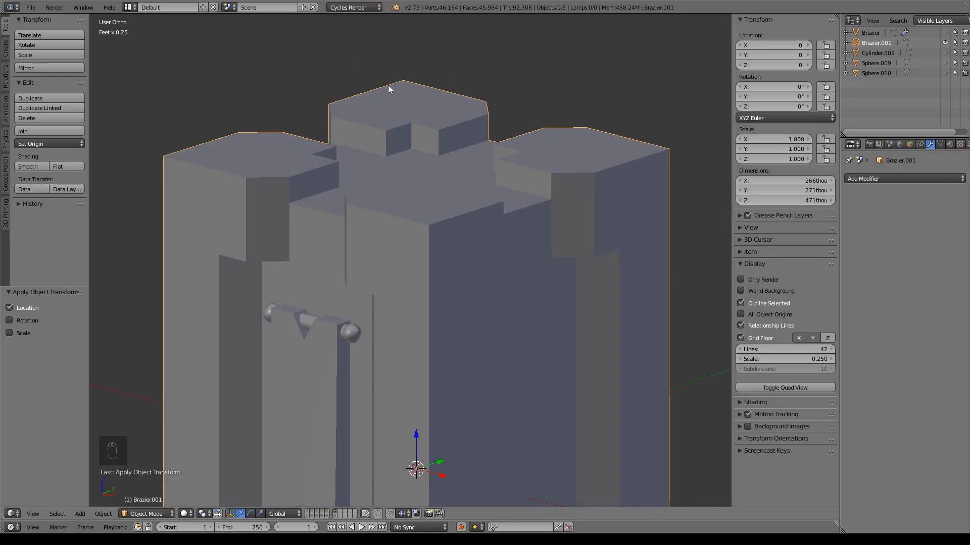
scroll(416, 110, "down", 3)
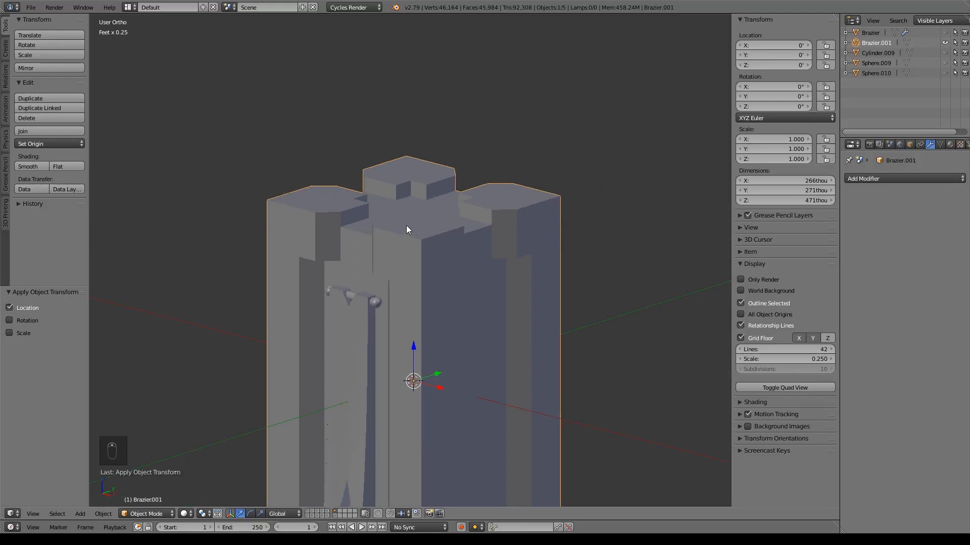
mouse_move(463, 199)
middle_mouse_down()
mouse_move(504, 210)
mouse_move(477, 210)
middle_mouse_up()
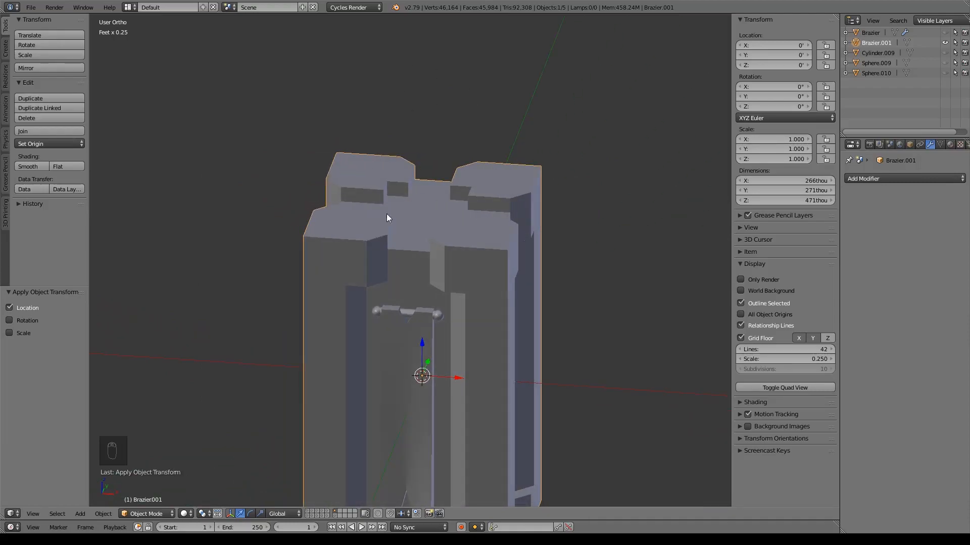
scroll(430, 224, "down", 2)
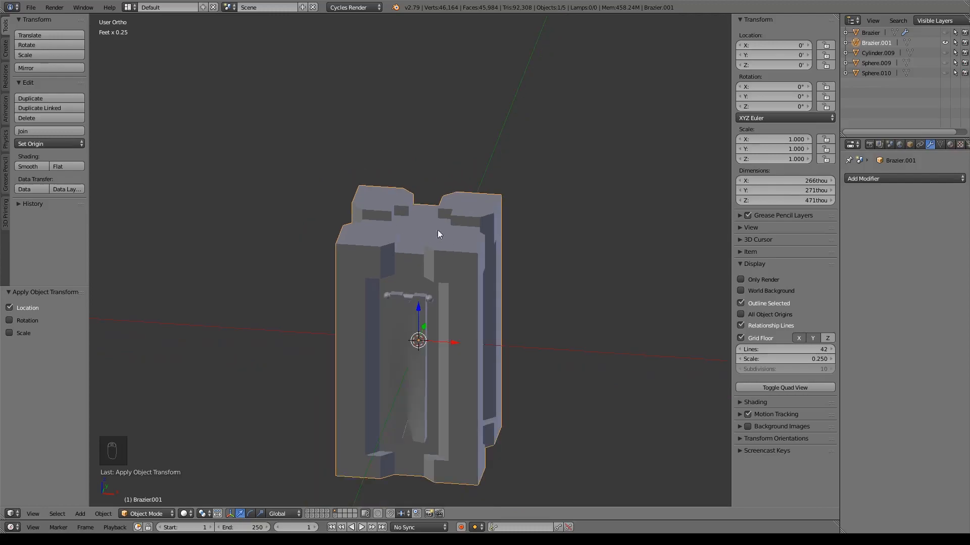
key("shift+a")
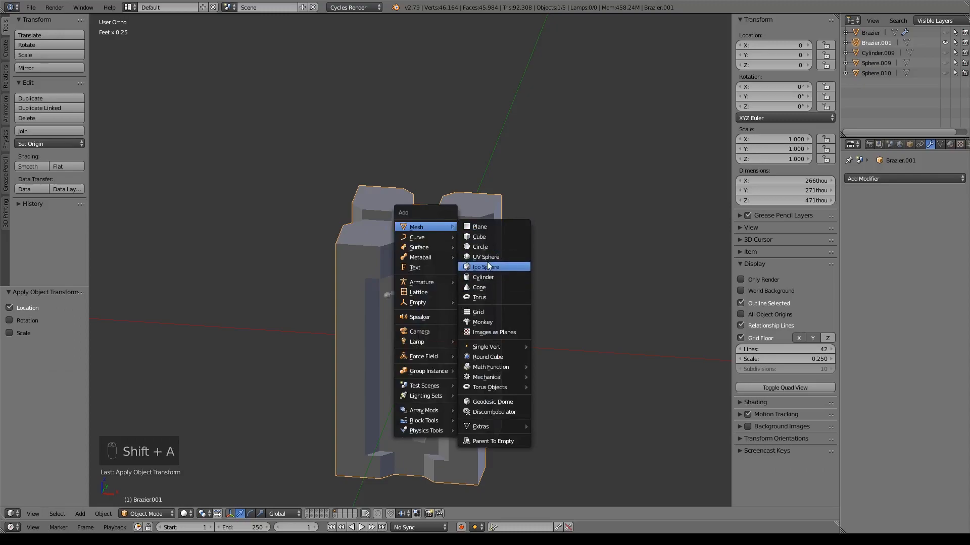
left_click(482, 248)
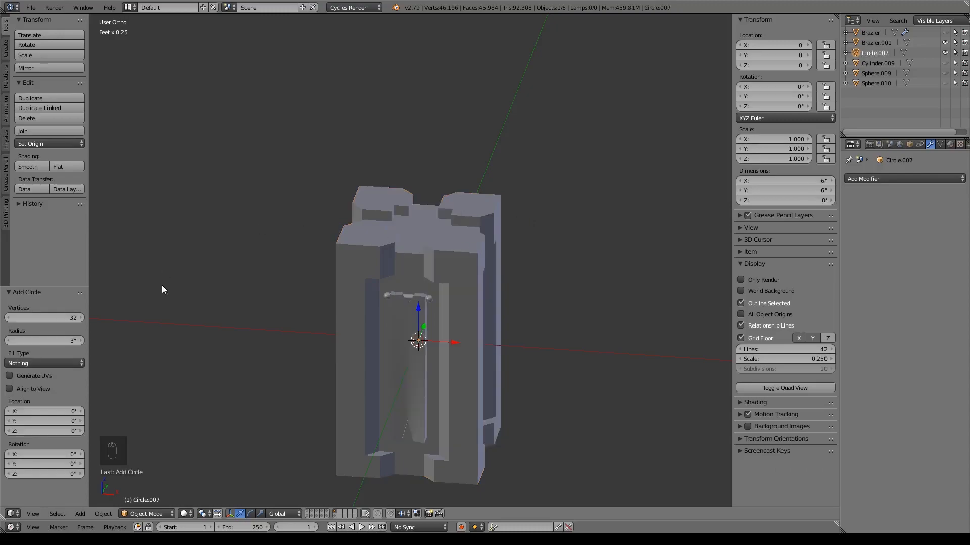
left_click(45, 317)
key("Return")
Scale the circle to about 269 thou across and raise it about 361 thou along Z above the brazier.
scroll(391, 371, "down", 10)
scroll(514, 333, "up", 4)
key("s")
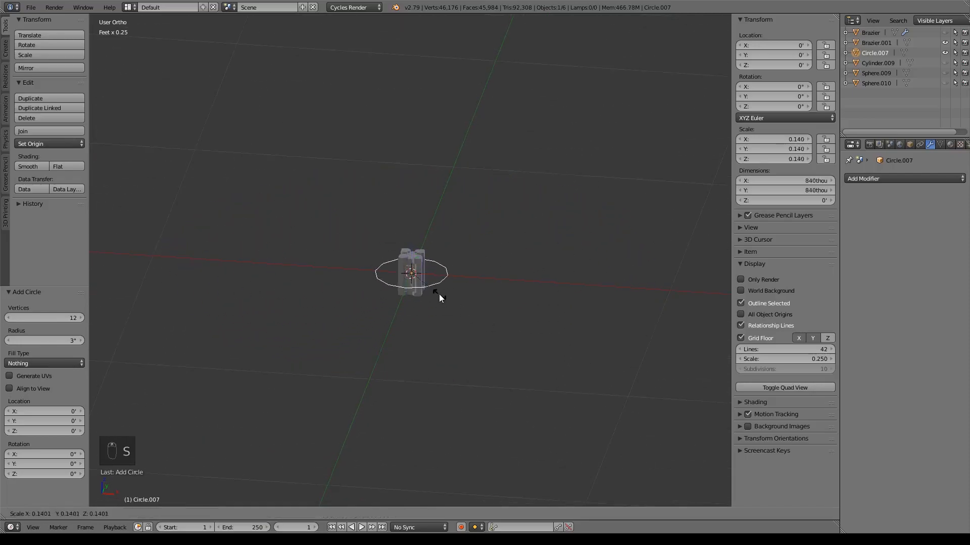
left_click(417, 287)
left_click_drag(410, 232, 419, 205)
key("KP_1")
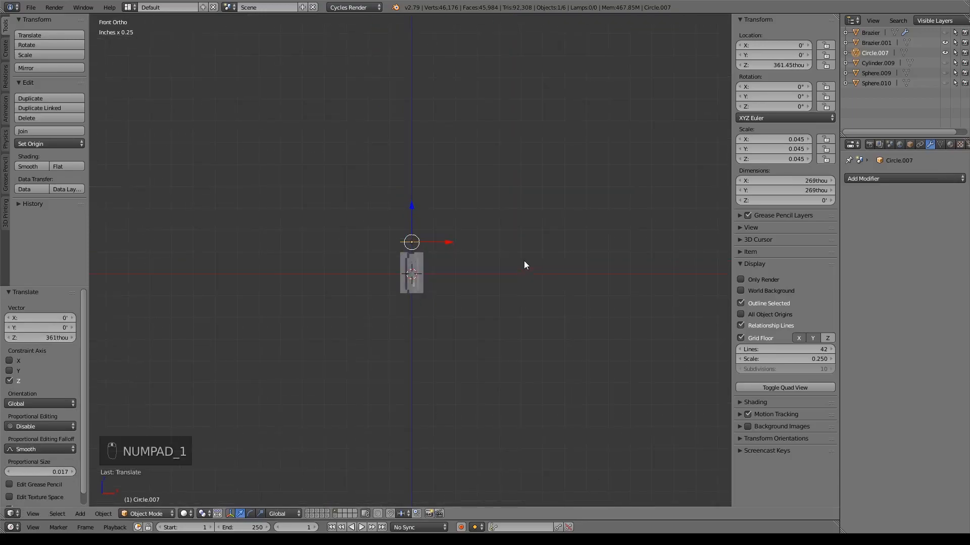
Scale the raised circle down in front view to less than half the brazier's width.
scroll(523, 260, "up", 10)
middle_click_drag(503, 123, 511, 219, "shift")
scroll(524, 253, "up", 3)
middle_click_drag(584, 264, 560, 271, "shift")
key("s")
left_click(507, 242)
middle_click_drag(419, 168, 423, 262, "shift")
Extrude the circle's edge loop down along Z by about 15.6 thou to form a short ring wall.
key("Tab")
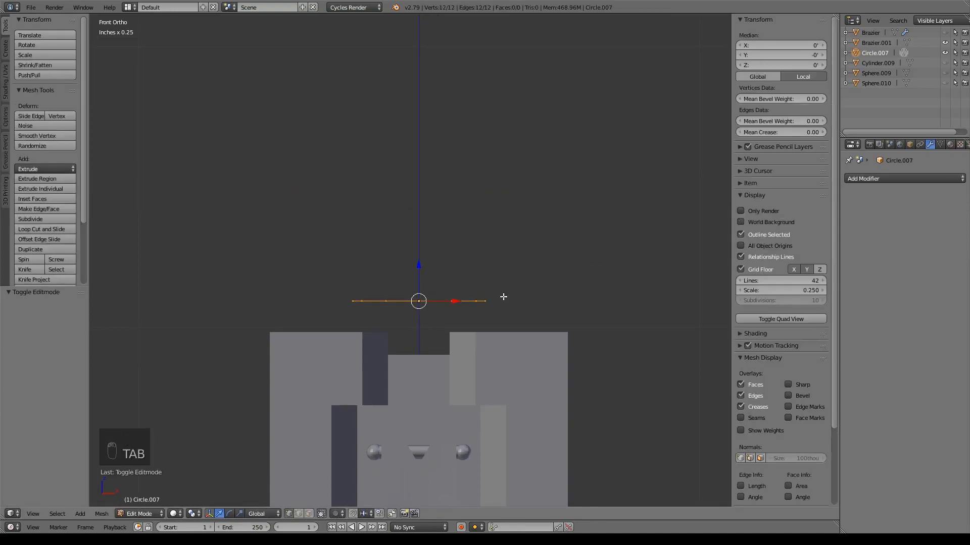
scroll(502, 313, "up", 3)
middle_click_drag(502, 320, 475, 232, "shift")
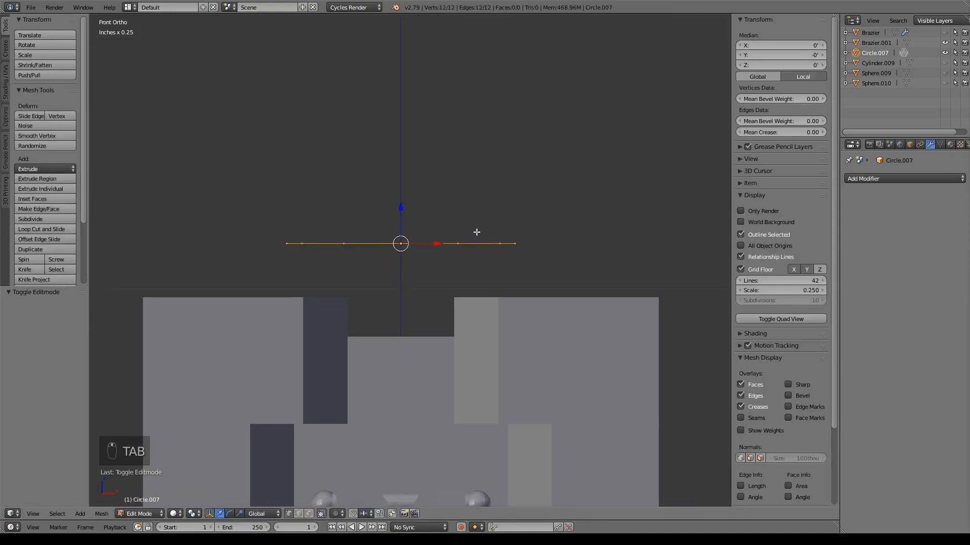
key("e")
right_click(452, 102)
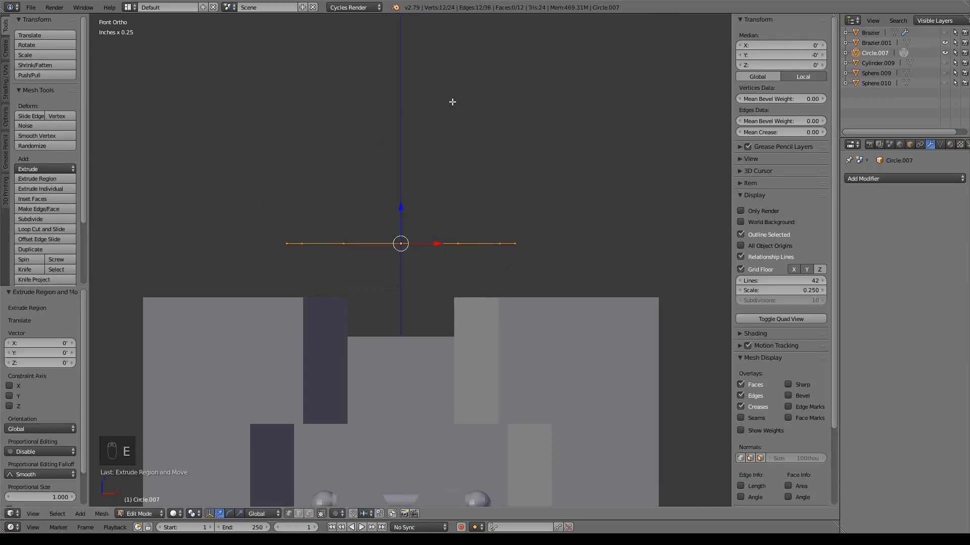
key("e")
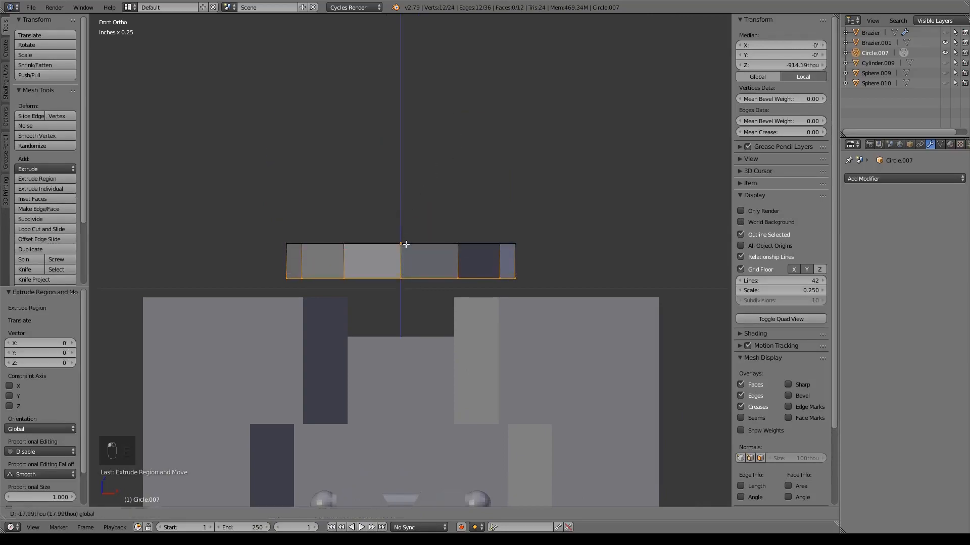
left_click(412, 251)
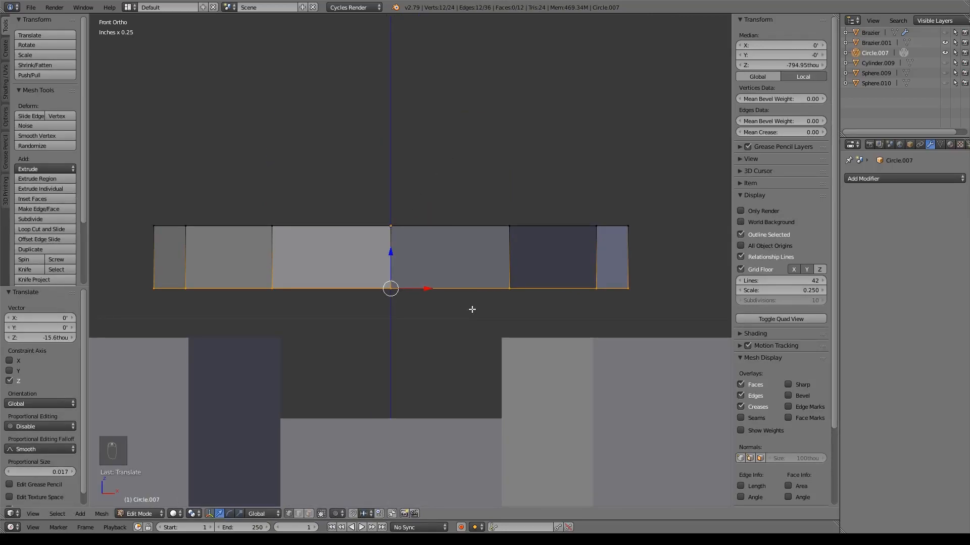
middle_click_drag(435, 275, 426, 296)
key("KP_7")
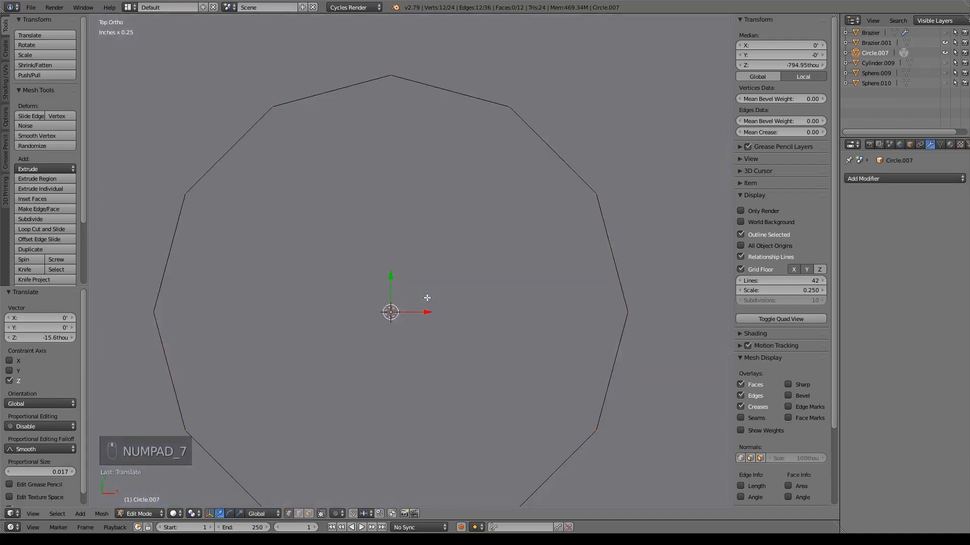
Move the ring's lower edge loop down along Z to a local height of -2.6829 in.
key("z")
scroll(505, 367, "up", 2)
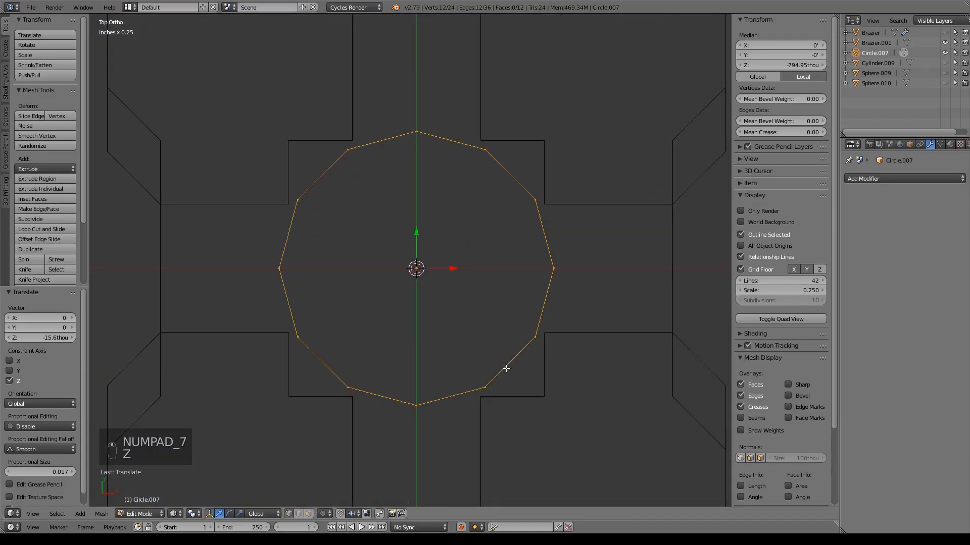
middle_click_drag(512, 365, 515, 347, "shift")
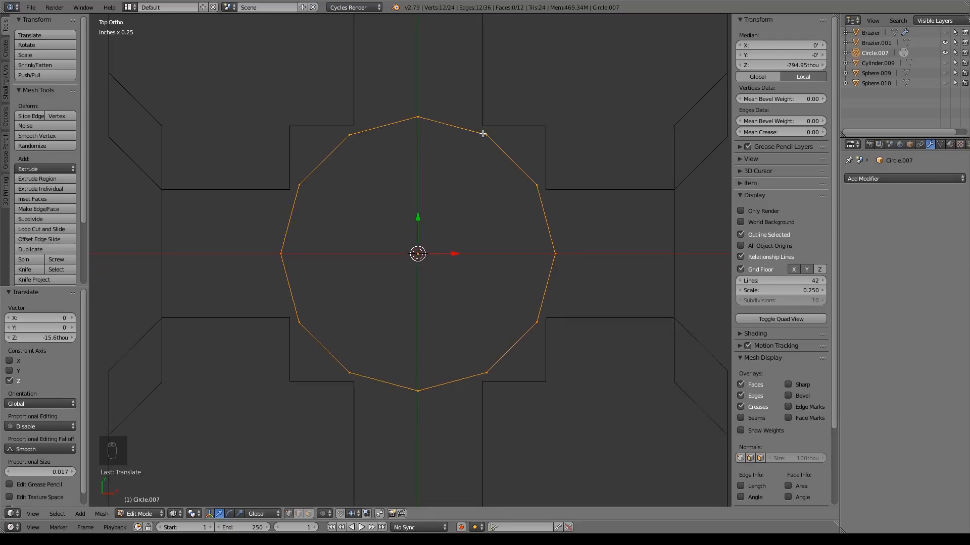
key("KP_1")
left_click_drag(413, 242, 428, 330)
Close the underside of the ring by extruding its lower edge loop and merging the new vertices at their centre.
key("e")
left_click(431, 326)
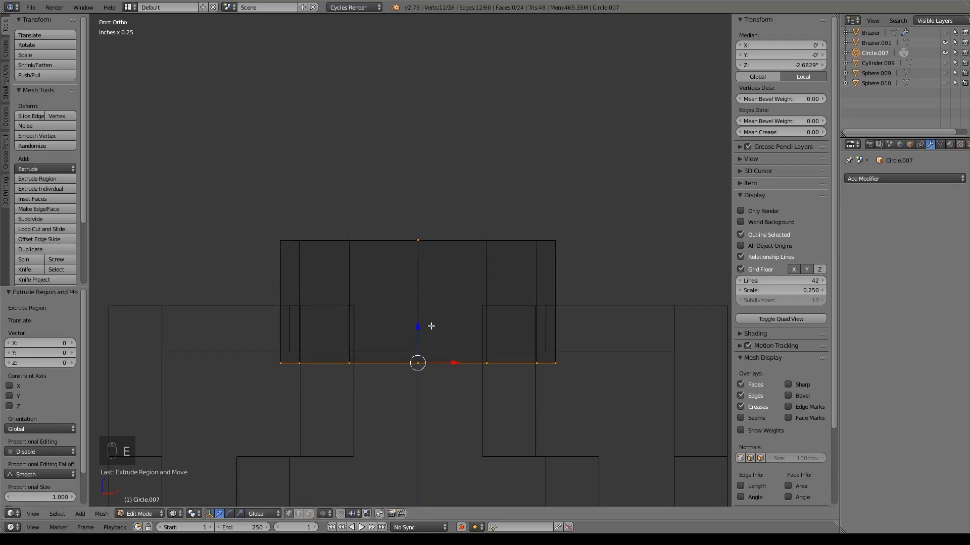
key("alt+m")
left_click(432, 327)
middle_click_drag(431, 325, 517, 333)
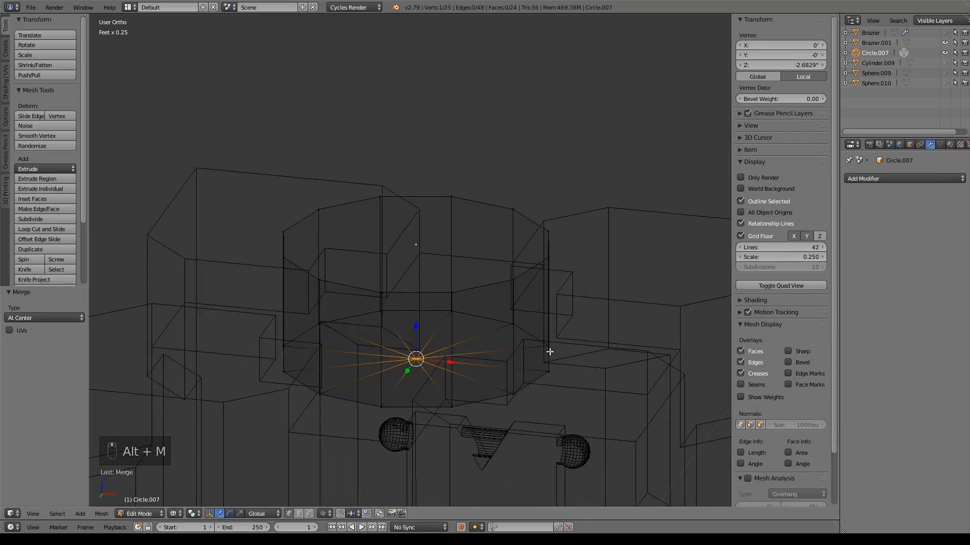
Lower the ring's top edge loop to a local Z of -1.7175 in and scale it wider than the base.
key("KP_1")
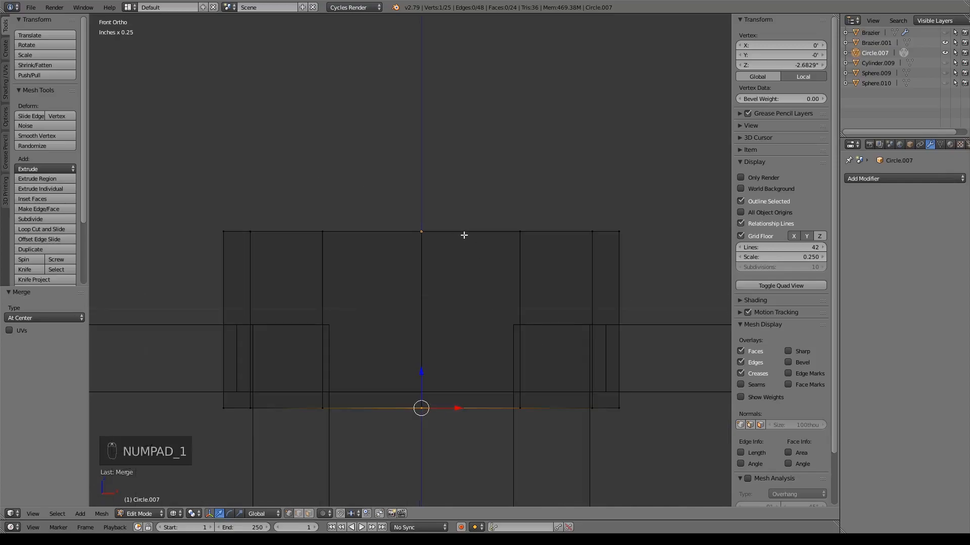
right_click(465, 235, "alt")
left_click_drag(423, 196, 439, 308)
key("s")
left_click(561, 369)
Extrude the widened loop straight up along Z to form the bowl's side wall.
scroll(561, 340, "down", 3)
key("e")
right_click(557, 337)
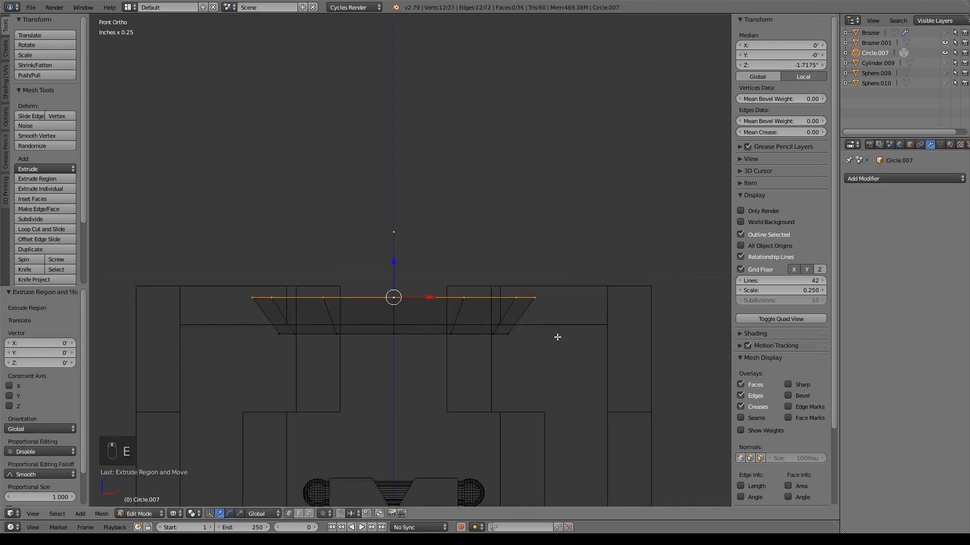
left_click_drag(394, 263, 397, 136)
Add one centred loop cut around the side wall and scale it outward by 1.405.
key("ctrl+r")
left_click(381, 214)
right_click(389, 216)
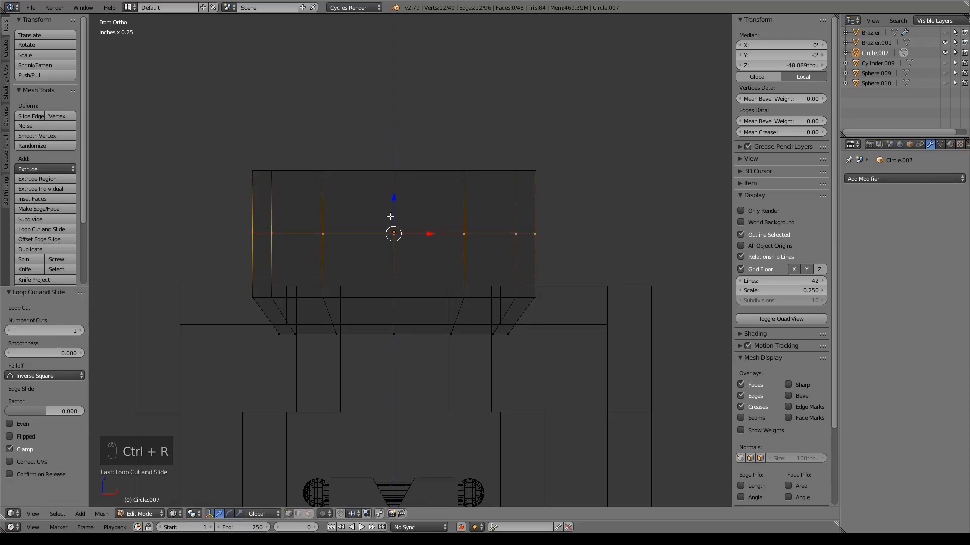
key("s")
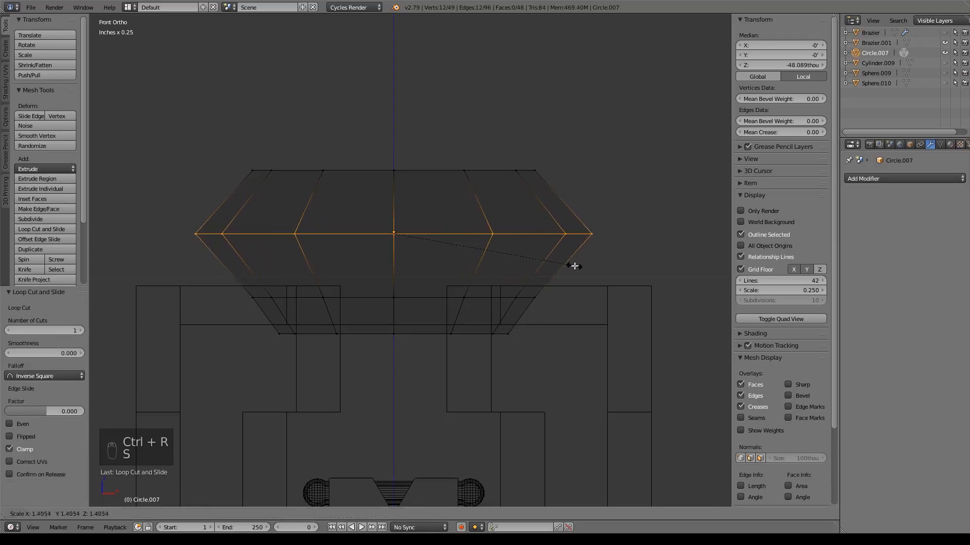
left_click(574, 266)
Add a Subdivision Surface modifier to the bowl with 3 view subdivisions and show it in solid shading.
left_click(886, 180)
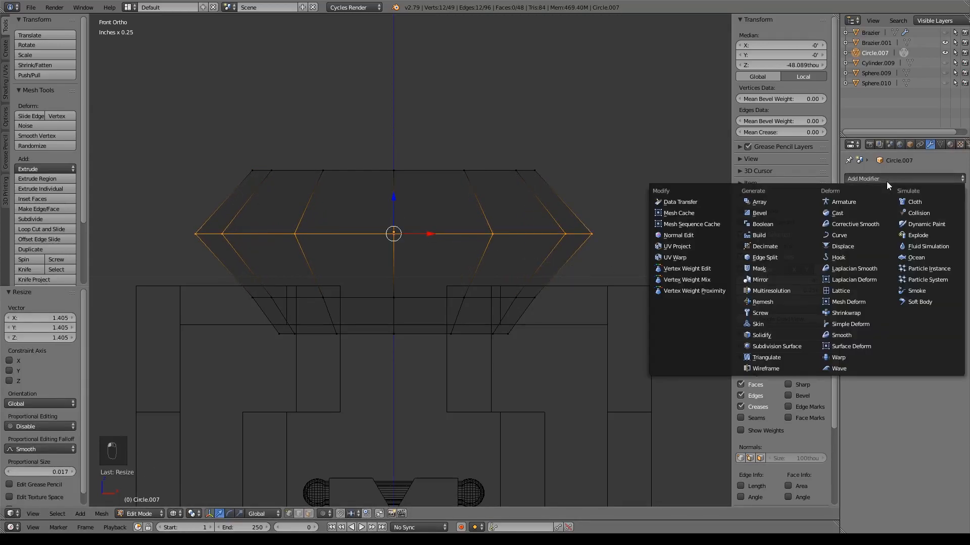
left_click(789, 346)
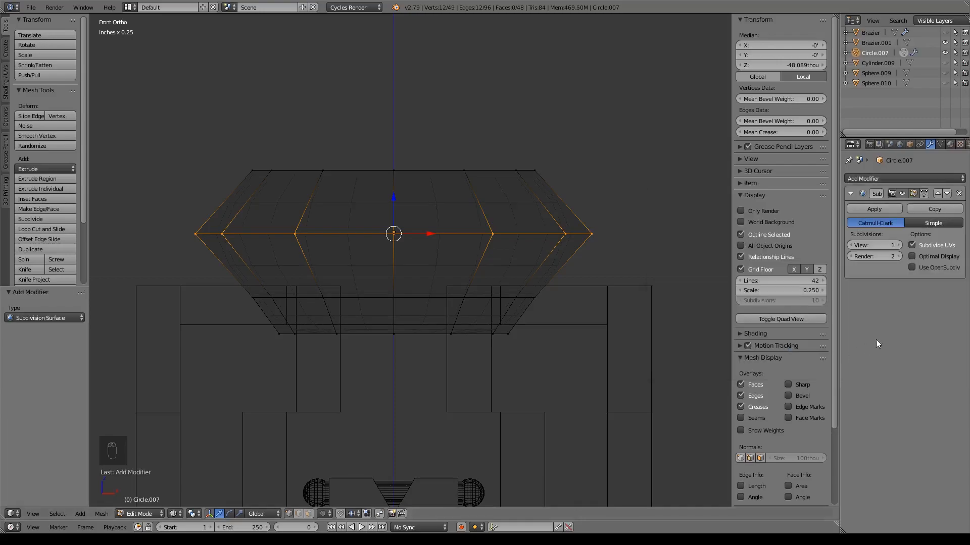
left_click(899, 246)
left_click(899, 245)
key("z")
mouse_move(584, 286)
middle_mouse_down()
mouse_move(449, 299)
mouse_move(480, 296)
middle_mouse_up()
Scale the edge loop just above the bowl's base outward by 1.264.
right_click(449, 315, "alt")
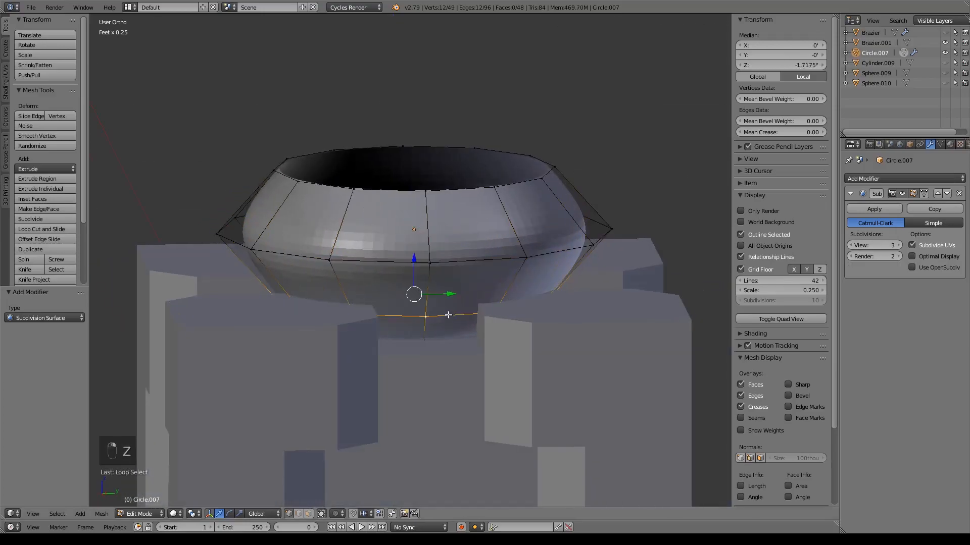
key("s")
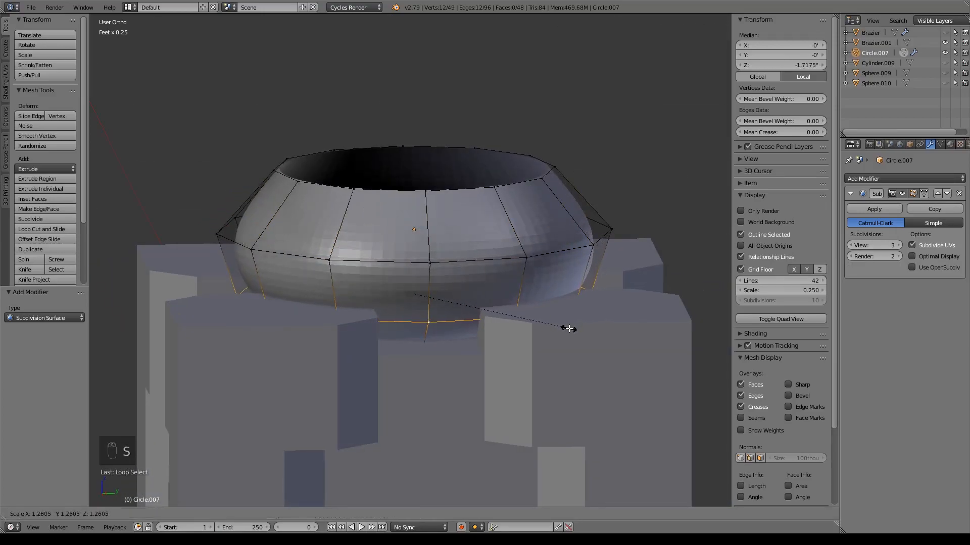
left_click(568, 329)
middle_click_drag(464, 344, 494, 325)
key("KP_1")
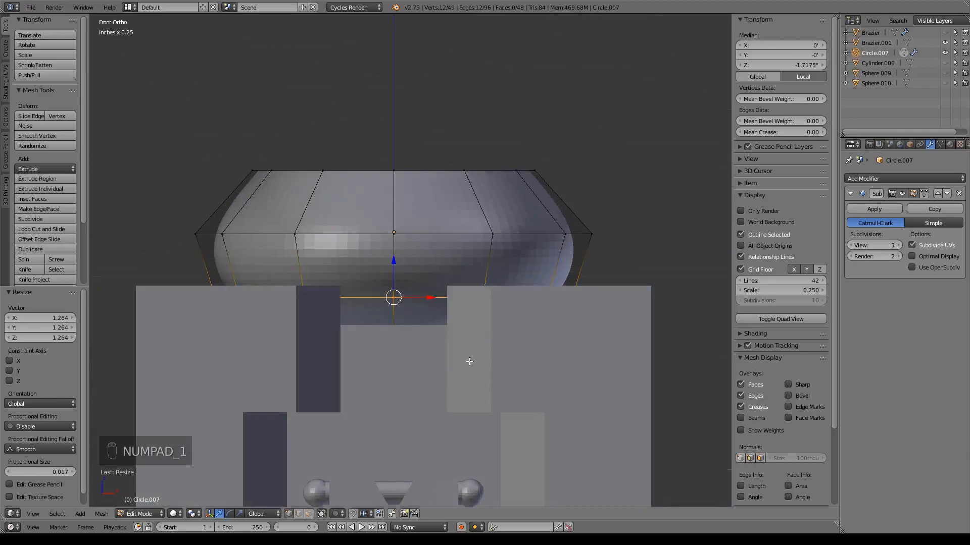
Extrude the bowl's top edge loop and scale it inward to about 0.87 to form a flat rim.
scroll(469, 362, "down", 5)
middle_click_drag(505, 368, 533, 281, "shift")
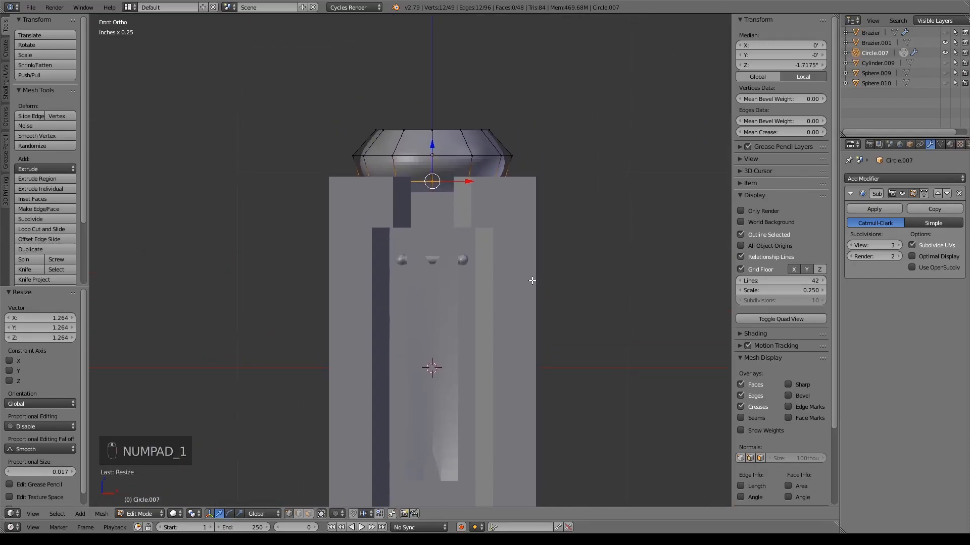
scroll(532, 280, "up", 7)
middle_click_drag(515, 175, 491, 383, "shift")
middle_click_drag(518, 38, 496, 209, "shift")
right_click(480, 172, "alt")
middle_click_drag(524, 153, 515, 173)
key("e")
right_click(514, 175)
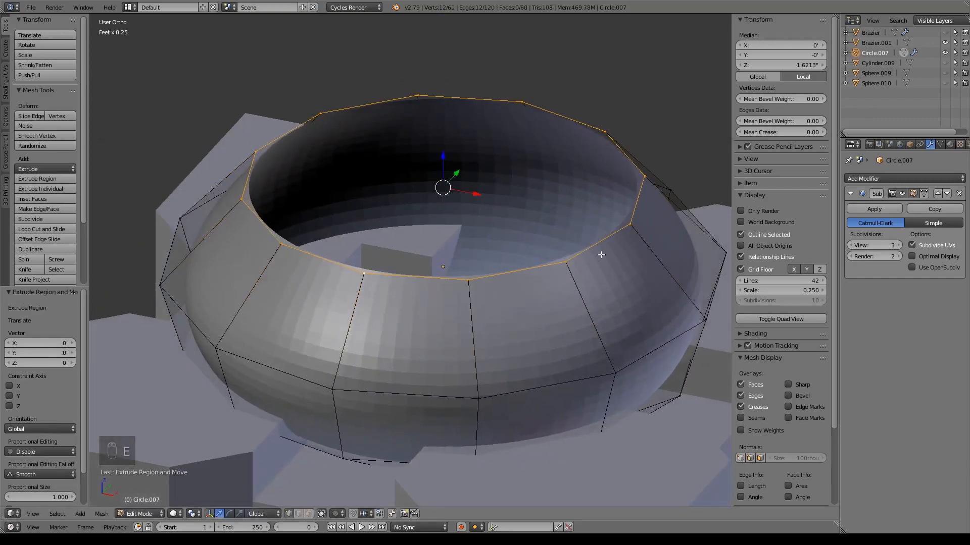
key("s")
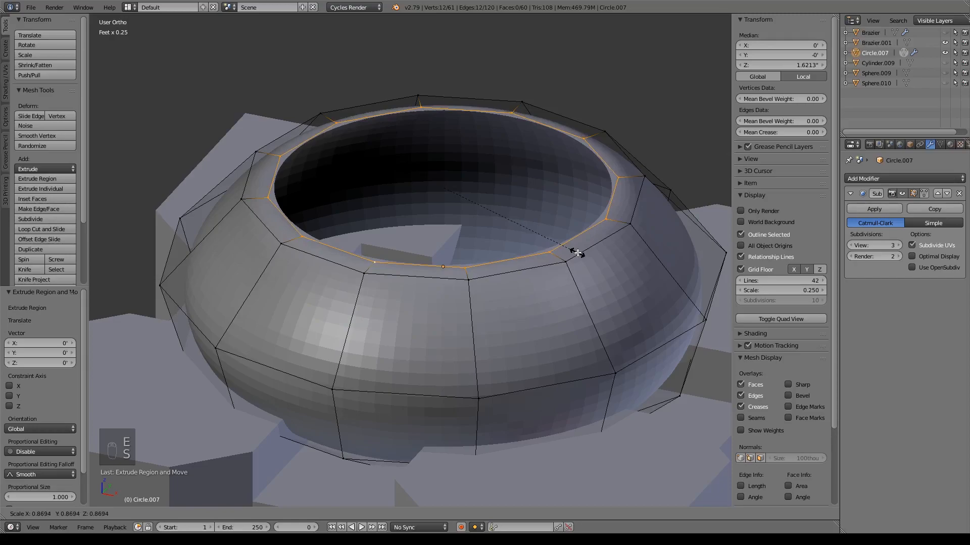
left_click(576, 253)
Extrude the rim's inner edge loop down 13 thou along Z into the bowl.
key("e")
right_click(564, 253)
left_click_drag(448, 161, 444, 190)
key("KP_1")
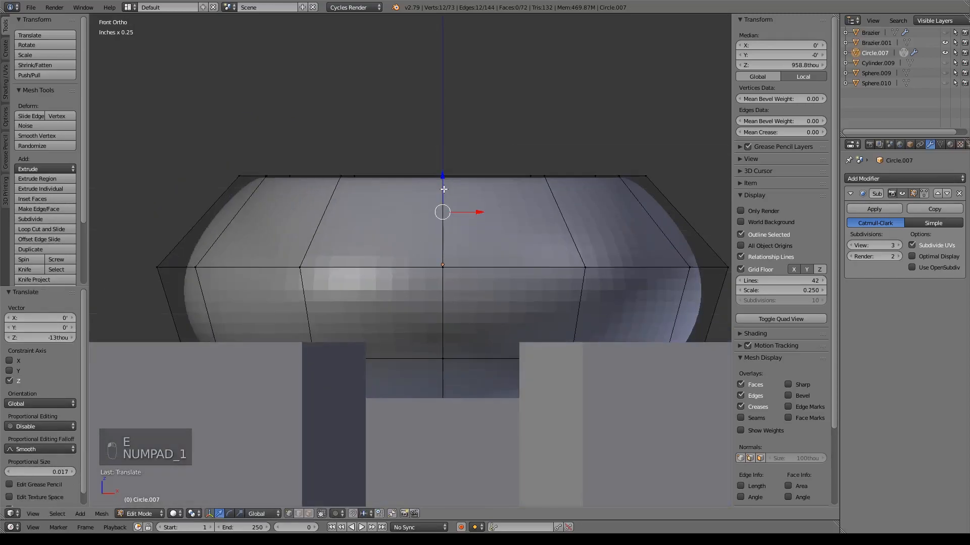
Widen the lowered inner loop in front view by scaling it 1.109 and again by 1.051.
scroll(421, 195, "up", 3)
middle_click_drag(479, 189, 463, 185, "shift")
key("z")
scroll(469, 191, "down", 3)
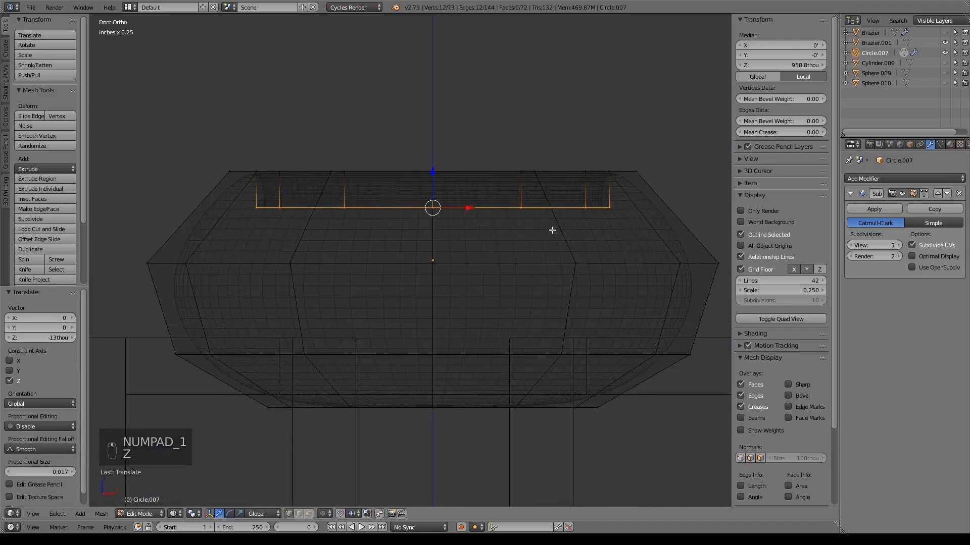
middle_click_drag(552, 229, 535, 219, "shift")
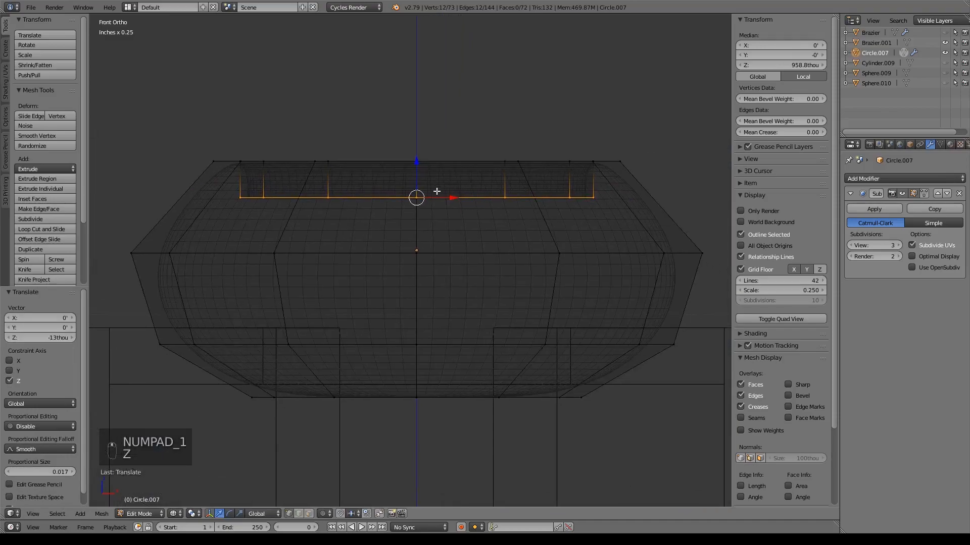
key("s")
left_click(479, 232)
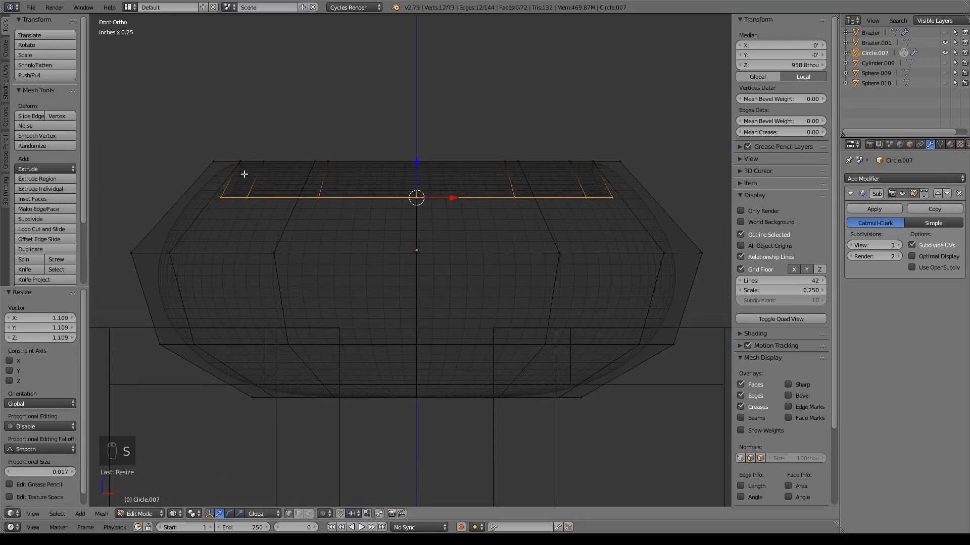
key("s")
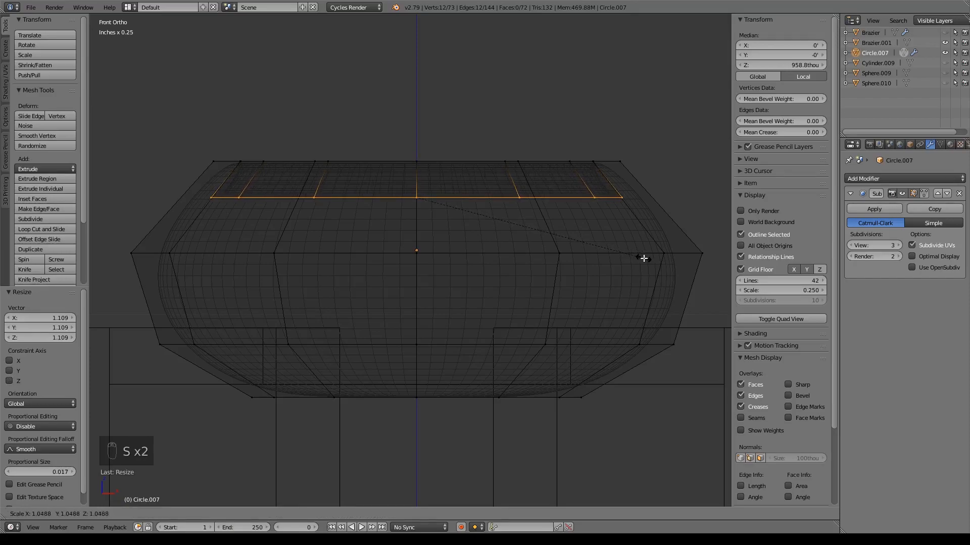
left_click(644, 258)
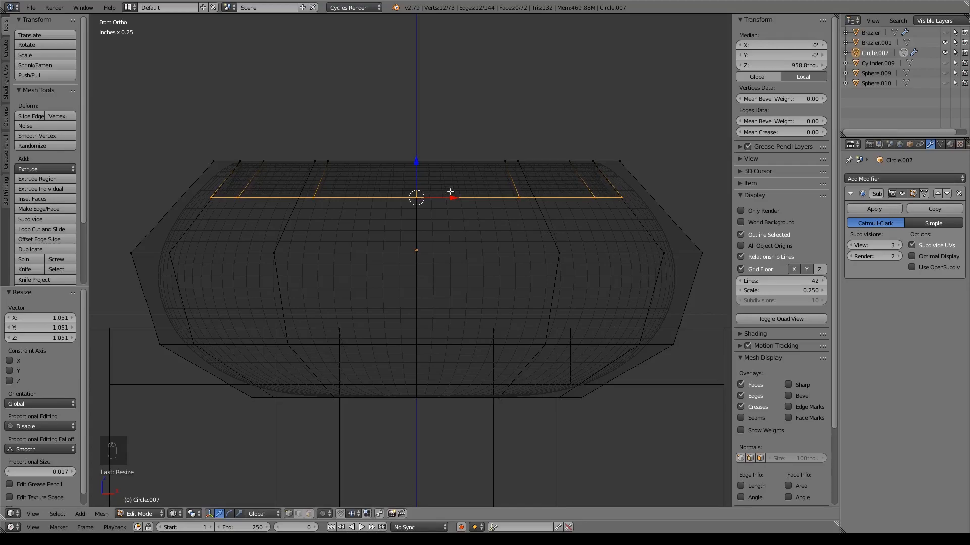
Build the bowl's inner floor by extruding the loop inward at scale 0.576, extruding again and merging at centre.
key("e")
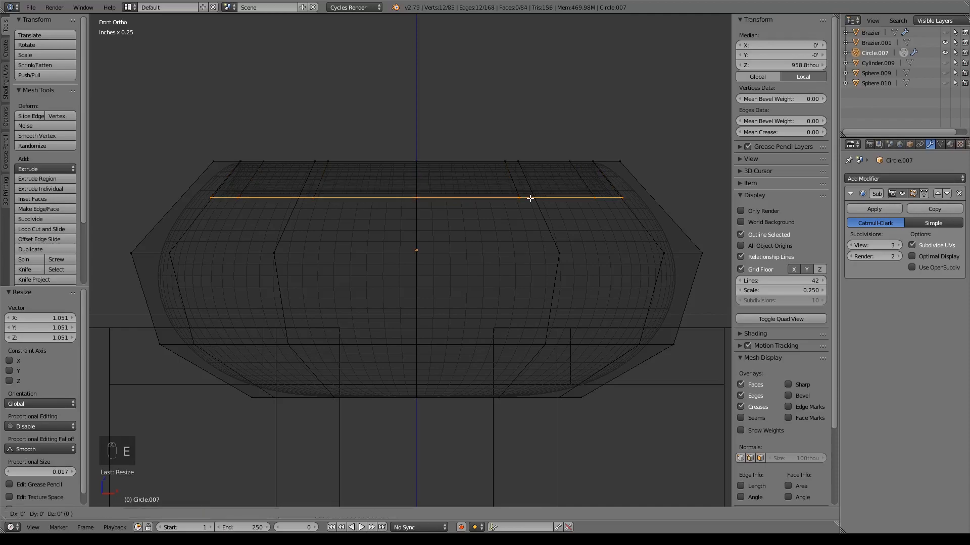
right_click(555, 212)
key("s")
left_click(529, 252)
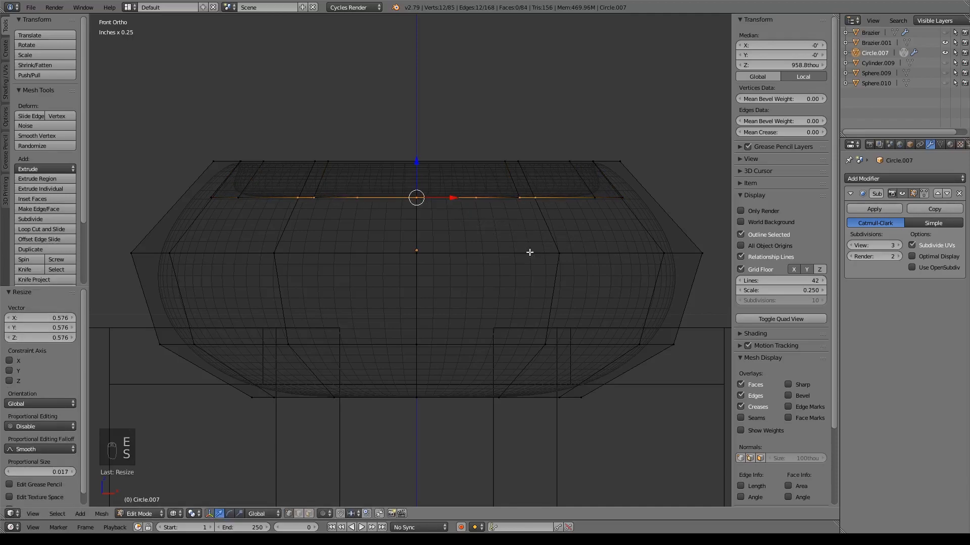
key("e")
right_click(555, 263)
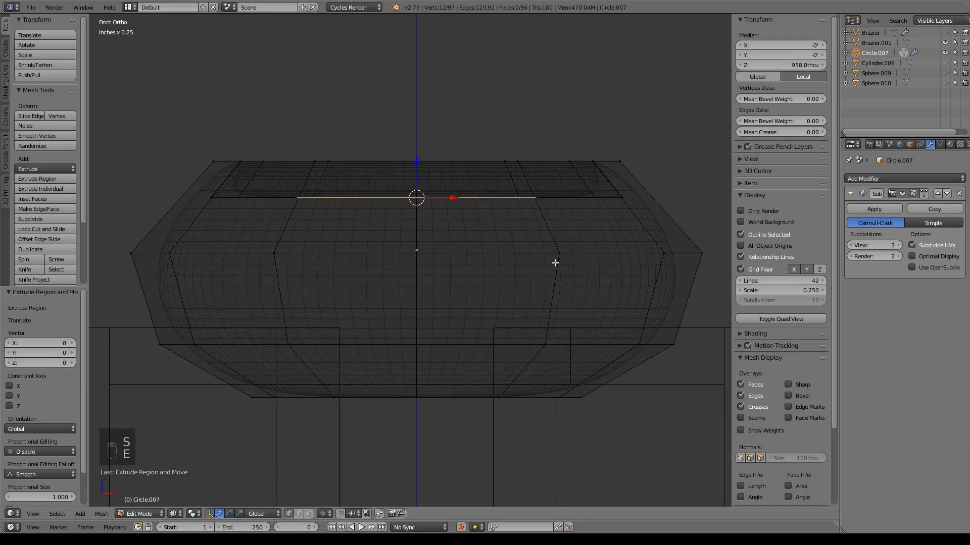
key("alt+m")
left_click(555, 262)
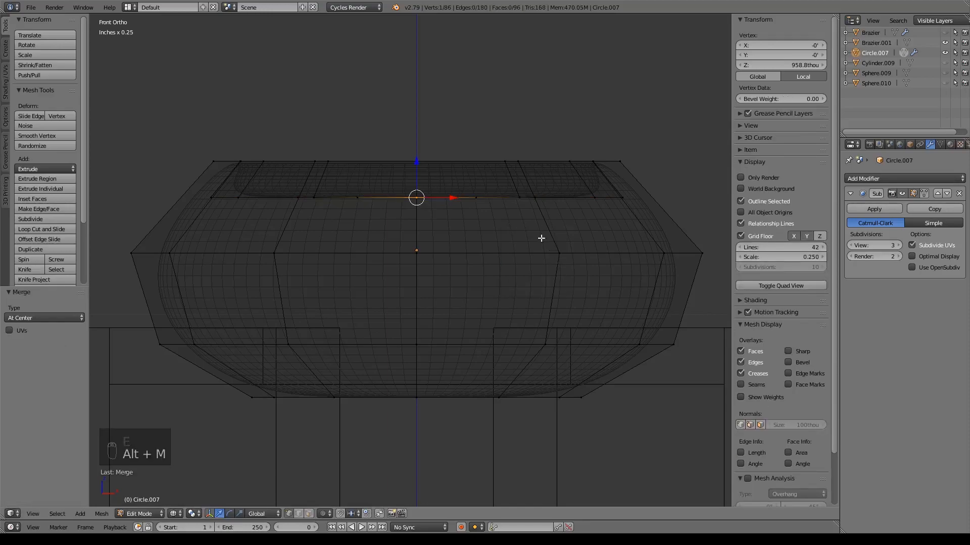
Crease the edge loop where the bowl's inner wall meets the floor to 1.000.
key("z")
mouse_move(541, 231)
middle_mouse_down()
mouse_move(450, 264)
mouse_move(381, 260)
middle_mouse_up()
key("z")
scroll(370, 173, "up", 5)
right_click(316, 150, "alt")
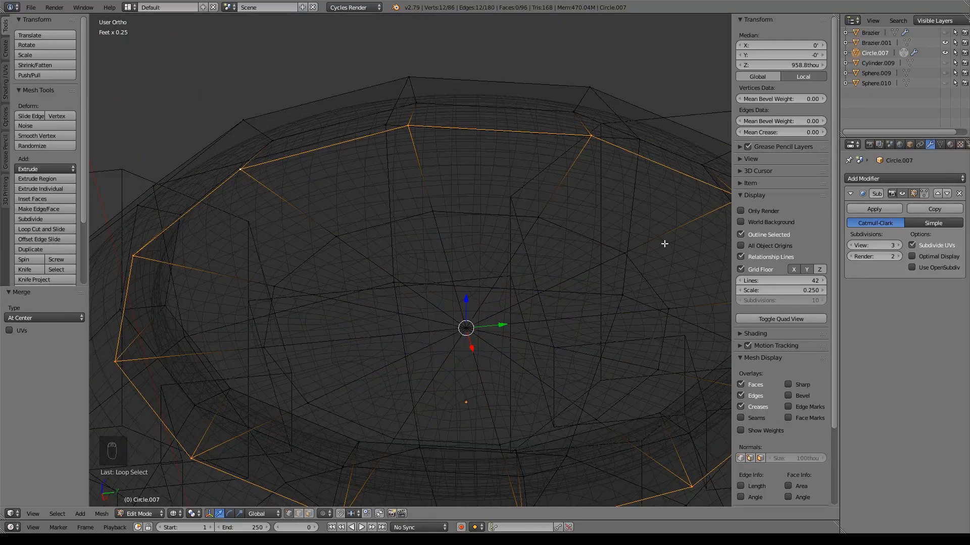
key("shift+e")
left_click(548, 174)
key("z")
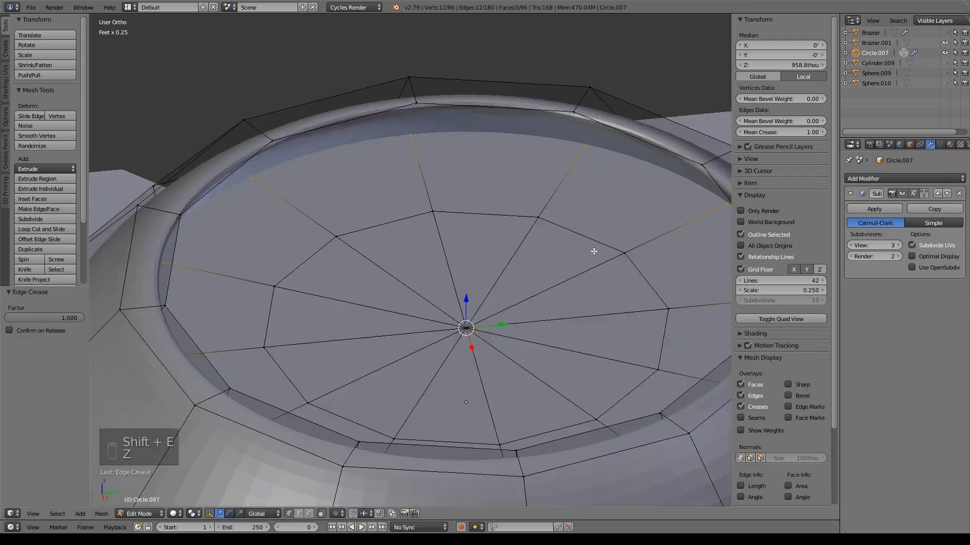
scroll(595, 249, "up", 2)
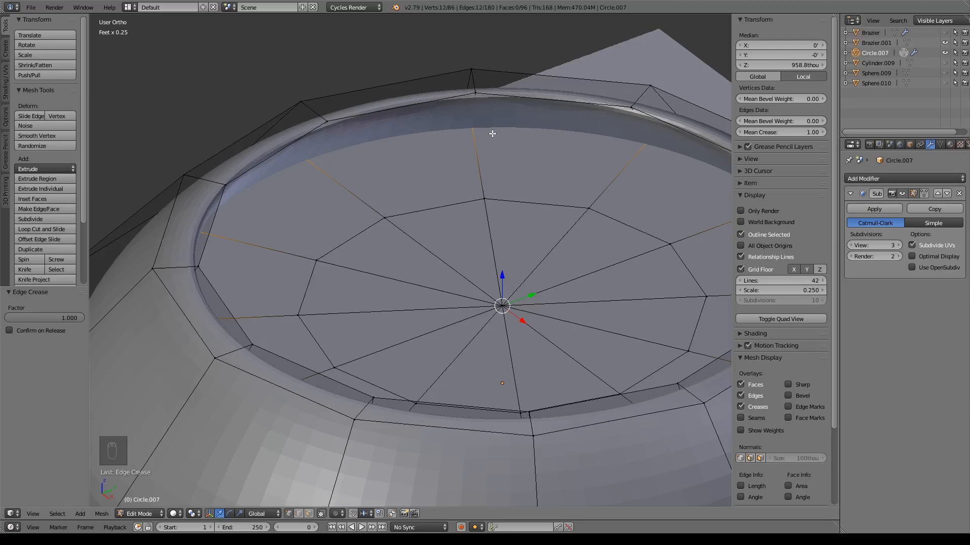
Try adding two loop cuts around the bowl's flat rim and undo them.
middle_click_drag(502, 144, 535, 149)
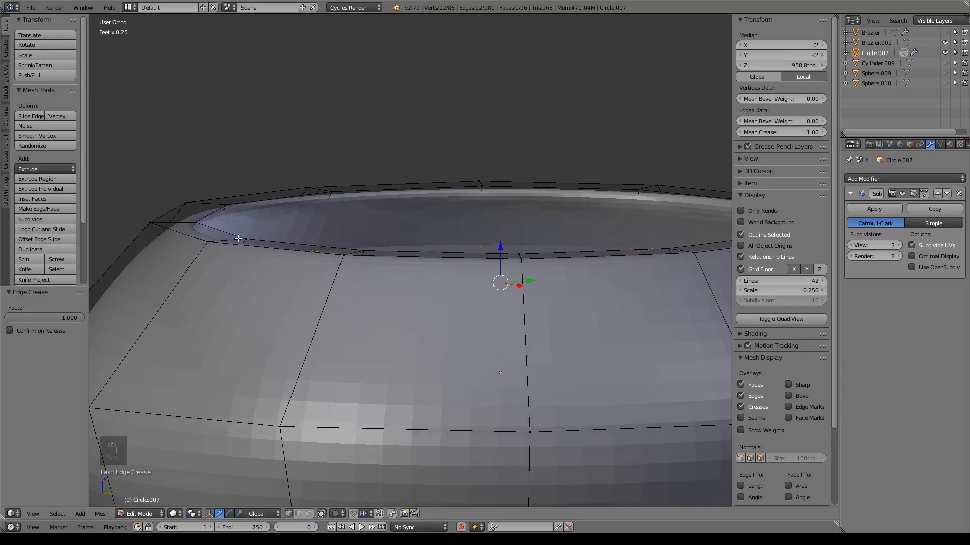
scroll(222, 238, "down", 4)
middle_click_drag(222, 239, 347, 268)
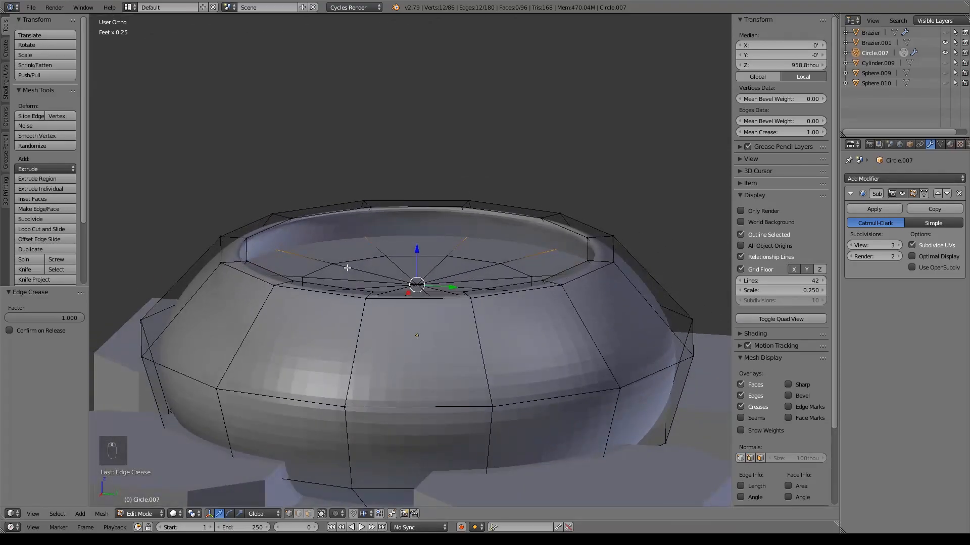
key("ctrl+r")
left_click(233, 238)
right_click(232, 239)
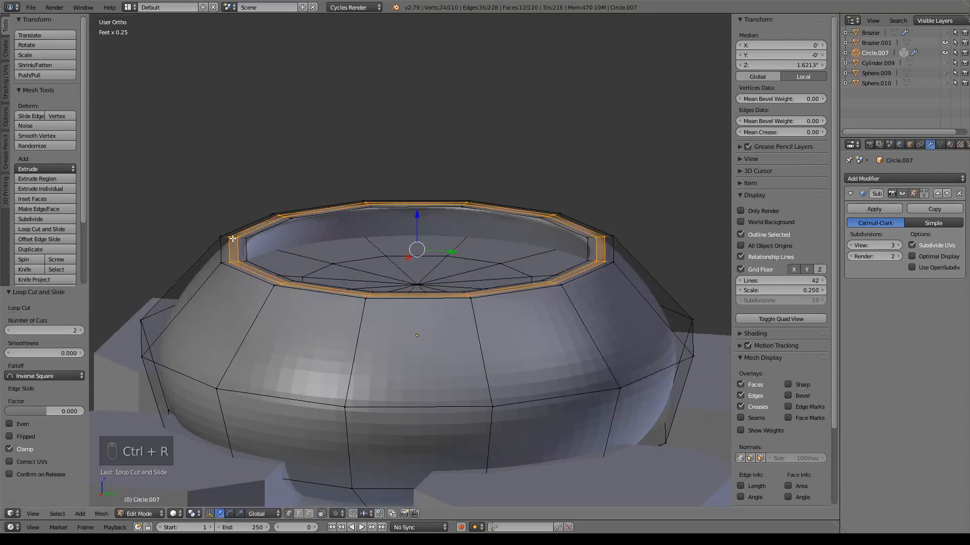
middle_click_drag(355, 310, 407, 303)
key("ctrl+z")
Try creasing the rim's outer and inner edge loops together to 1.000, and undo back to the outer loop selection.
right_click(356, 273, "alt")
right_click(372, 267, "alt+shift")
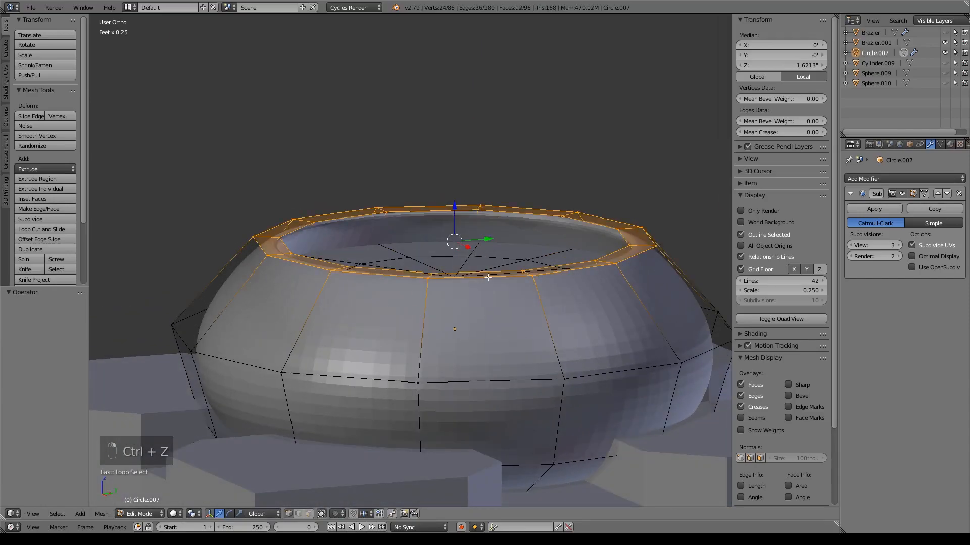
key("shift+e")
left_click(253, 277)
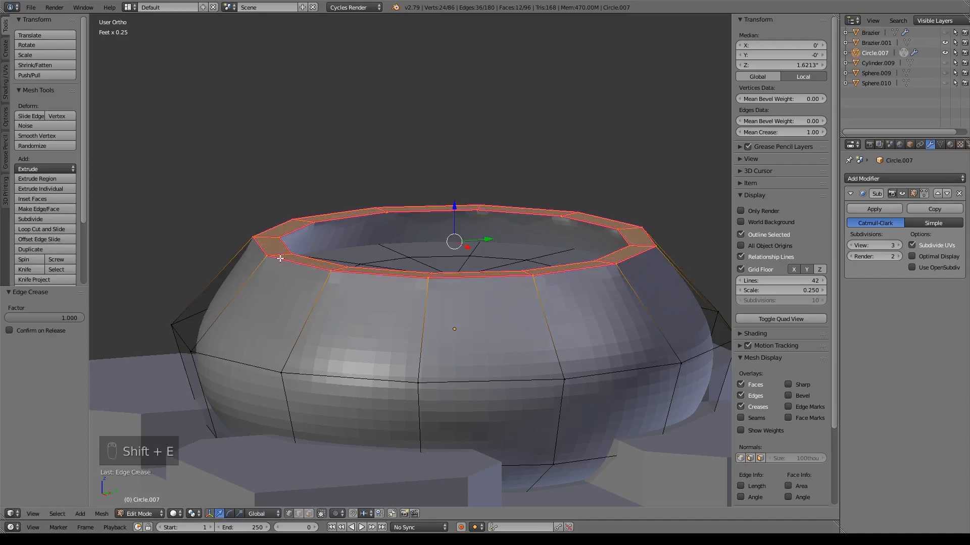
key("ctrl+z")
key("ctrl+z")
Crease the bowl rim's outer edge loop to 1.000 and crease the rim's inner edge loop separately.
key("shift+e")
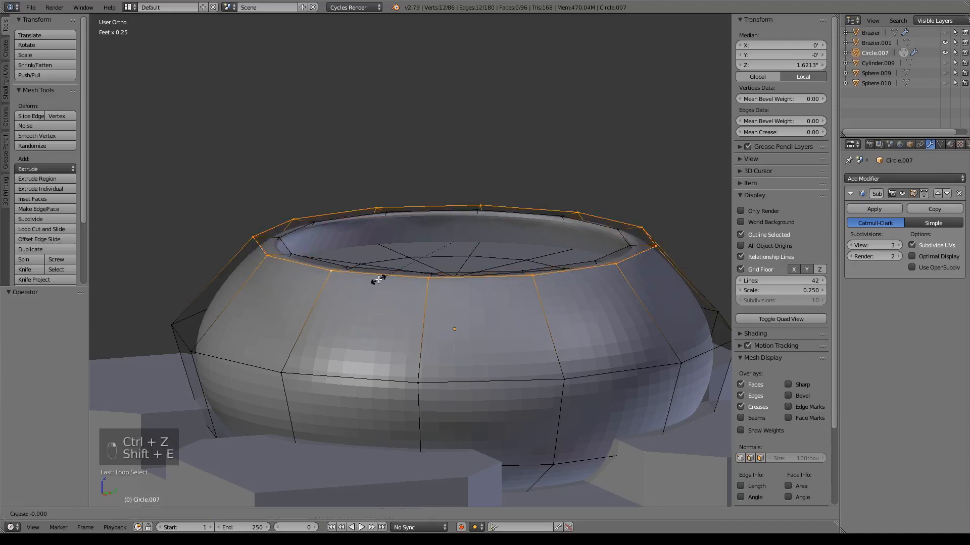
left_click(361, 312)
right_click(378, 267, "alt")
key("shift+e")
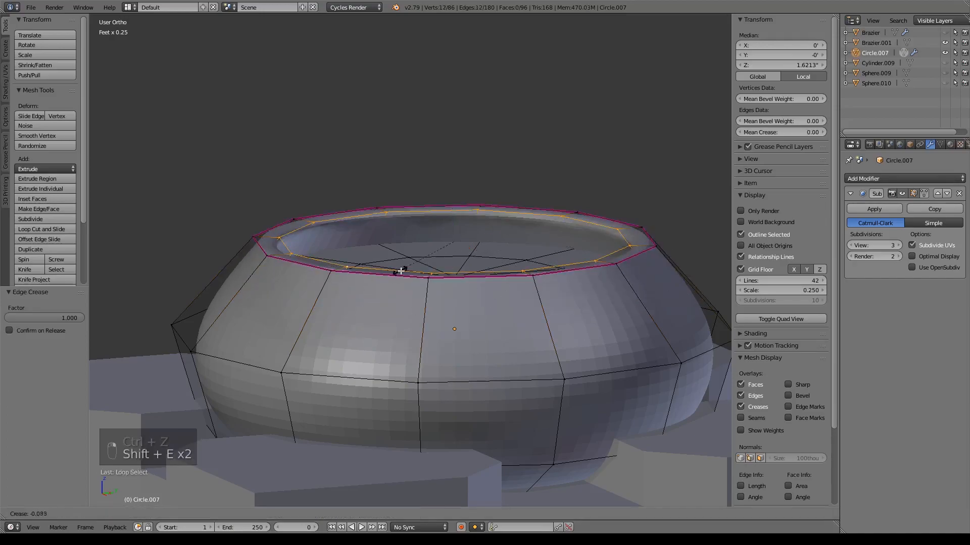
left_click(515, 348)
Examine the creased bowl and its fit on the brazier body from several angles in Object and Edit Mode.
middle_click_drag(515, 349, 646, 362)
key("Tab")
scroll(617, 397, "down", 3)
middle_click_drag(617, 398, 589, 252)
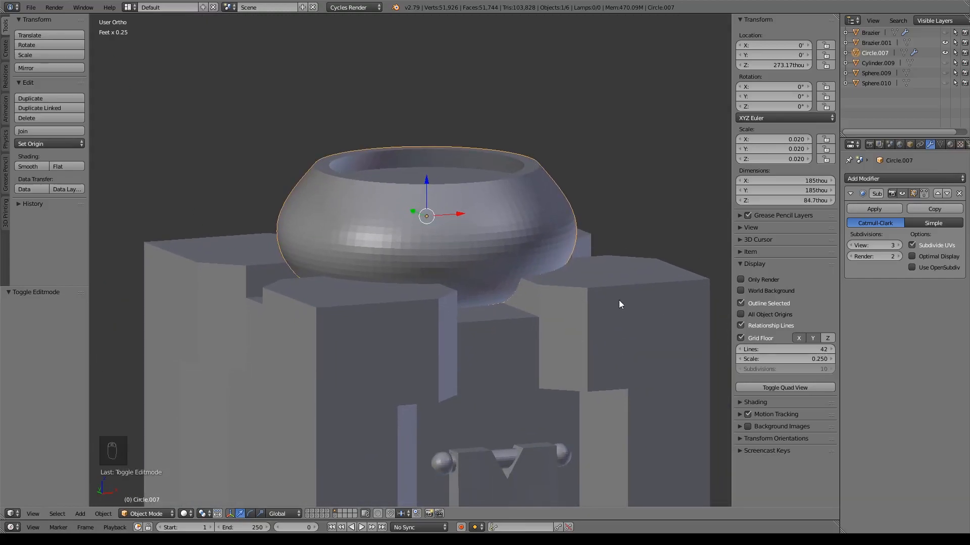
scroll(641, 411, "down", 4)
middle_click_drag(641, 412, 529, 286)
middle_click_drag(469, 200, 456, 276, "shift")
scroll(456, 276, "up", 7)
middle_click_drag(472, 147, 486, 306, "shift")
key("Tab")
scroll(486, 305, "down", 6)
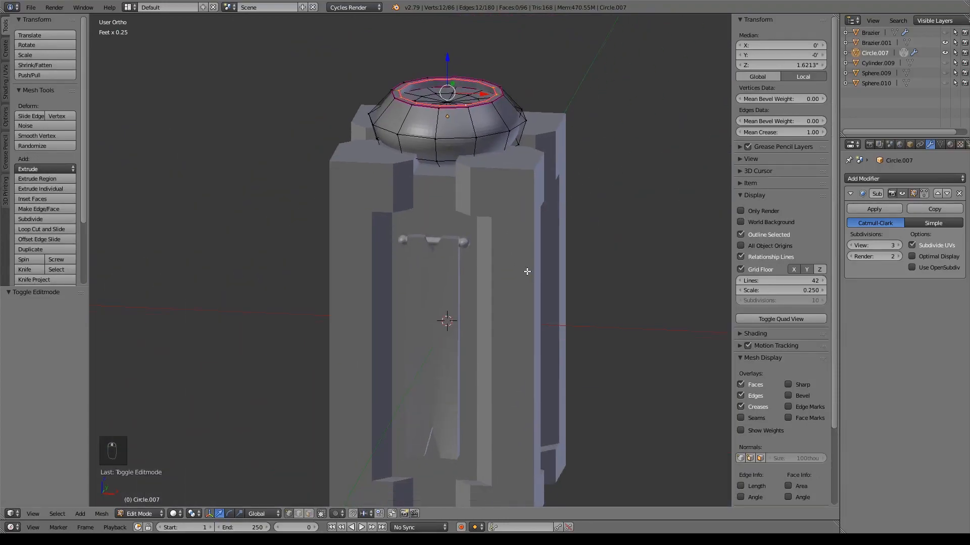
In Object Mode, select both the bowl and the brazier body and apply their location, rotation and scale.
key("Tab")
key("a")
key("a")
key("a")
key("a")
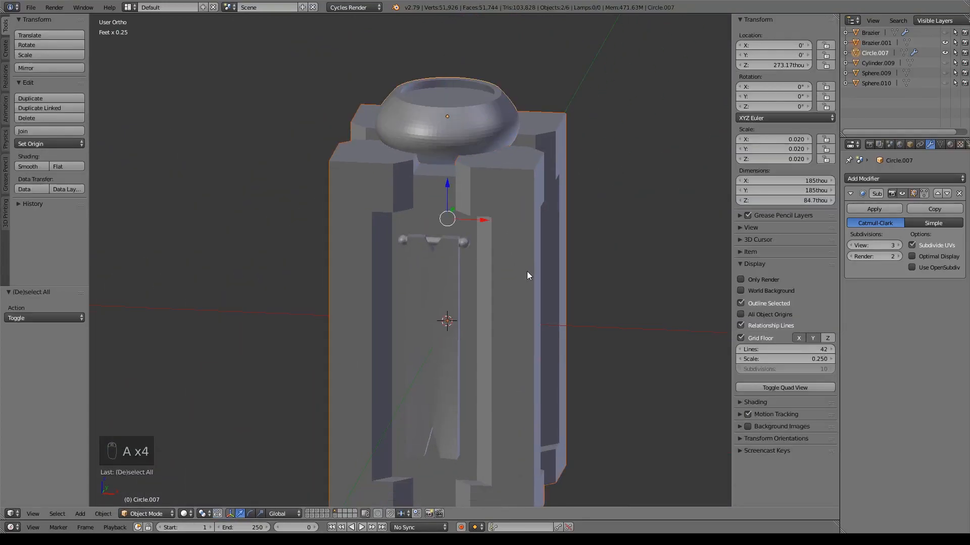
key("ctrl+a")
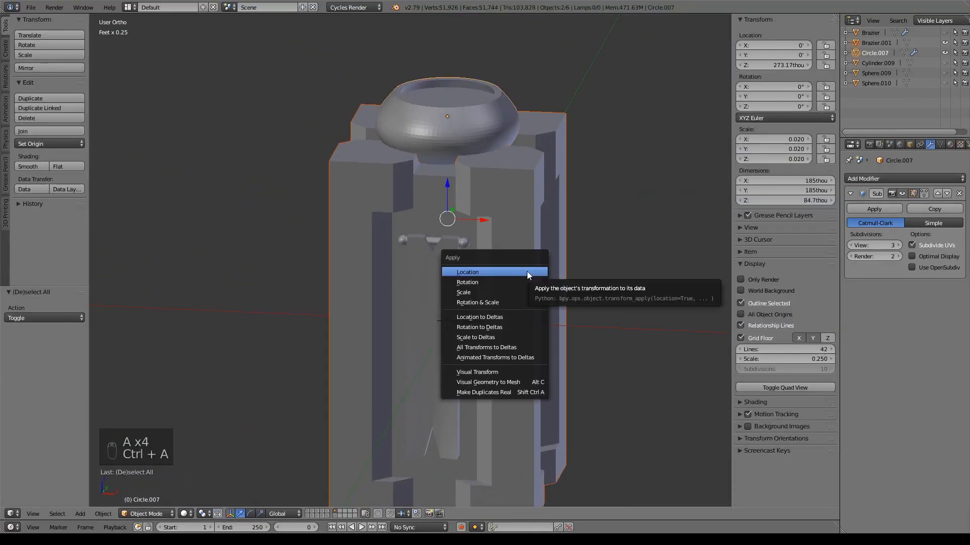
left_click(527, 271)
key("ctrl+a")
left_click(506, 301)
Duplicate the bowl in place, hide the original Circle.007, and apply the Subdivision Surface modifier on the copy.
right_click(475, 131)
key("shift+d")
right_click(578, 114)
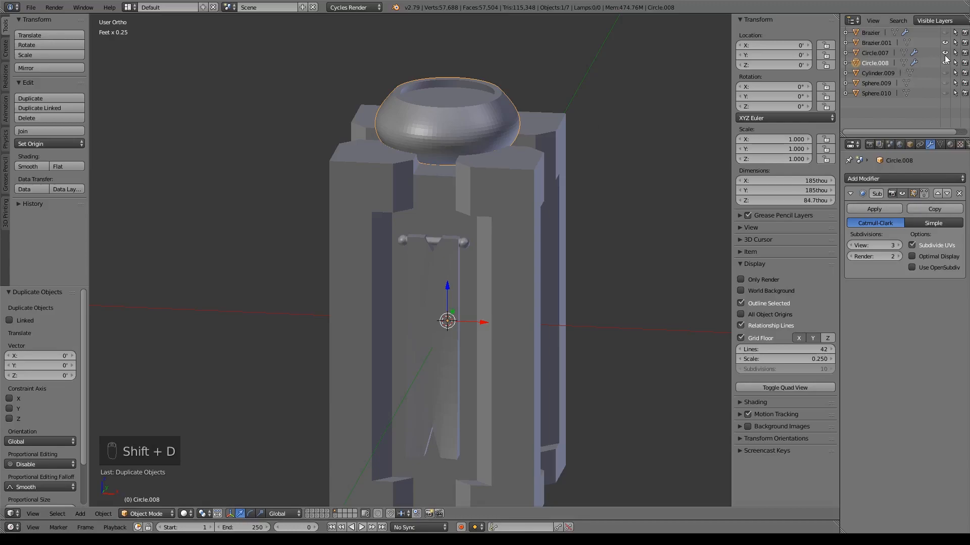
left_click(879, 207)
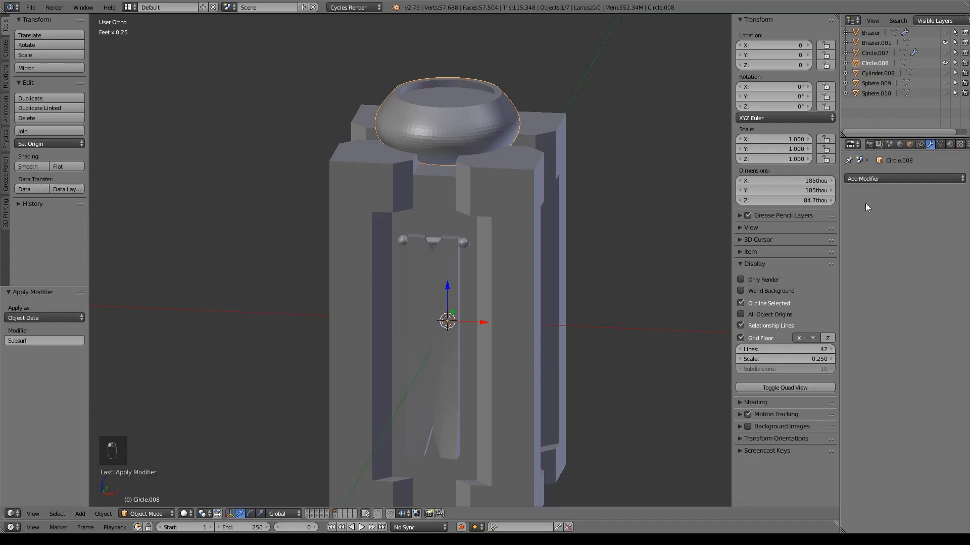
Try joining the bowl copy Circle.008 to Brazier.001 with a Boolean Union modifier, hiding the copy and applying the modifier.
right_click(506, 263)
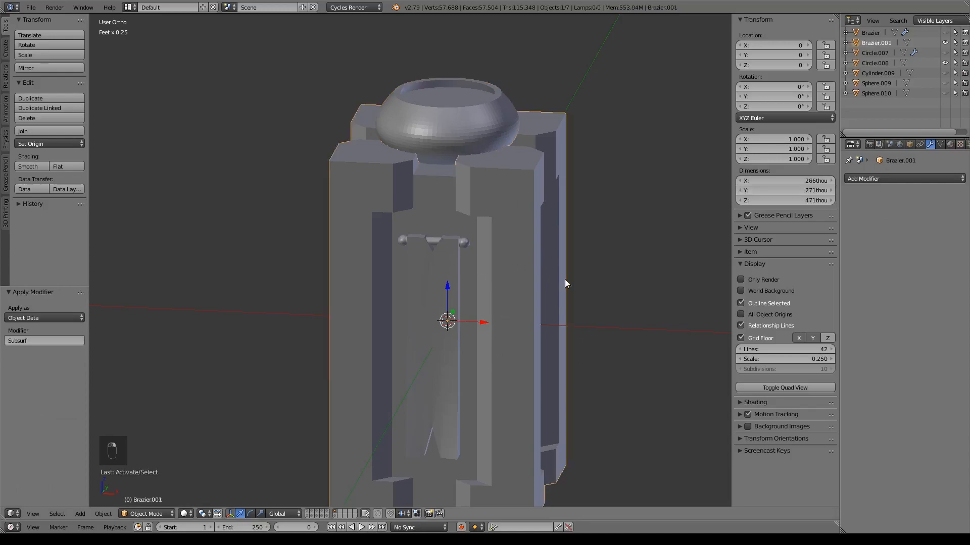
left_click(882, 178)
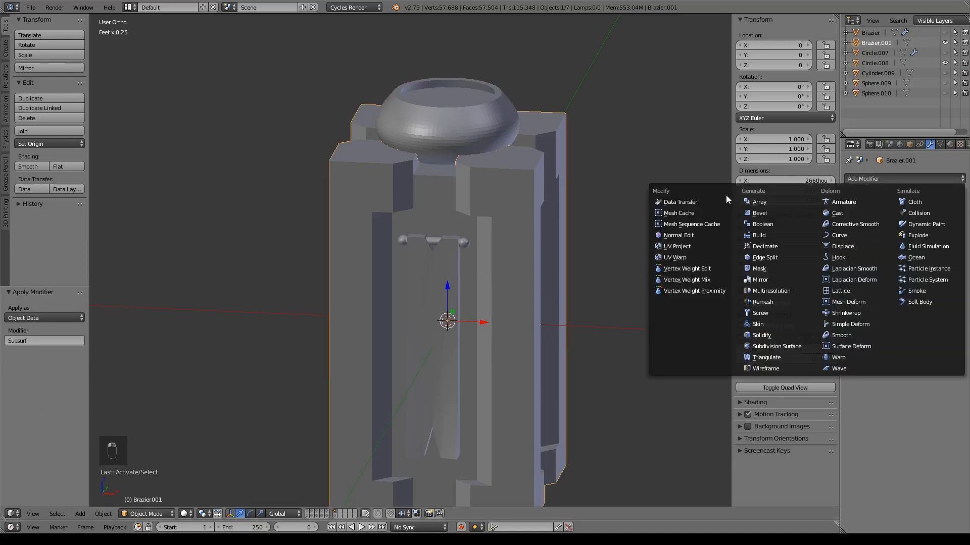
left_click(763, 225)
left_click(878, 233)
left_click(874, 212)
left_click(958, 234)
left_click(481, 95)
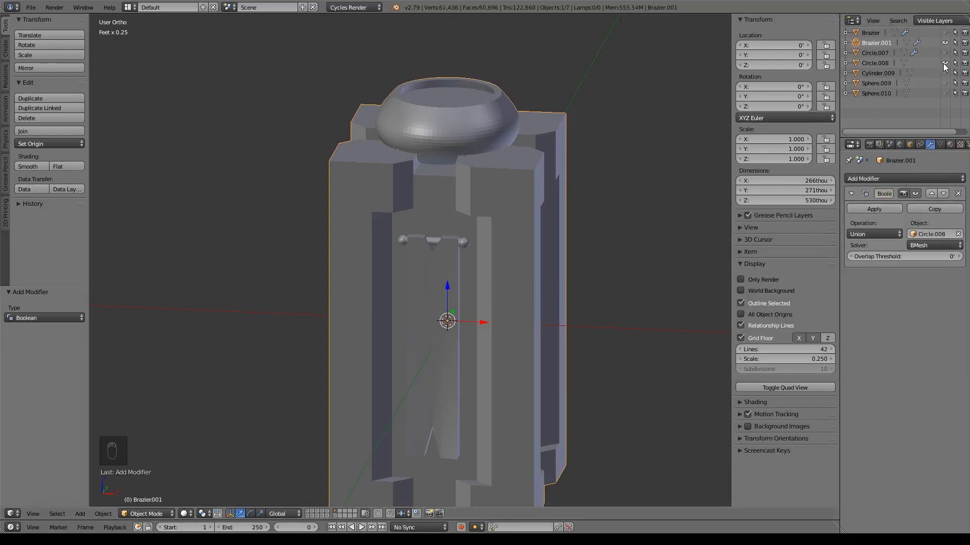
left_click(872, 209)
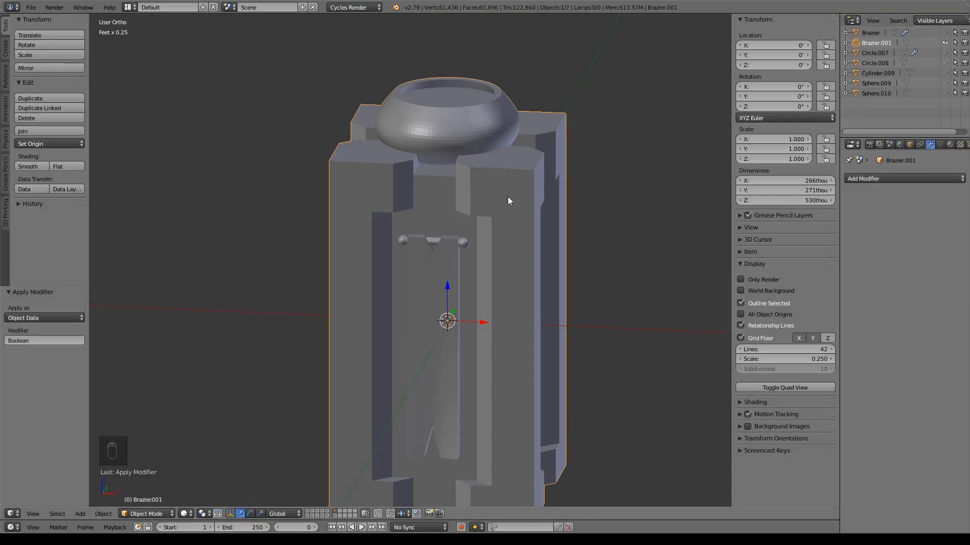
Examine the united brazier mesh inside the bowl in wireframe Edit Mode.
key("Tab")
key("z")
scroll(489, 94, "up", 6)
middle_click_drag(488, 94, 464, 316, "shift")
middle_click_drag(566, 277, 591, 325)
scroll(565, 299, "up", 4)
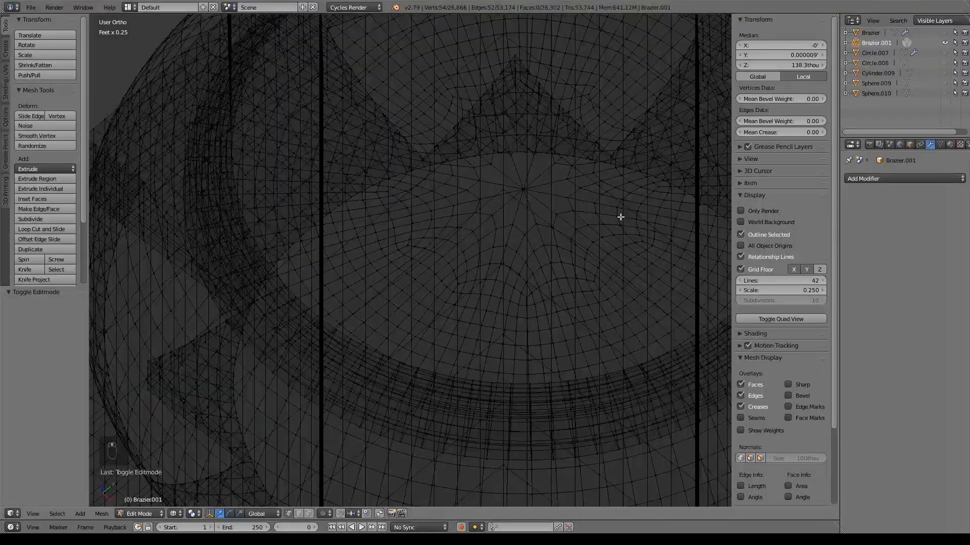
middle_click_drag(621, 226, 487, 273, "shift")
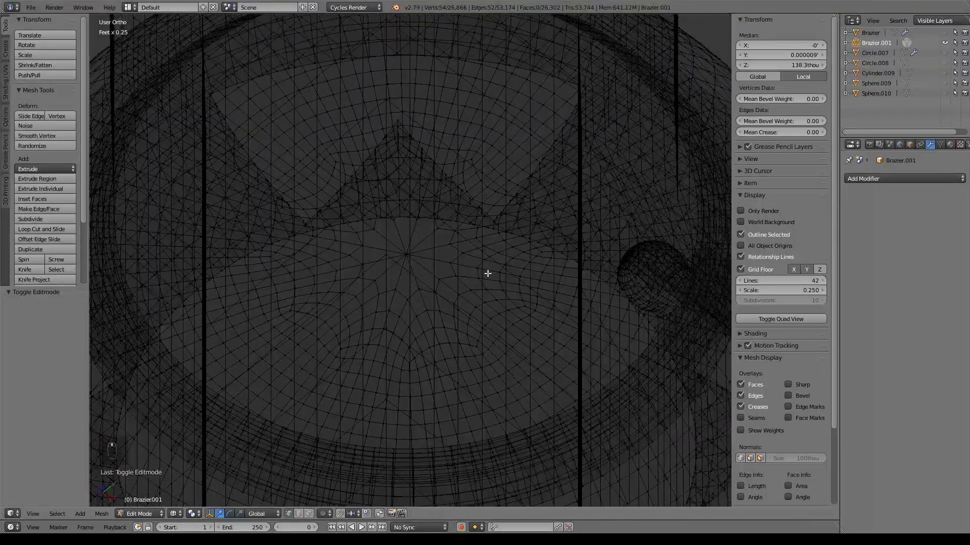
Select four vertices near the bowl intersection and inspect the crowded geometry where bowl and body meet.
right_click(370, 190)
right_click(397, 165, "shift")
right_click(445, 211, "shift")
right_click(390, 199, "shift")
middle_click_drag(444, 197, 467, 172)
scroll(467, 172, "down", 3)
middle_click_drag(544, 261, 500, 244)
scroll(502, 234, "up", 6)
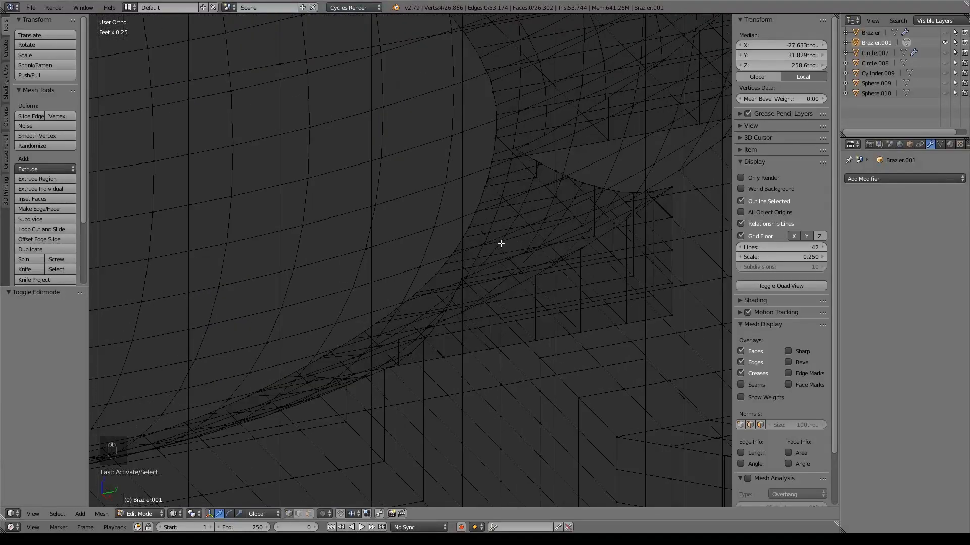
Try merging four closely spaced vertices at the bowl and body intersection at their center.
right_click(517, 150)
scroll(519, 156, "up", 2)
right_click(530, 107, "shift")
right_click(528, 119, "shift")
right_click(565, 112, "shift")
key("alt+m")
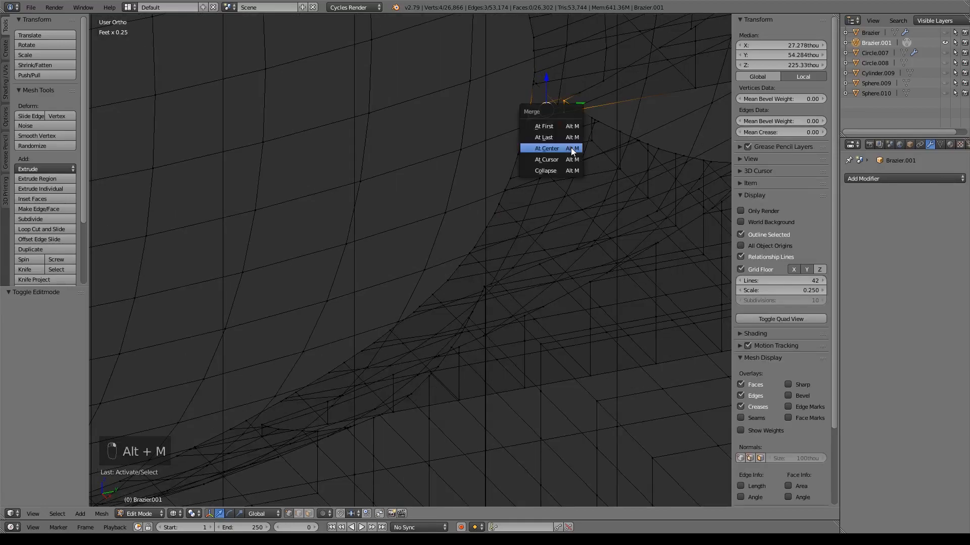
left_click(571, 149)
Undo the vertex merge and the applied union, remove the Boolean modifier from Brazier.001, and unhide Circle.008.
scroll(576, 417, "down", 2)
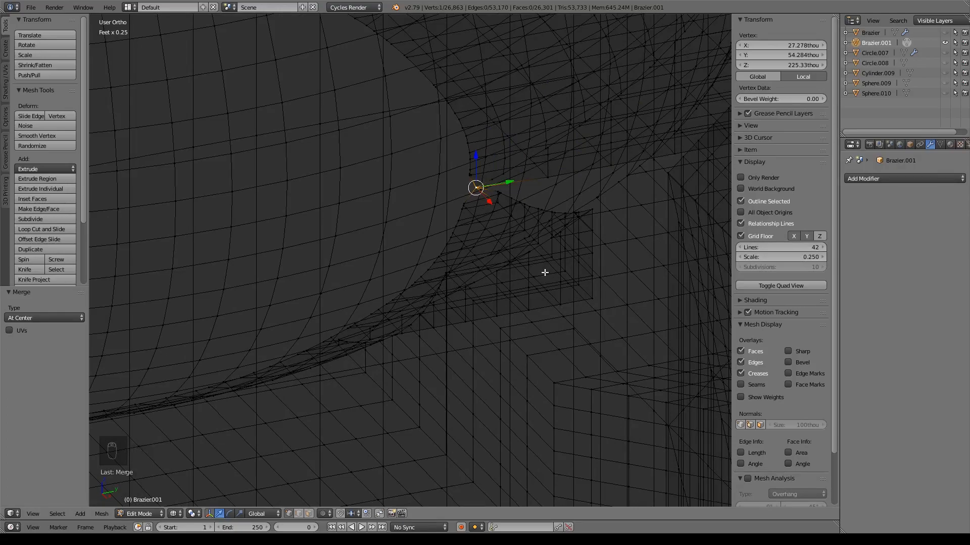
key("Tab")
key("ctrl+z")
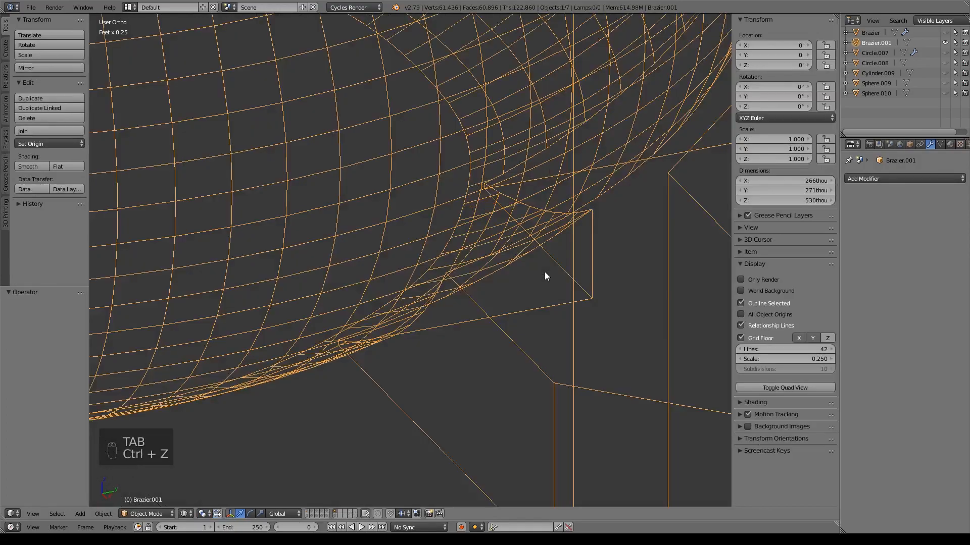
key("ctrl+z")
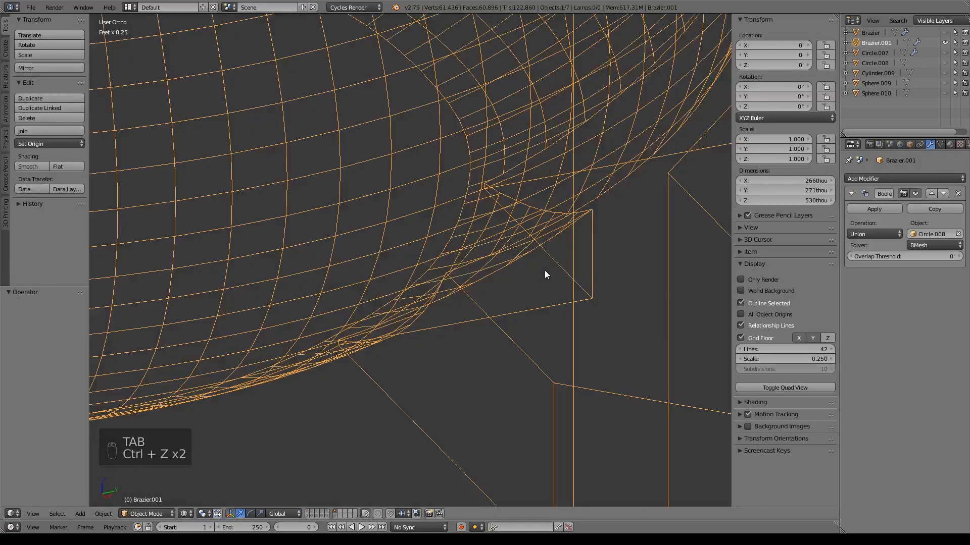
left_click(957, 194)
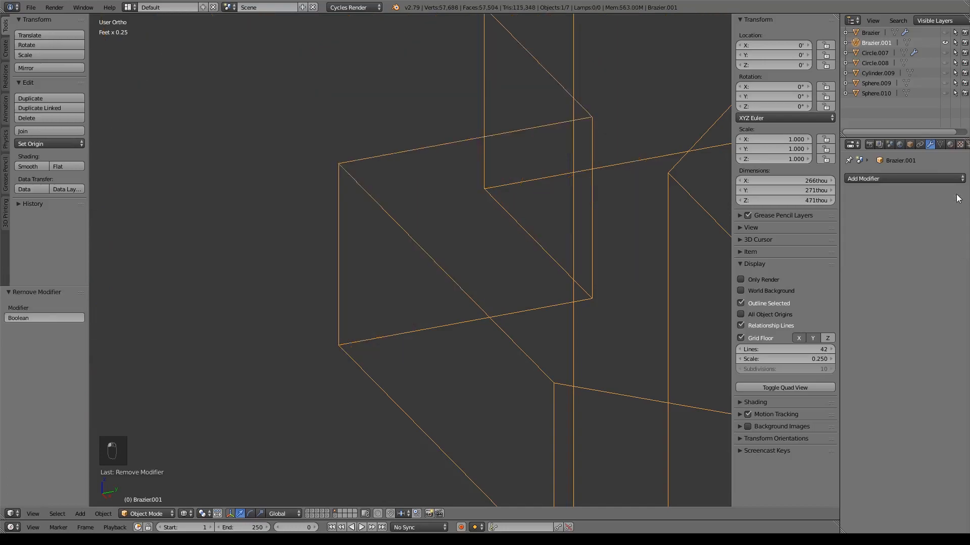
left_click(945, 63)
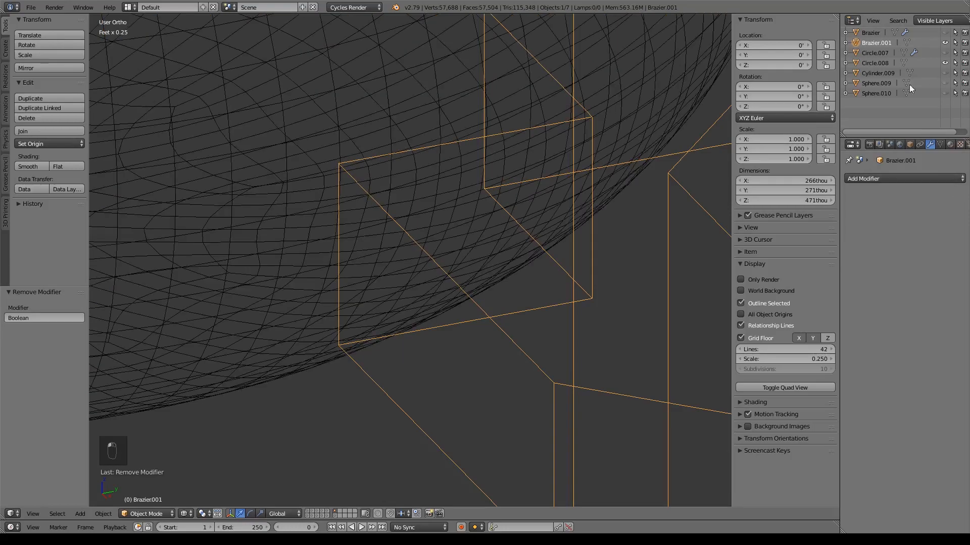
Try scaling the bowl copy Circle.008 about its current origin and moving its geometry to the origin, and undo.
right_click(357, 175)
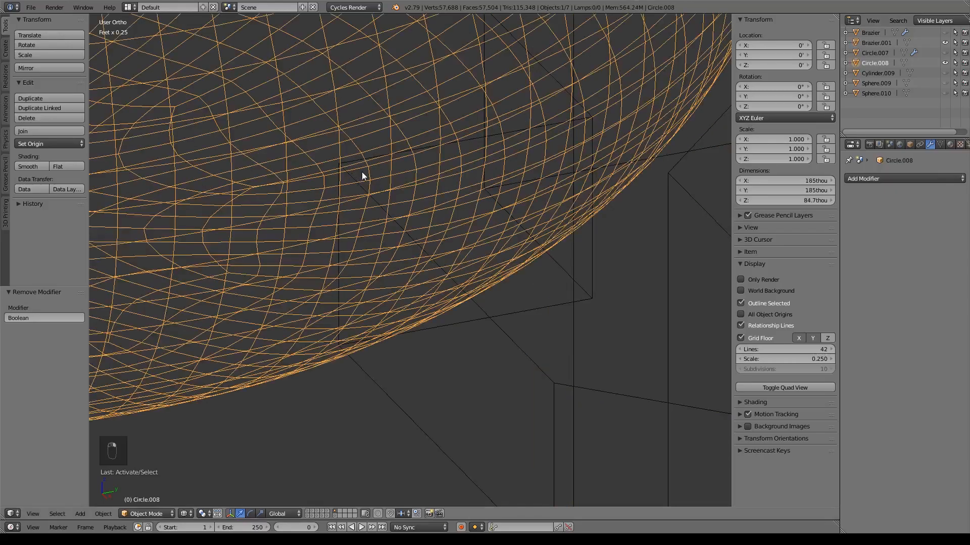
key("s")
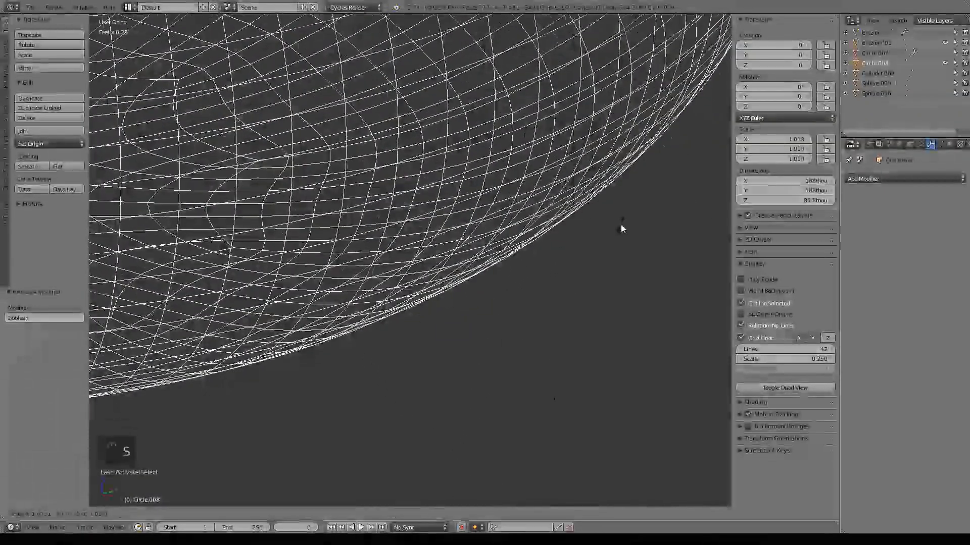
right_click(620, 224)
scroll(620, 224, "down", 5)
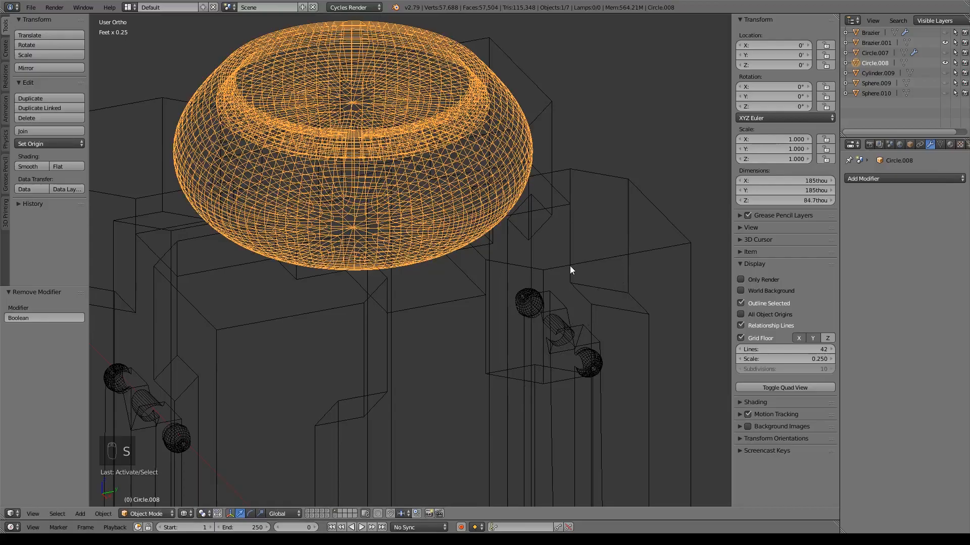
key("s")
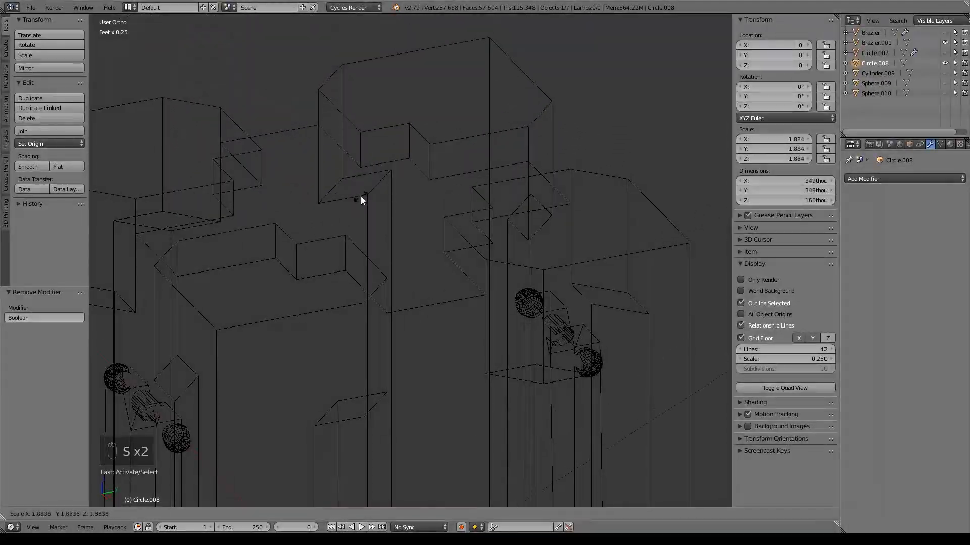
right_click(360, 200)
left_click(49, 145)
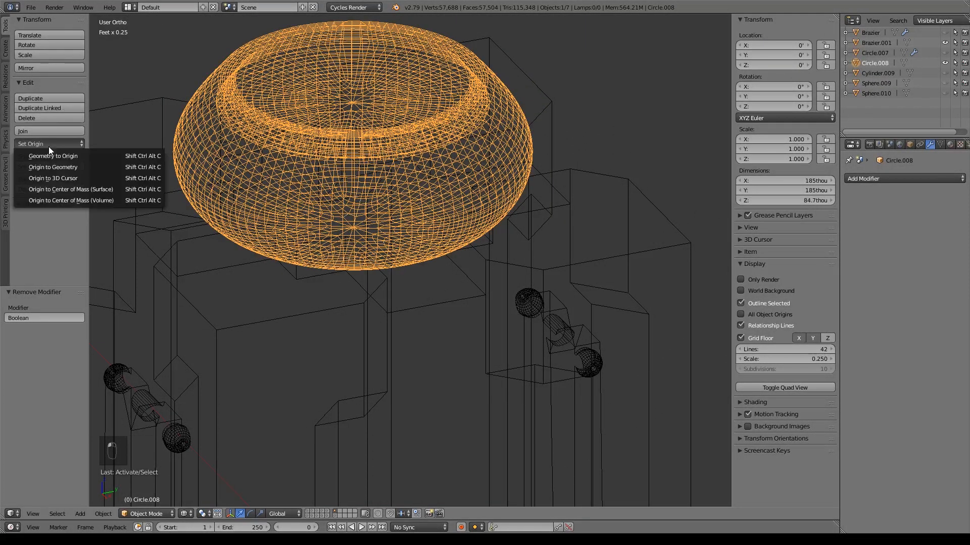
left_click(56, 157)
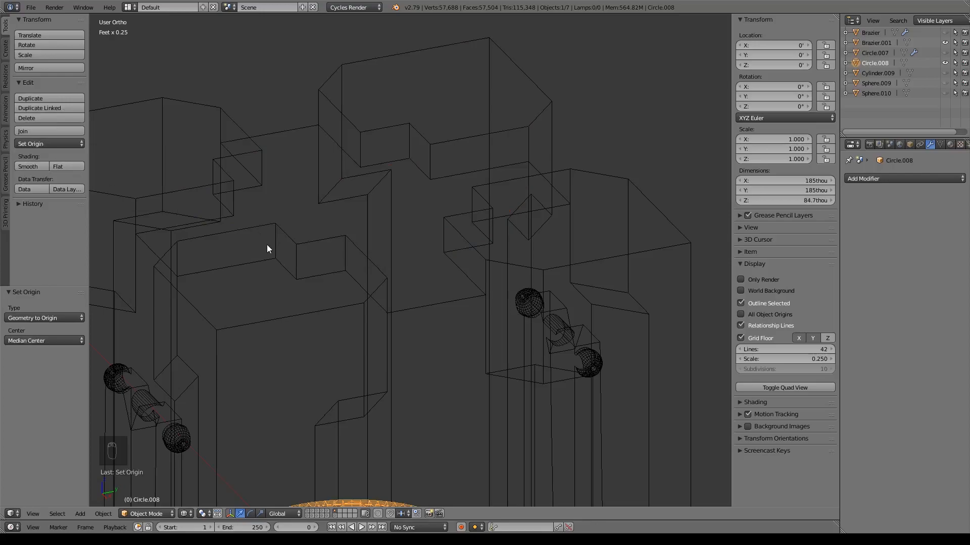
key("ctrl+z")
Set the bowl copy's origin to its geometry and scale the bowl uniformly by 1.112.
left_click(65, 145)
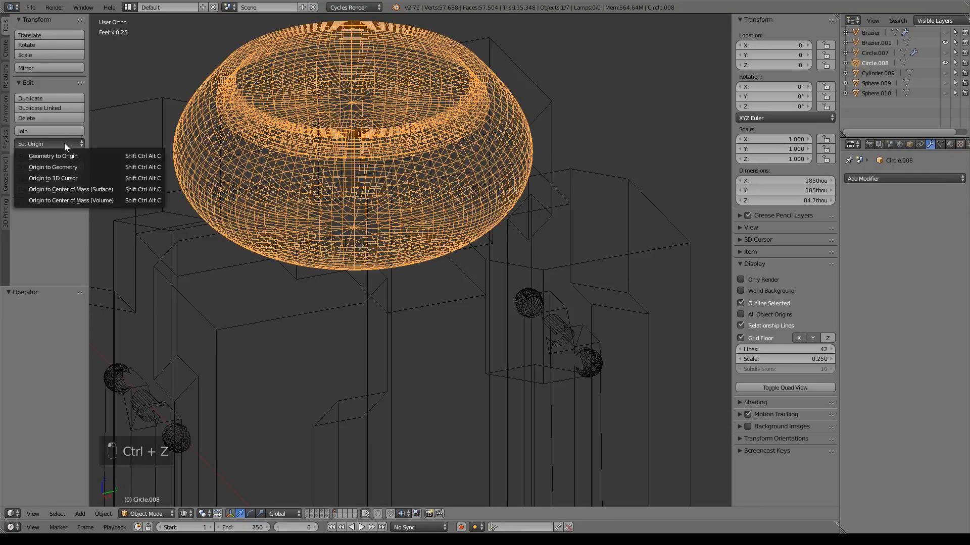
left_click(86, 166)
key("s")
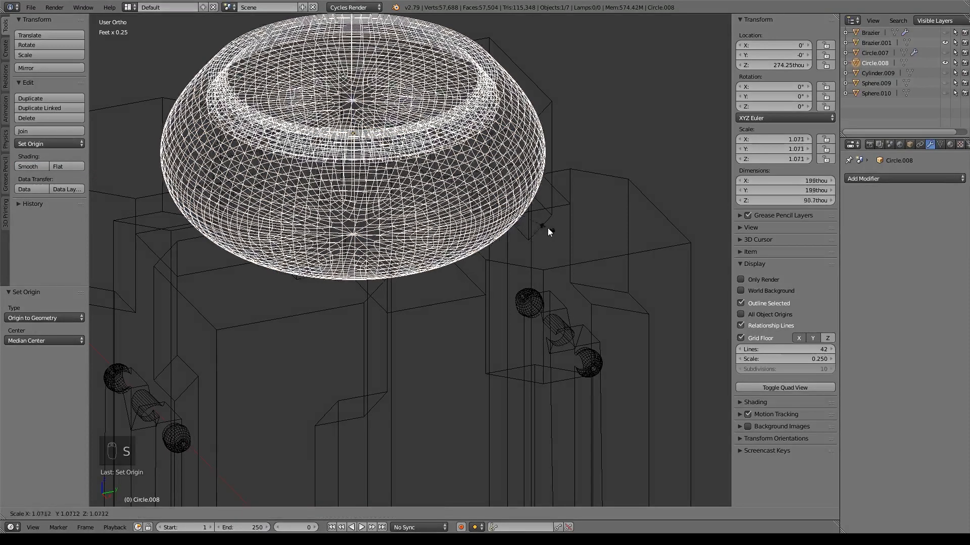
left_click(555, 229)
Check in wireframe and solid shading how the enlarged bowl overlaps the brazier body.
key("z")
middle_click_drag(638, 259, 487, 294)
key("z")
scroll(604, 263, "up", 3)
scroll(486, 294, "up", 4)
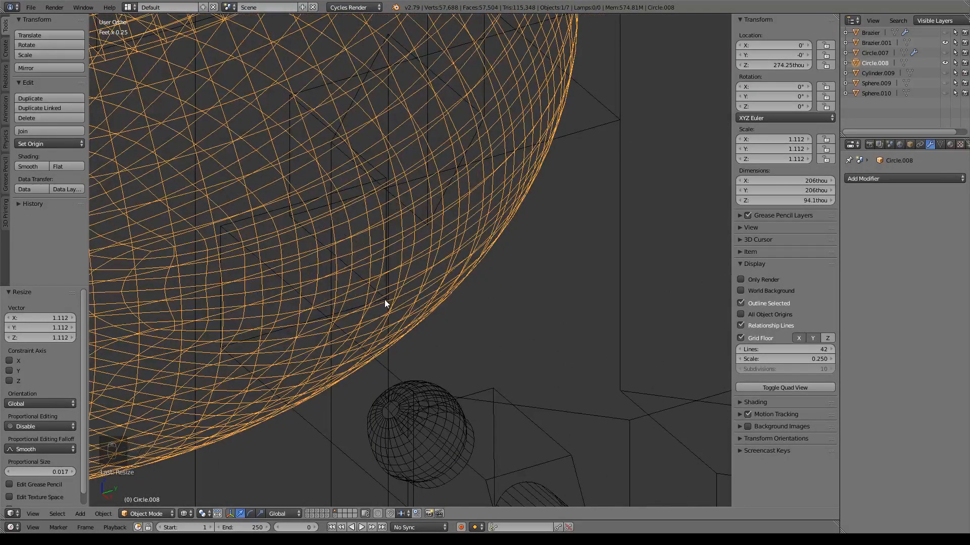
mouse_move(480, 304)
middle_mouse_down()
mouse_move(494, 310)
mouse_move(483, 333)
mouse_move(477, 322)
middle_mouse_up()
scroll(491, 313, "down", 8)
key("z")
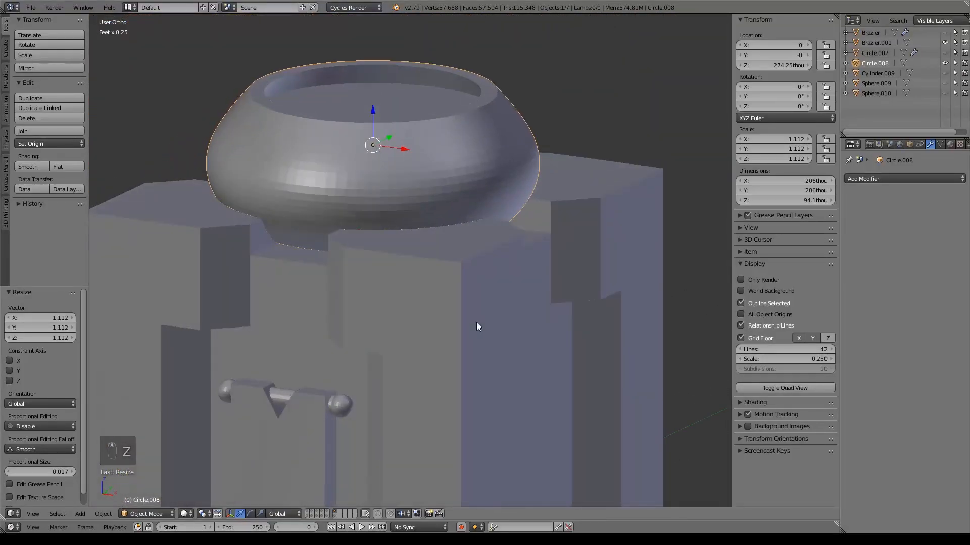
Apply the enlarged bowl copy's location, and its rotation and scale.
key("ctrl+a")
left_click(437, 290)
key("ctrl+a")
left_click(430, 321)
Add a Boolean modifier to Brazier.001 with operation Union and object Circle.008, and hide the enlarged bowl copy.
right_click(508, 311)
middle_click_drag(508, 310, 596, 250)
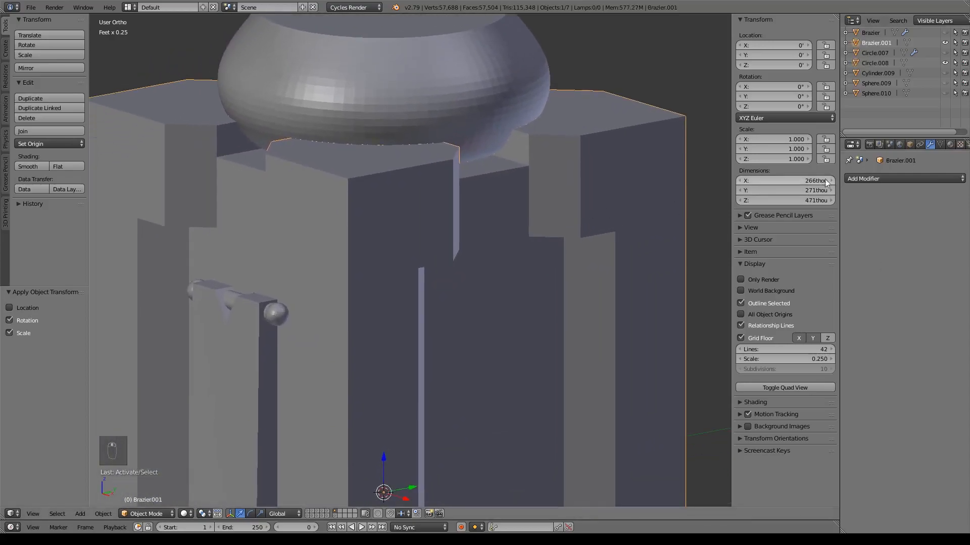
left_click(853, 179)
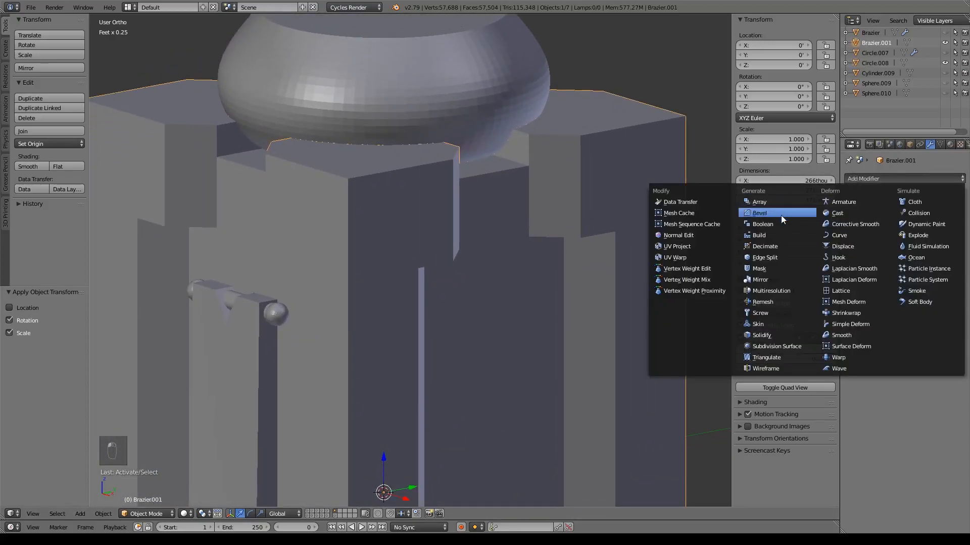
left_click(772, 225)
left_click(868, 234)
left_click(869, 217)
left_click(958, 234)
left_click(431, 82)
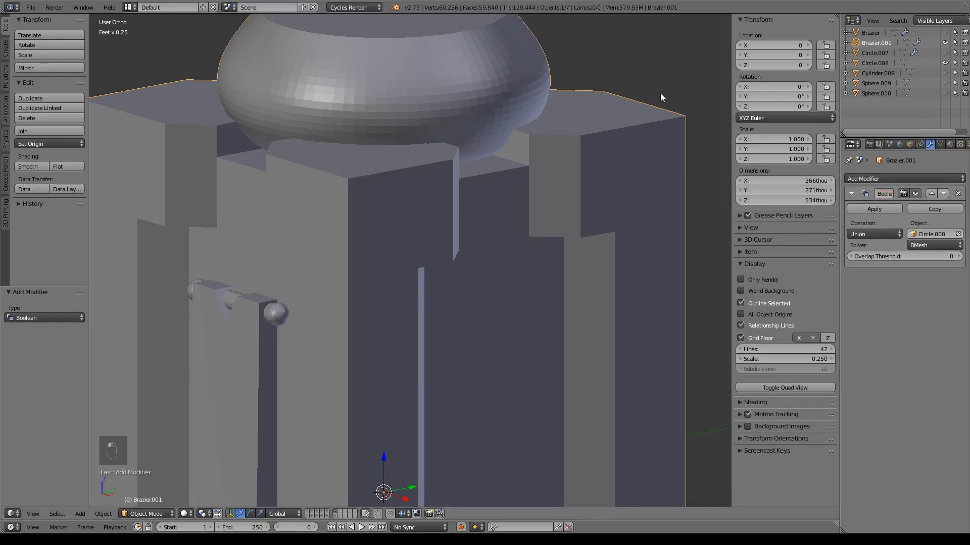
middle_click_drag(659, 103, 678, 222, "shift")
left_click(945, 63)
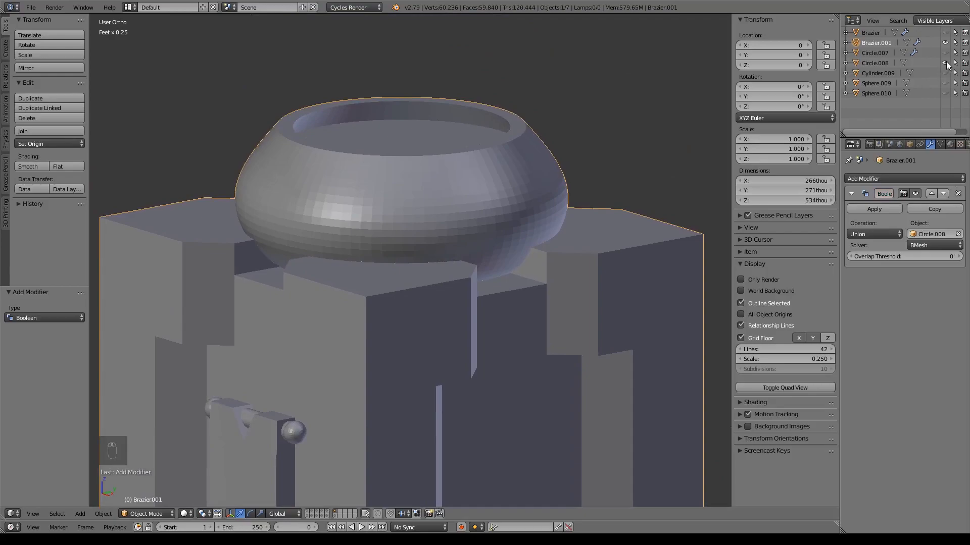
Apply the Boolean union on Brazier.001 and check the united mesh in wireframe in Edit Mode.
left_click(878, 208)
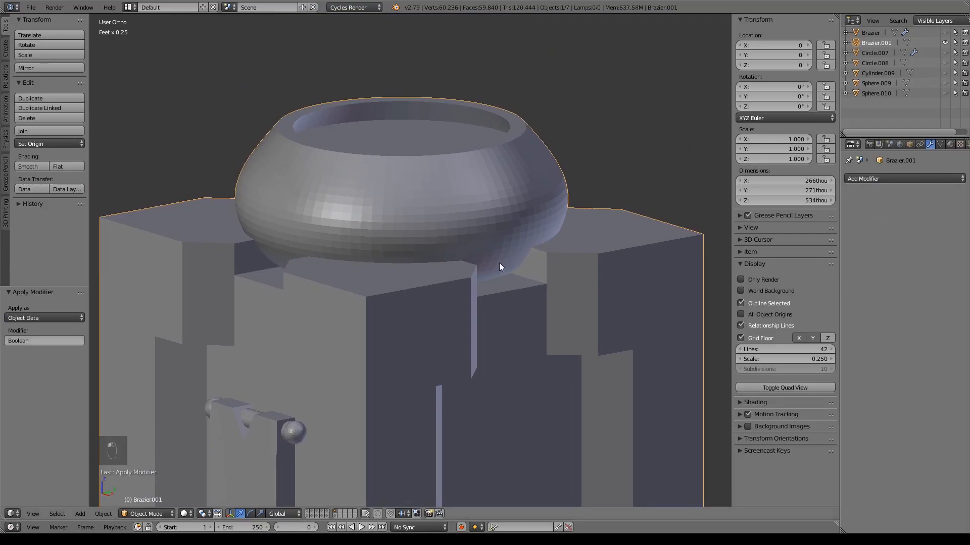
key("Tab")
key("z")
middle_click_drag(602, 255, 552, 288)
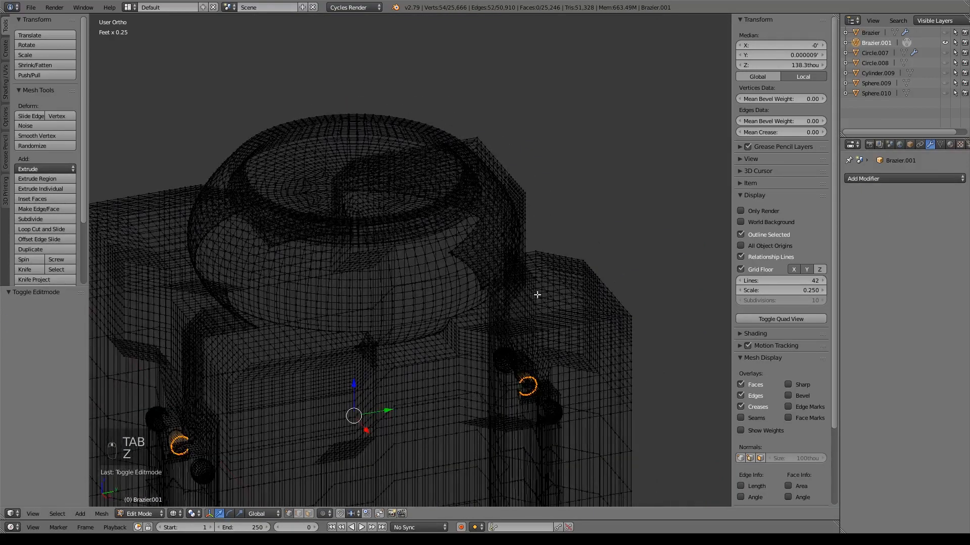
middle_click_drag(477, 303, 507, 292)
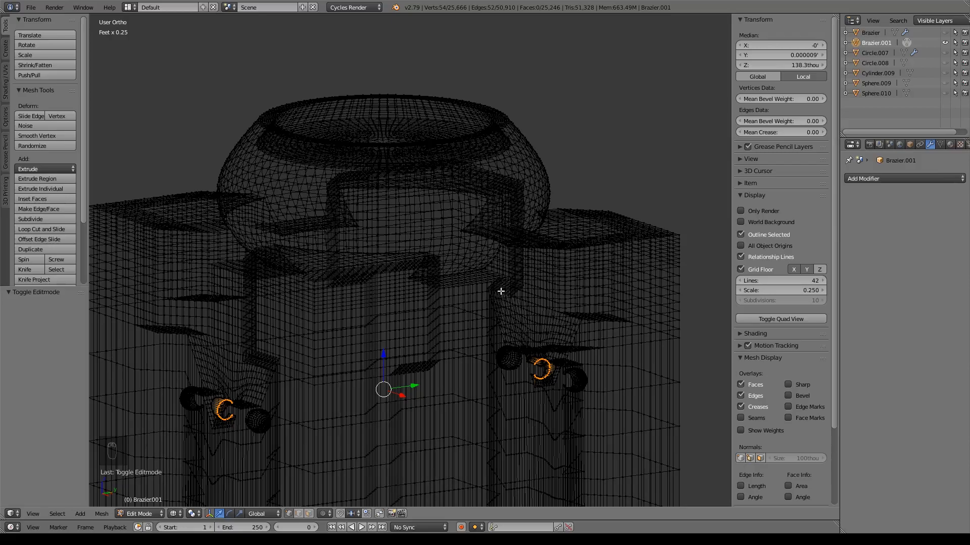
middle_click_drag(500, 292, 562, 303)
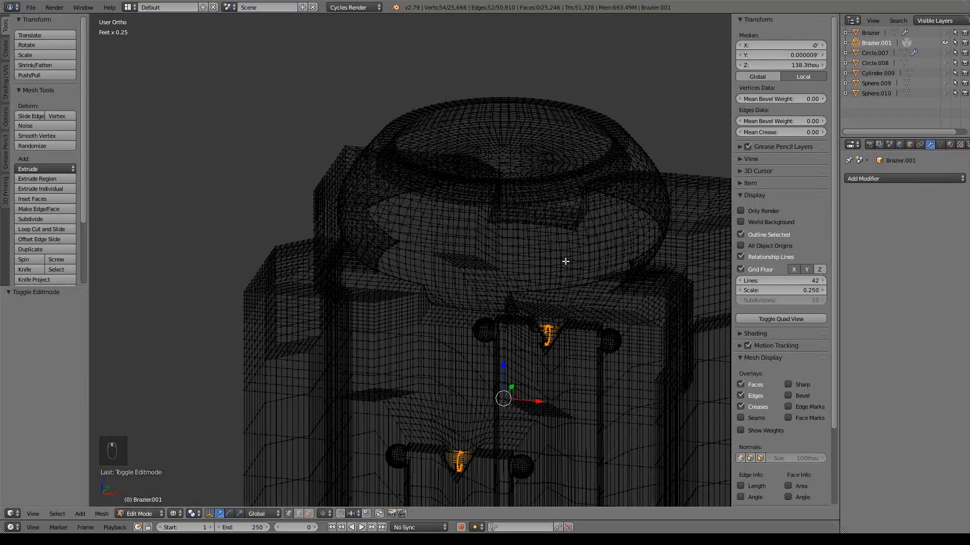
mouse_move(355, 283)
middle_mouse_down()
mouse_move(507, 292)
mouse_move(581, 249)
mouse_move(571, 263)
mouse_move(589, 256)
mouse_move(567, 283)
mouse_move(496, 266)
mouse_move(564, 247)
mouse_move(641, 264)
mouse_move(588, 313)
middle_mouse_up()
Examine where the bowl meets the brazier body in wireframe and solid shading, and the mesh on the bowl's inner floor.
key("Tab")
key("z")
scroll(564, 246, "down", 3)
scroll(514, 305, "up", 4)
key("z")
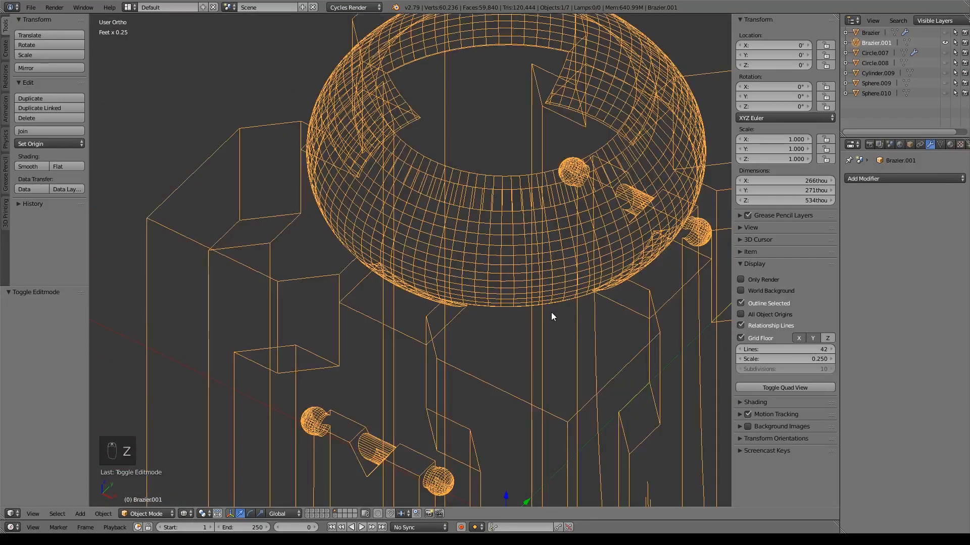
key("z")
middle_click_drag(545, 335, 523, 251)
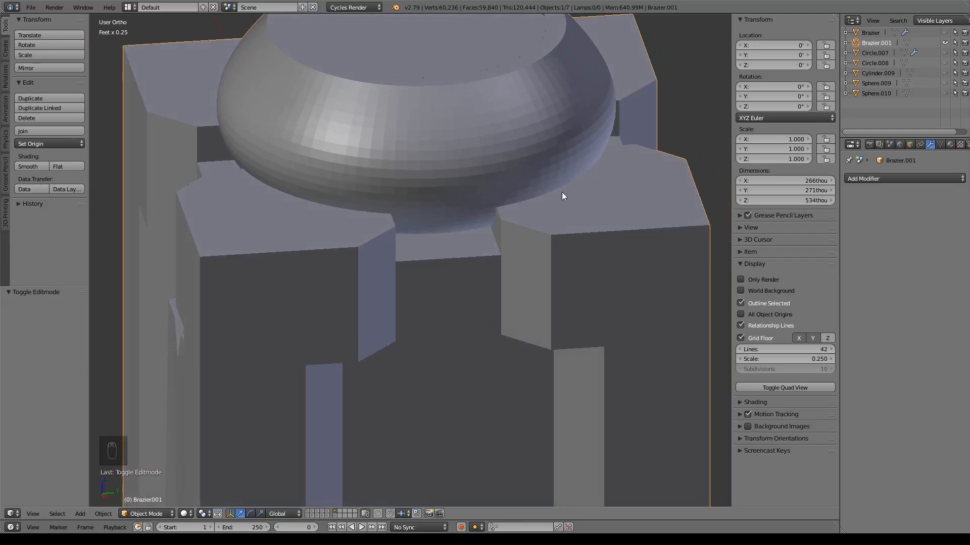
middle_click_drag(558, 126, 530, 222)
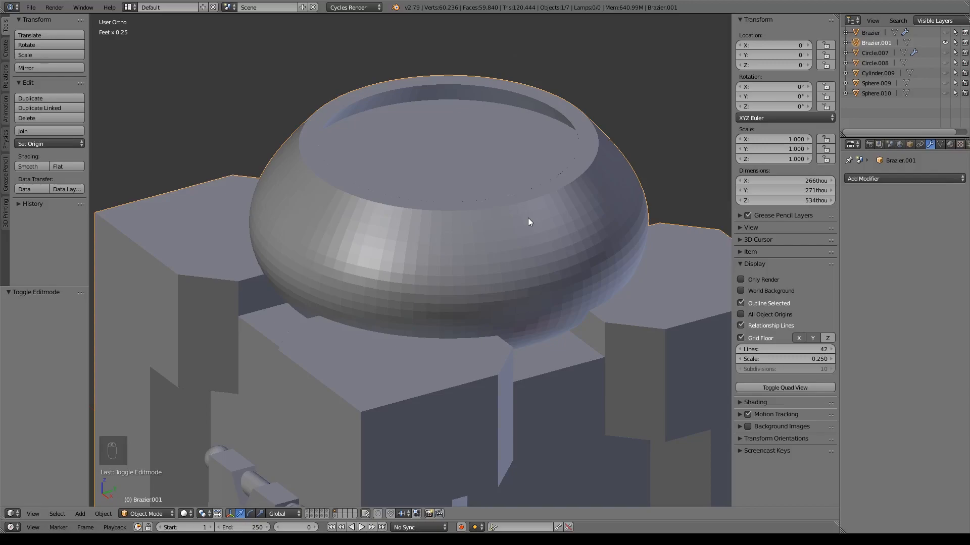
key("Tab")
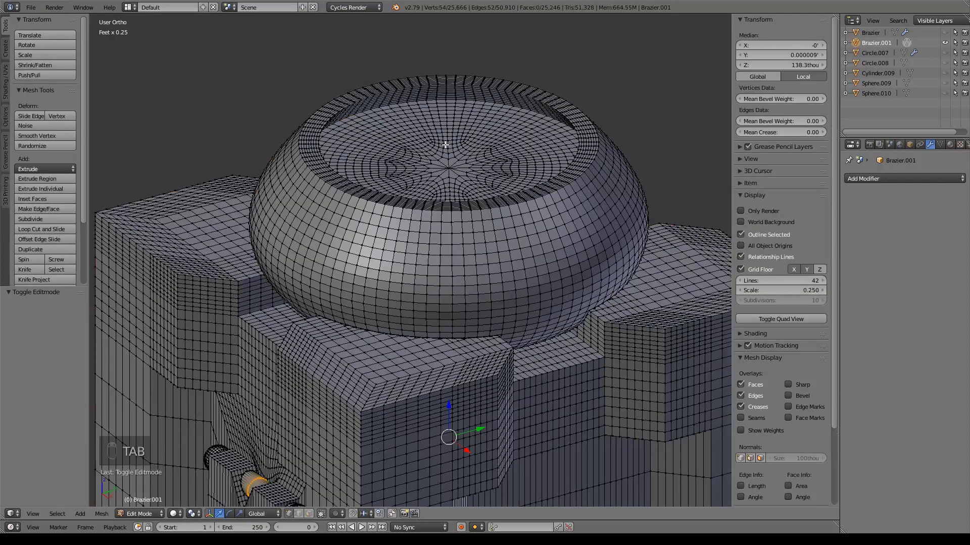
right_click(449, 166)
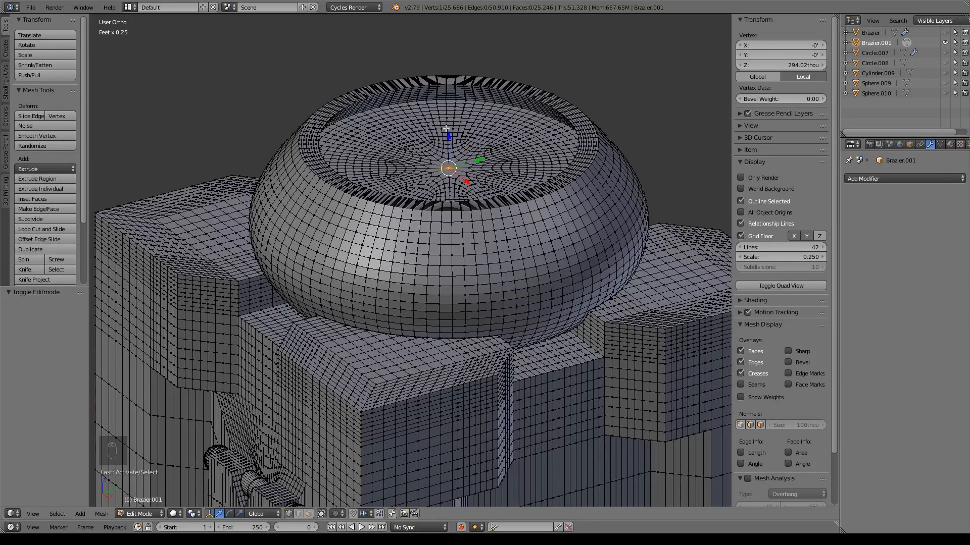
scroll(465, 202, "down", 3)
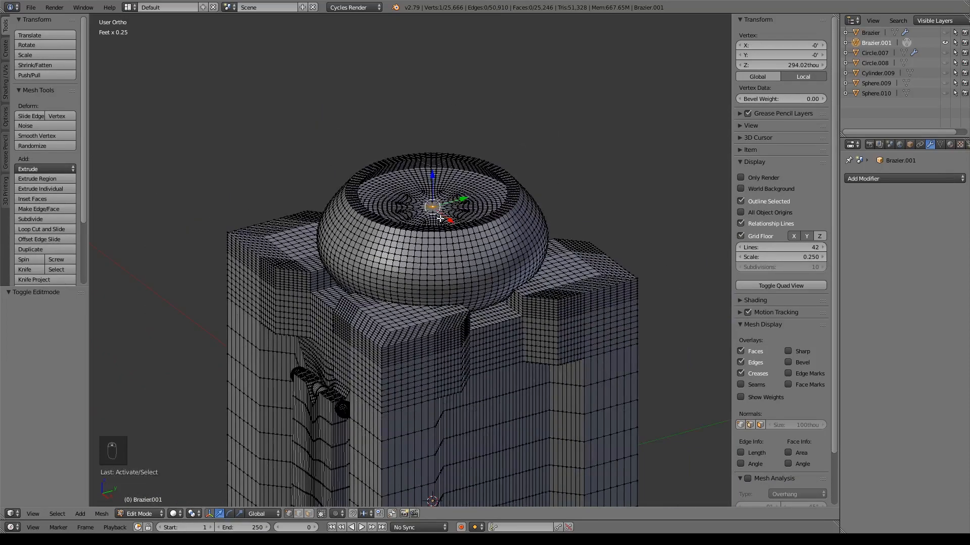
key("Tab")
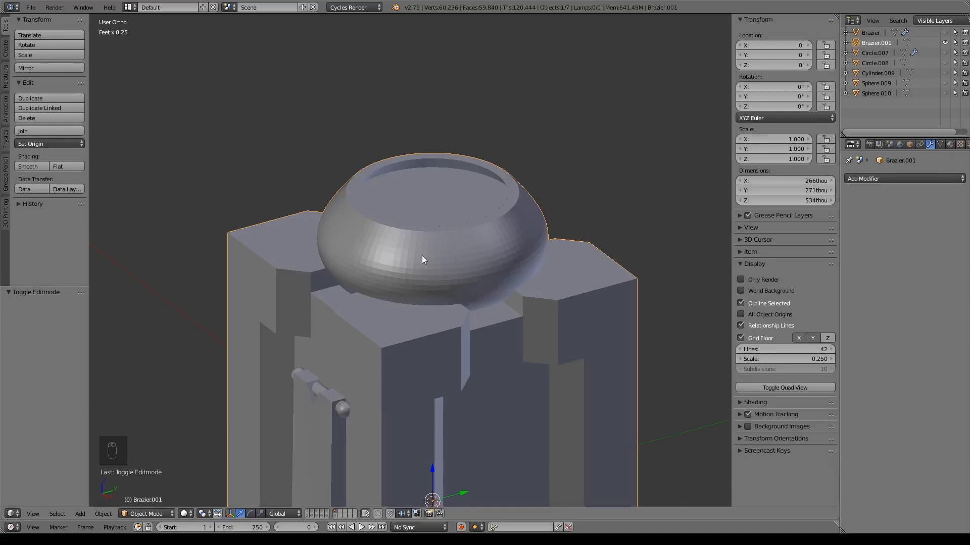
Rename the united brazier object as "Brazier - Fireless".
double_click(880, 42)
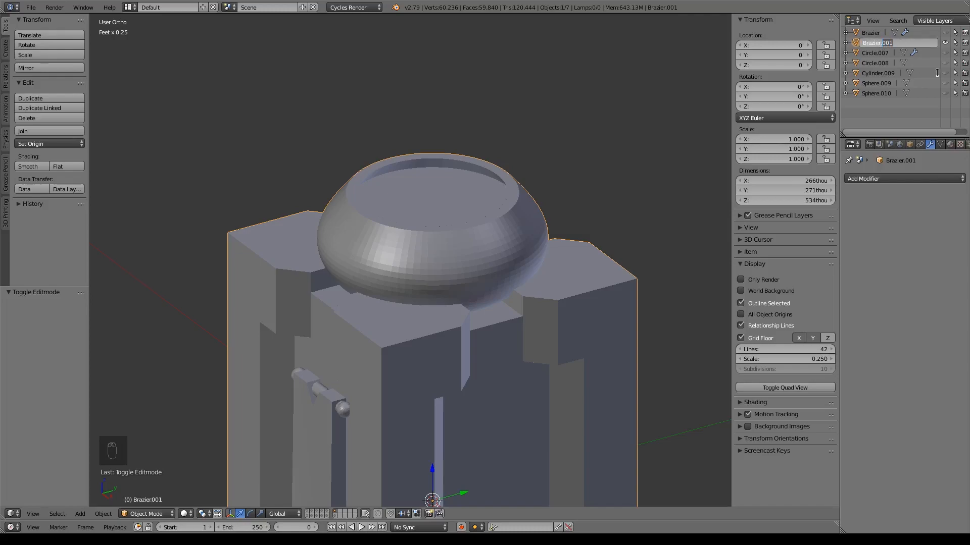
key("BackSpace")
type("- Fireless")
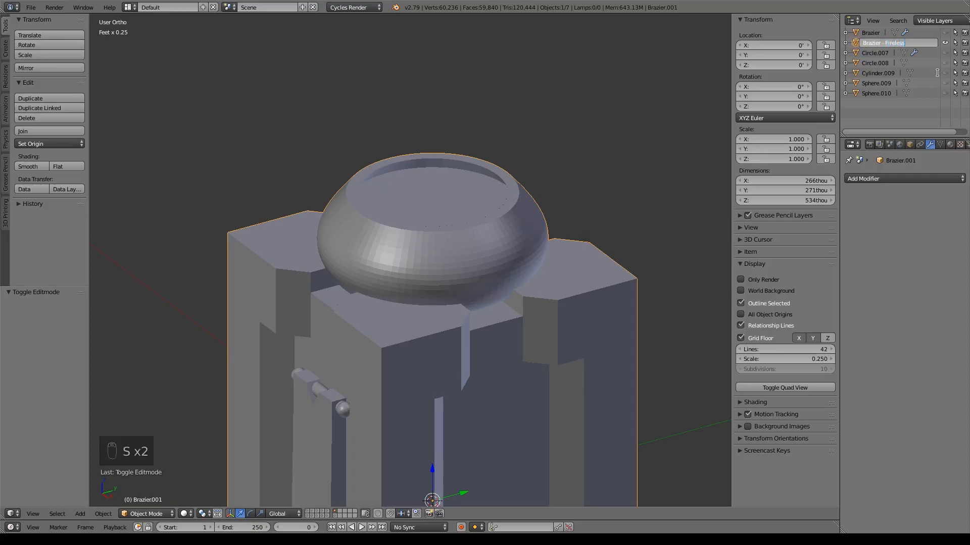
key("Return")
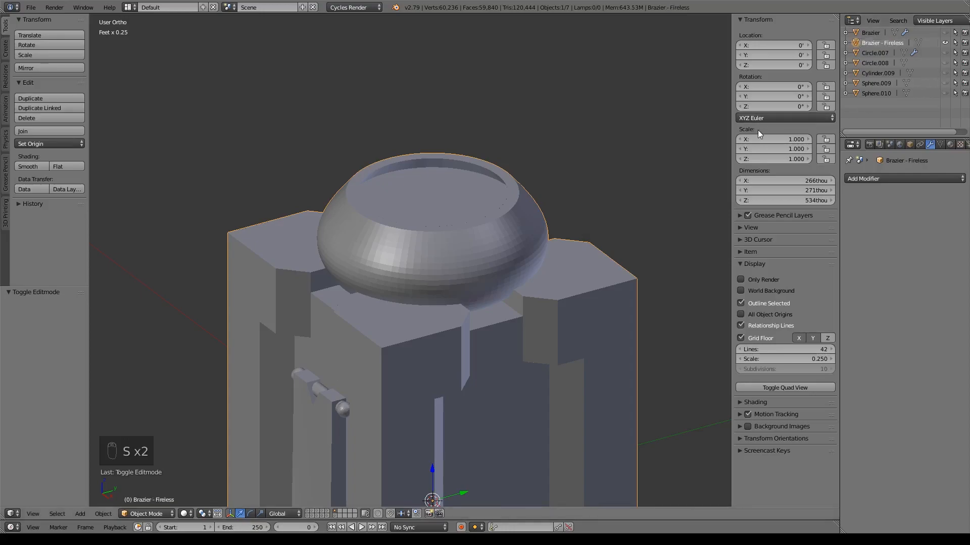
Duplicate the brazier in place and rename the copy as "Brazier - Fire".
key("shift+d")
right_click(510, 232)
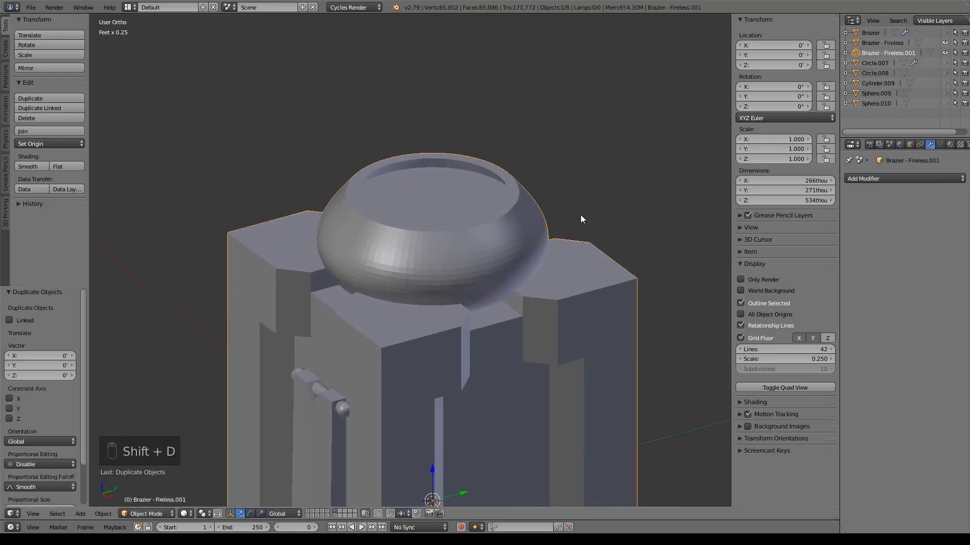
double_click(911, 53)
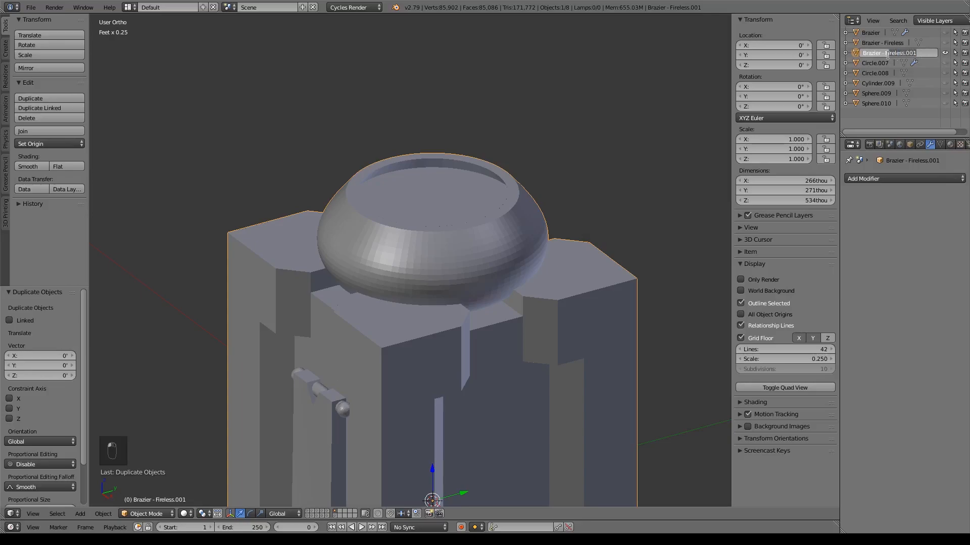
key("BackSpace")
key("Return")
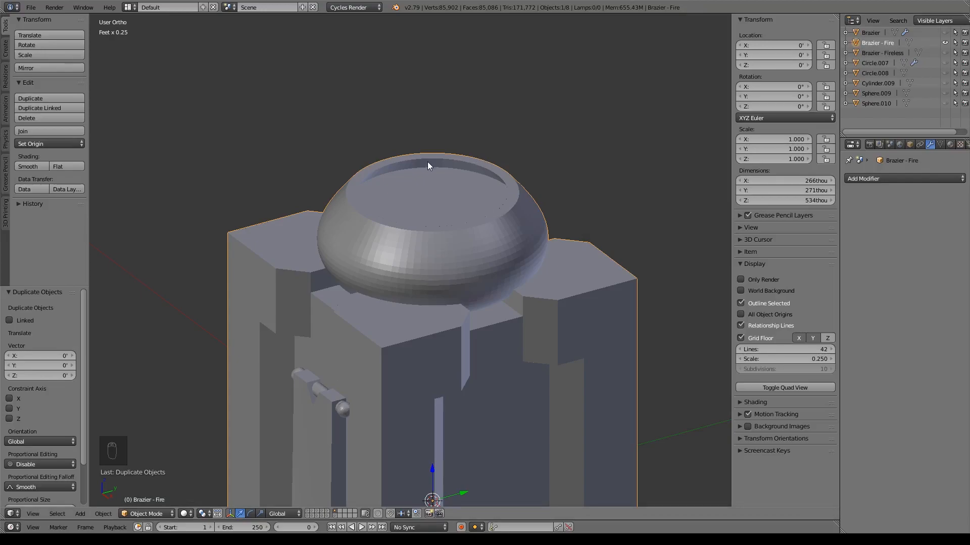
Save the file over the existing one and switch Brazier - Fire to Sculpt Mode with the bowl's opening in view.
middle_click_drag(467, 244, 546, 244)
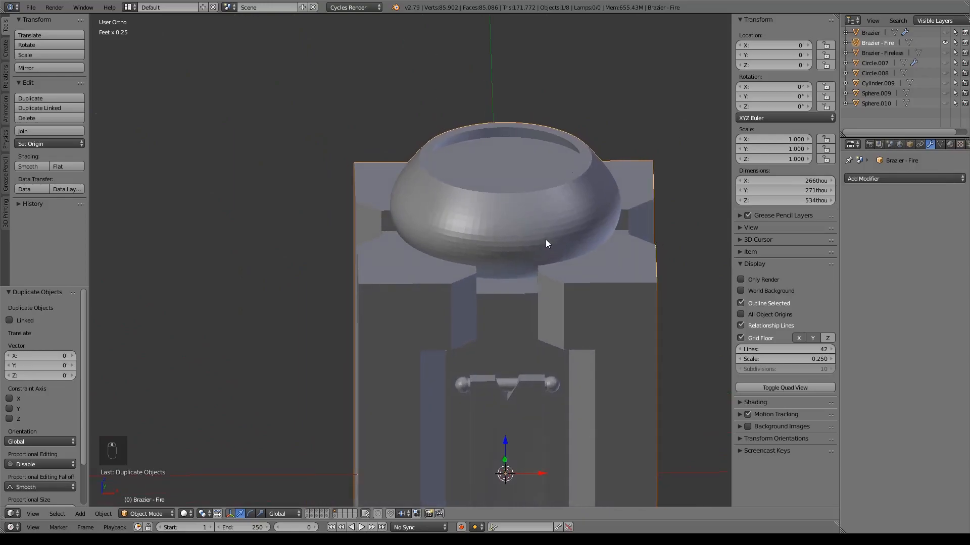
key("ctrl+s")
left_click(549, 244)
left_click(154, 514)
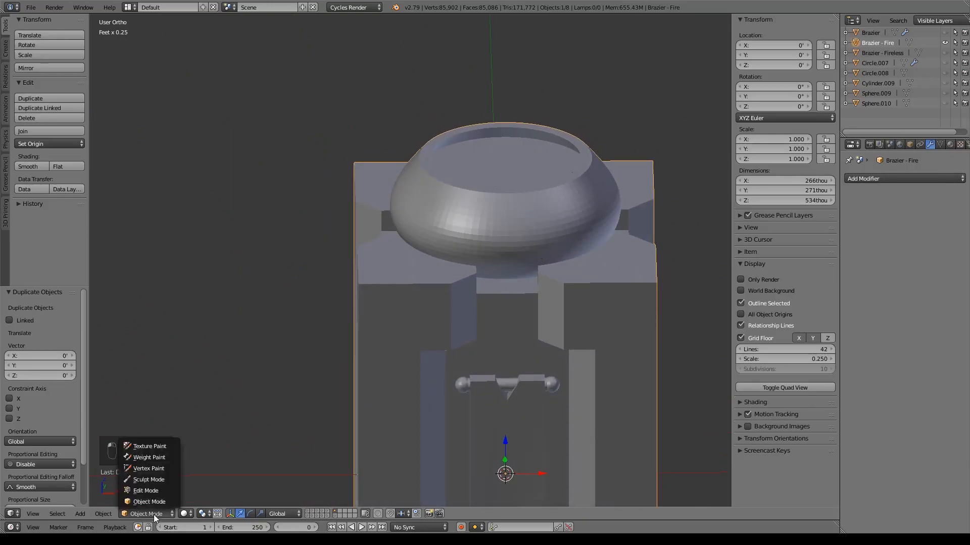
left_click(161, 480)
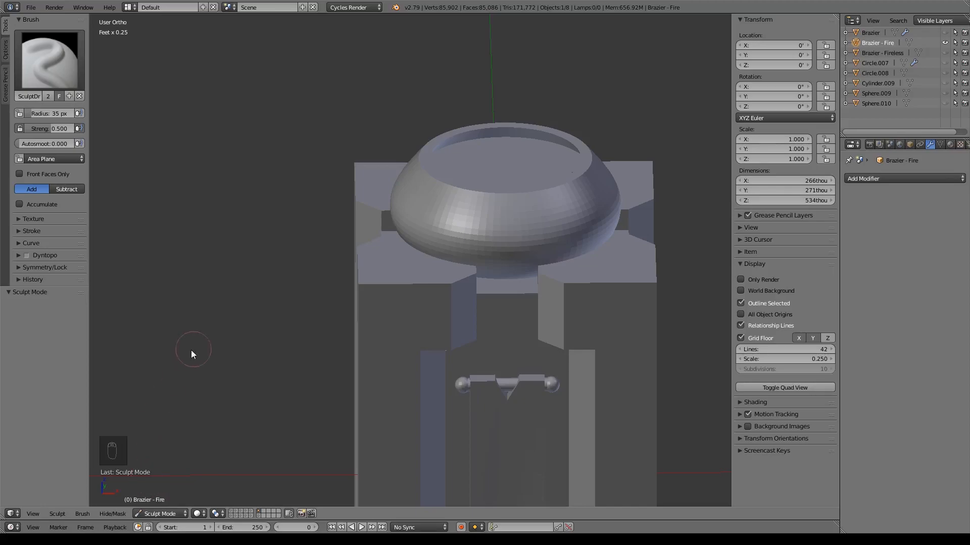
scroll(469, 269, "up", 3)
middle_click_drag(576, 236, 460, 314, "shift")
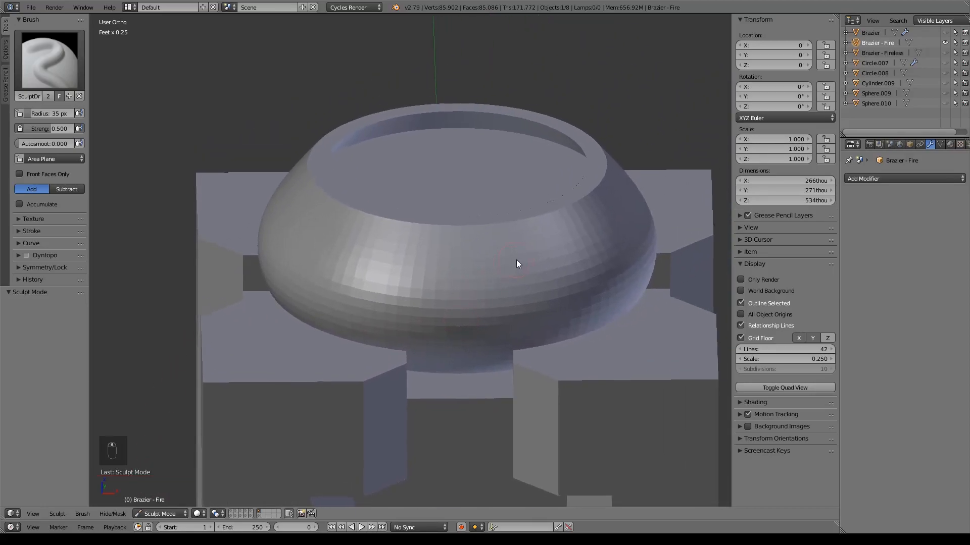
middle_click_drag(516, 259, 504, 282)
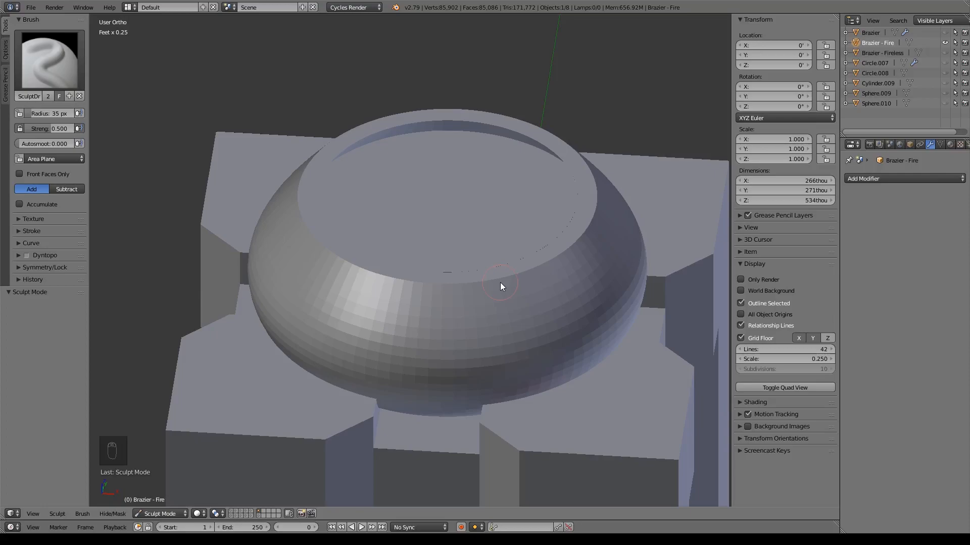
Choose the SculptDraw brush and enable Dyntopo with its detail settings shown.
left_click(52, 73)
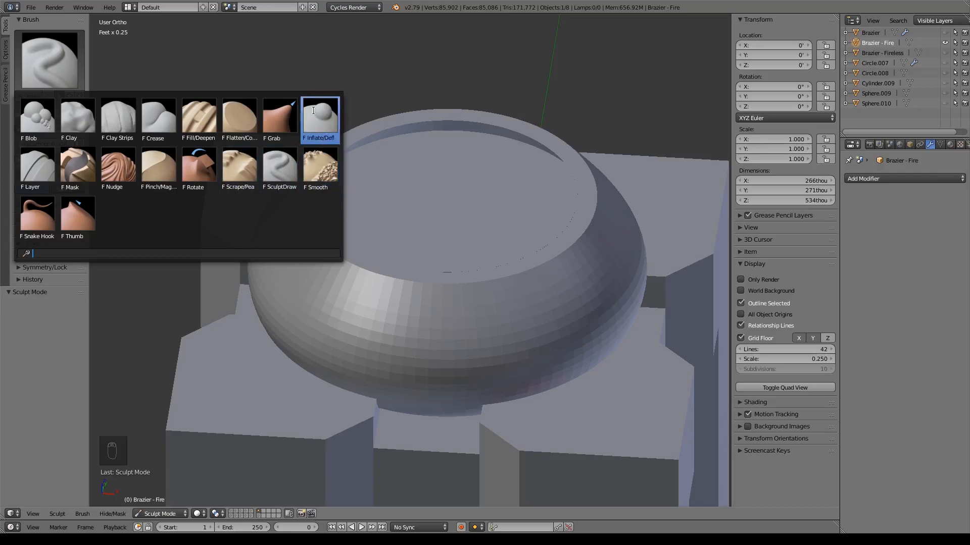
left_click(275, 170)
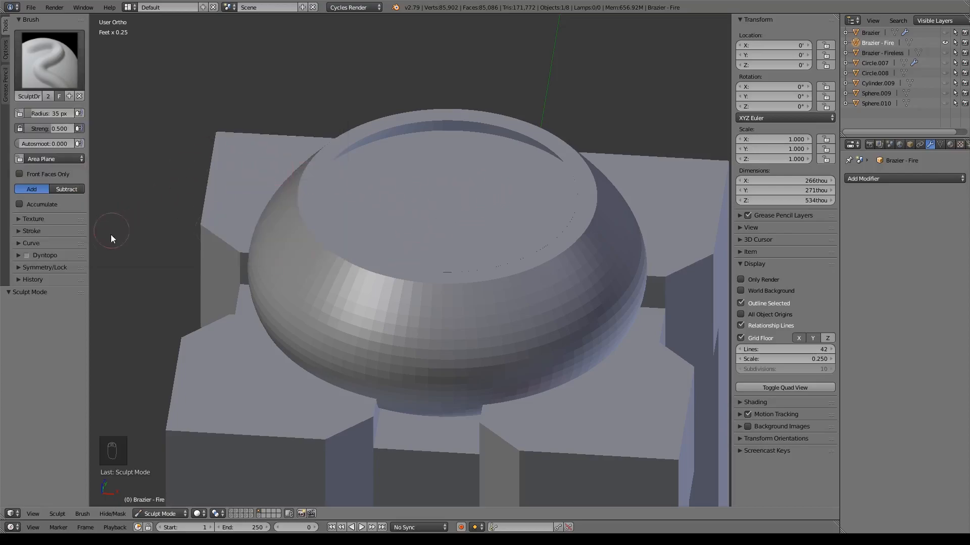
left_click(28, 256)
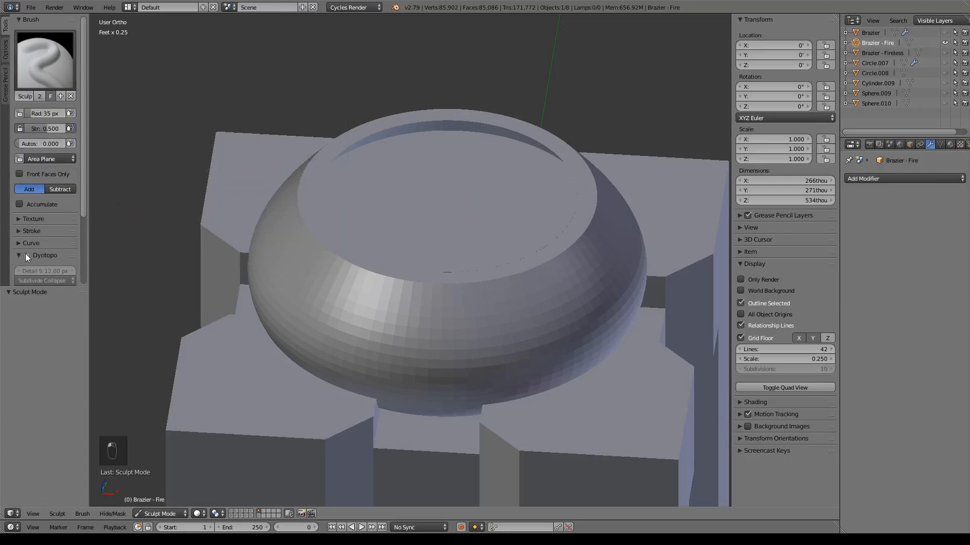
left_click(25, 256)
left_click_drag(88, 290, 138, 289)
scroll(87, 251, "down", 5)
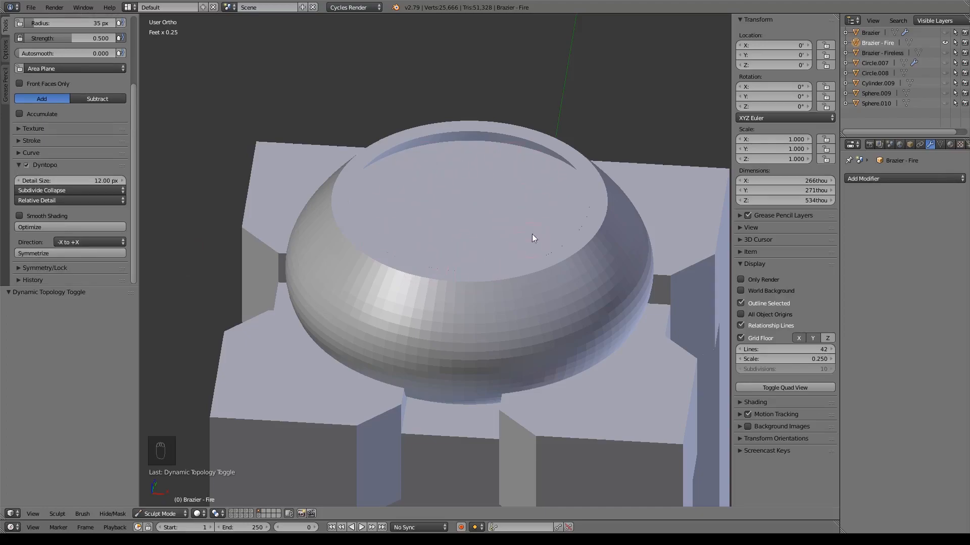
Sculpt a rough, raised surface across the bowl's inner floor with the SculptDraw brush, and show the symmetry options.
mouse_move(472, 190)
left_mouse_down()
mouse_move(444, 190)
mouse_move(498, 199)
mouse_move(471, 214)
mouse_move(491, 211)
mouse_move(483, 180)
mouse_move(469, 222)
mouse_move(555, 214)
mouse_move(443, 195)
mouse_move(521, 212)
mouse_move(460, 209)
left_mouse_up()
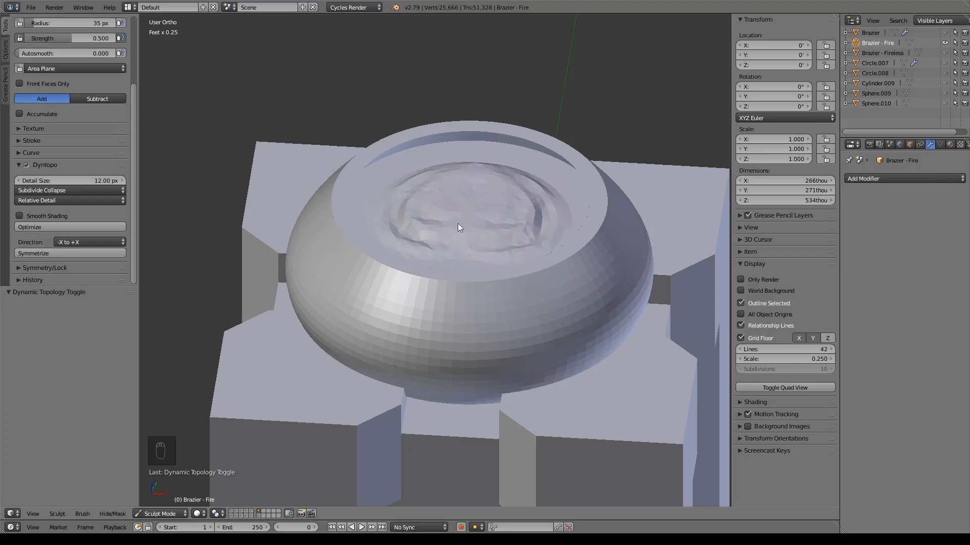
left_click_drag(547, 193, 469, 229)
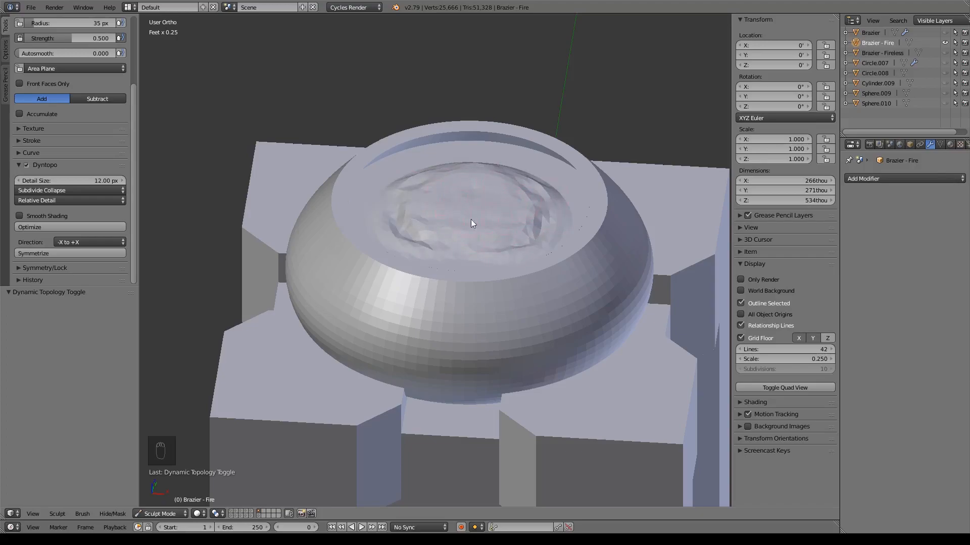
scroll(70, 256, "up", 3)
scroll(70, 256, "down", 3)
left_click(20, 269)
left_click_drag(45, 288, 38, 415)
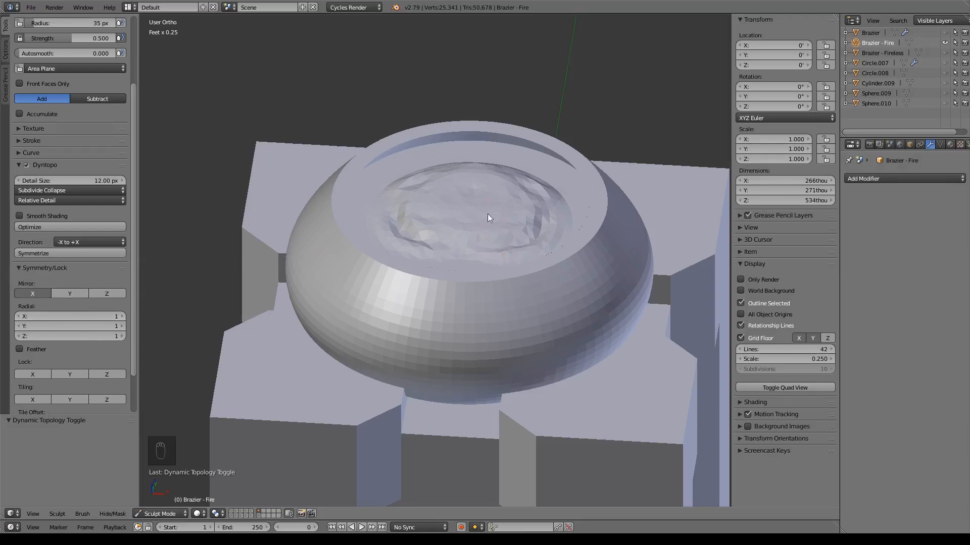
mouse_move(500, 192)
left_mouse_down()
mouse_move(508, 214)
mouse_move(508, 202)
mouse_move(456, 194)
mouse_move(470, 217)
mouse_move(462, 229)
left_mouse_up()
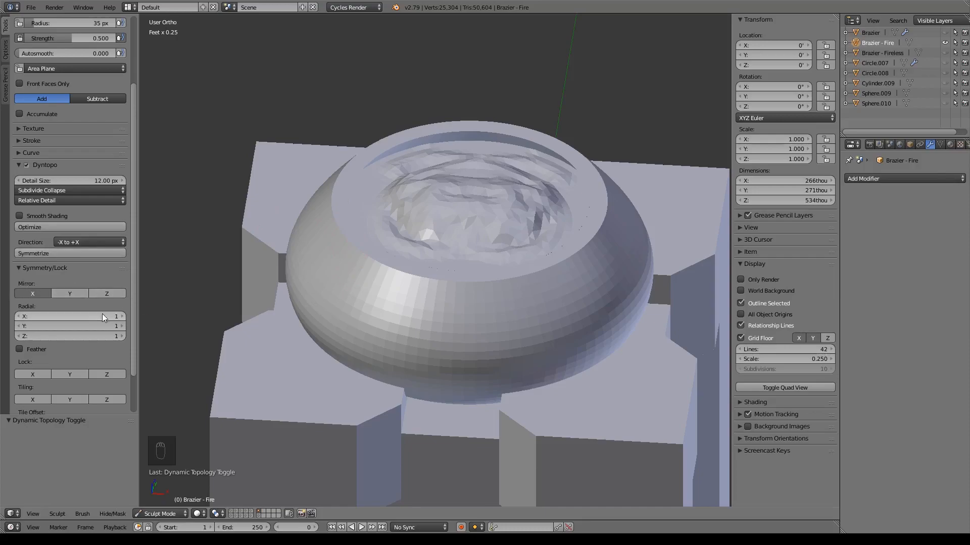
Switch to the Snake Hook brush and pull flame-like spikes upward from the rough surface inside the bowl.
scroll(102, 313, "up", 5)
left_click(65, 65)
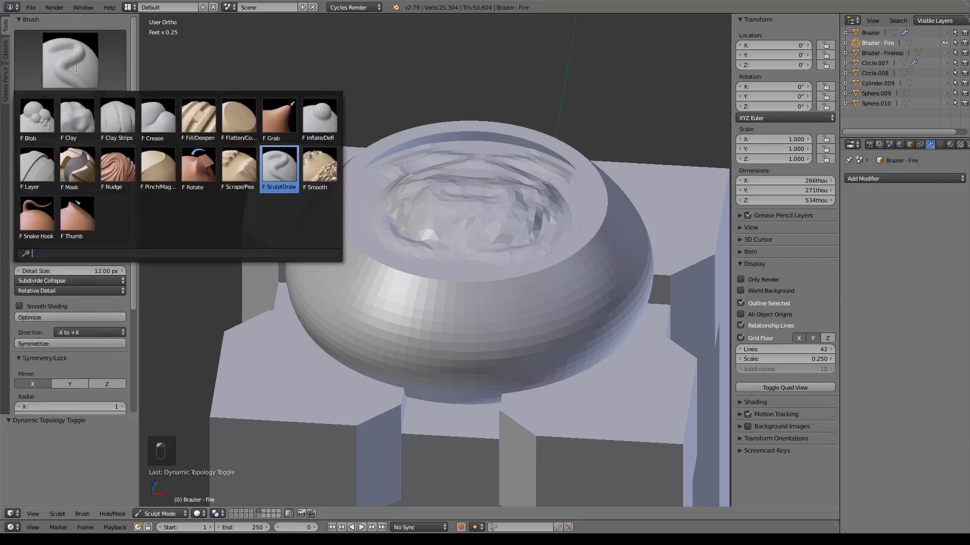
left_click(38, 214)
left_click_drag(473, 166, 465, 125)
mouse_move(486, 200)
left_mouse_down()
mouse_move(496, 171)
mouse_move(516, 182)
mouse_move(509, 193)
mouse_move(513, 182)
mouse_move(517, 198)
mouse_move(558, 181)
left_mouse_up()
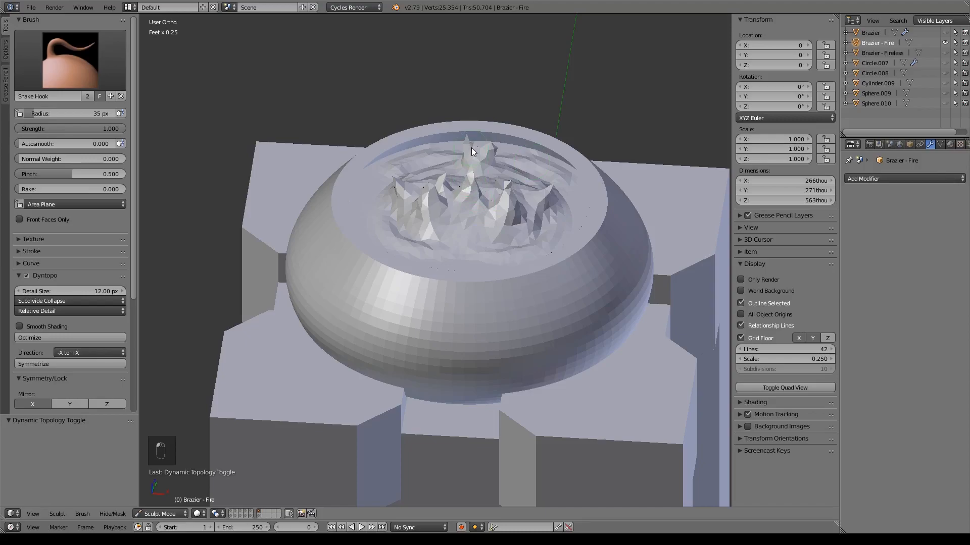
left_click_drag(487, 176, 519, 172)
mouse_move(502, 205)
left_mouse_down()
mouse_move(522, 189)
mouse_move(520, 169)
left_mouse_up()
left_click_drag(511, 211, 522, 178)
left_click_drag(482, 158, 487, 140)
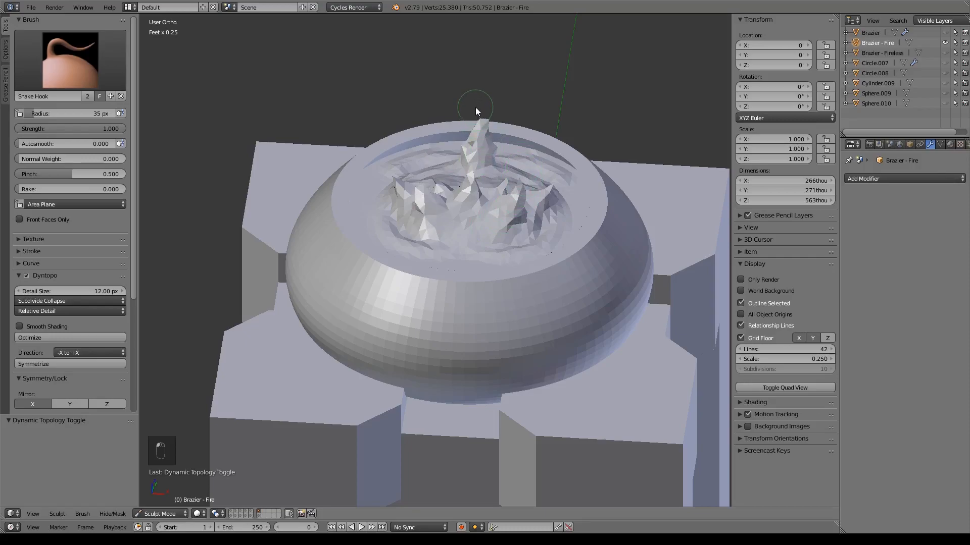
Pull more flame spikes upward inside the bowl with the Snake Hook brush, working from several sides.
middle_click_drag(548, 151, 407, 156)
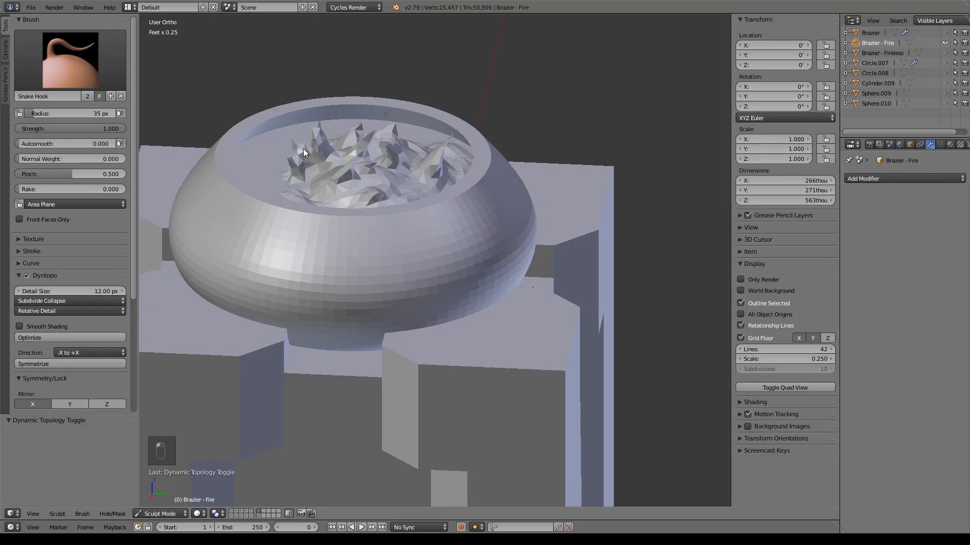
middle_click_drag(353, 148, 429, 155)
scroll(462, 211, "up", 4)
mouse_move(463, 211)
middle_mouse_down()
mouse_move(420, 207)
mouse_move(431, 223)
mouse_move(513, 192)
mouse_move(465, 221)
middle_mouse_up()
scroll(534, 169, "down", 3)
middle_click_drag(436, 160, 572, 214)
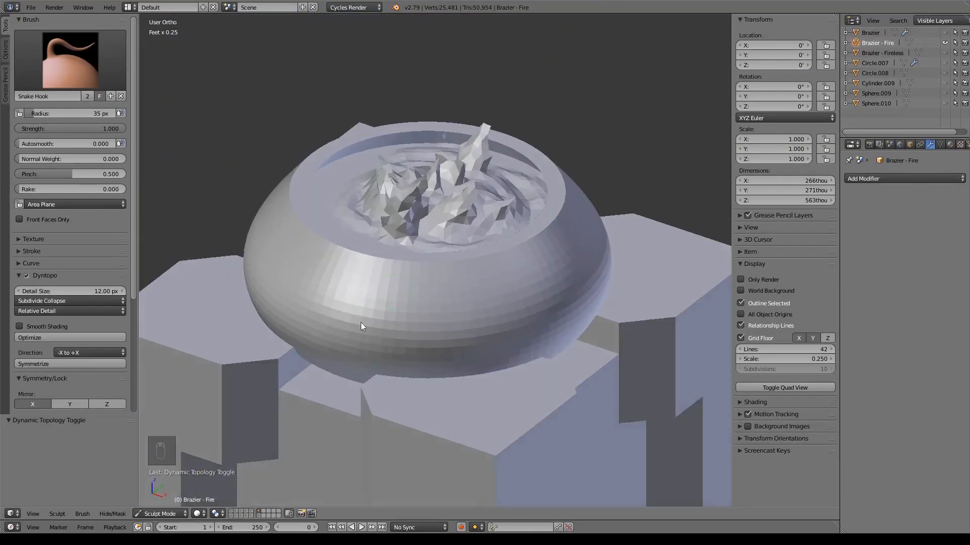
Return Brazier - Fire to Object Mode and undo the sculpted flames.
left_click(154, 513)
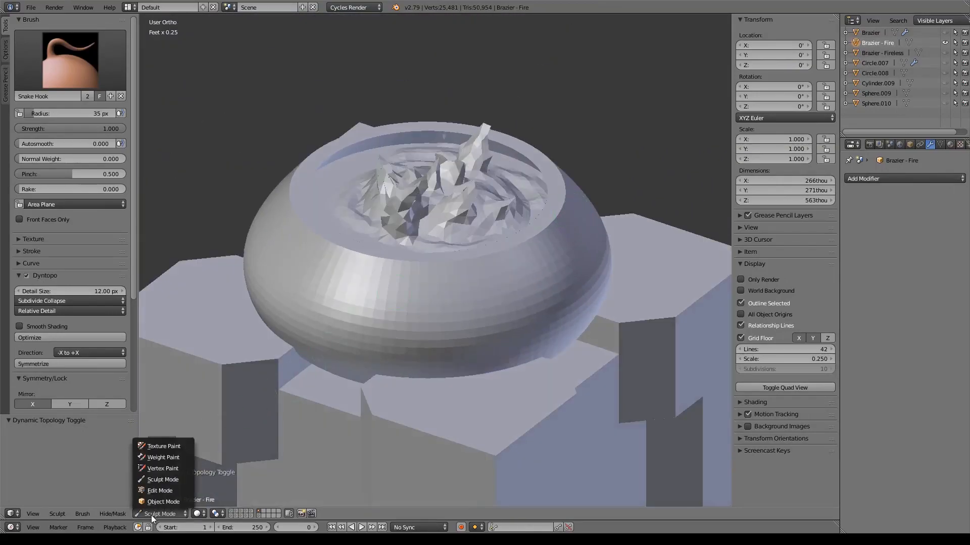
left_click(171, 498)
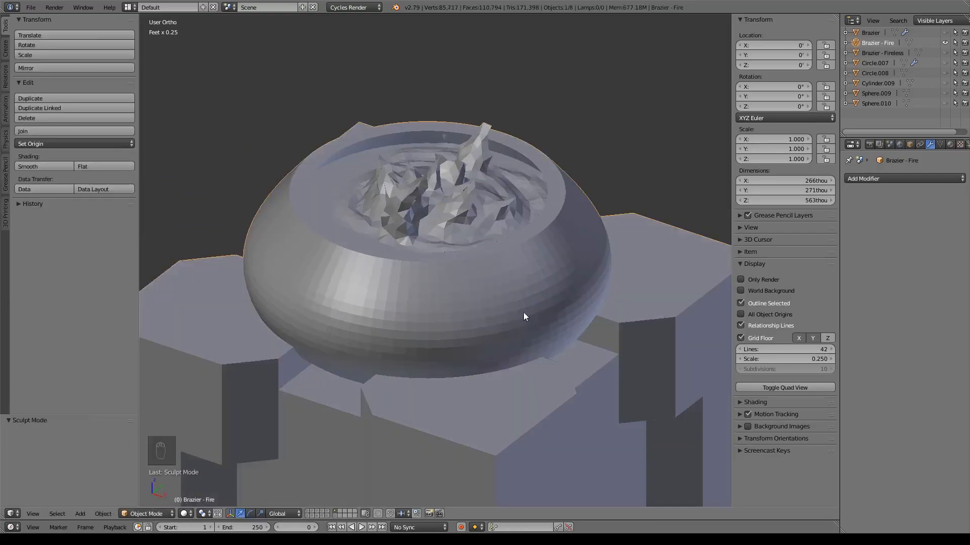
key("ctrl+z")
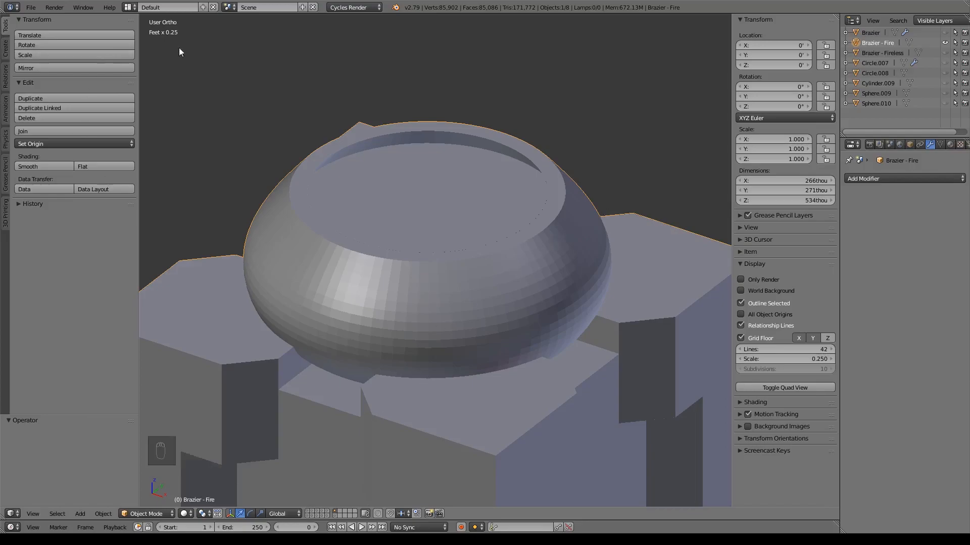
Bring the existing Fire Marker model into the scene and move it about 778 thou along Y, clear of the brazier.
left_click(30, 8)
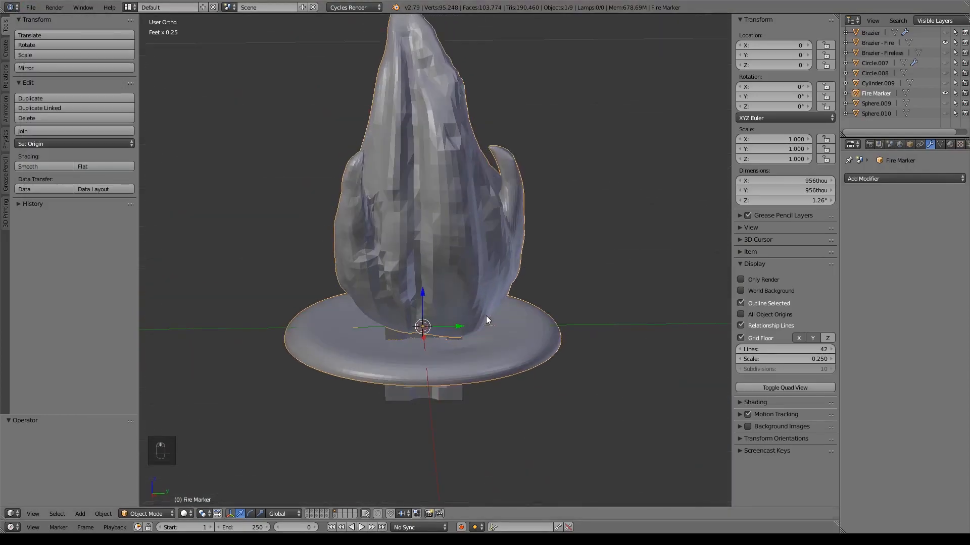
mouse_move(486, 319)
middle_mouse_down("shift")
mouse_move(499, 284)
mouse_move(380, 238)
middle_mouse_up("shift")
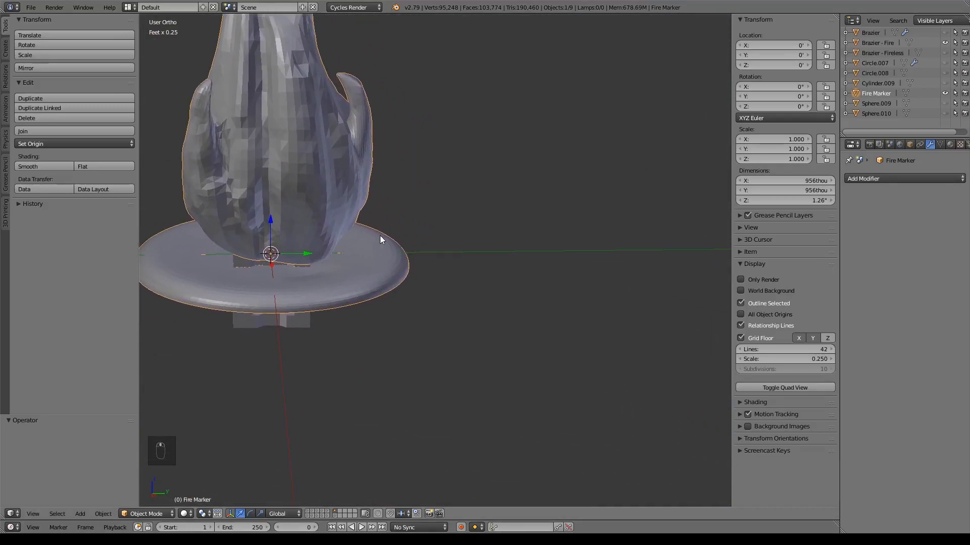
left_click_drag(307, 257, 530, 246)
middle_click_drag(567, 270, 552, 251)
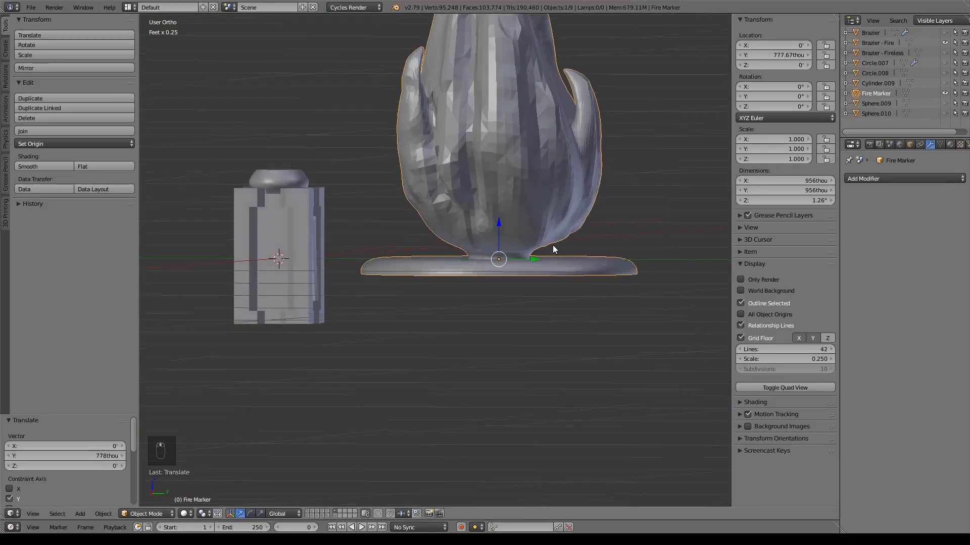
In Edit Mode, box-select the Fire Marker's disc base in wireframe side view and delete its vertices.
key("Tab")
middle_click_drag(567, 289, 500, 306, "shift")
scroll(500, 307, "up", 3)
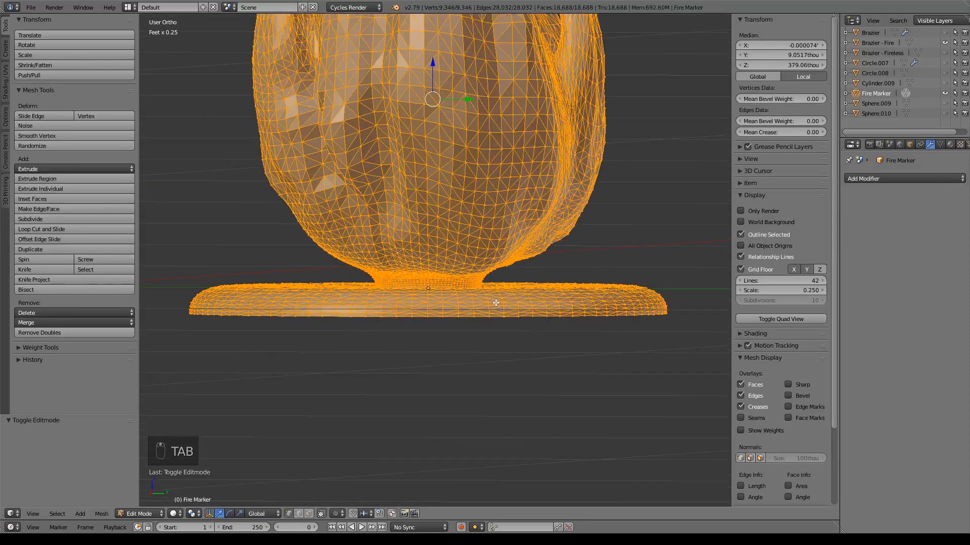
key("KP_3")
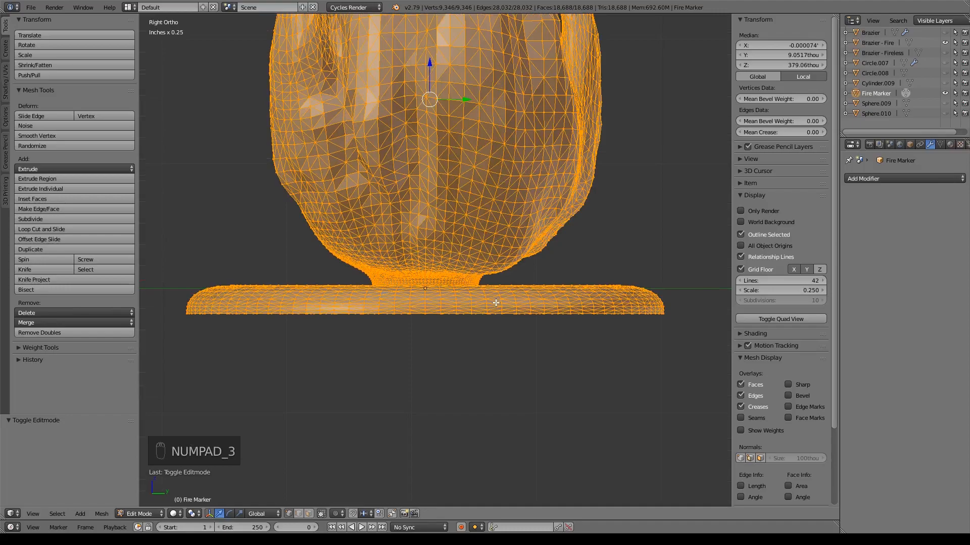
key("a")
key("z")
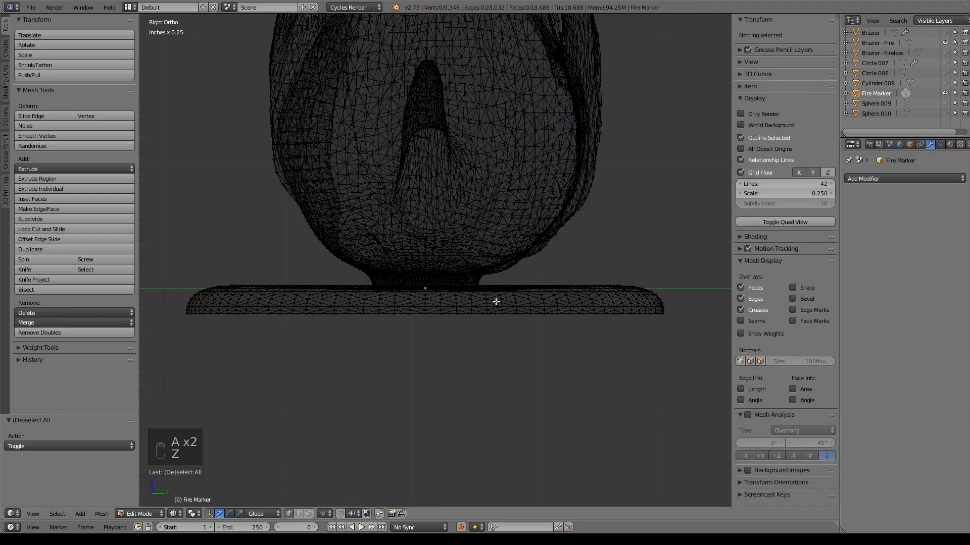
key("b")
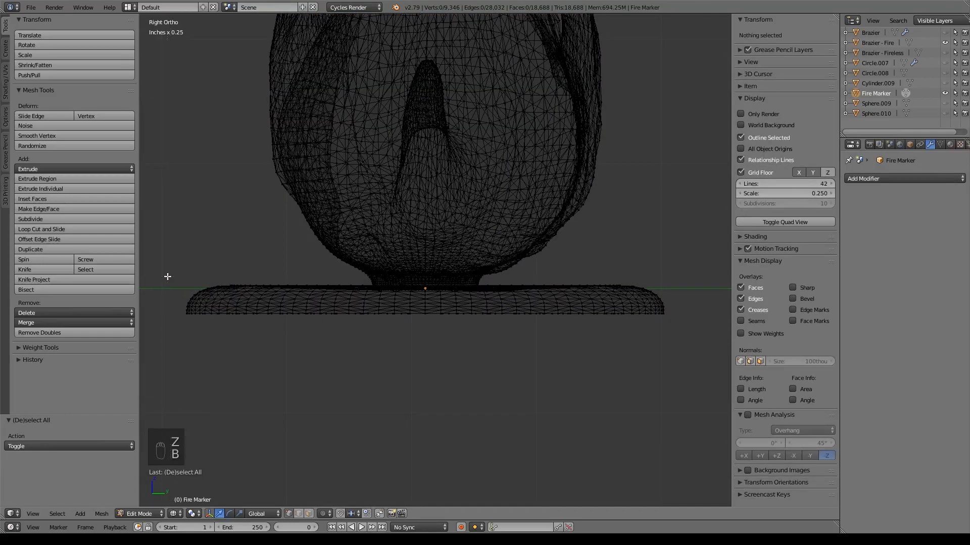
key("b")
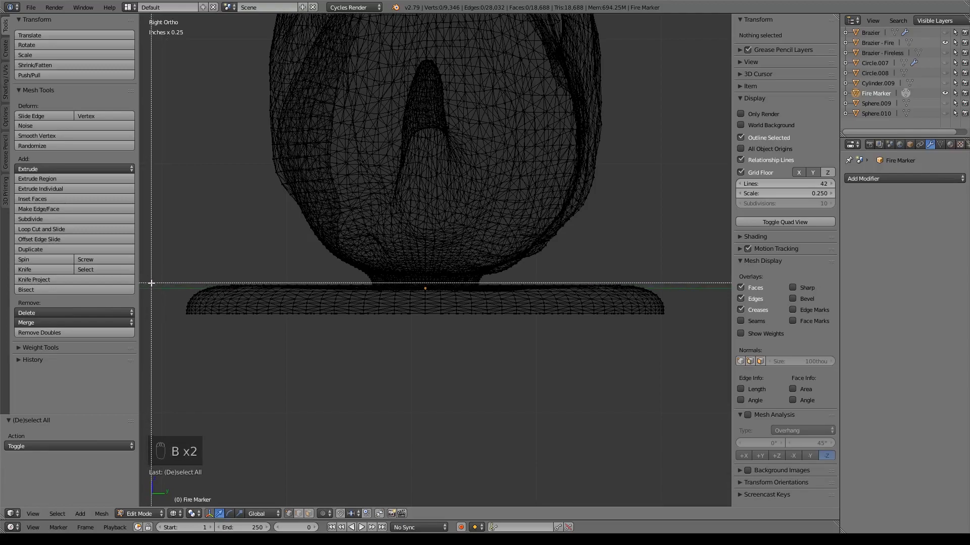
left_click_drag(152, 282, 691, 350)
key("x")
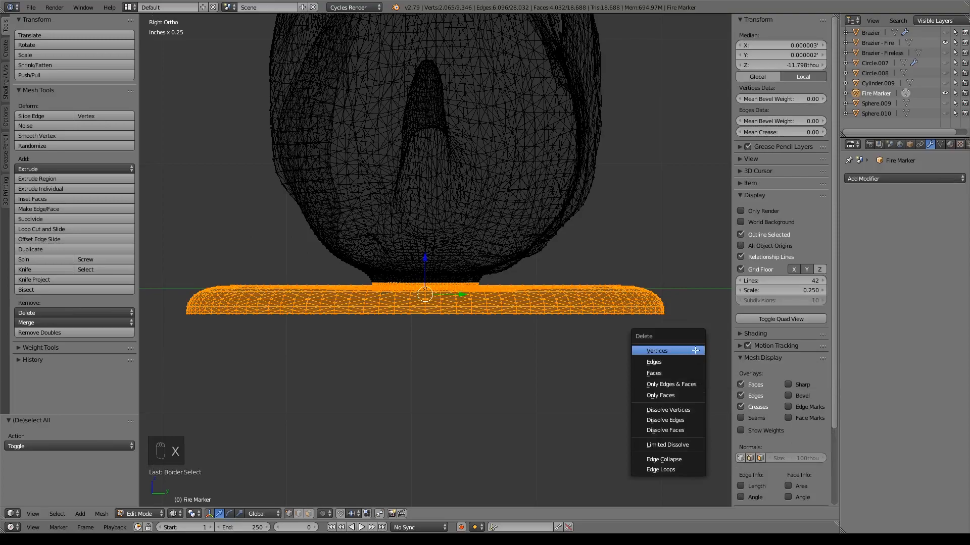
left_click(691, 350)
Close the flame's open bottom by extruding its edge loop in place and merging it at center, and return to Object Mode.
scroll(604, 366, "up", 8)
middle_click_drag(603, 393, 625, 279, "shift")
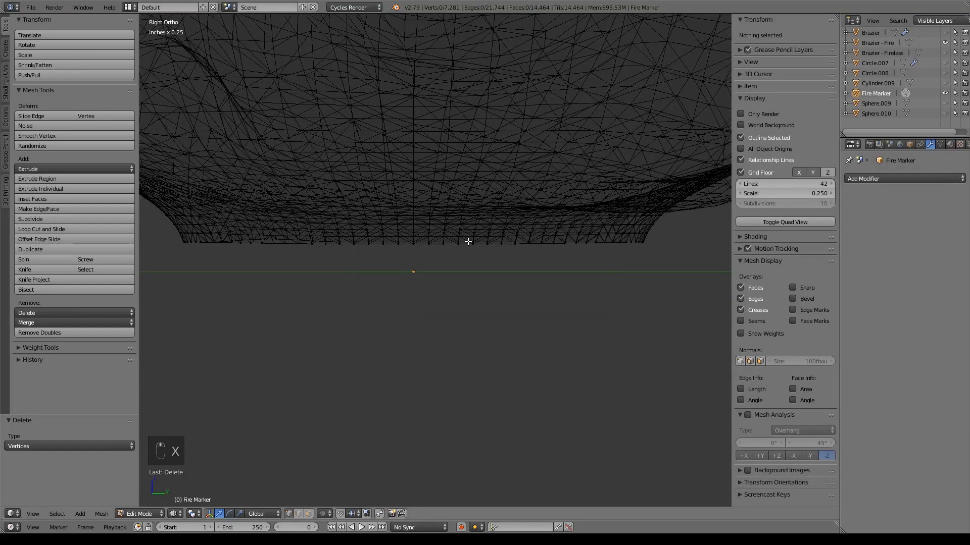
right_click(455, 244, "alt")
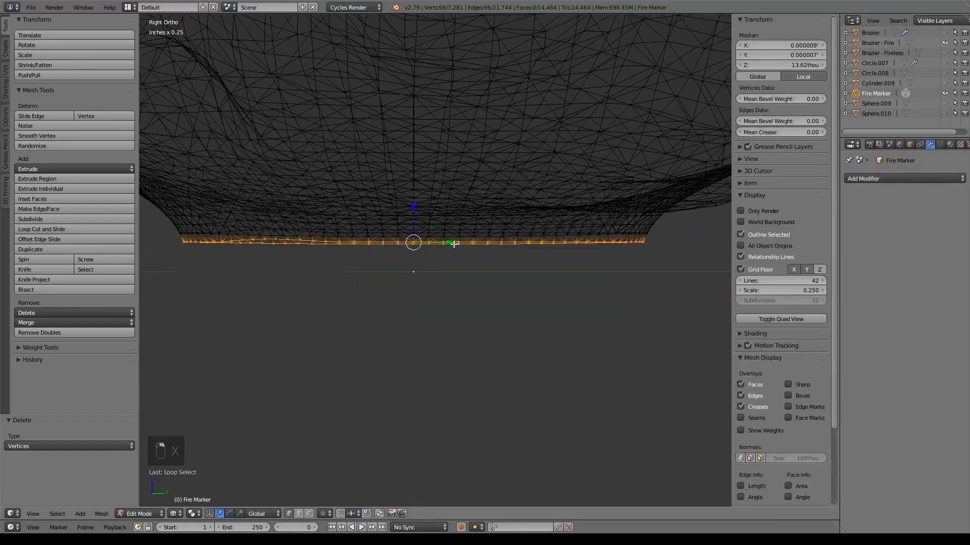
key("e")
right_click(627, 284)
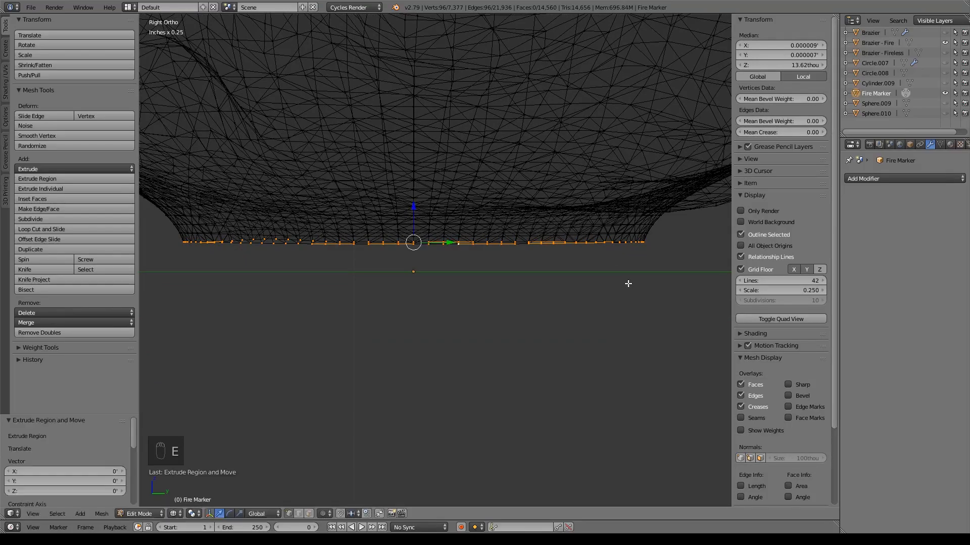
key("alt+m")
left_click(626, 281)
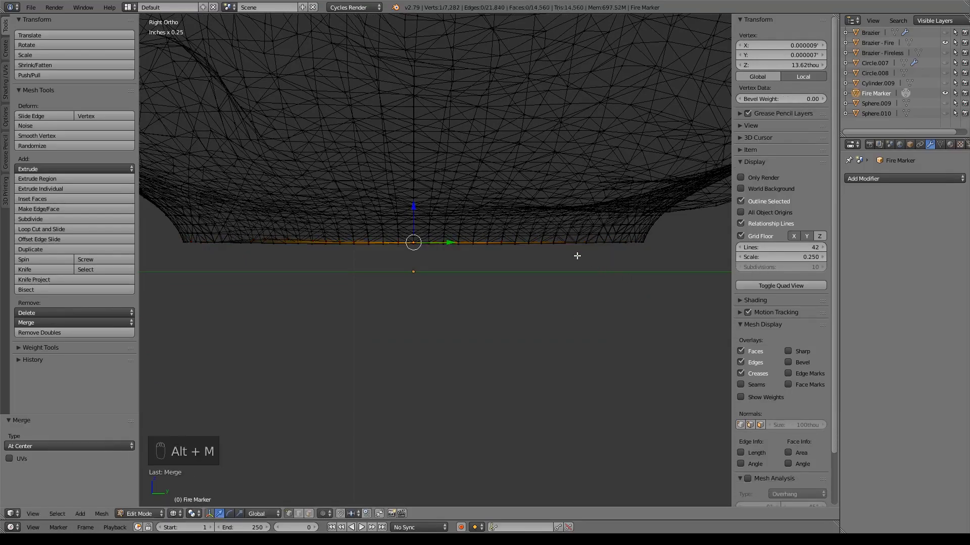
middle_click_drag(577, 257, 550, 273)
middle_click_drag(298, 256, 547, 277)
scroll(600, 231, "down", 2)
key("Tab")
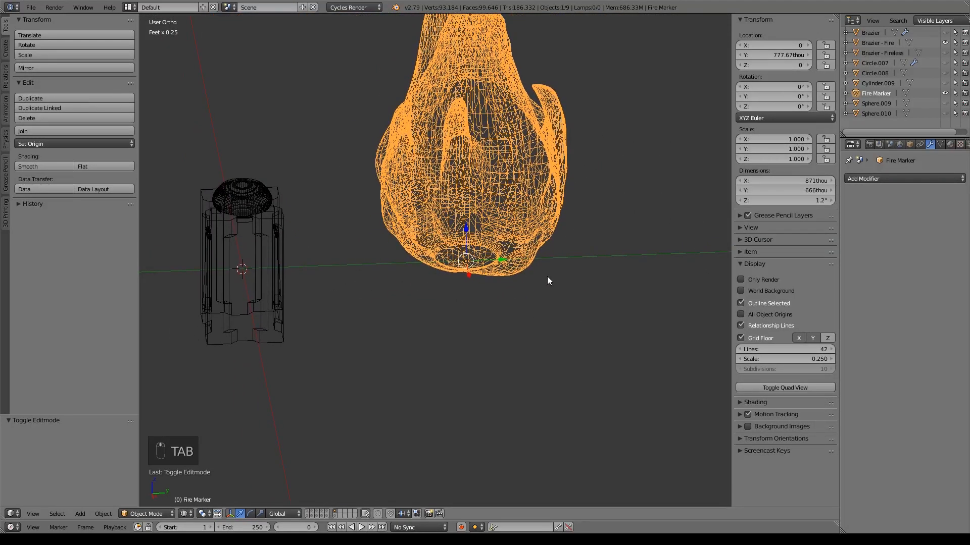
In front view, scale the flame to about 0.194 and move it about 289 thou up and -7 thou along X.
key("KP_1")
key("s")
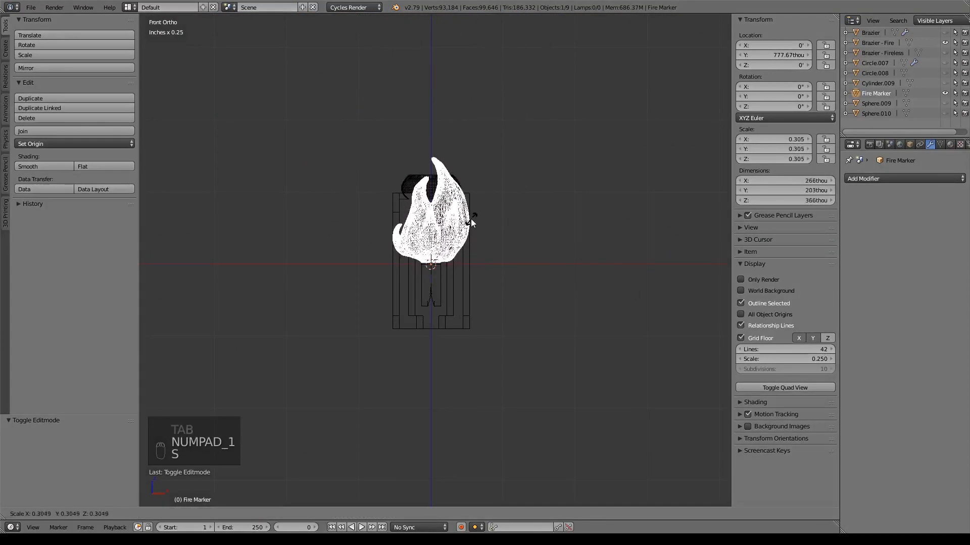
left_click(451, 256)
key("g")
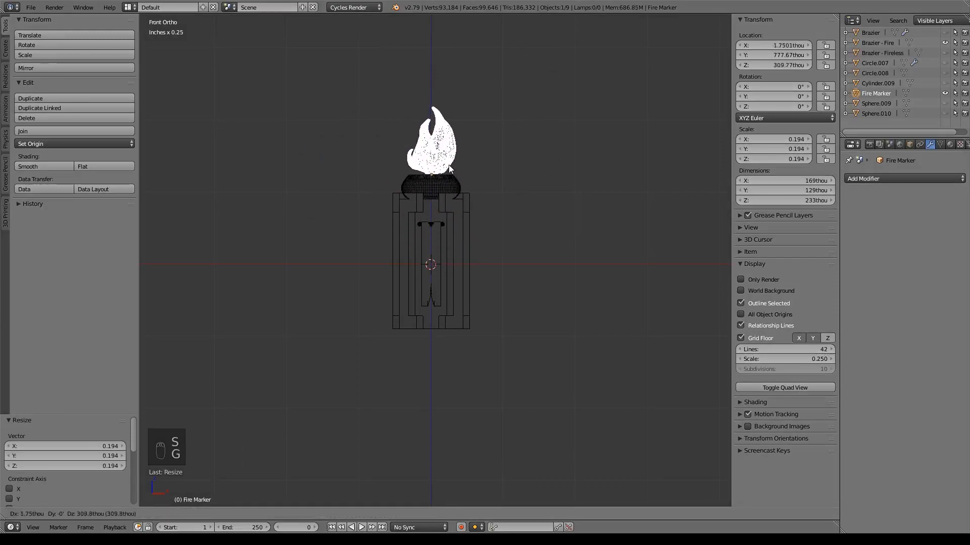
left_click(447, 170)
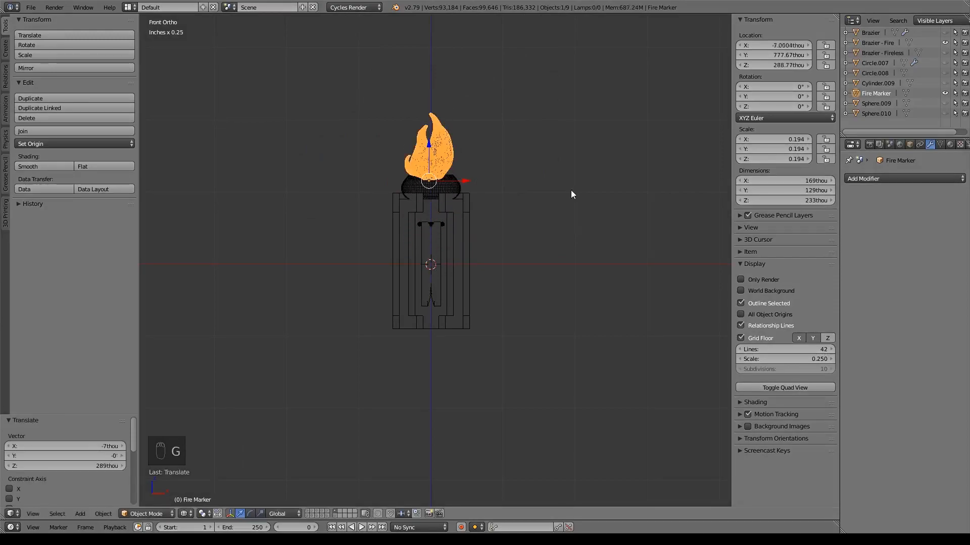
Move the flame about -770 thou along Y so it sits on the bowl, and restore solid shading.
key("KP_3")
left_click_drag(504, 180, 281, 201)
mouse_move(281, 201)
middle_mouse_down()
mouse_move(405, 234)
mouse_move(485, 289)
mouse_move(387, 236)
mouse_move(511, 265)
middle_mouse_up()
key("z")
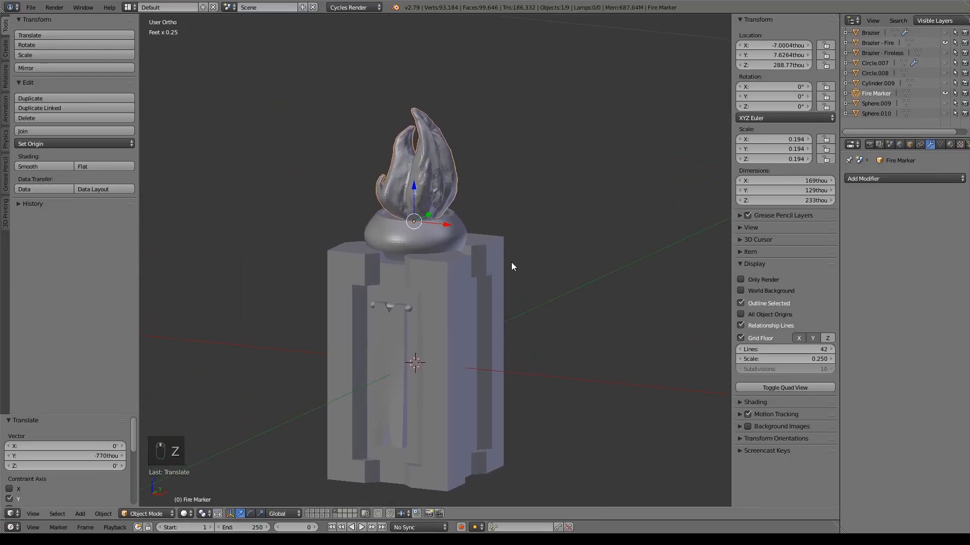
Scale the flame to about 0.593 along Z and shift it about -8.22 thou along Y.
key("s")
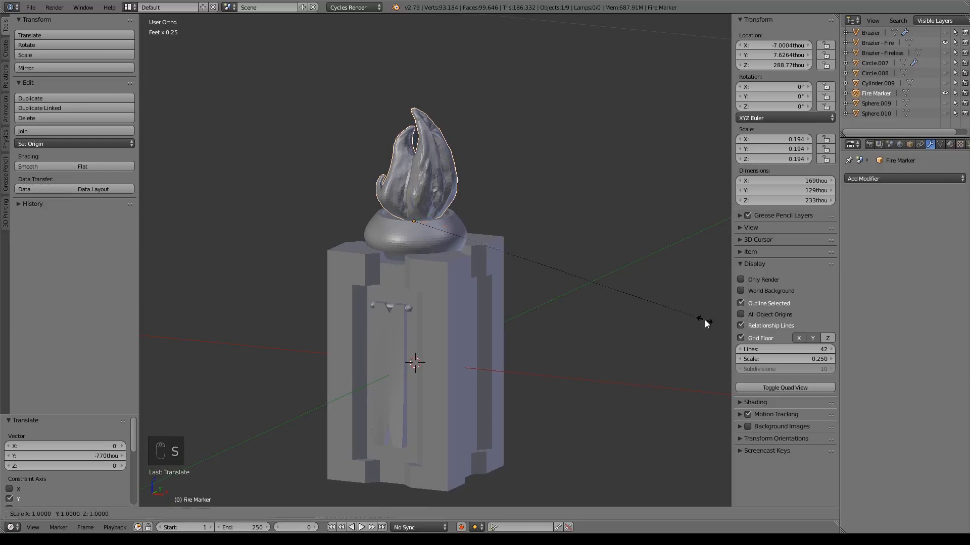
key("z")
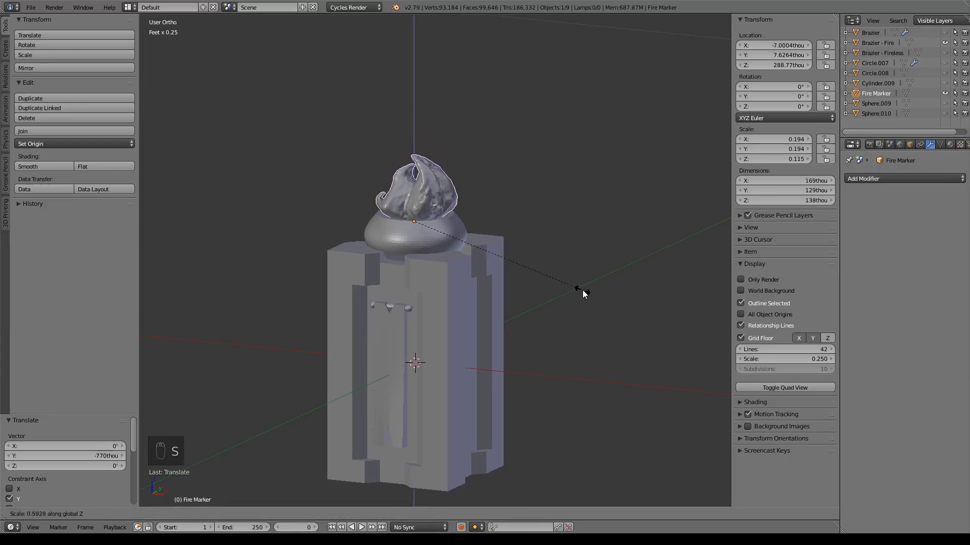
left_click(582, 290)
middle_click_drag(582, 290, 523, 295)
key("KP_Decimal")
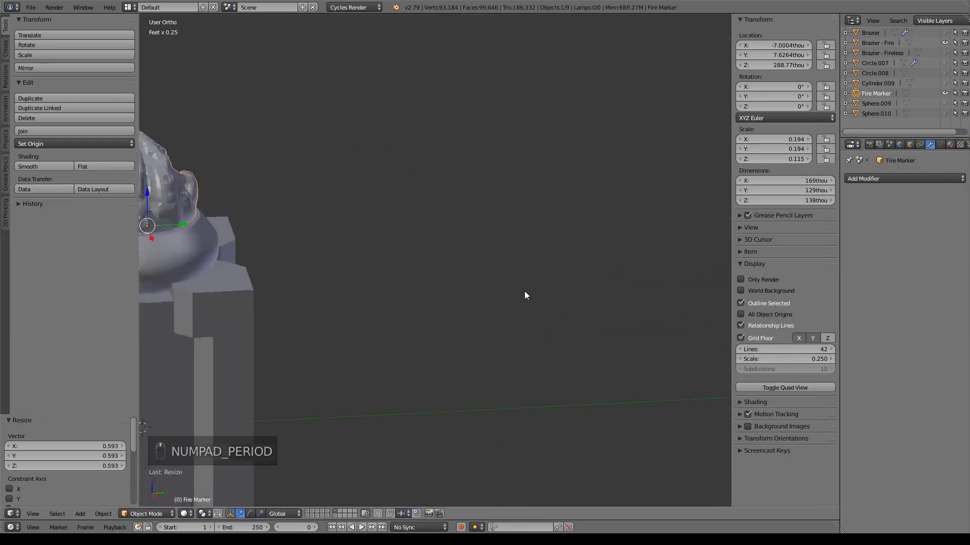
left_click_drag(465, 393, 449, 393)
Shift the flame about 4.83 thou along X and narrow it to about 0.811 along X.
middle_click_drag(449, 393, 548, 409)
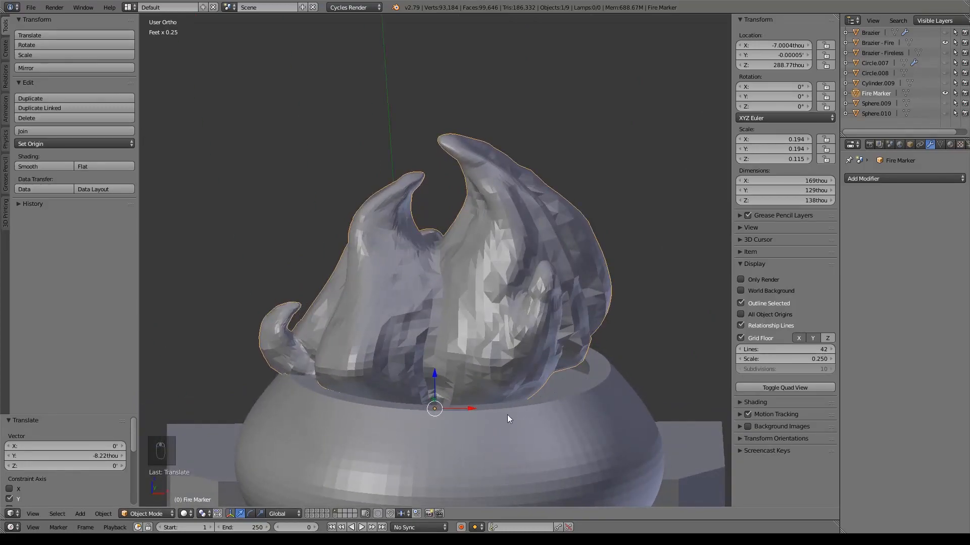
left_click_drag(468, 407, 480, 411)
key("s")
key("x")
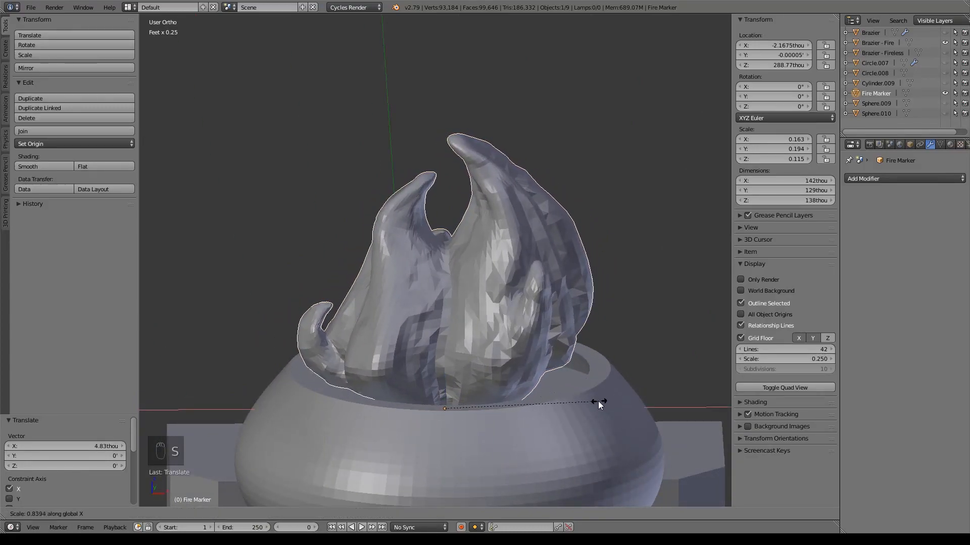
left_click(594, 404)
Lower the flame about 9.53 thou into the bowl and shift it about 3.3 thou along X.
middle_click_drag(594, 404, 556, 411)
key("g")
key("z")
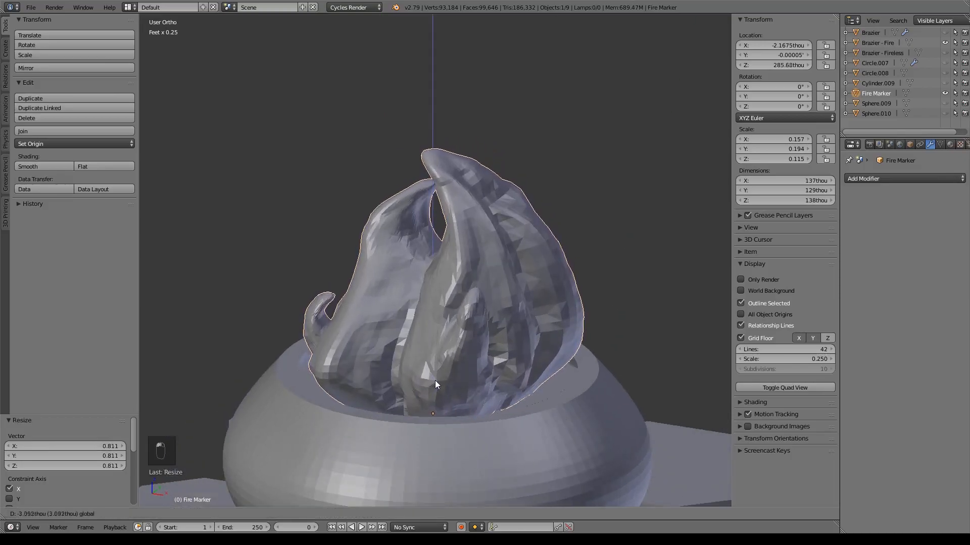
left_click(440, 392)
middle_click_drag(441, 392, 522, 452)
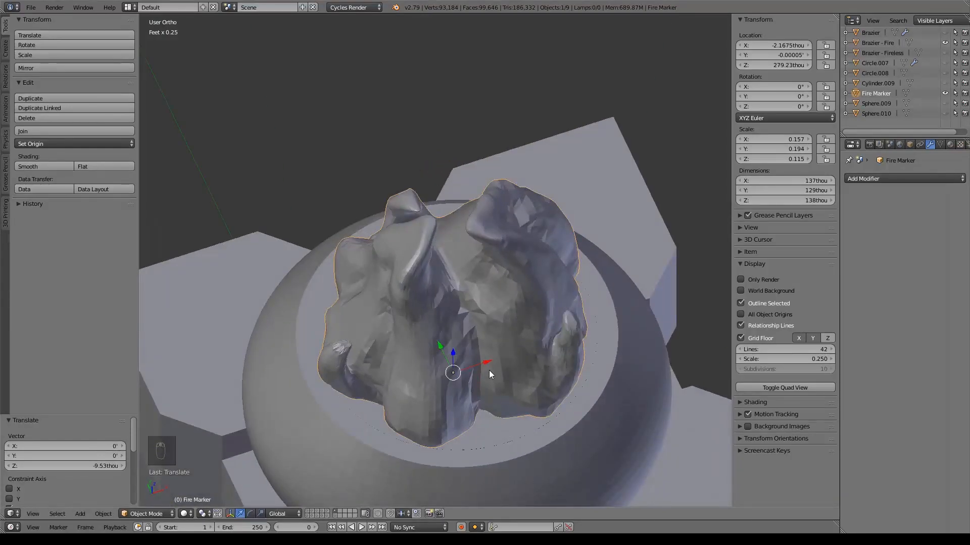
key("g")
key("x")
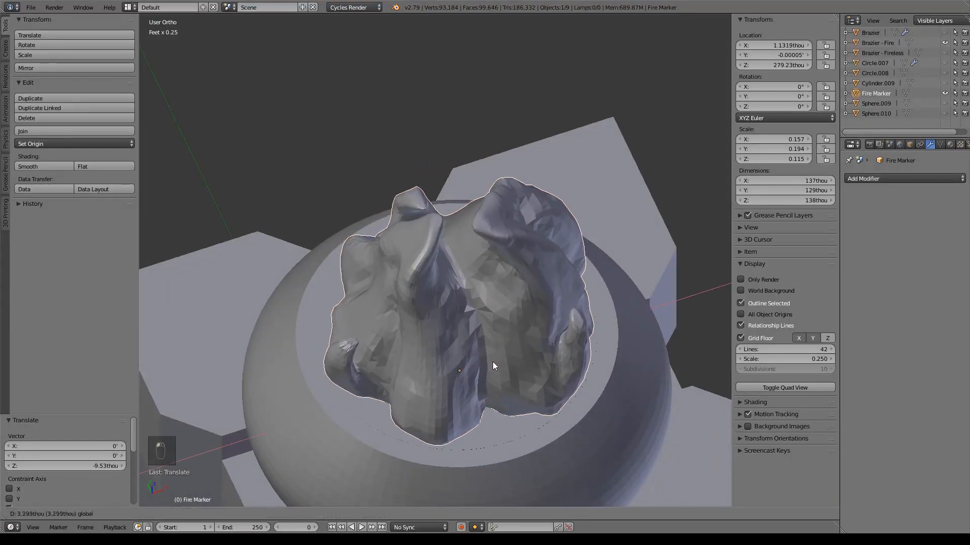
left_click(525, 393)
Nudge the flame horizontally to about X 0 and Y -2.48 thou so it sits evenly inside the bowl's rim.
mouse_move(526, 393)
middle_mouse_down()
mouse_move(626, 387)
mouse_move(696, 396)
mouse_move(500, 336)
middle_mouse_up()
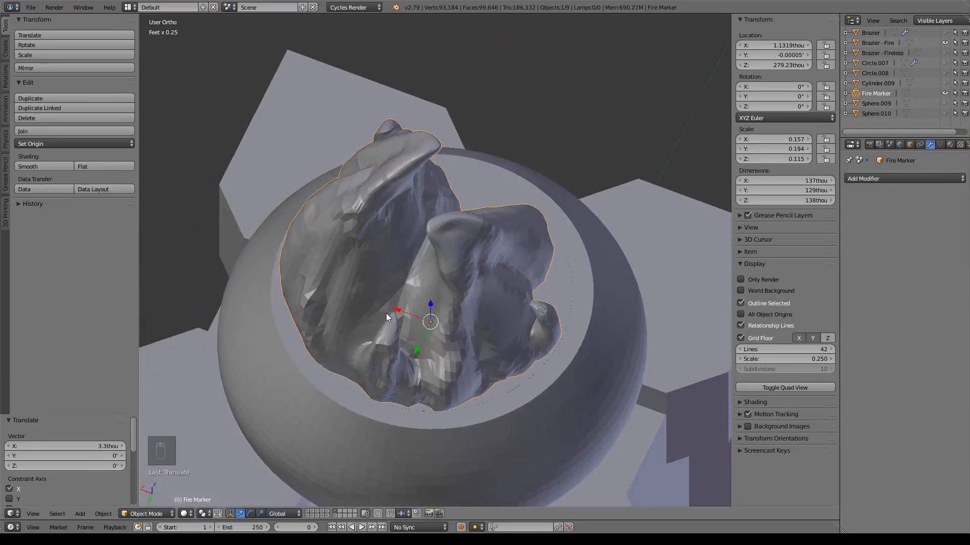
left_click_drag(415, 348, 417, 348)
mouse_move(417, 348)
middle_mouse_down()
mouse_move(410, 366)
mouse_move(439, 366)
mouse_move(411, 362)
middle_mouse_up()
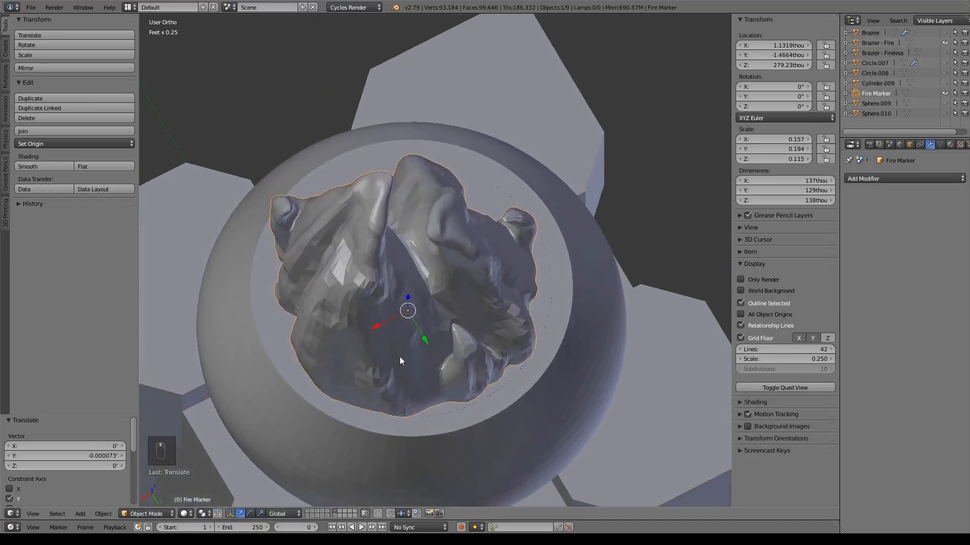
left_click_drag(377, 326, 423, 334)
middle_click_drag(493, 366, 541, 364)
middle_click_drag(508, 397, 342, 379)
key("z")
key("Tab")
key("Tab")
key("z")
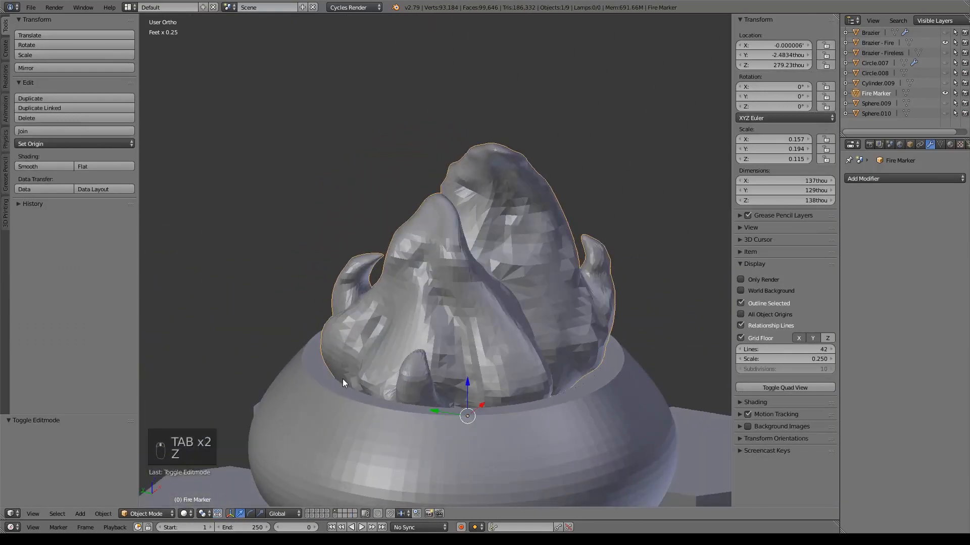
scroll(320, 394, "down", 9)
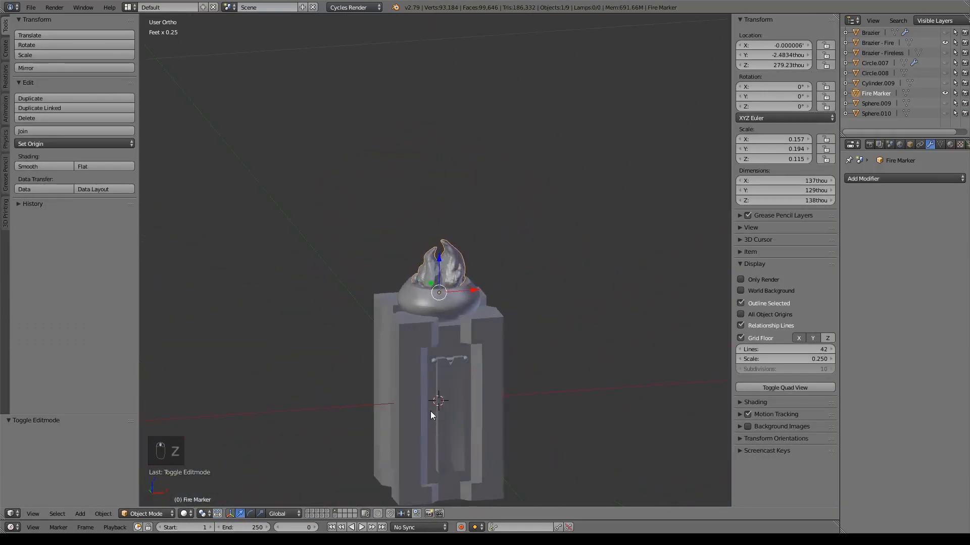
Select both the brazier with fire and the flame model and apply their location, rotation and scale.
middle_click_drag(431, 411, 450, 372)
right_click(450, 368)
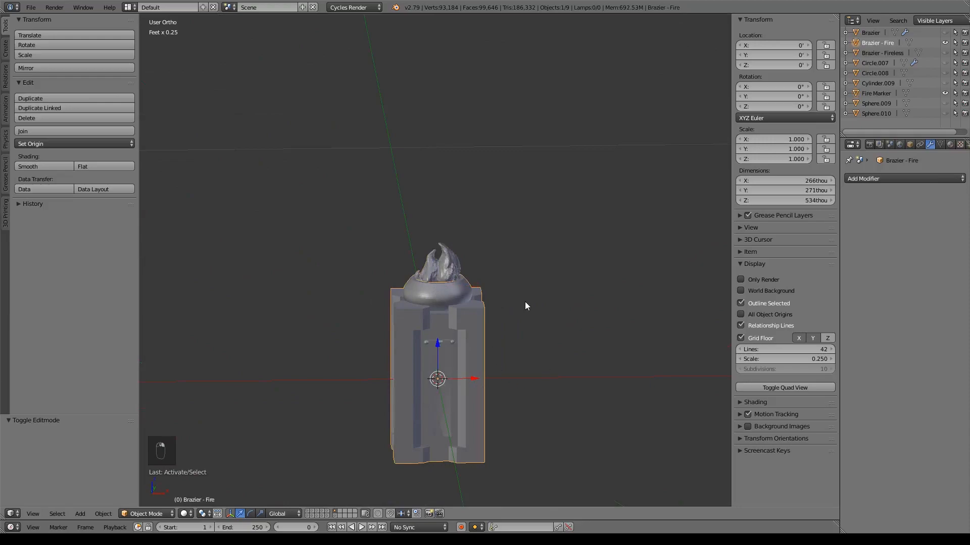
key("a")
key("a")
key("a")
key("ctrl+a")
left_click(493, 277)
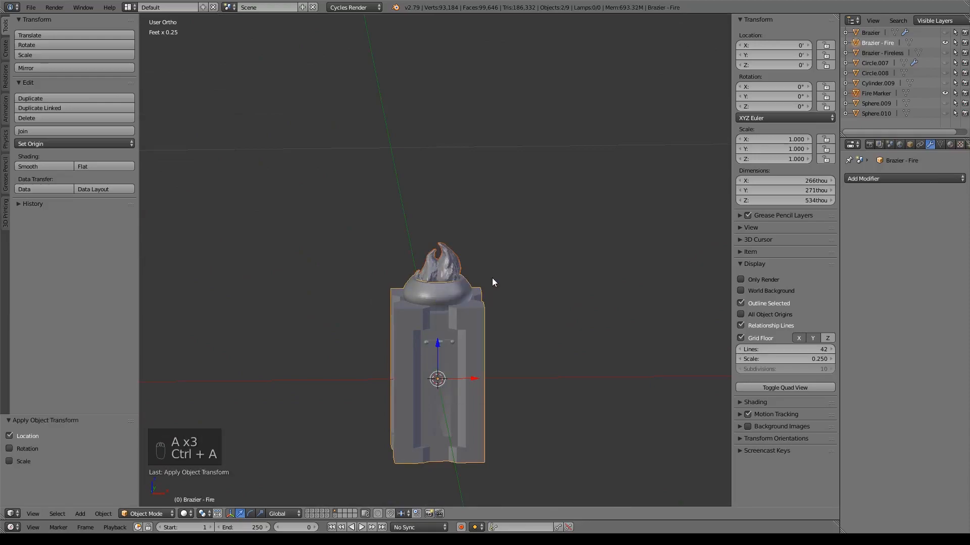
key("ctrl+a")
left_click(477, 320)
Merge the flame into the Brazier - Fire object with a Boolean Union modifier targeting Fire Marker, and apply it.
right_click(459, 332)
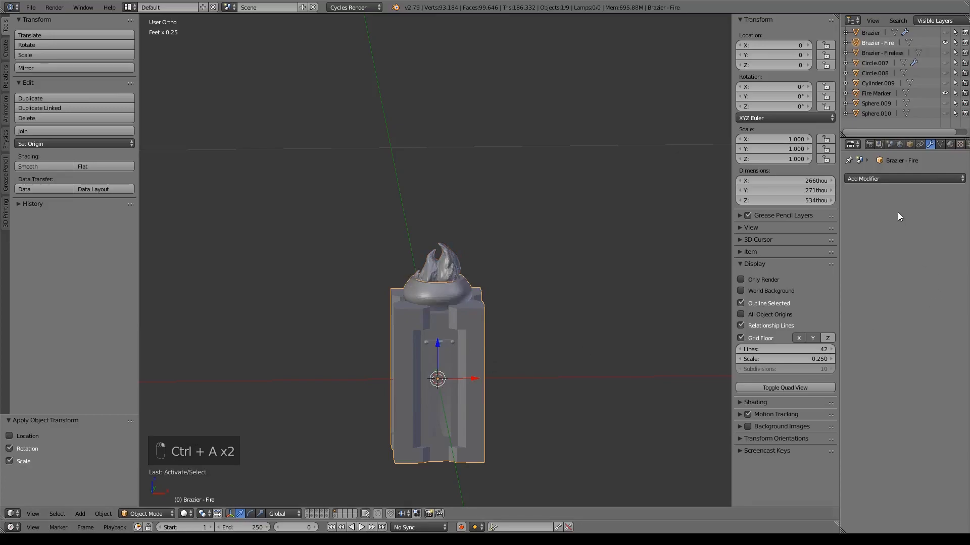
left_click(895, 181)
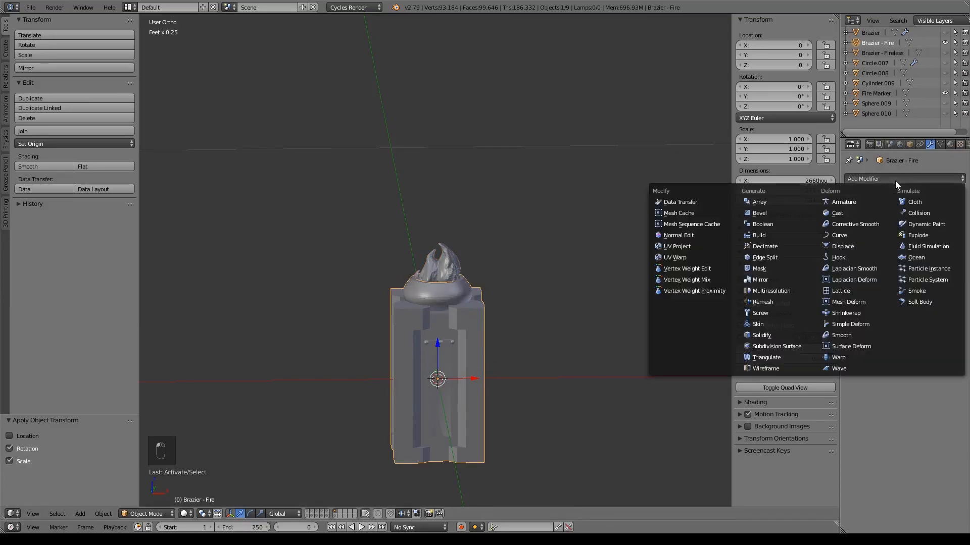
left_click(760, 225)
left_click(868, 234)
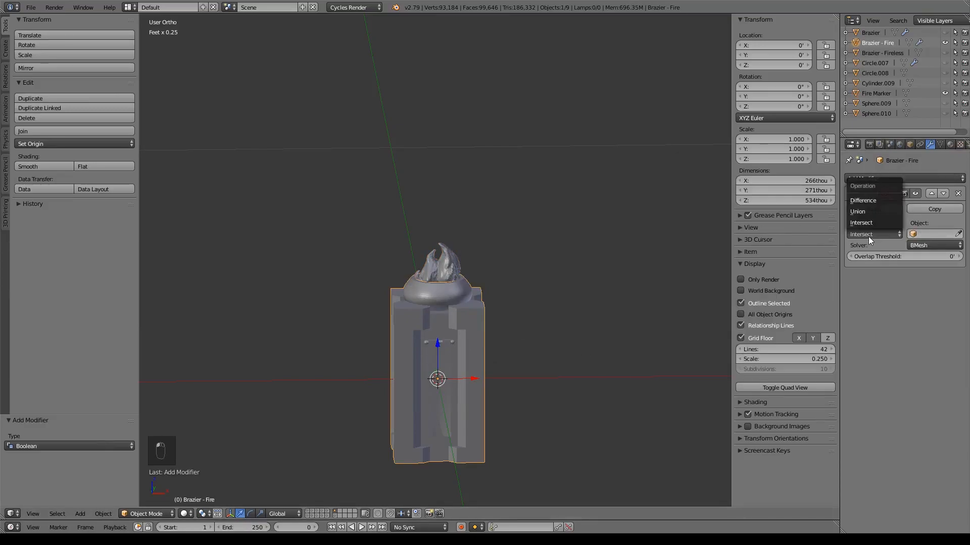
left_click(857, 211)
left_click(958, 234)
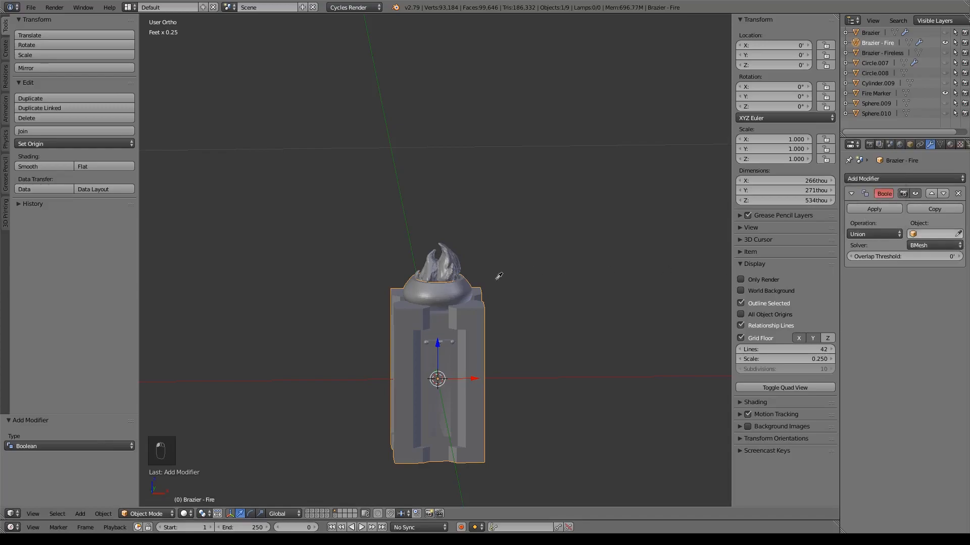
left_click(447, 273)
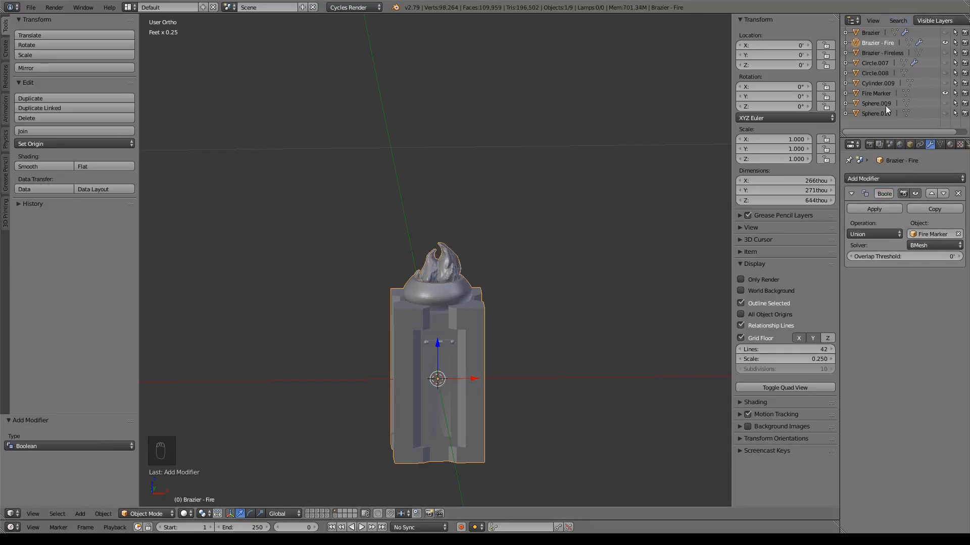
left_click(873, 208)
Examine the merged mesh around the flame and bowl in edit mode and inspect the pillar from several sides.
key("Tab")
scroll(522, 345, "up", 6)
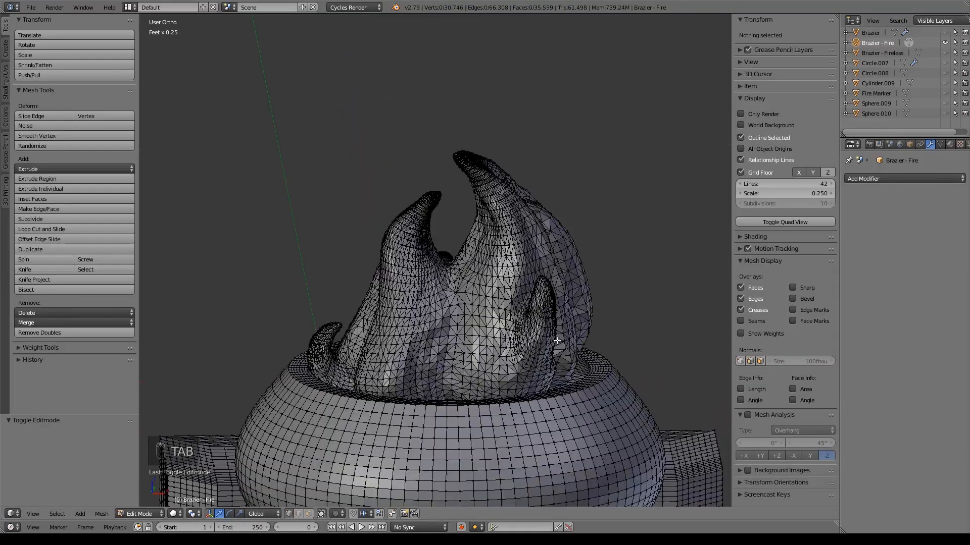
key("z")
mouse_move(530, 365)
middle_mouse_down()
mouse_move(576, 305)
mouse_move(546, 405)
mouse_move(604, 418)
mouse_move(587, 362)
mouse_move(599, 200)
mouse_move(596, 236)
mouse_move(576, 267)
mouse_move(447, 250)
mouse_move(522, 208)
middle_mouse_up()
key("Tab")
scroll(571, 406, "down", 5)
key("z")
scroll(598, 200, "up", 3)
middle_click_drag(508, 246, 405, 232)
right_click(384, 224)
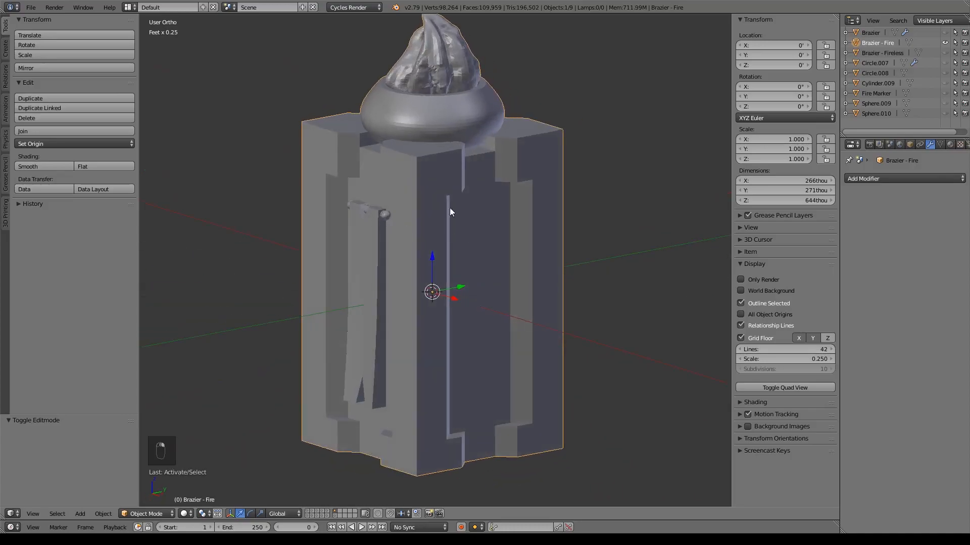
middle_click_drag(601, 208, 529, 208)
middle_click_drag(467, 248, 559, 195)
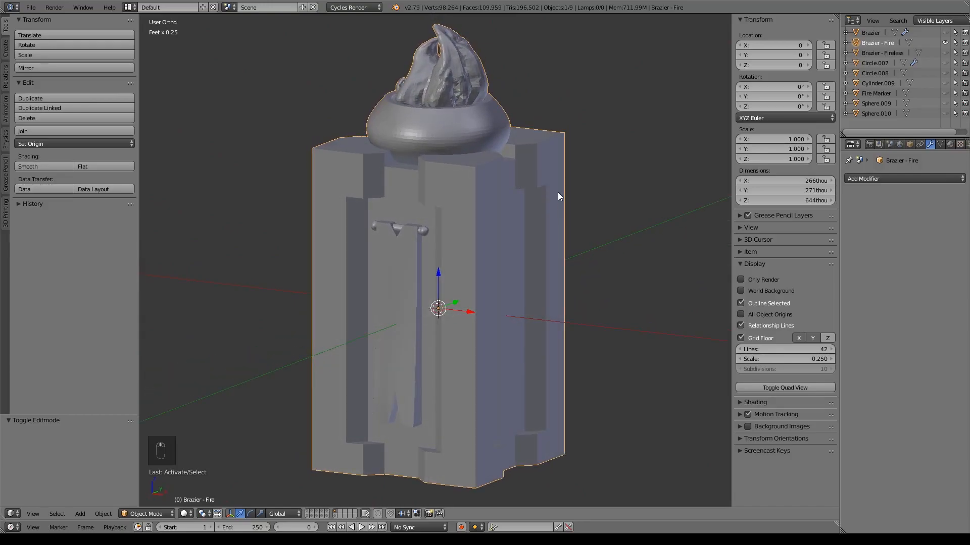
Move the Brazier - Fire object to the first layer.
key("n")
key("m")
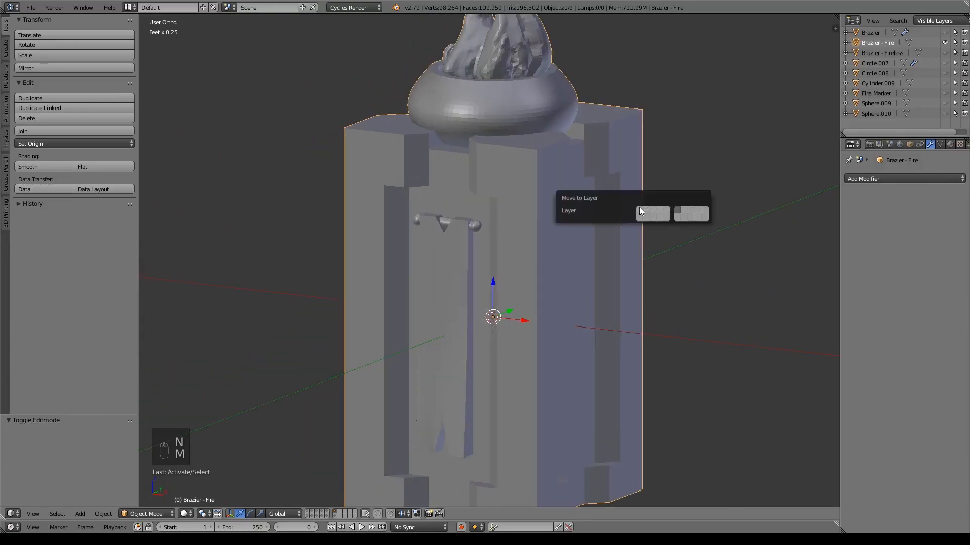
left_click(639, 211)
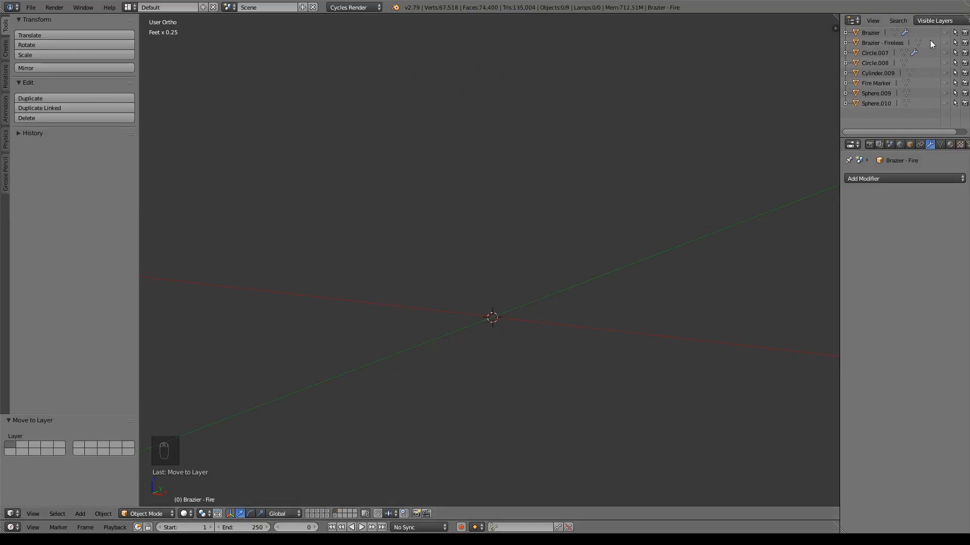
Unhide Brazier - Fireless, move it to the first layer and display that layer with the castle rooms.
left_click(944, 43)
right_click(508, 221)
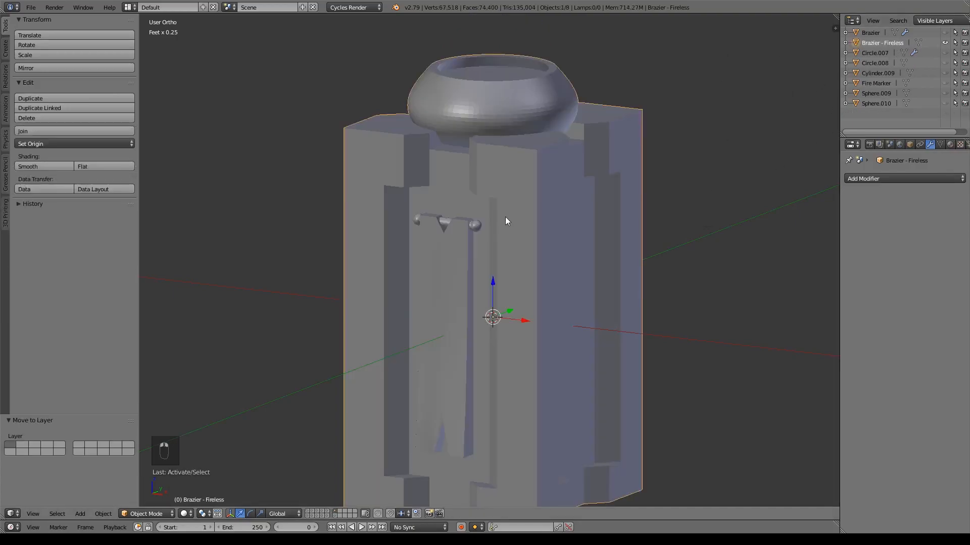
key("m")
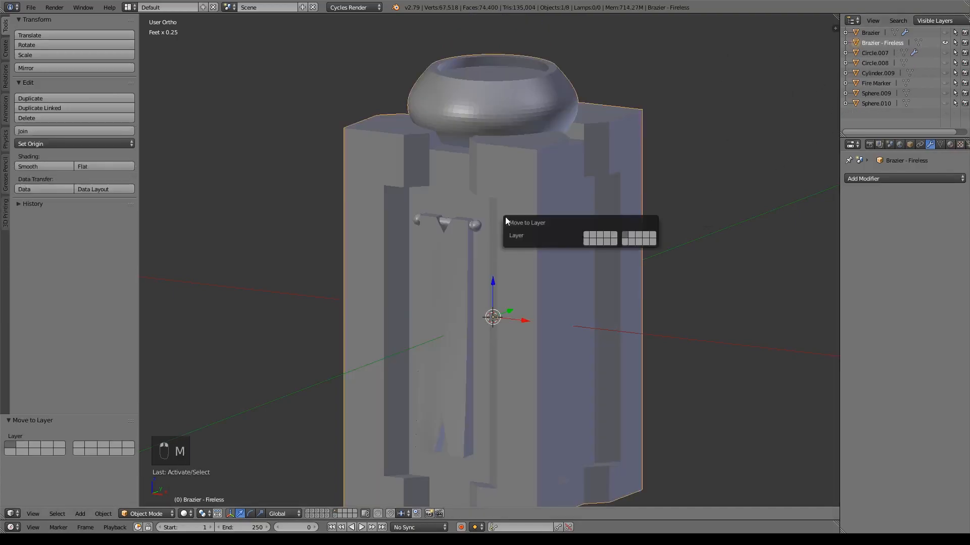
left_click(587, 234)
left_click(305, 510)
scroll(545, 314, "down", 10)
middle_click_drag(590, 253, 542, 289)
scroll(543, 290, "down", 3)
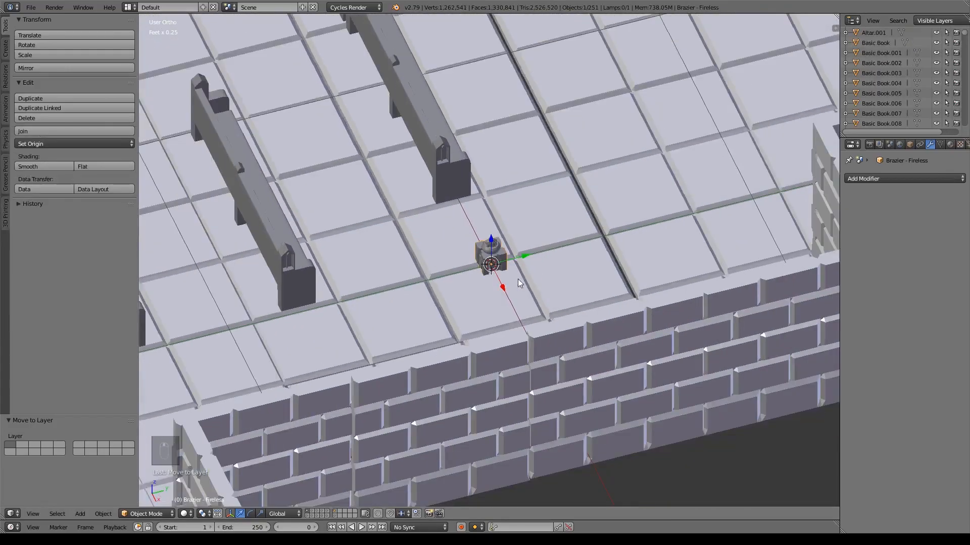
key("shift+d")
key("z")
left_click_drag(491, 192, 493, 194)
right_click(493, 193)
In the front wireframe view, raise the fireless brazier onto the floor and shift it about 442 thou along X.
key("KP_1")
key("z")
scroll(487, 246, "up", 5)
left_click_drag(483, 248, 498, 185)
left_click_drag(521, 217, 647, 222)
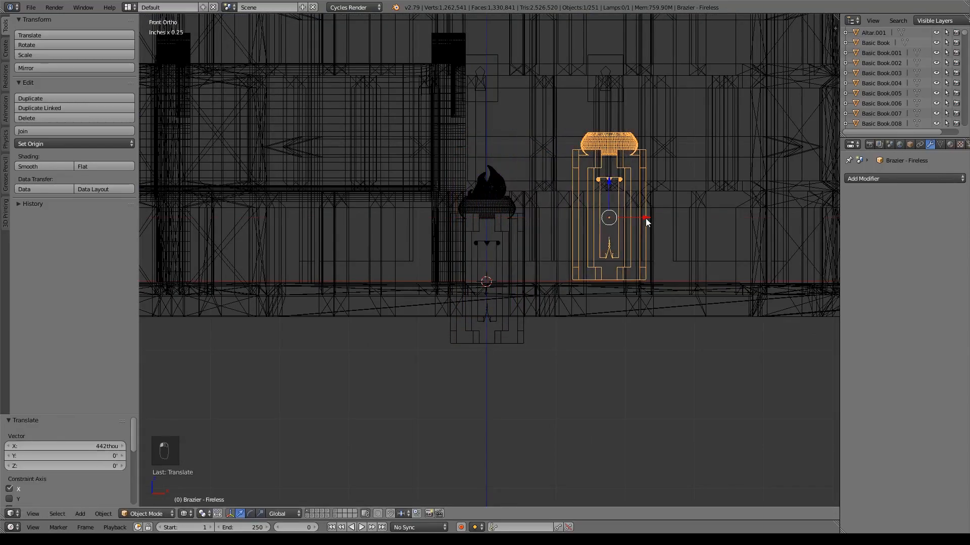
Raise the brazier with fire onto the floor and lower the fireless one about 3.65 thou.
right_click(518, 243)
left_click_drag(488, 251, 495, 185)
right_click(605, 223)
middle_click_drag(639, 262, 627, 292)
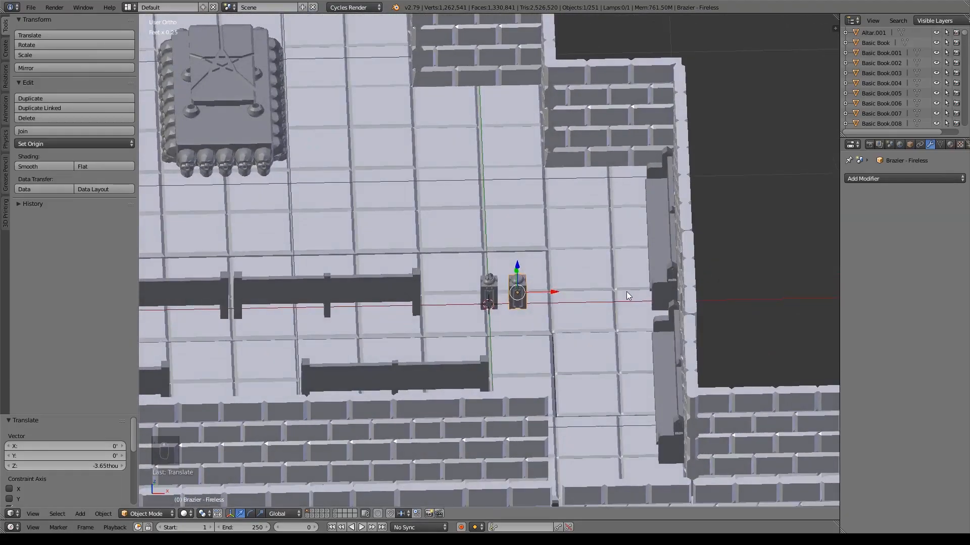
Move the brazier with fire back into the wall alcove near the altar, shifting it about 409 thou along X.
right_click(489, 294)
middle_click_drag(520, 274, 493, 293)
left_click_drag(491, 263, 599, 74)
middle_click_drag(613, 107, 646, 242)
Enlarge the brazier with fire, raise it about 368 thou and shift it about 86.1 thou along Y.
key("s")
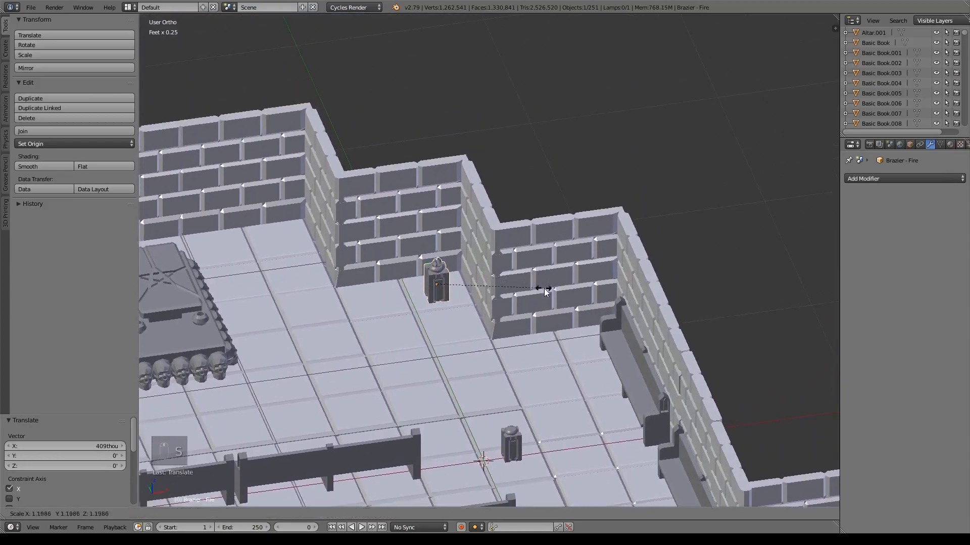
left_click(638, 322)
left_click_drag(439, 255, 436, 236)
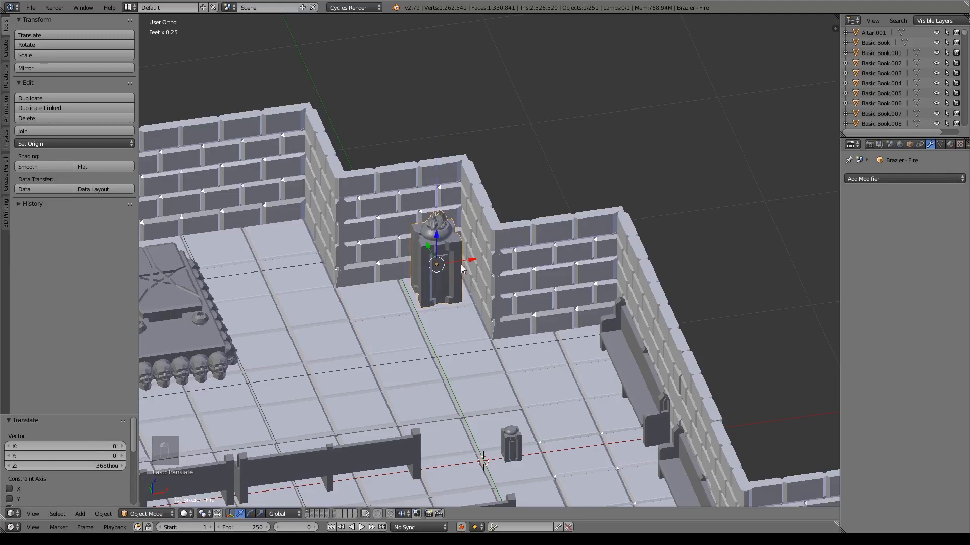
middle_click_drag(459, 265, 513, 265)
left_click_drag(338, 258, 335, 259)
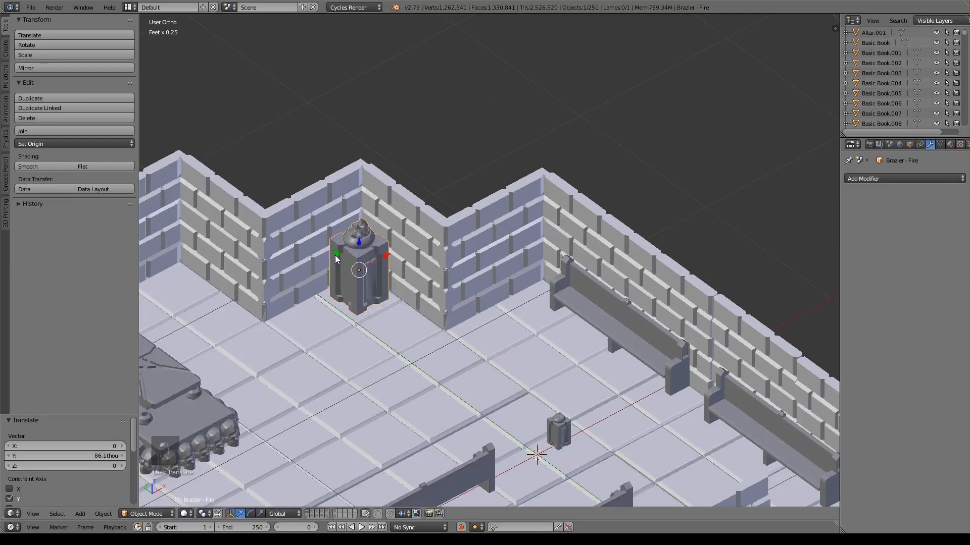
Shrink the brazier with fire to a scale of about 1.987 and lower it about 167 thou onto the floor.
middle_click_drag(467, 309, 557, 313)
key("s")
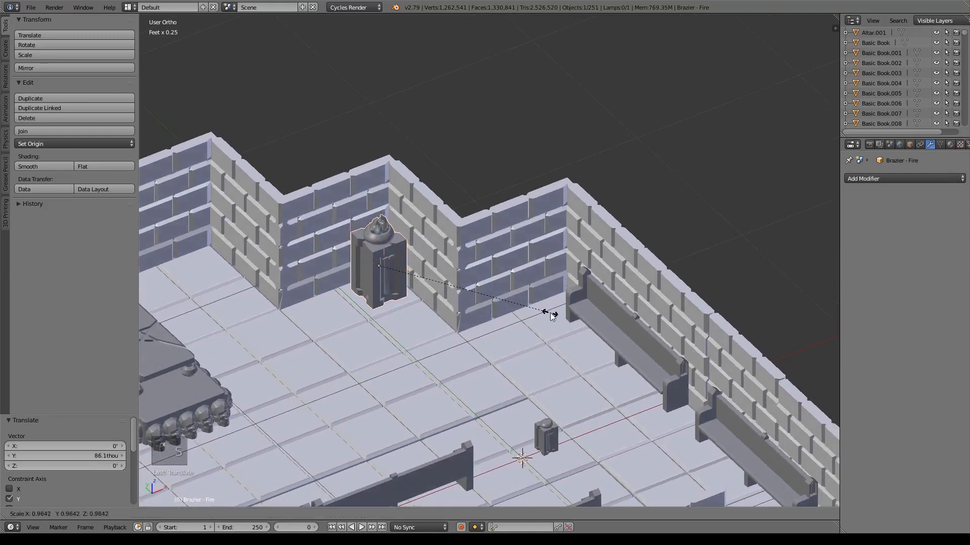
left_click(521, 302)
left_click_drag(381, 239, 385, 247)
middle_click_drag(404, 255, 602, 254)
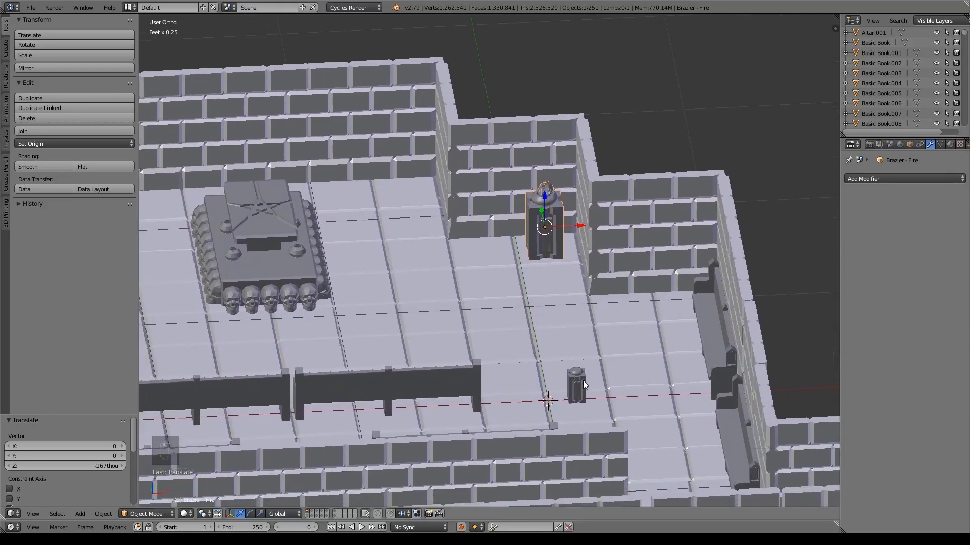
Compare the two braziers' transform values and enlarge the fireless brazier to a scale of about 2.19.
key("n")
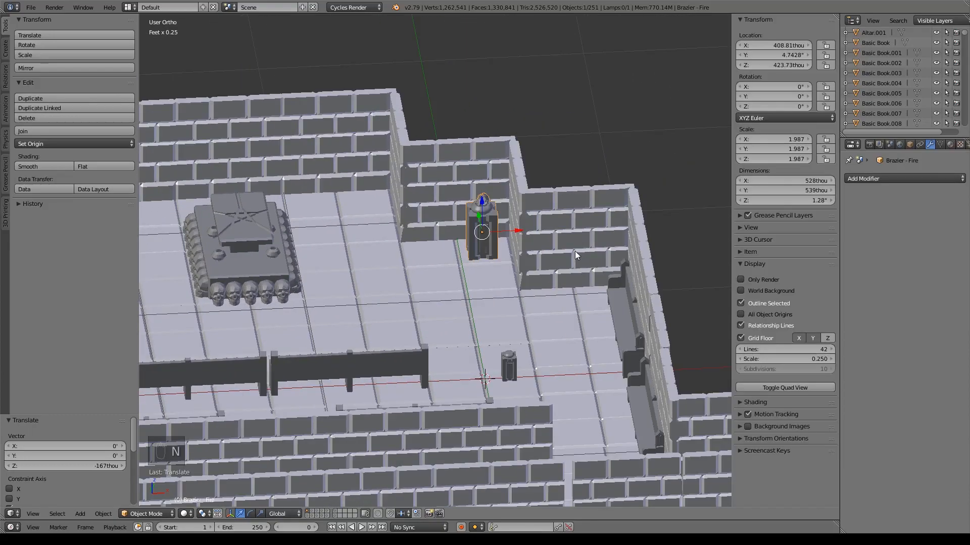
right_click(507, 377)
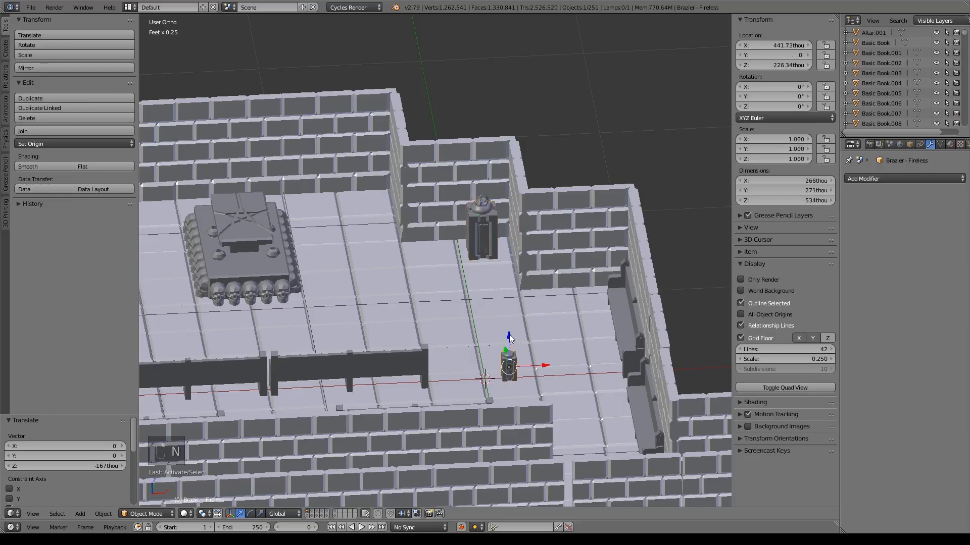
right_click(482, 230)
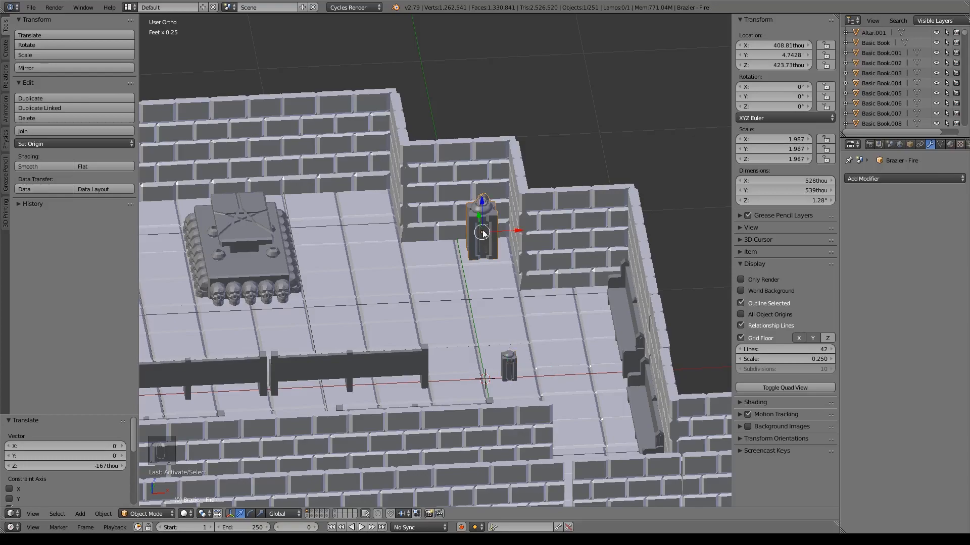
right_click(512, 368)
right_click(482, 233)
right_click(517, 372)
key("s")
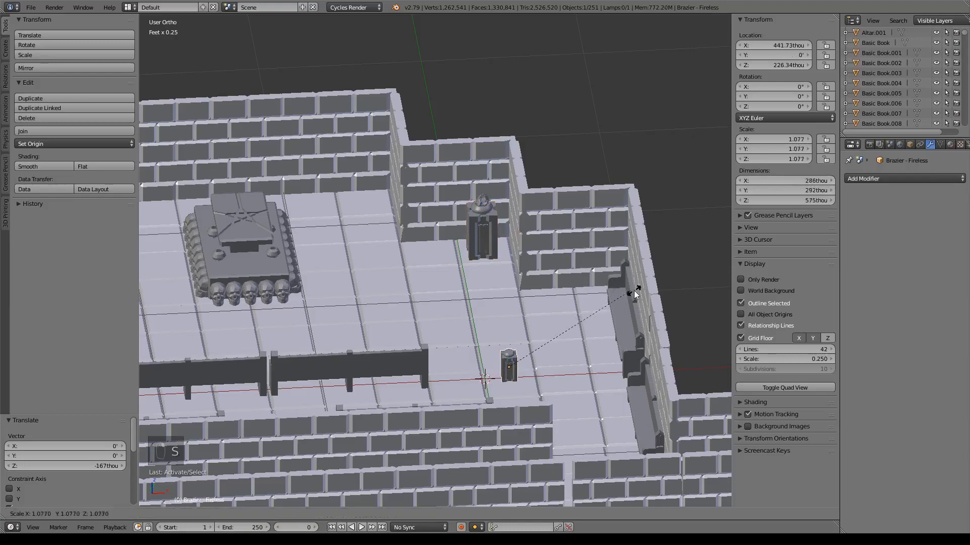
left_click(211, 320)
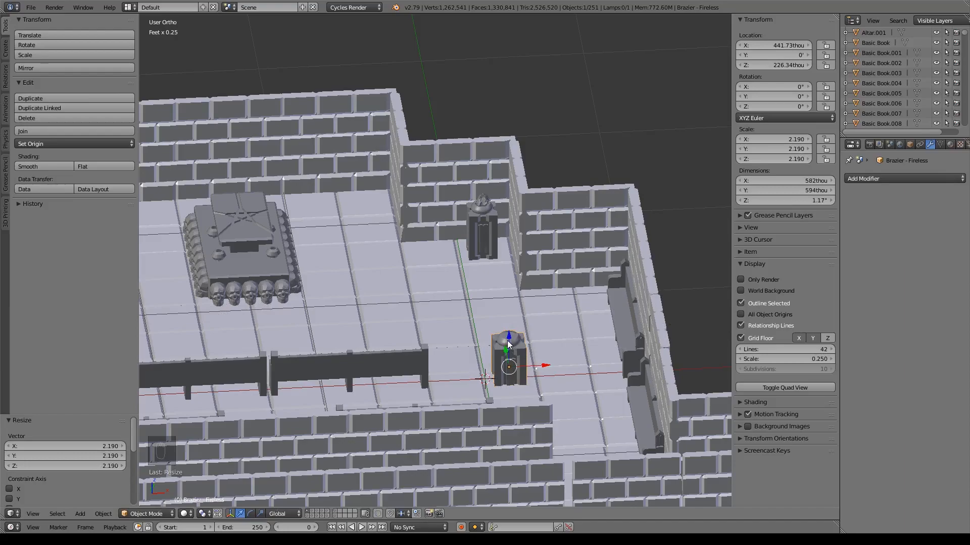
Raise the fireless brazier about 266 thou so it stands on the floor.
key("g")
key("z")
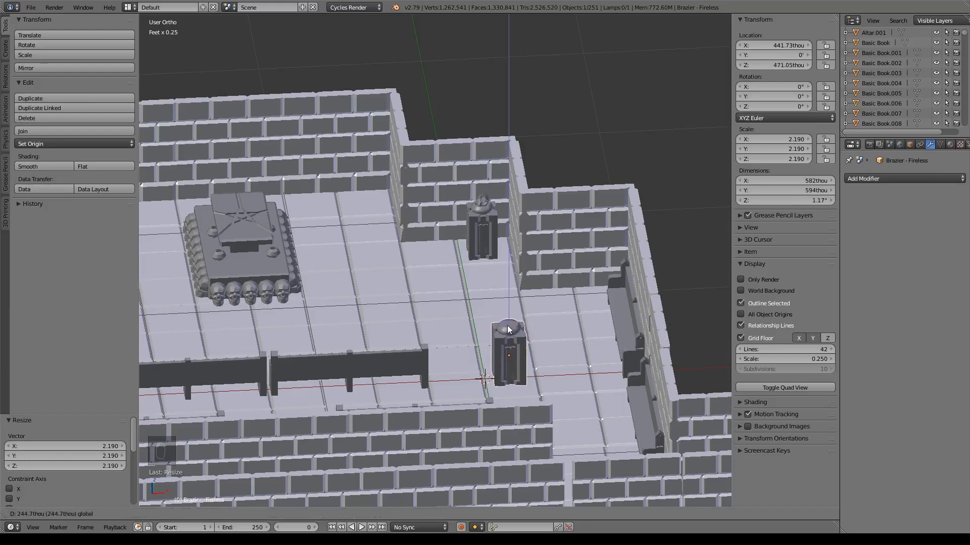
left_click_drag(508, 326, 508, 325)
middle_click_drag(508, 324, 530, 336)
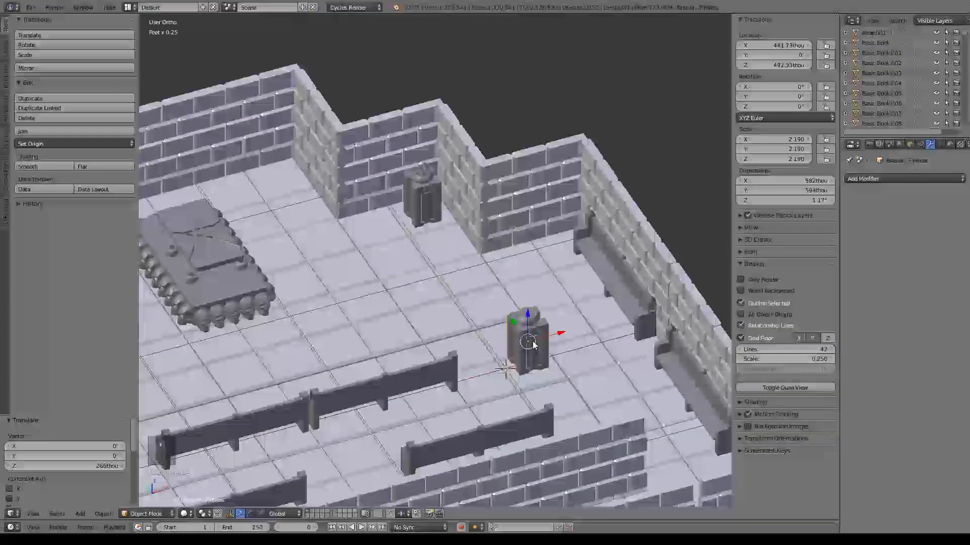
Move the fireless brazier into the alcove beside the lit one, to about X -496.9 thou and Y 4.75 inches.
left_click_drag(518, 327, 389, 202)
left_click_drag(457, 197, 414, 202)
scroll(425, 206, "up", 5)
middle_click_drag(336, 156, 482, 316, "shift")
left_click_drag(382, 231, 463, 242)
key("KP_Decimal")
middle_click_drag(492, 232, 518, 243)
key("z")
key("z")
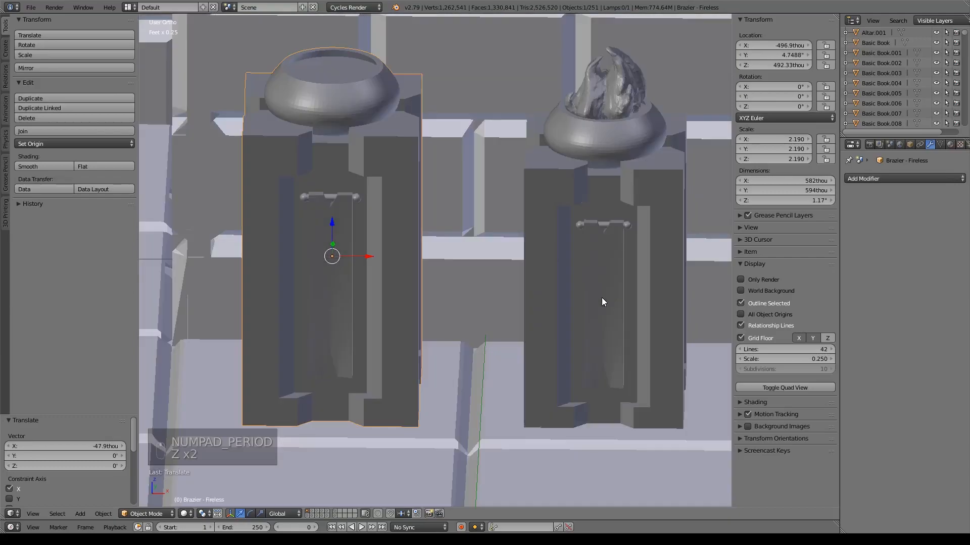
Scale the fireless brazier by about 0.866 and lower it about 71.7 thou.
key("s")
left_click(564, 305)
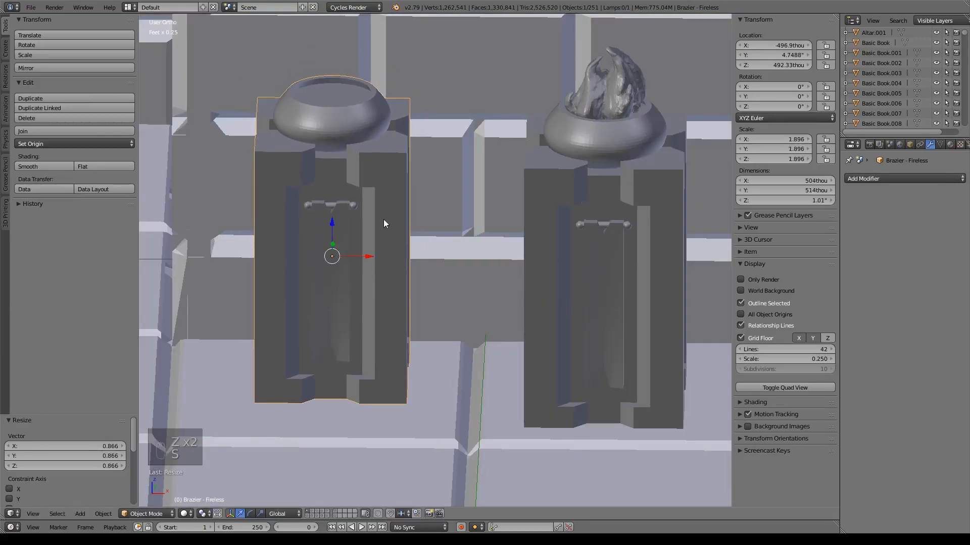
key("g")
key("z")
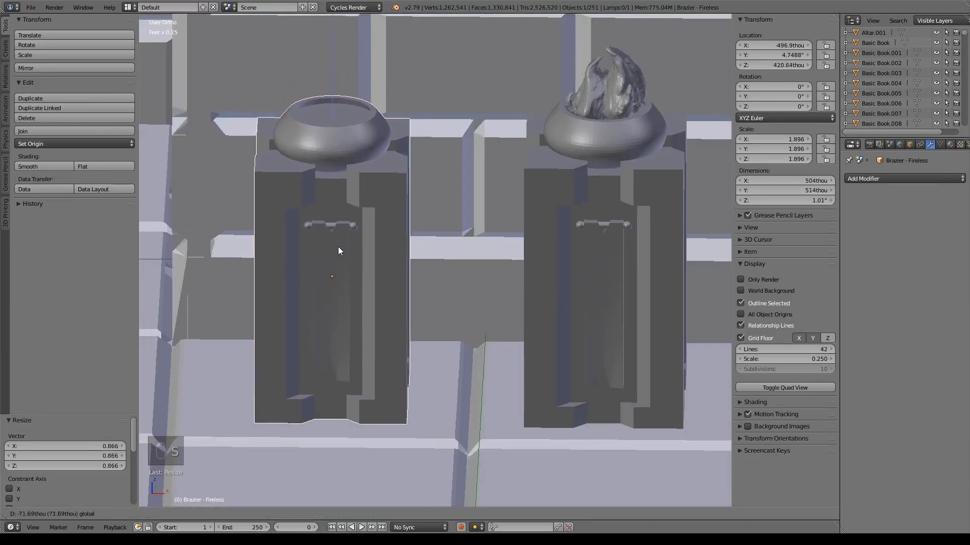
left_click(338, 247)
Match the fireless brazier to the lit one by scaling it to about 1.986 and raising it about 16.1 thou.
right_click(543, 247)
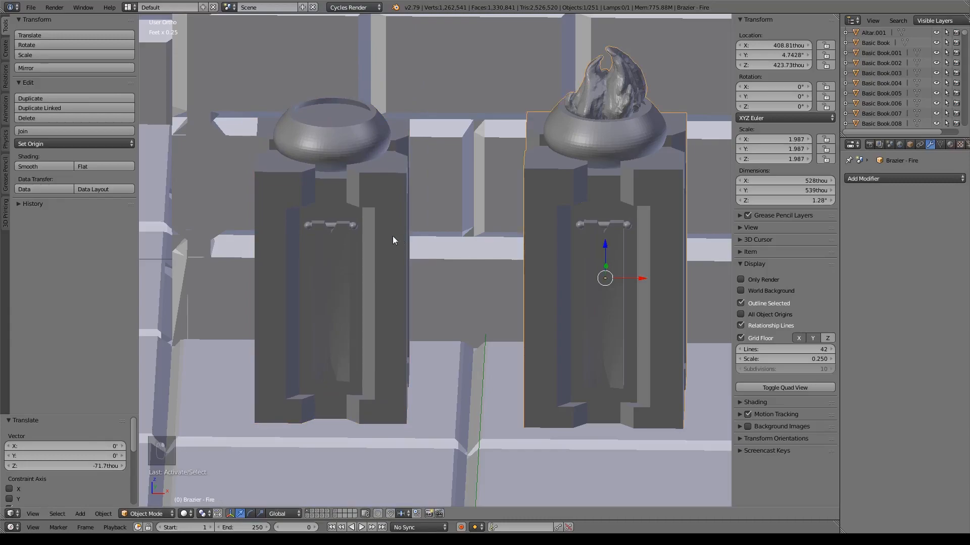
right_click(377, 237)
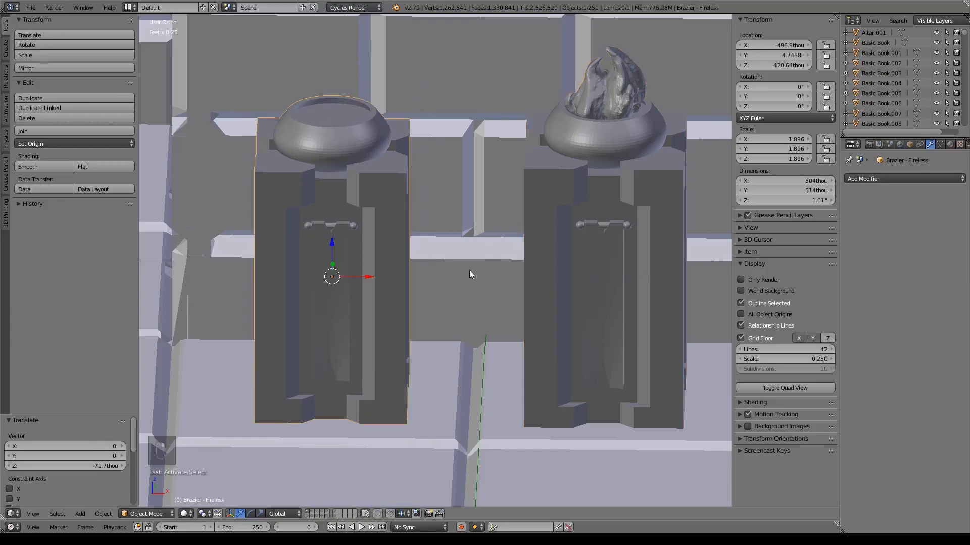
key("s")
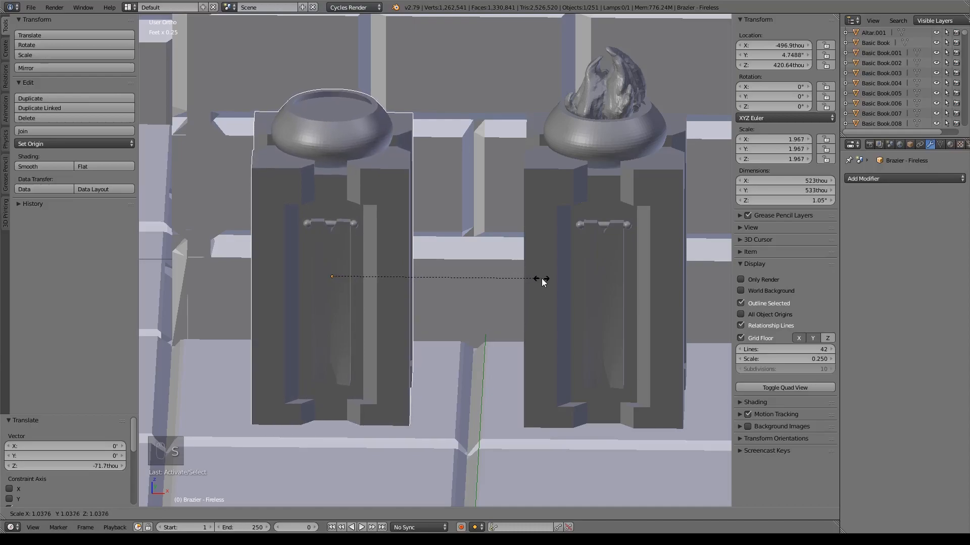
left_click(543, 279)
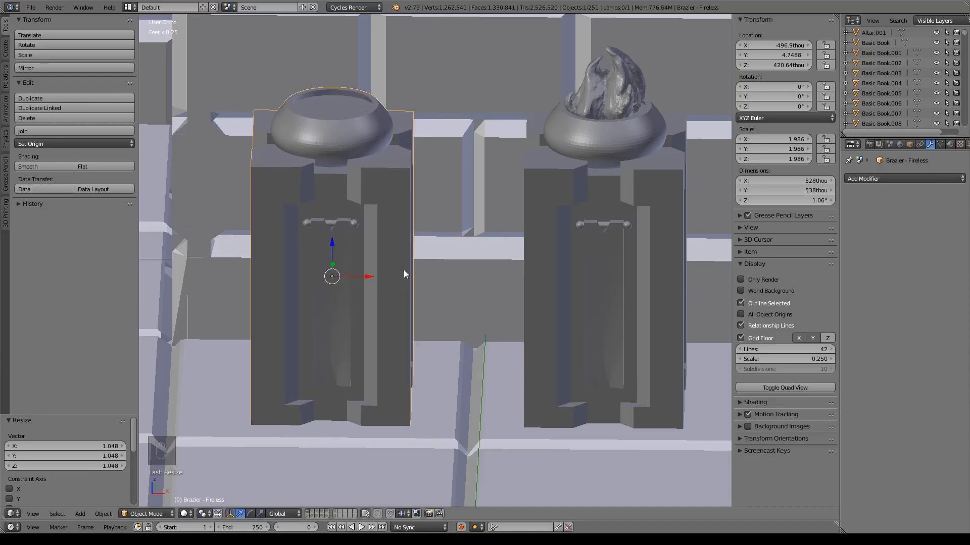
left_click_drag(329, 247, 337, 243)
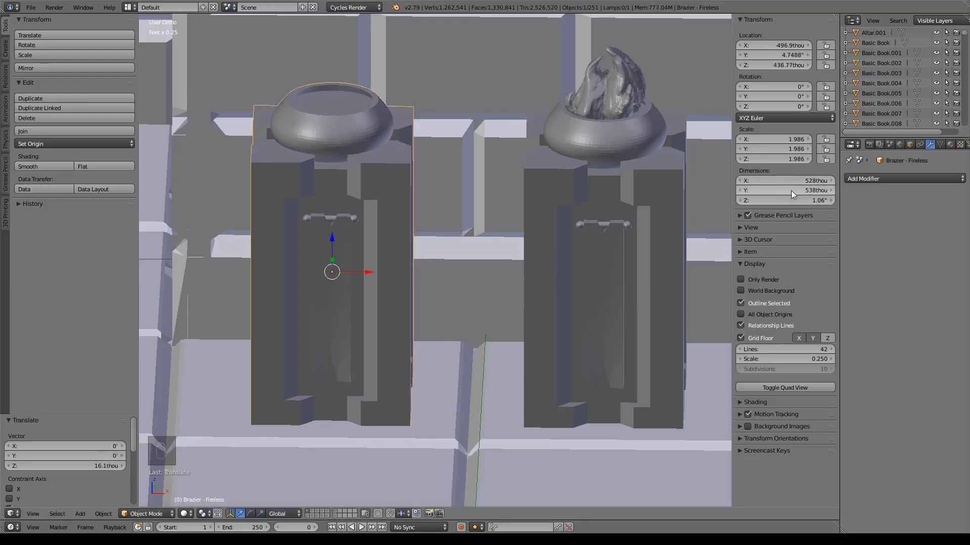
Inspect the whole castle layout and both braziers side by side in the alcove.
middle_click_drag(577, 264, 462, 240)
scroll(592, 273, "down", 7)
scroll(553, 320, "down", 8)
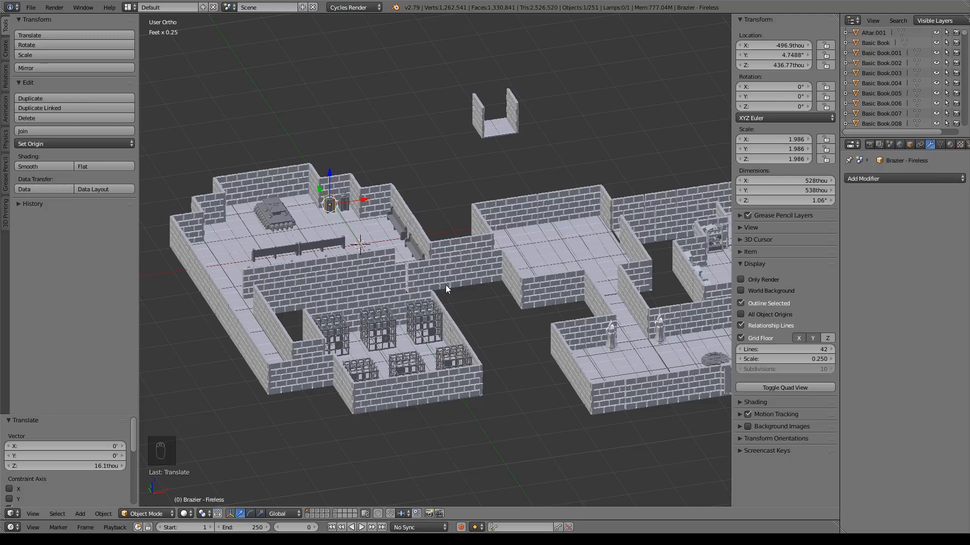
key("KP_Decimal")
scroll(445, 284, "down", 2)
middle_click_drag(572, 295, 481, 294, "shift")
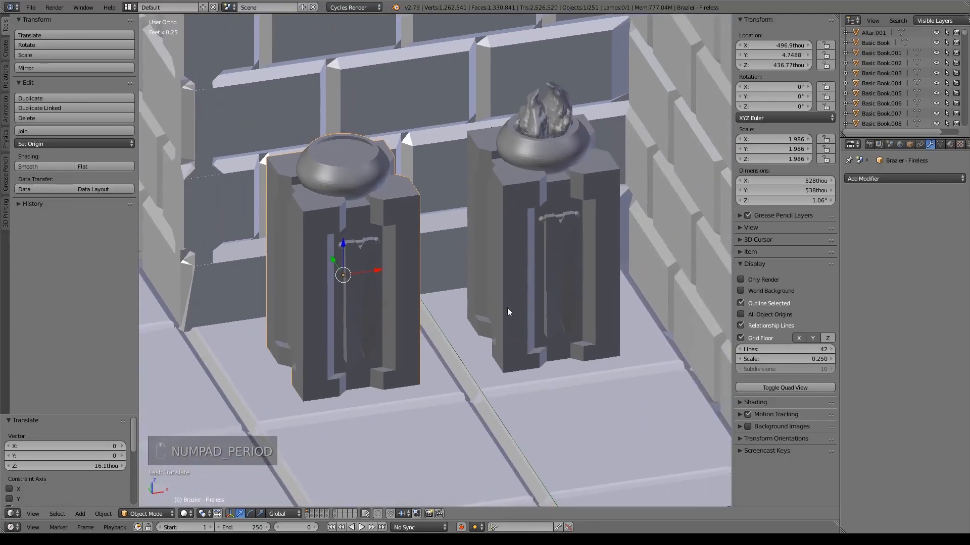
right_click(539, 290)
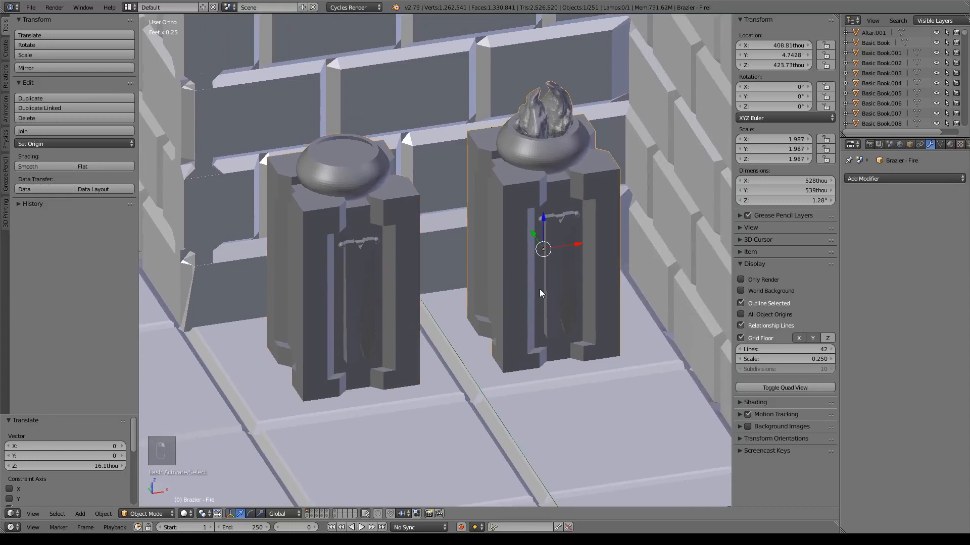